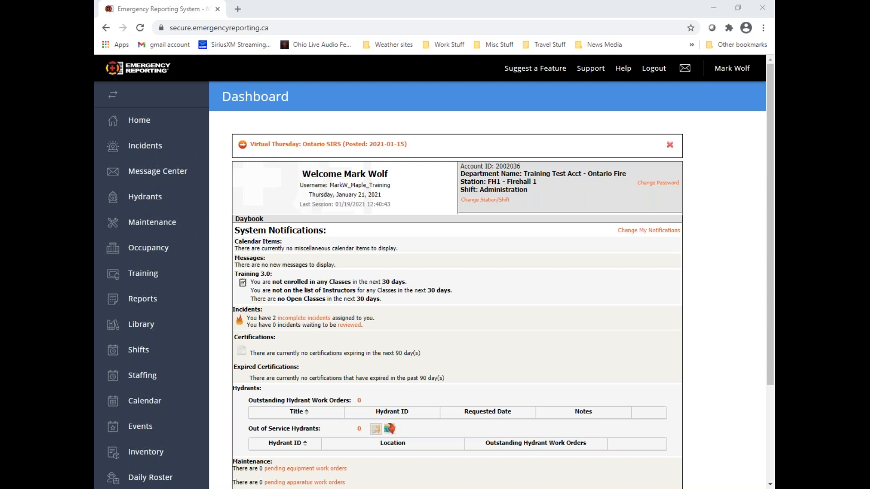
Unlock reviewed incident 2020-5 from the Incidents module and return to the incident list
left_click(157, 155)
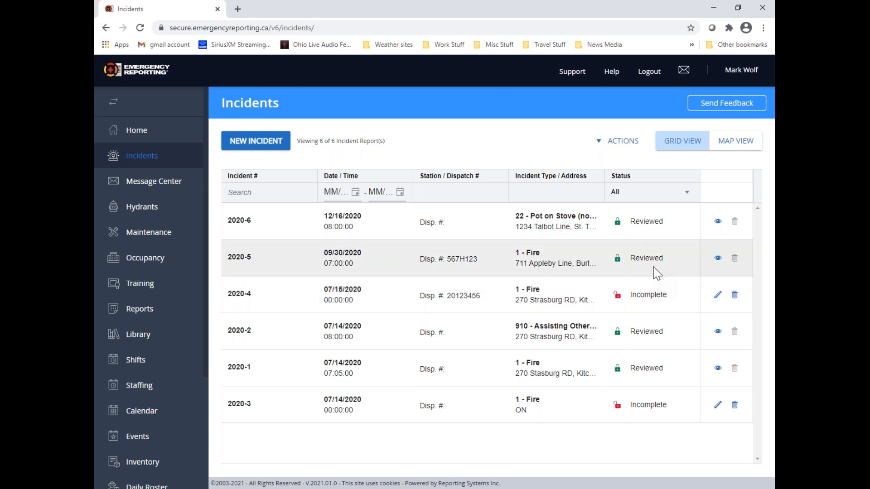
left_click(717, 260)
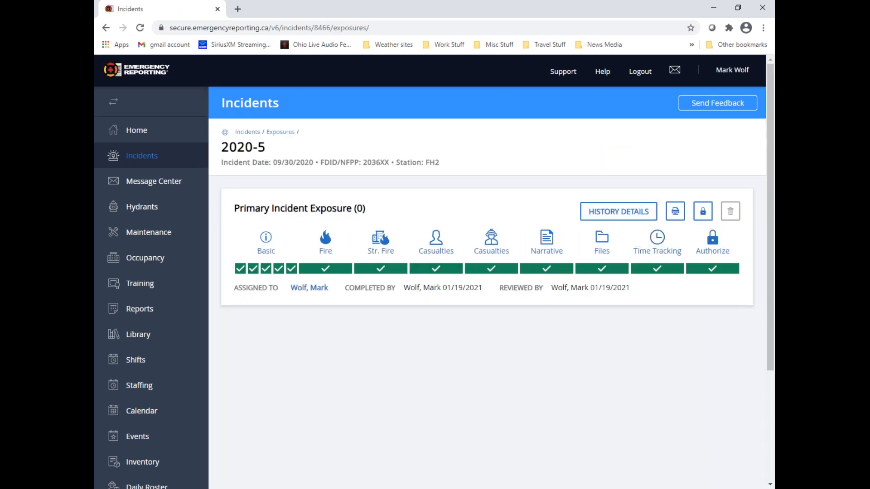
left_click(703, 211)
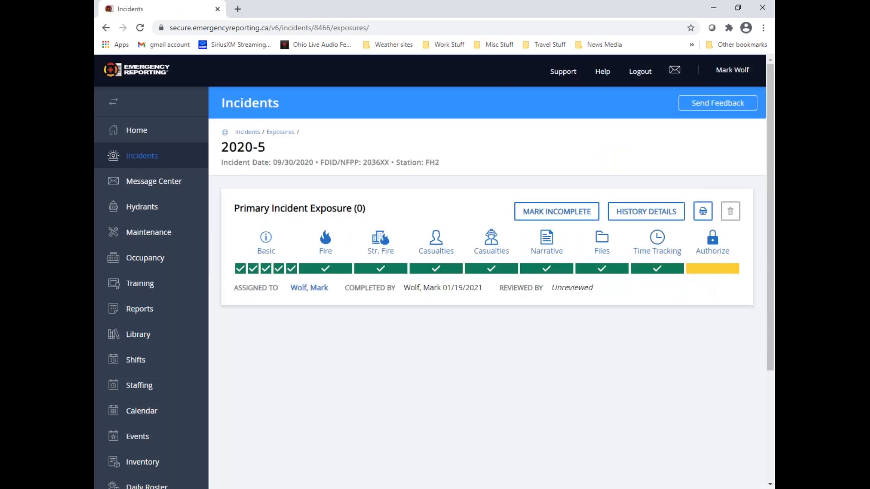
left_click(244, 136)
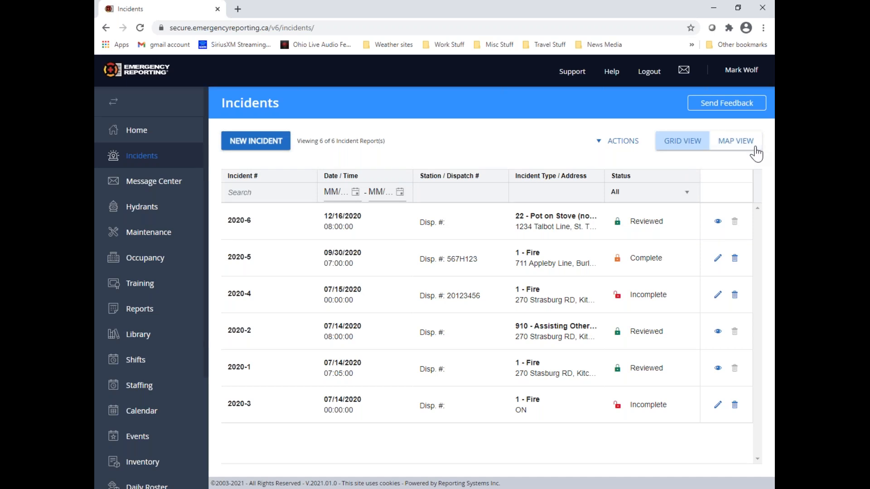
Display the incidents on the map and examine the heat map spot on Talbot St east of St Thomas
left_click(736, 141)
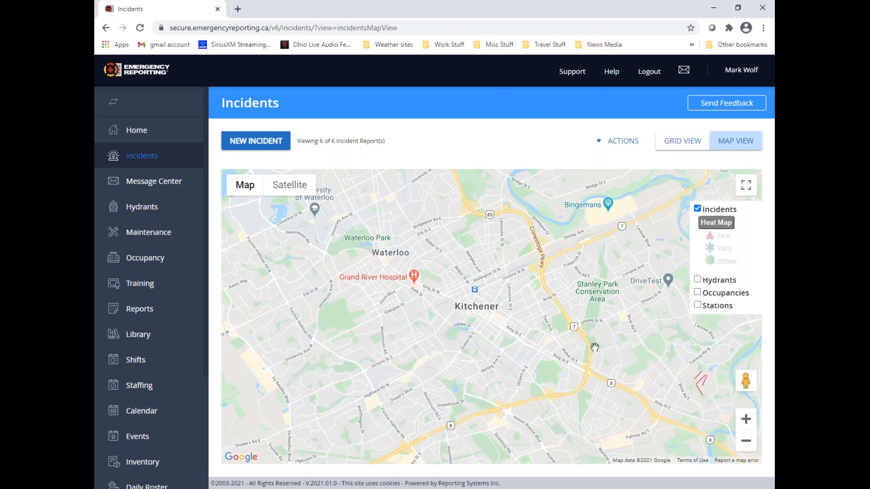
left_click(746, 443)
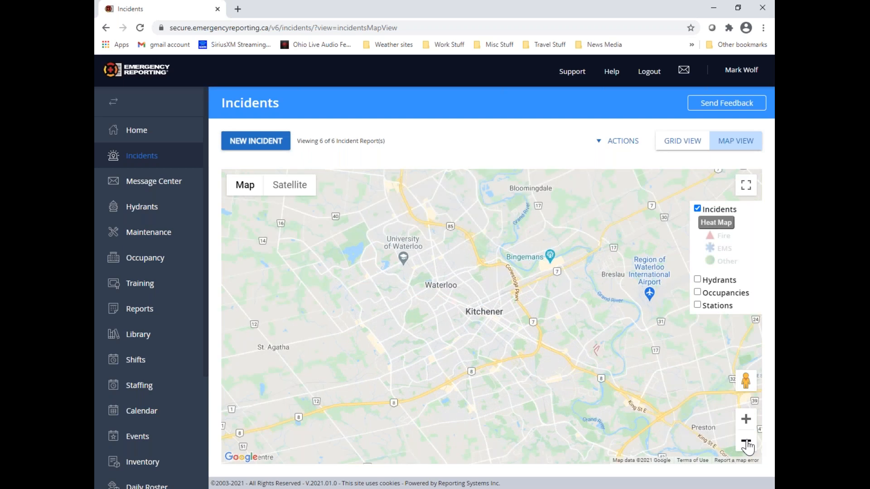
left_click(745, 443)
left_click(746, 444)
left_click(746, 444)
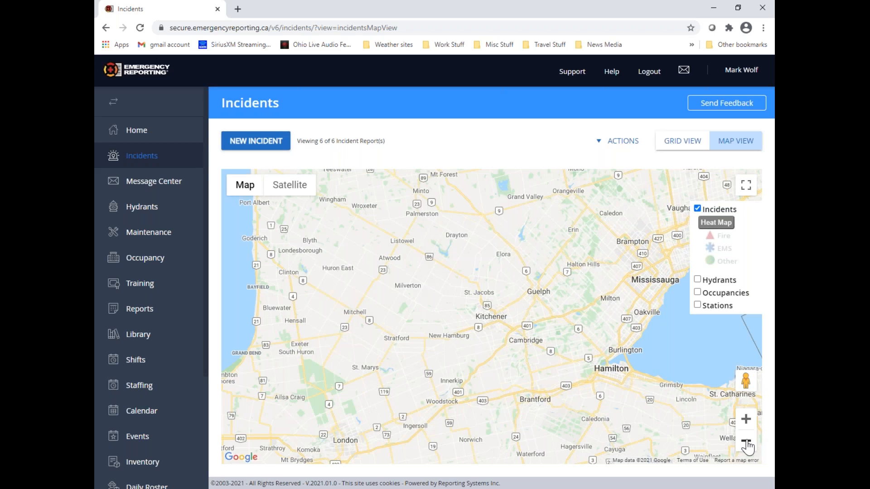
left_click(746, 444)
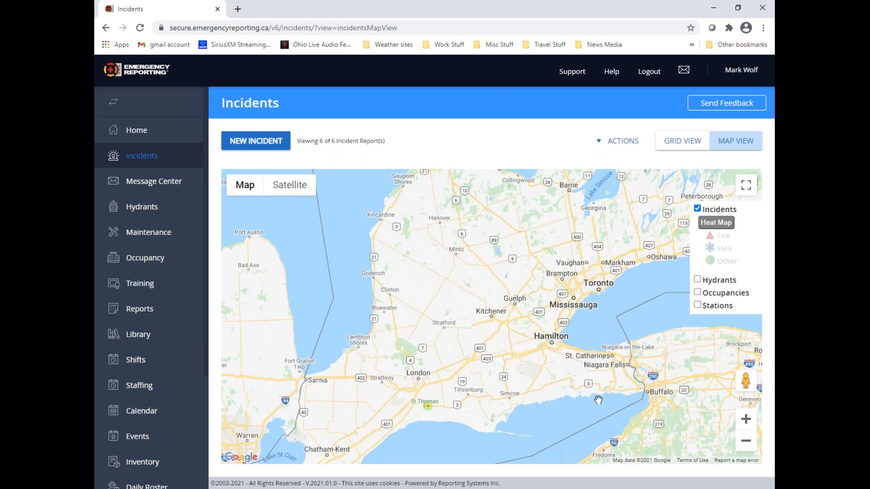
left_click_drag(496, 392, 645, 386)
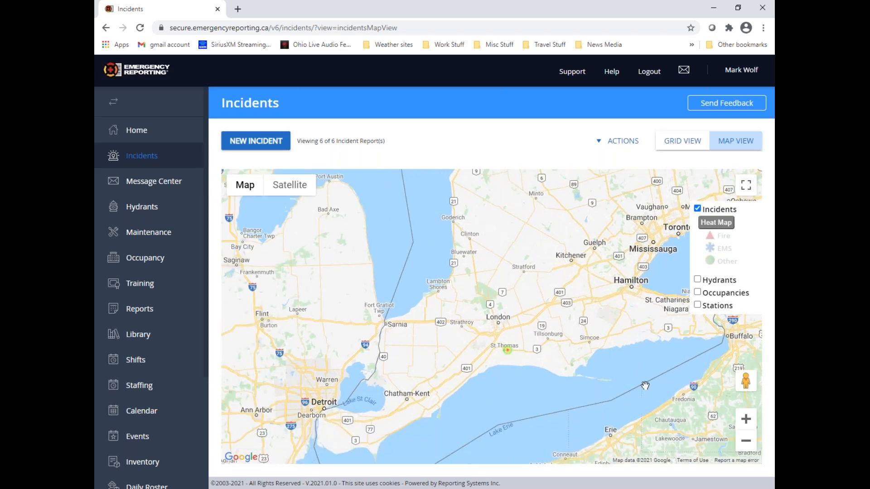
left_click(745, 419)
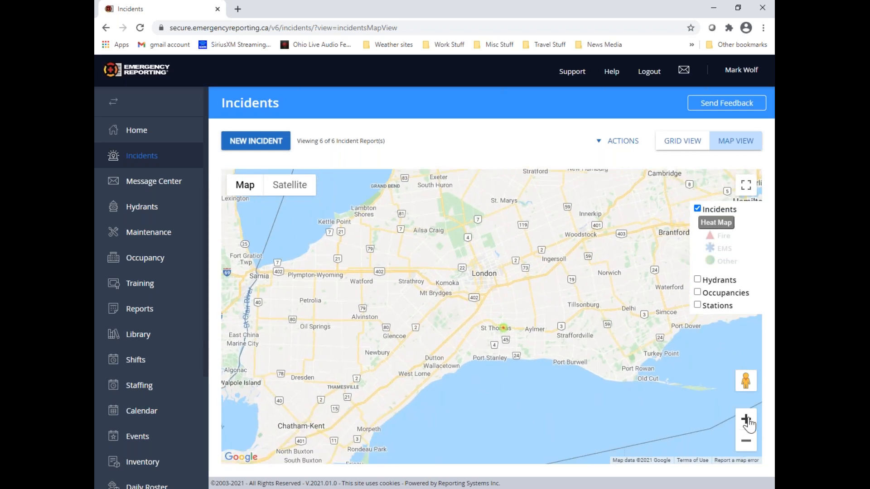
left_click(745, 419)
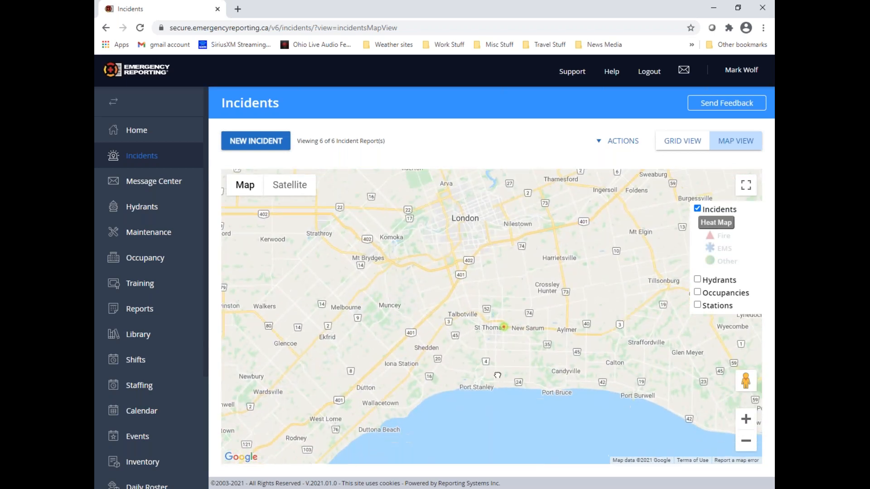
left_click(745, 419)
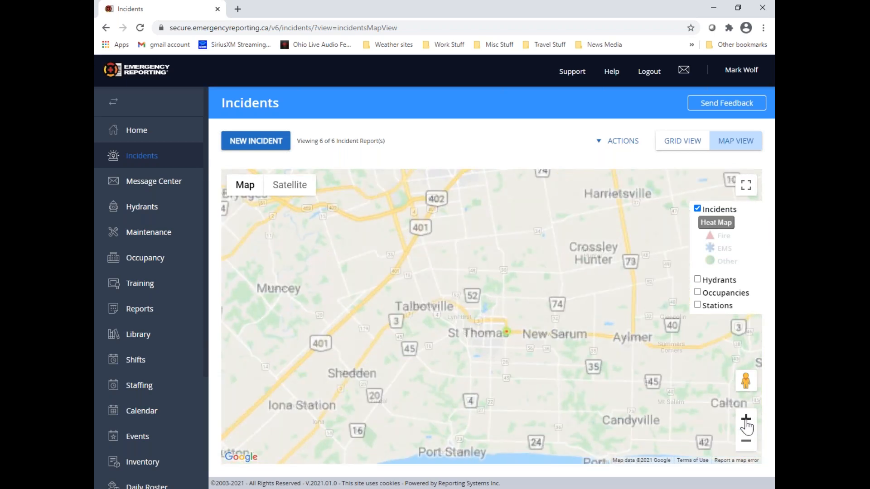
left_click(745, 419)
left_click(746, 419)
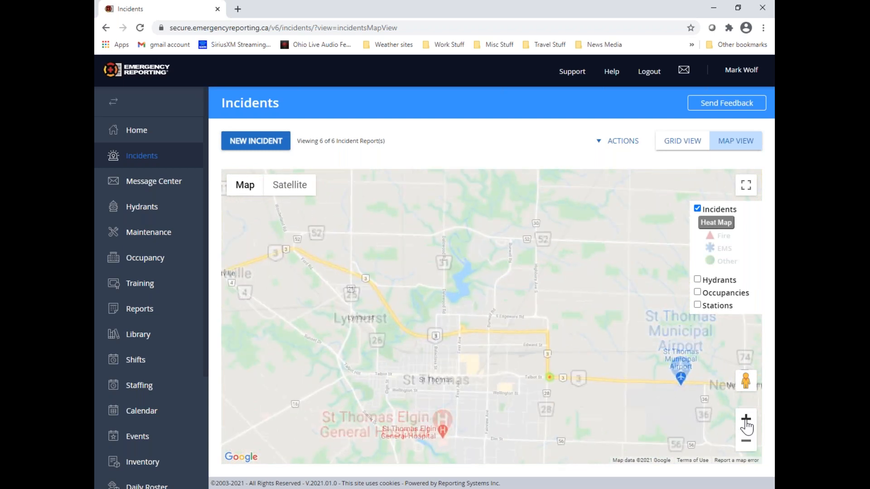
left_click_drag(557, 396, 540, 359)
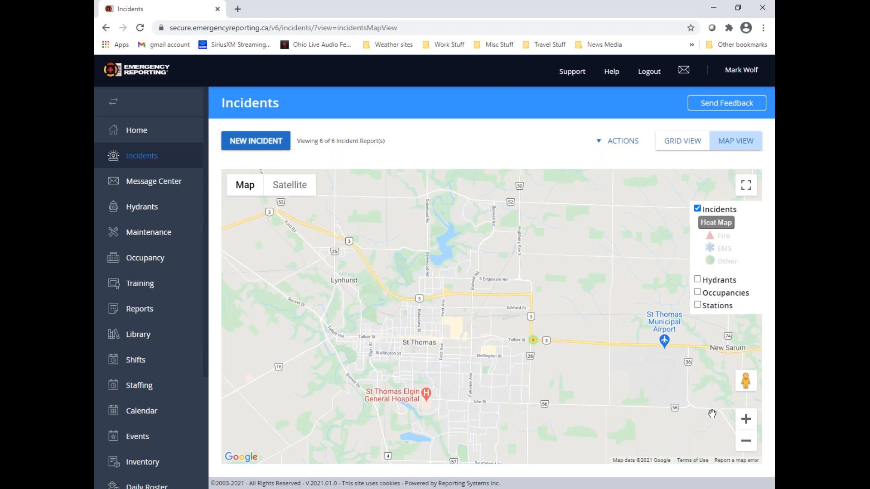
left_click(746, 419)
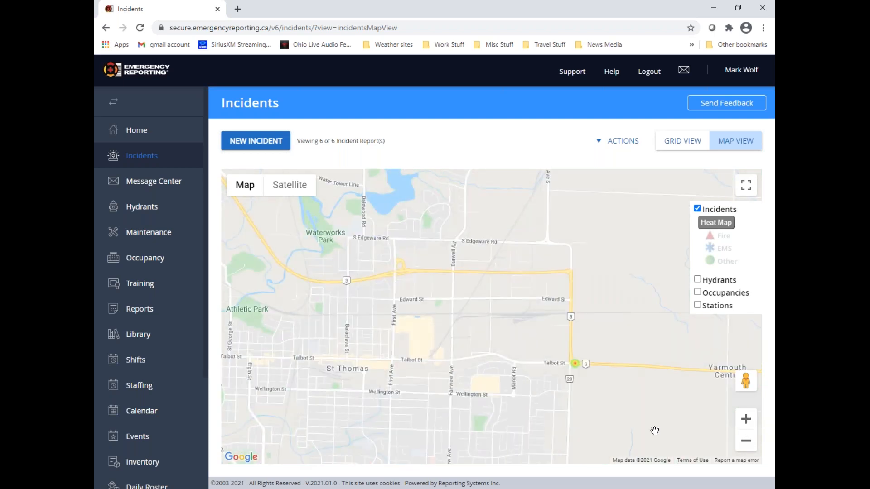
left_click_drag(646, 420, 514, 407)
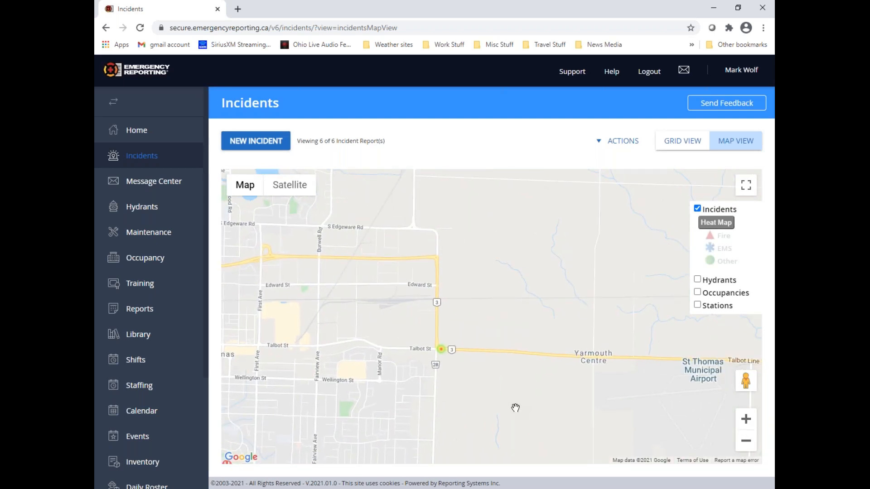
Turn off the incident heat map and display the Hydrants, Occupancies and Stations layers on the map
left_click(722, 228)
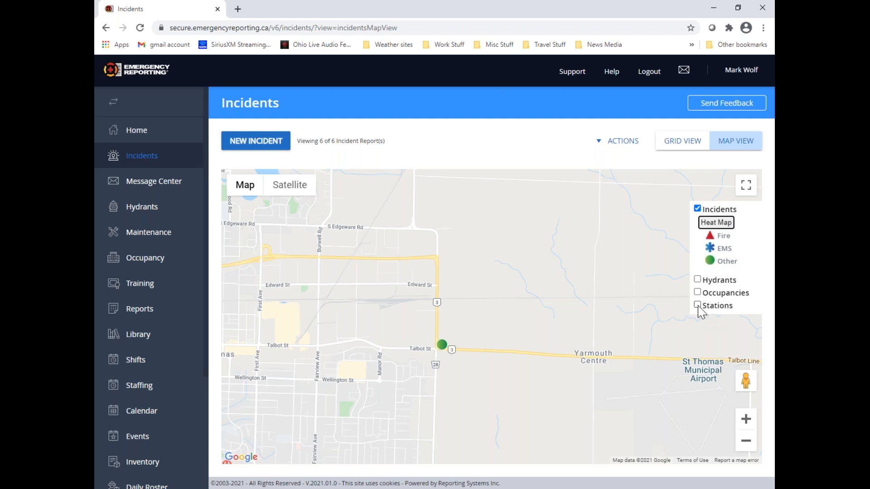
left_click(697, 280)
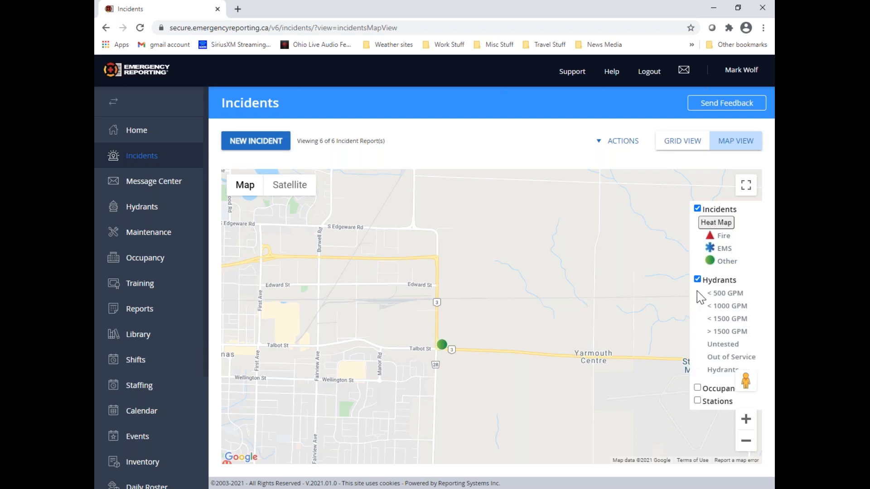
left_click(697, 388)
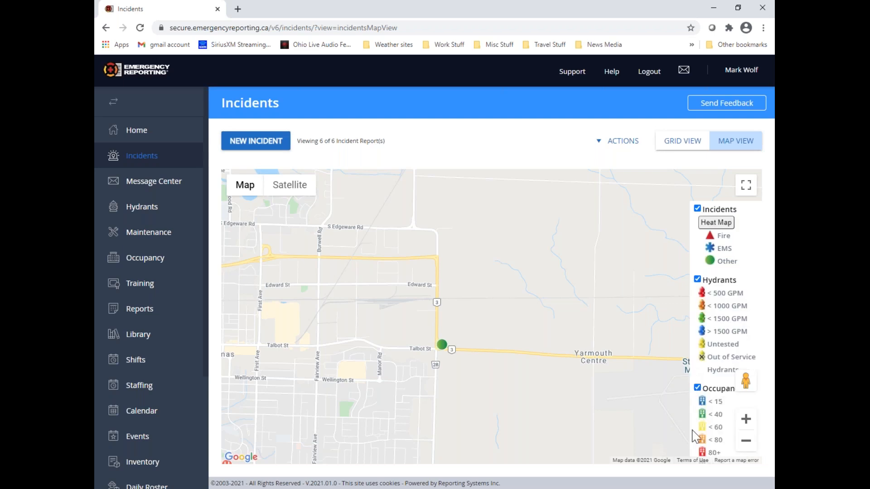
scroll(674, 394, "down", 1)
scroll(611, 399, "up", 1)
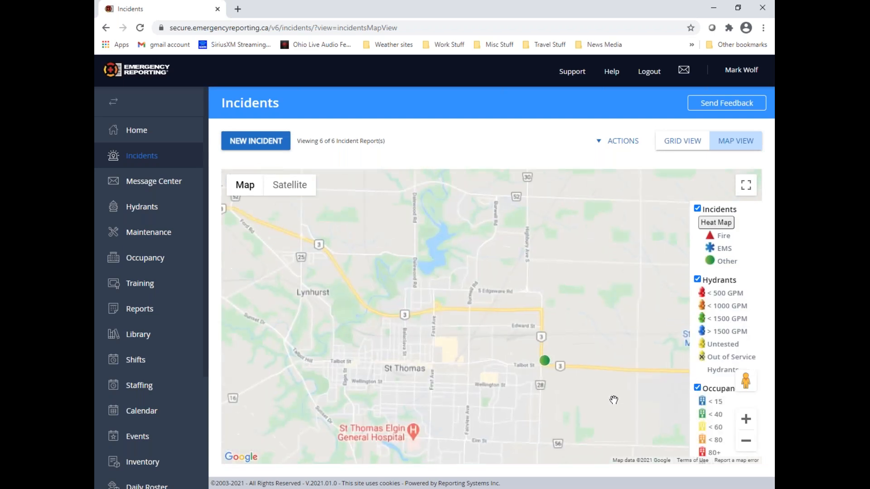
left_click(698, 389)
left_click(698, 401)
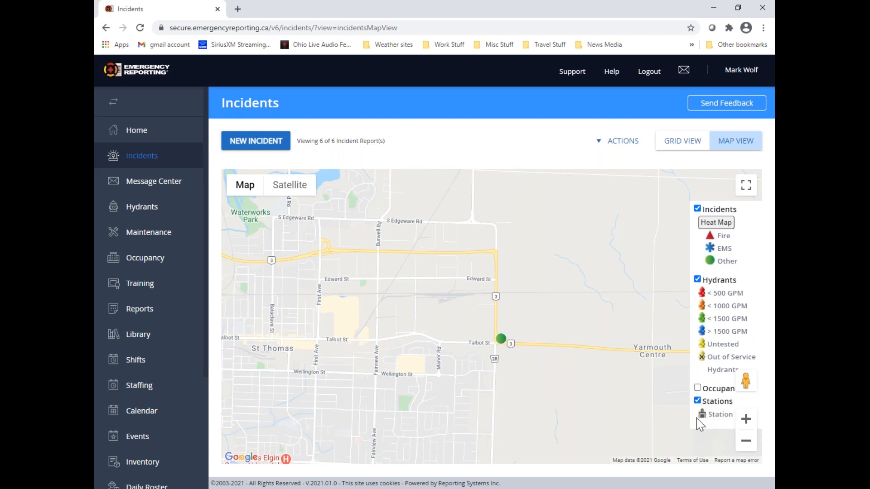
left_click(698, 388)
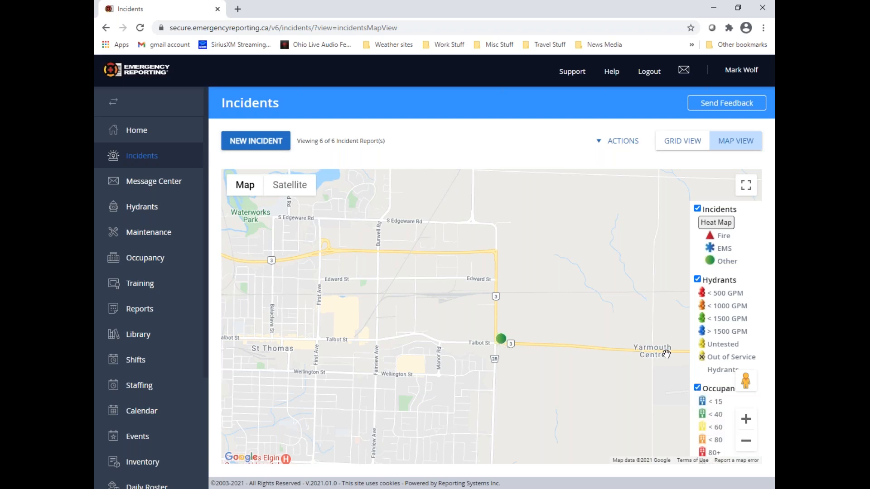
Open incident 2020-6 from its map marker to view its exposure, and return to the incident list
left_click(502, 342)
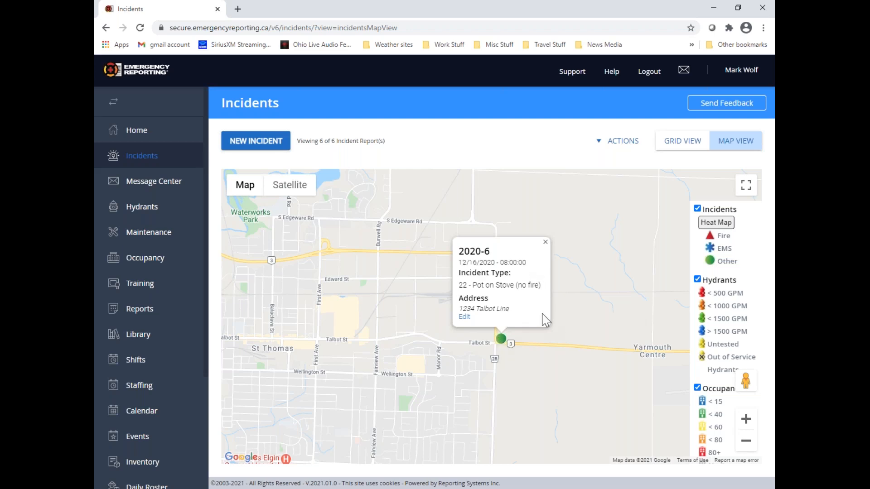
left_click(464, 318)
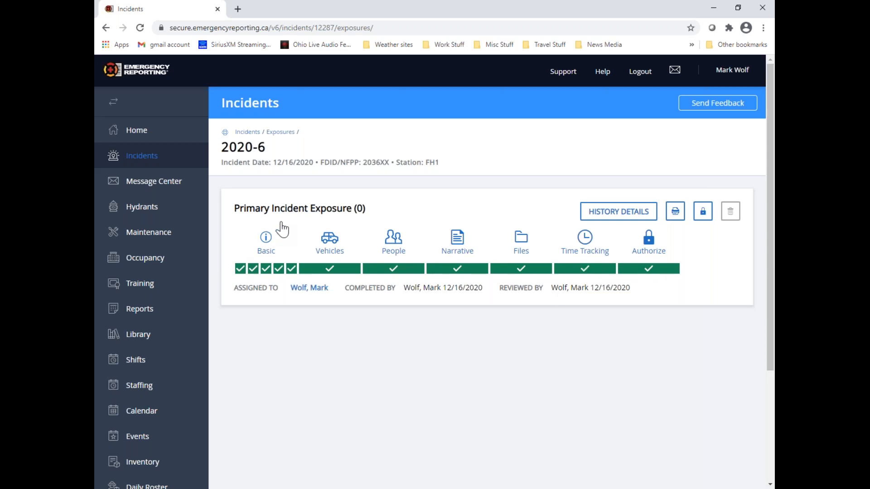
left_click(247, 132)
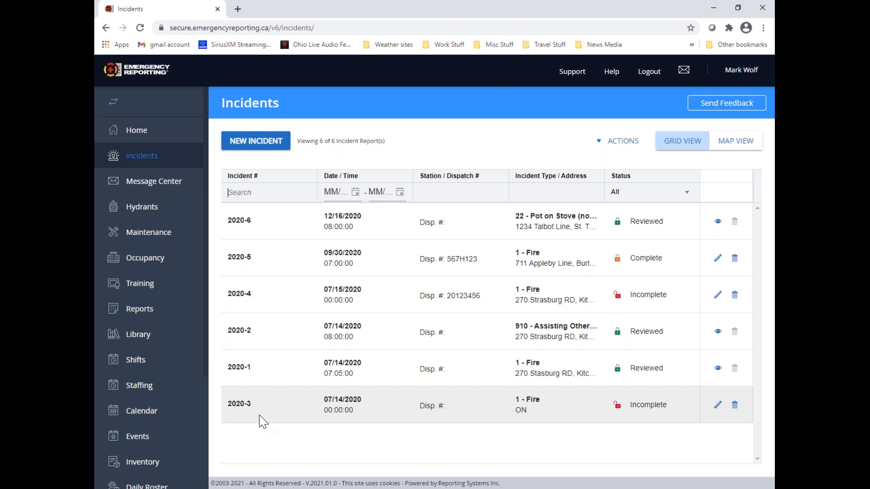
Search the incident list for incident number 2020-4 and clear the search value
type("2020-4")
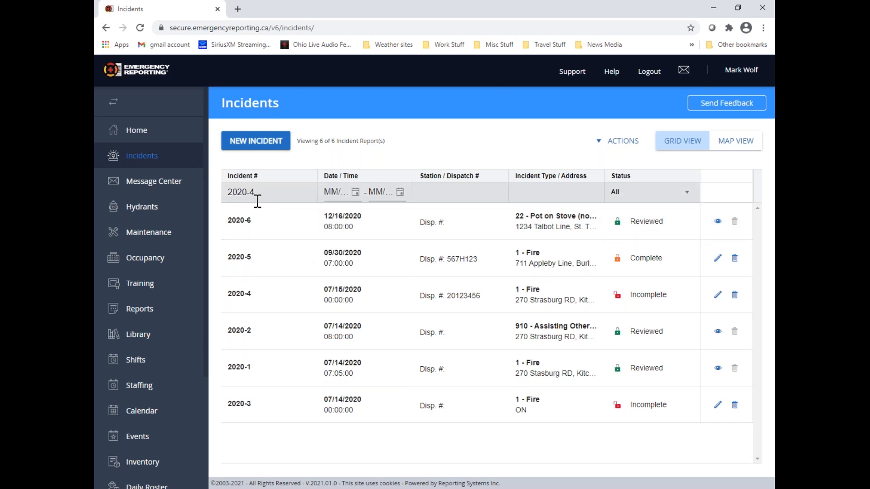
key("Return")
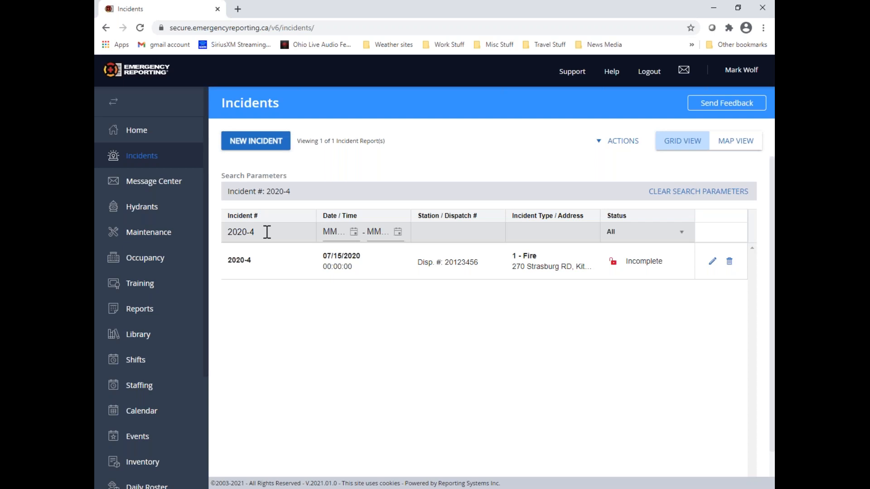
left_click_drag(255, 231, 227, 232)
key("BackSpace")
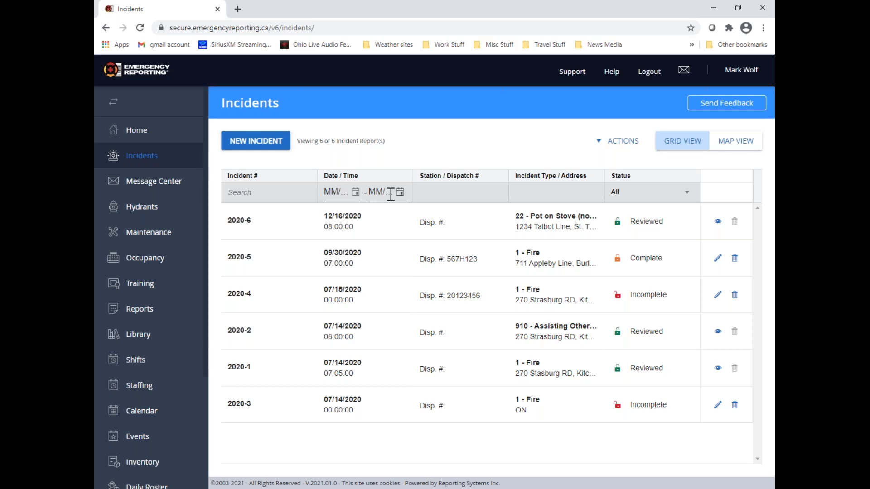
Filter the incident list to dates from 07/01/2020 to 07/31/2020 and clear the search parameters
left_click(356, 193)
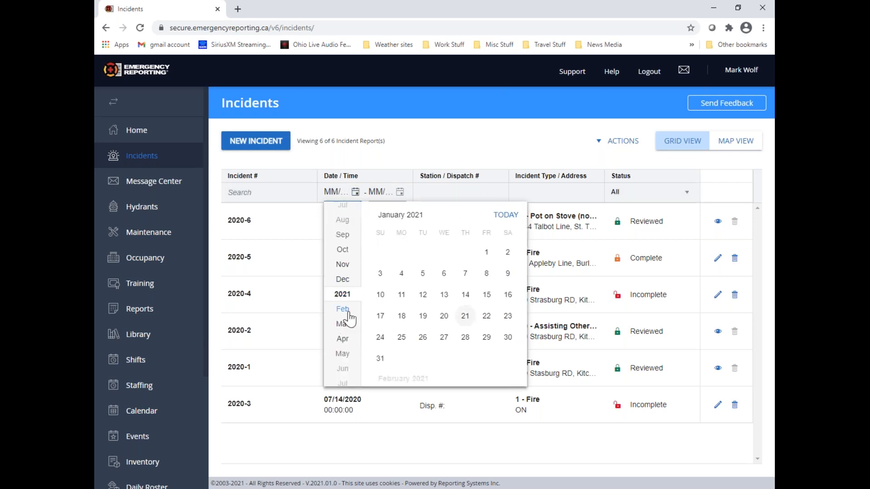
scroll(354, 274, "up", 5)
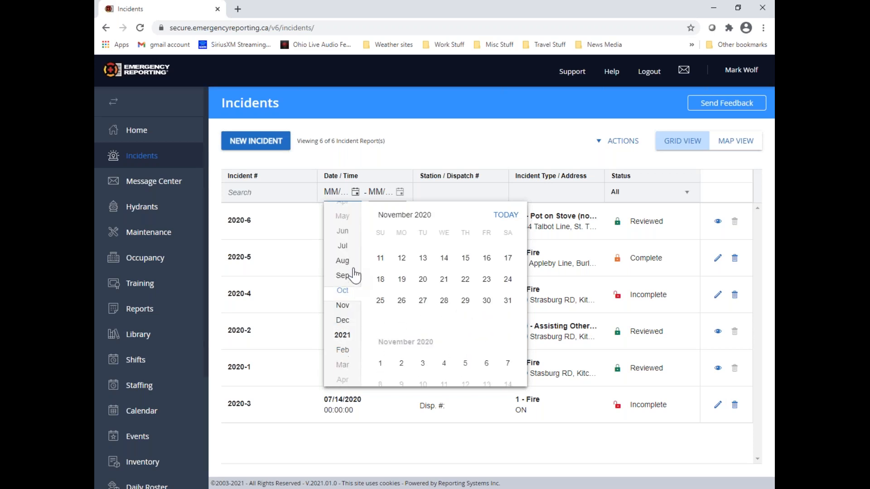
left_click(343, 258)
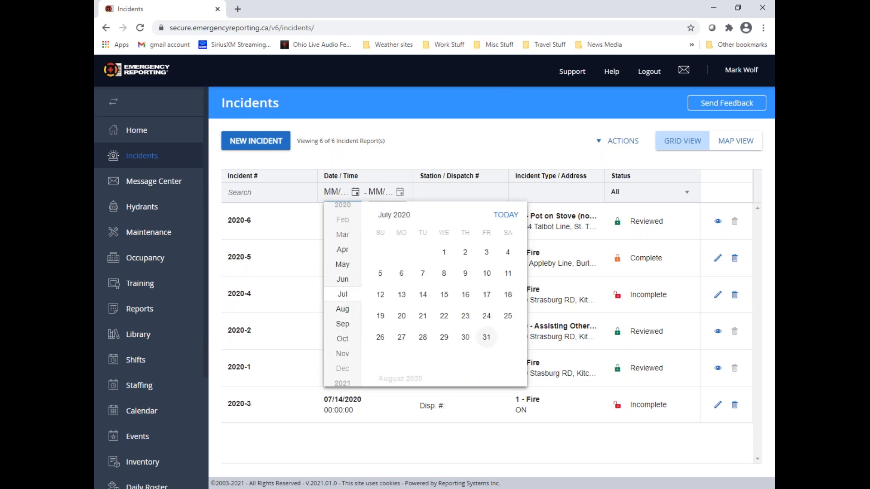
left_click(443, 253)
left_click(398, 232)
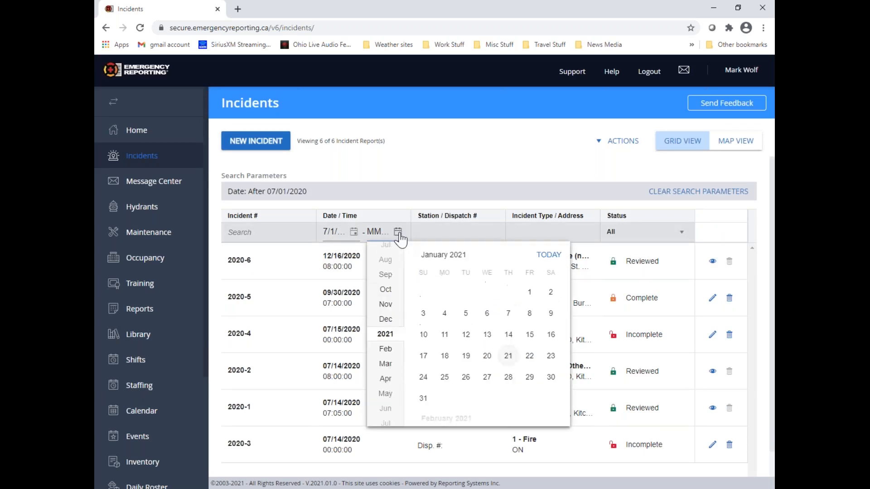
scroll(384, 301, "up", 3)
left_click(386, 300)
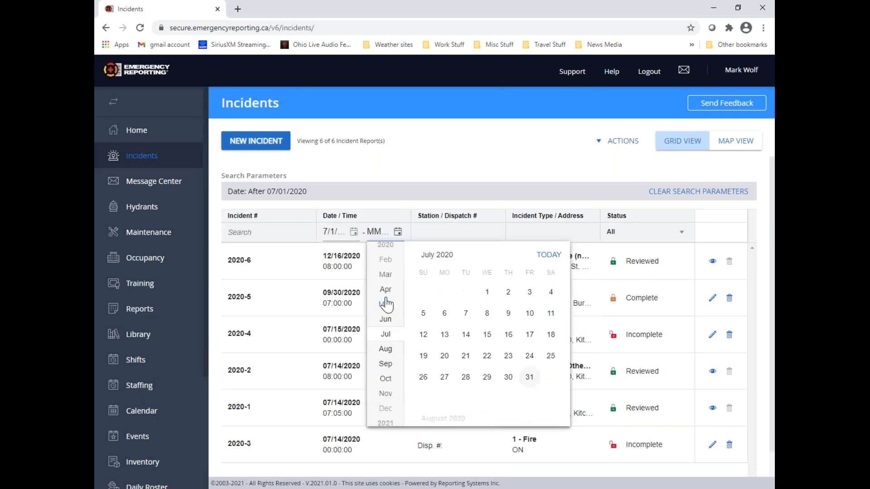
left_click(530, 377)
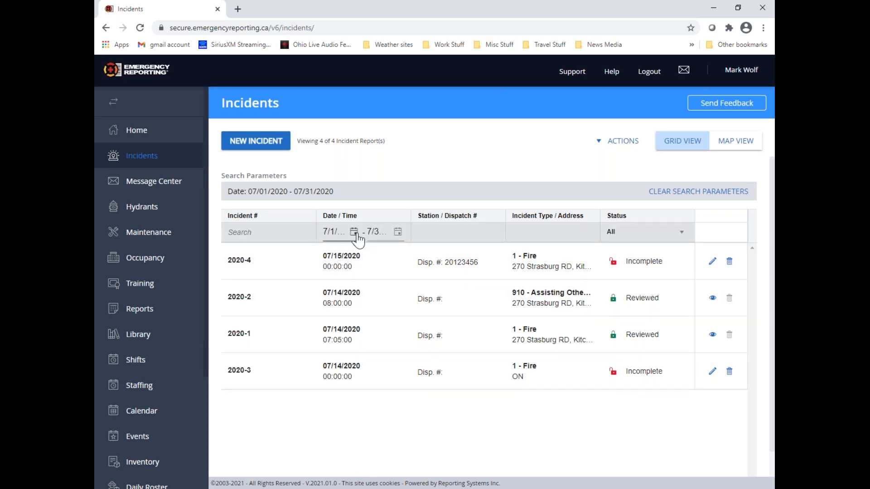
left_click(730, 199)
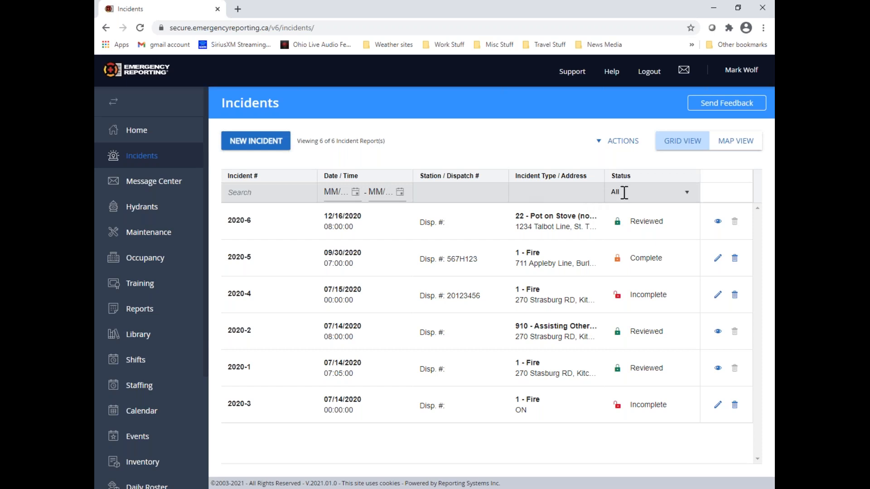
Filter the incident list by the Incomplete, Complete and Reviewed statuses in turn, and reset the status filter to All
left_click(687, 193)
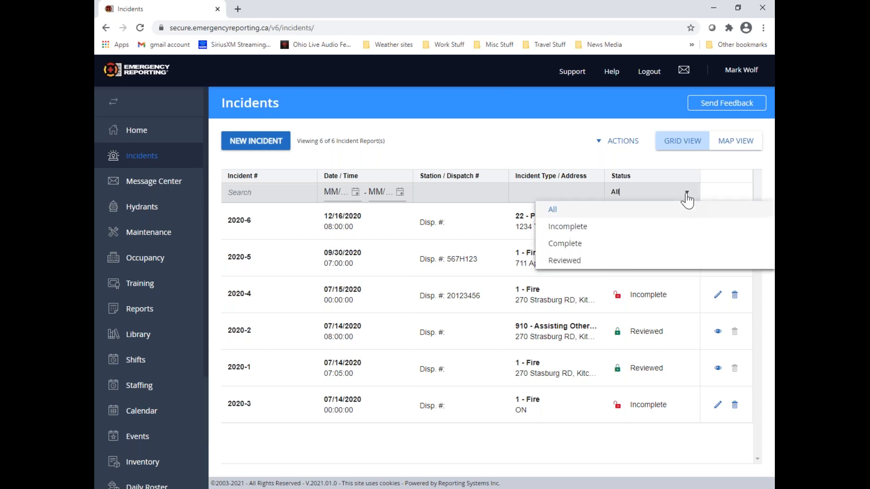
left_click(588, 234)
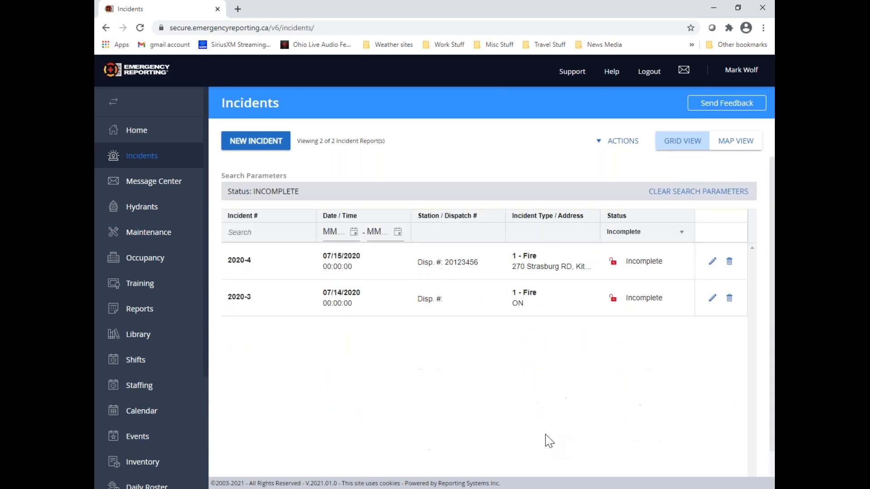
left_click(682, 238)
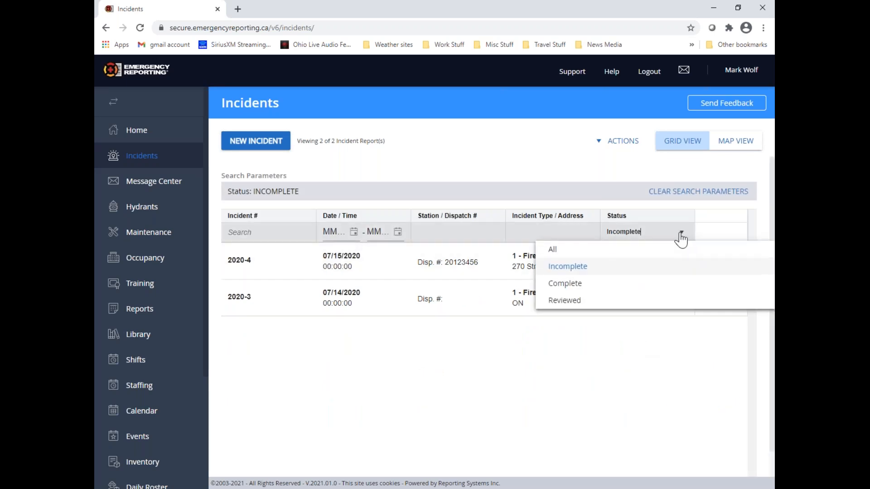
left_click(584, 286)
left_click(681, 235)
left_click(564, 300)
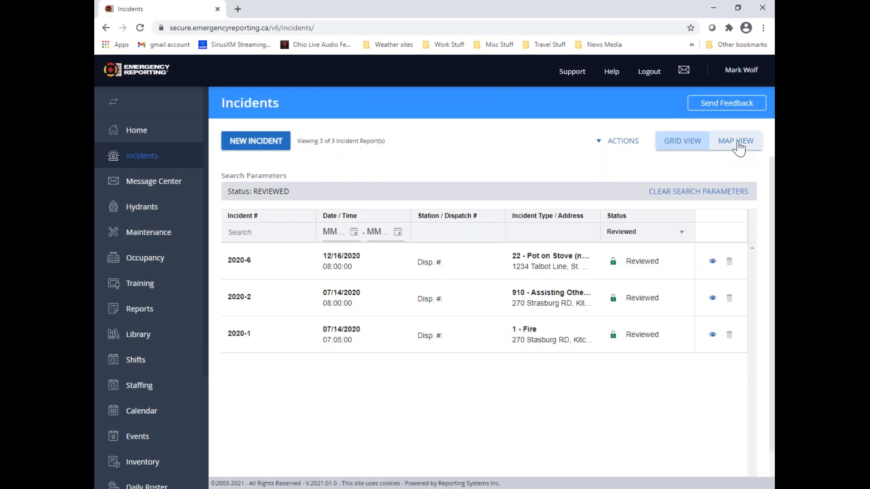
left_click(681, 237)
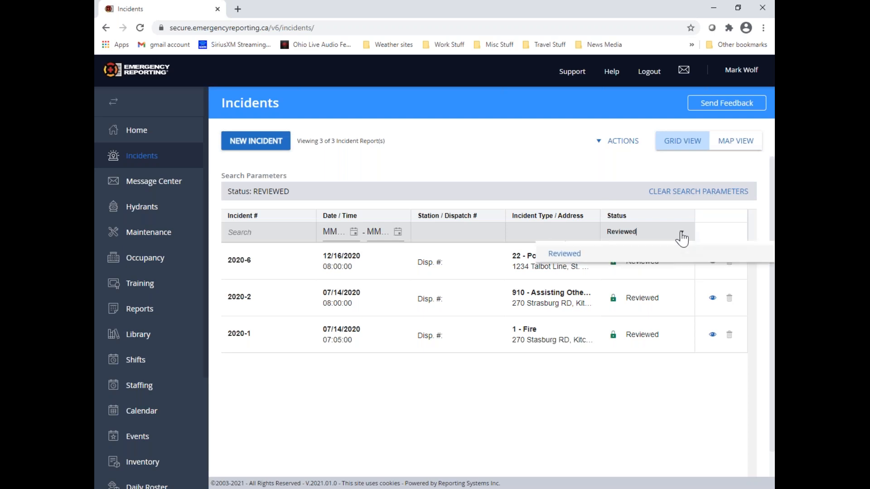
left_click(574, 252)
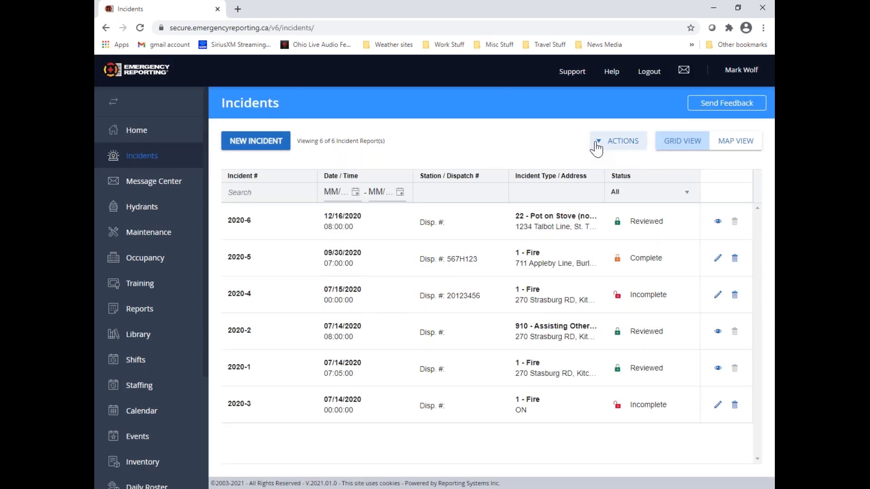
Run an advanced search for incidents at station FH2 - Firehall 2, and clear the search parameters
left_click(596, 144)
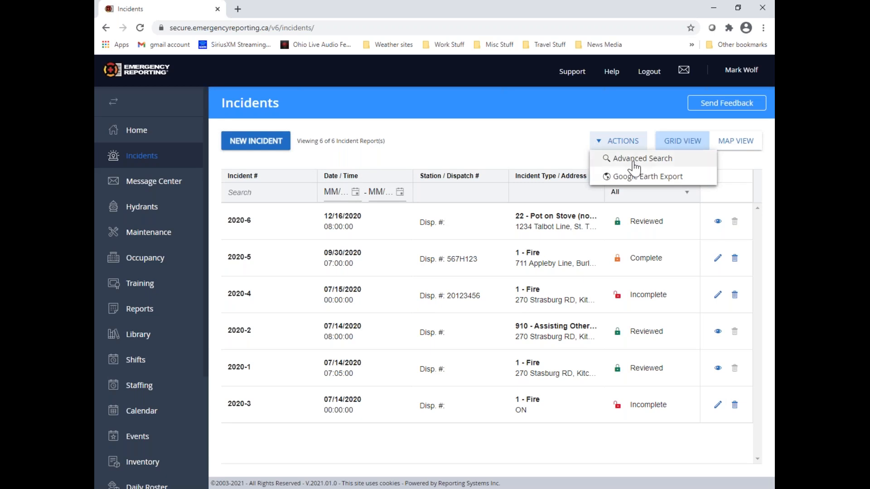
left_click(672, 162)
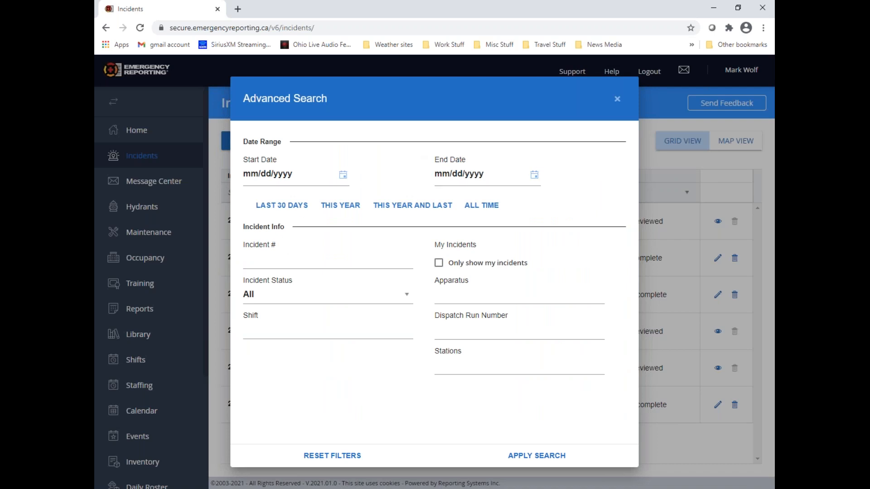
left_click(409, 297)
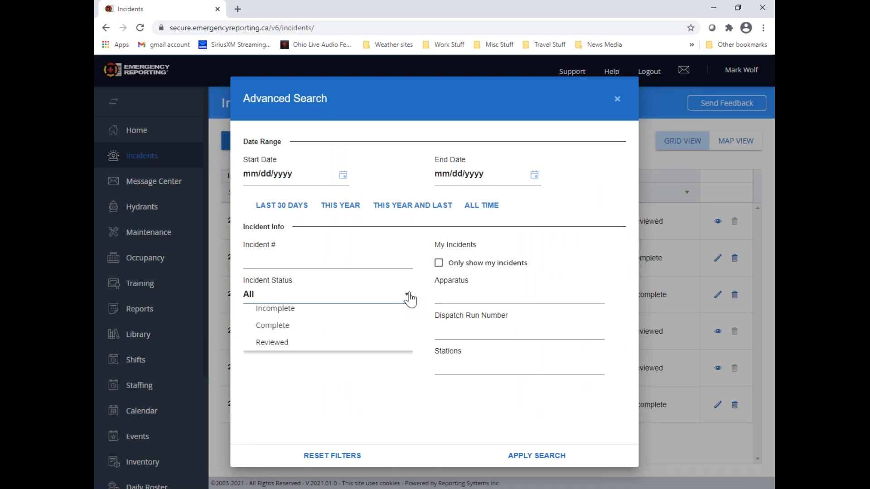
left_click(578, 273)
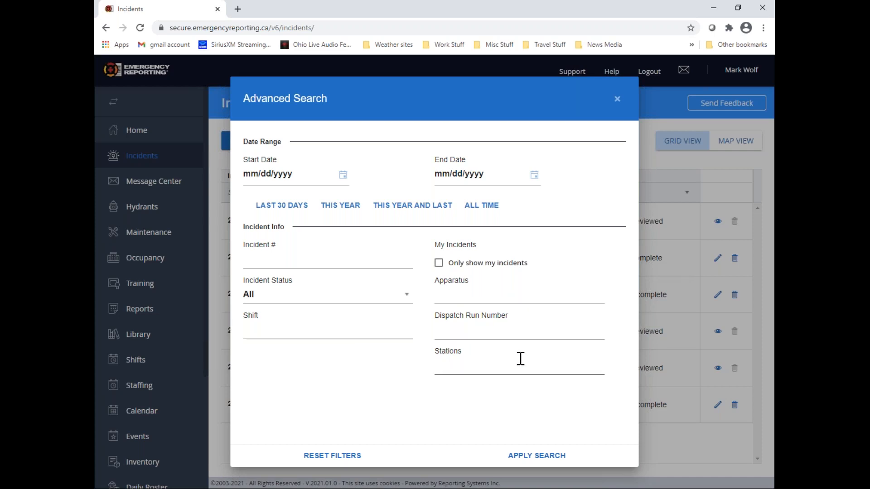
left_click(493, 366)
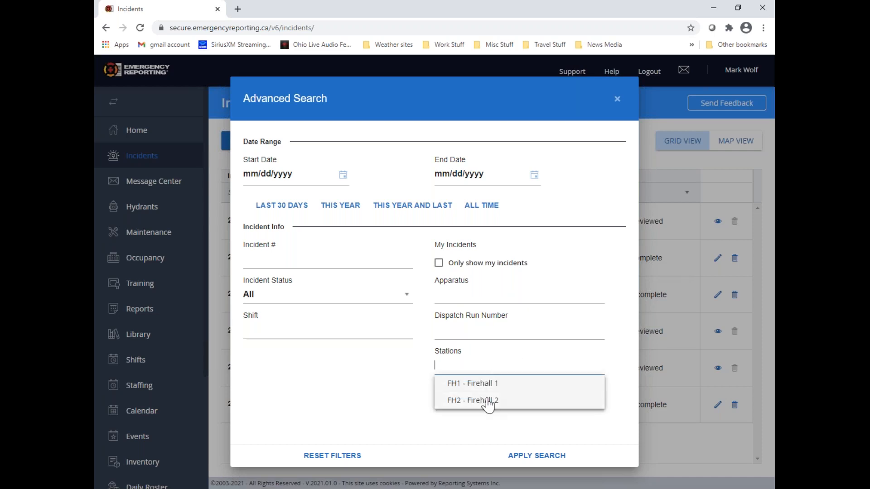
left_click(487, 402)
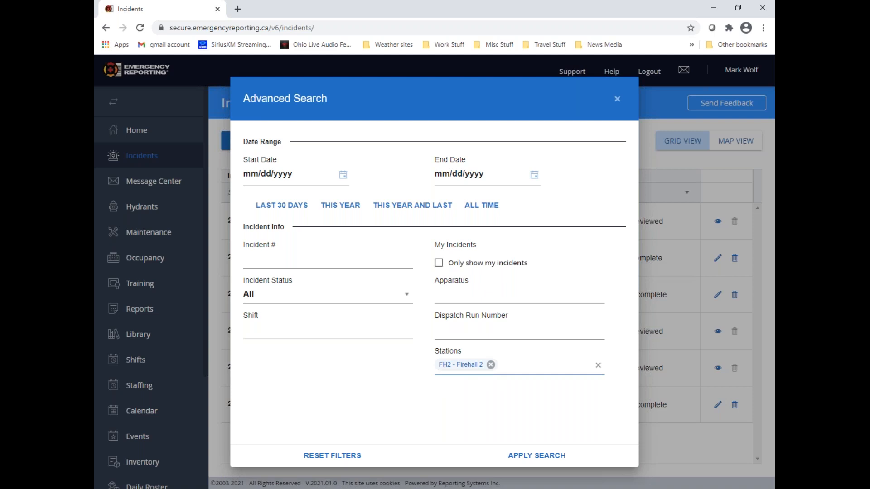
left_click(520, 456)
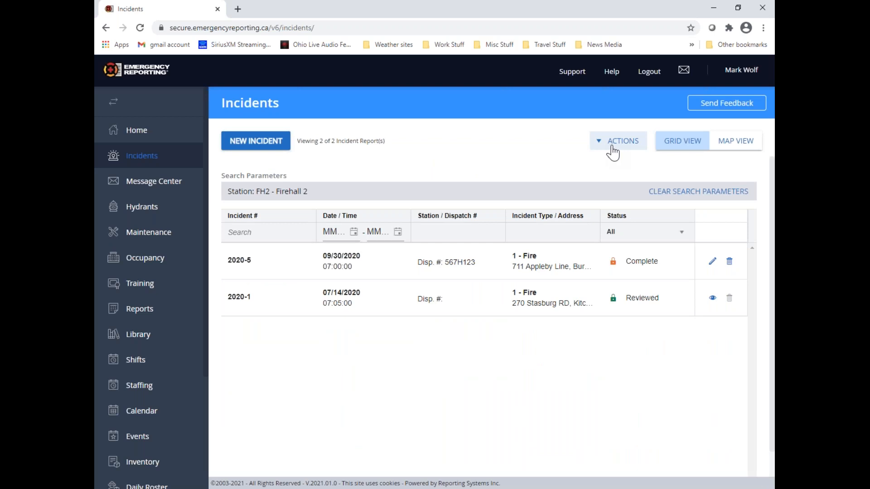
left_click(684, 194)
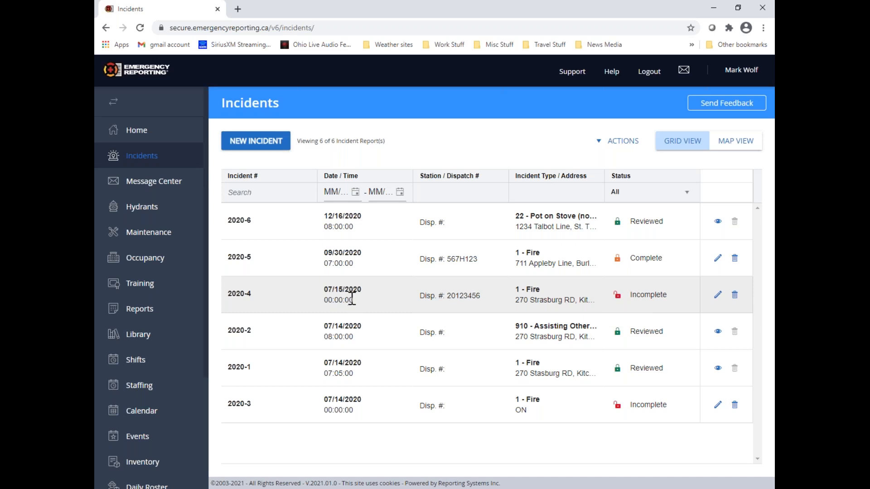
Open incident 2020-4, try to open the Basic section of its completed primary exposure, and dismiss the notice
left_click(718, 296)
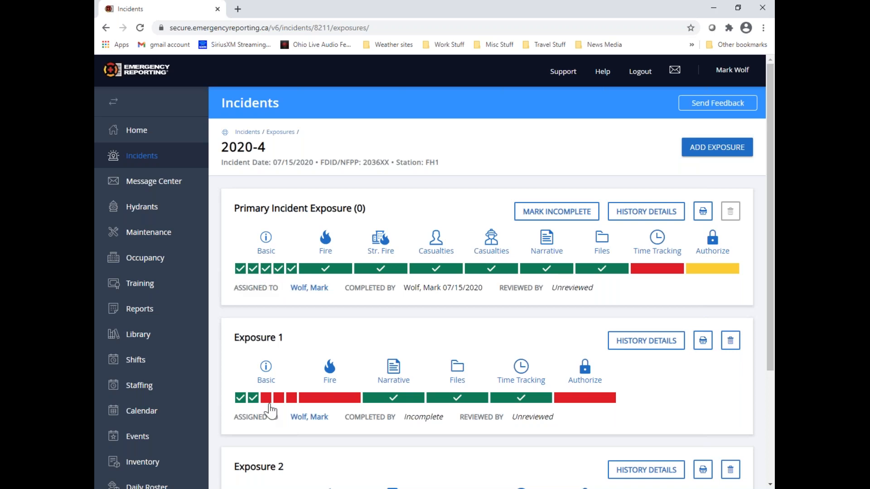
left_click(266, 270)
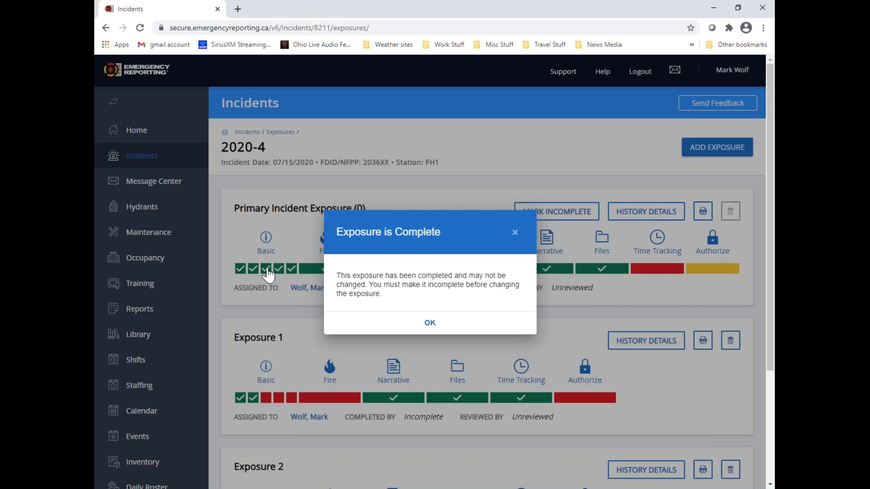
left_click(429, 323)
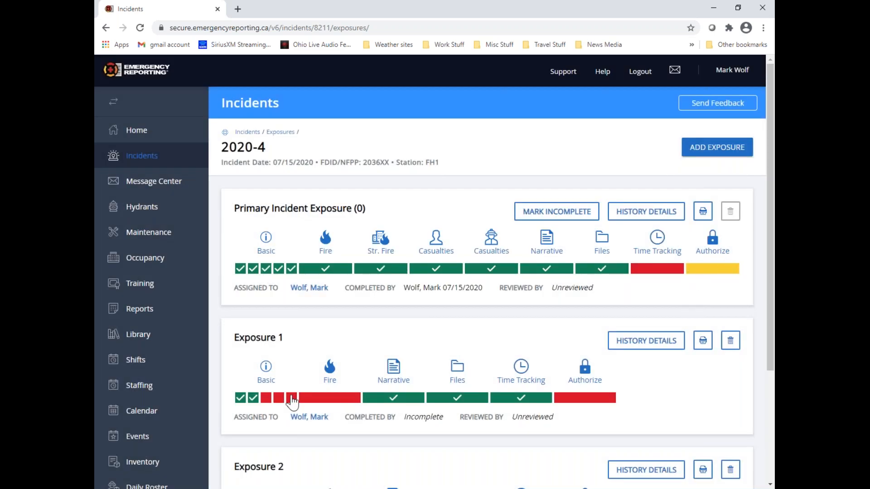
Open the incomplete Location page in Exposure 1's Basic section and examine its required fields
left_click(267, 399)
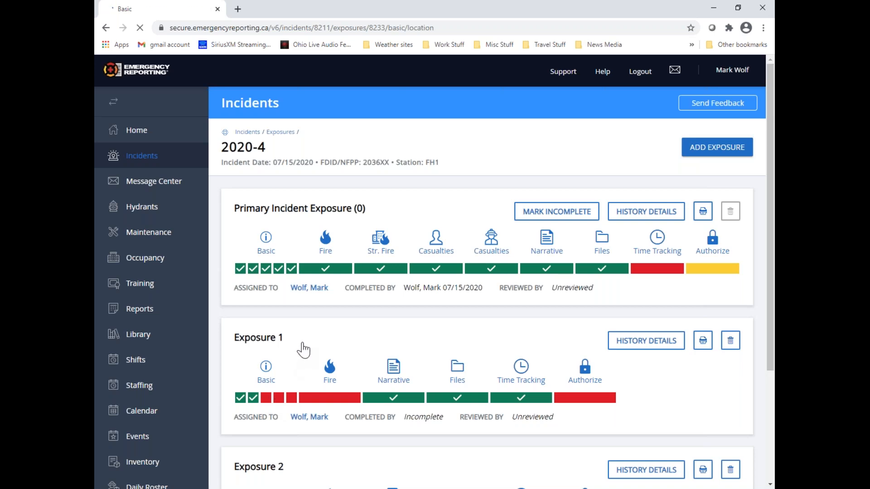
scroll(505, 352, "down", 3)
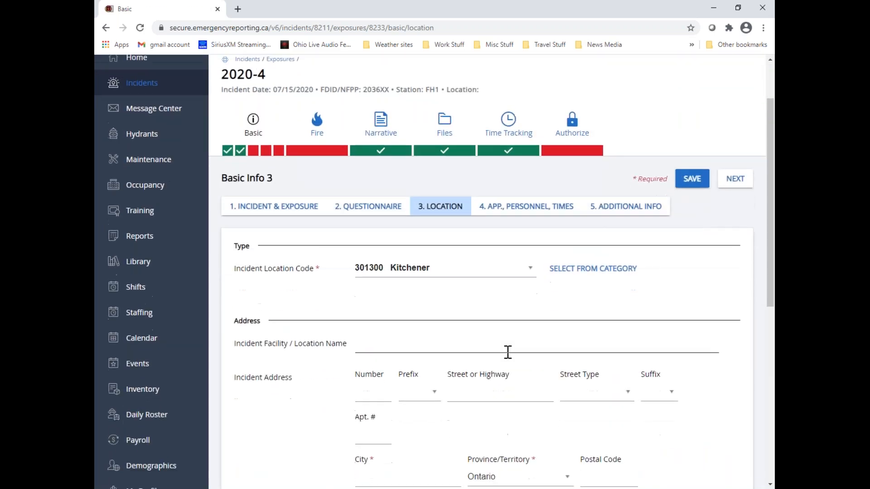
scroll(507, 351, "down", 3)
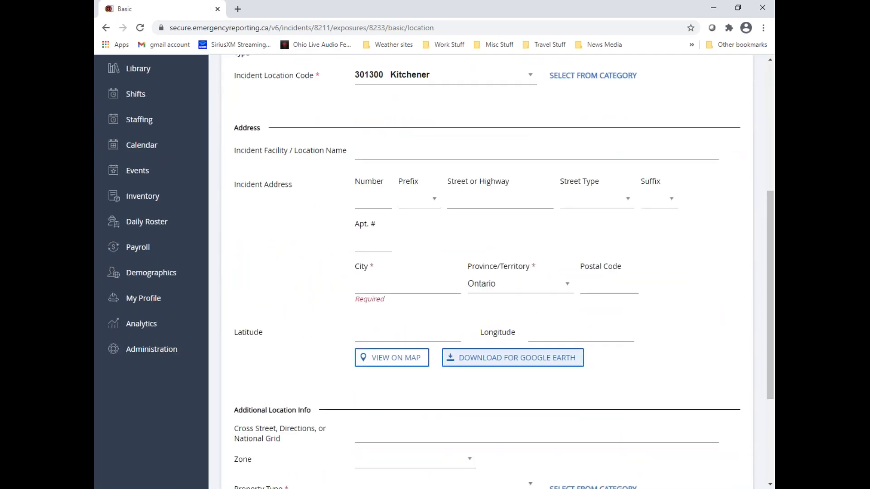
scroll(508, 352, "down", 3)
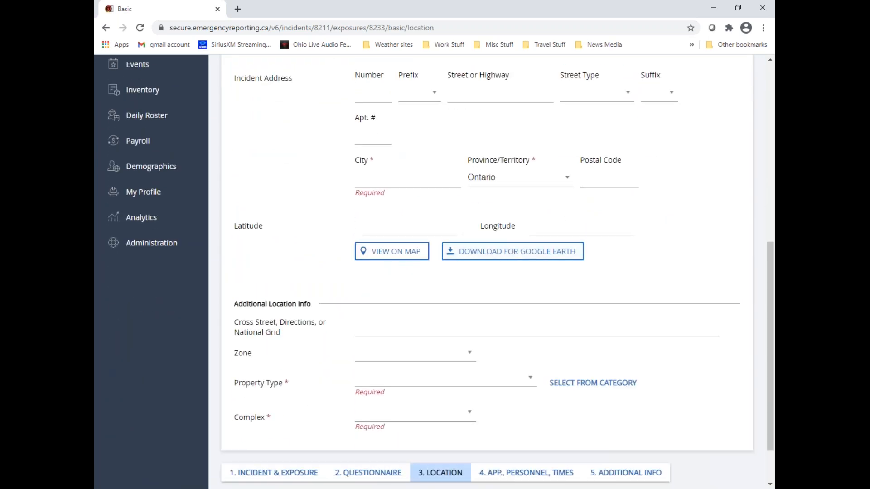
scroll(675, 366, "up", 8)
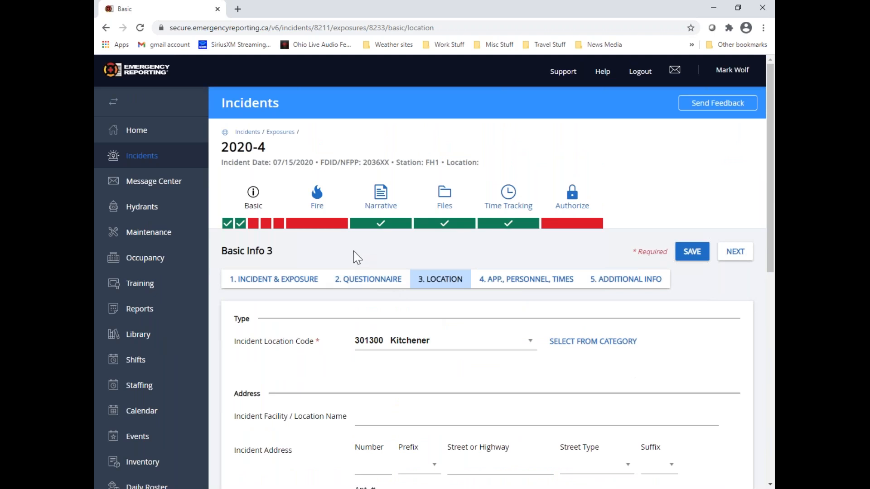
Review the required fields on Exposure 1's apparatus, personnel and times page, and return to the incident list
left_click(268, 225)
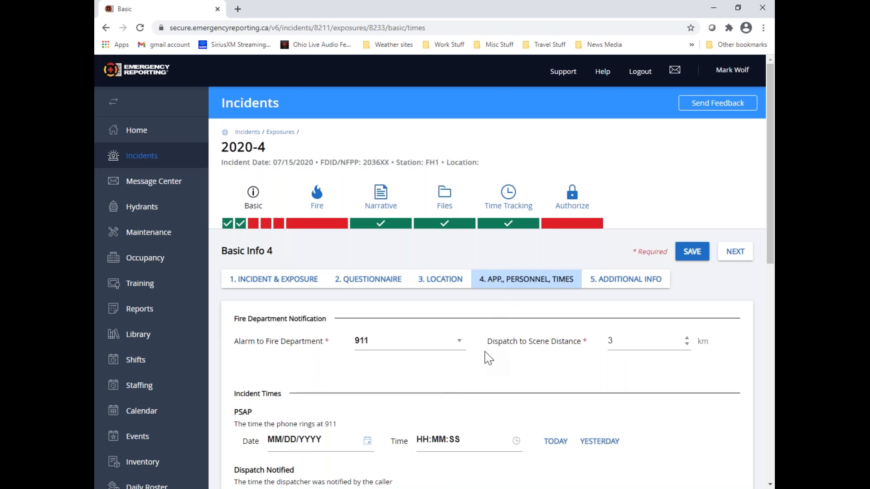
scroll(488, 358, "down", 7)
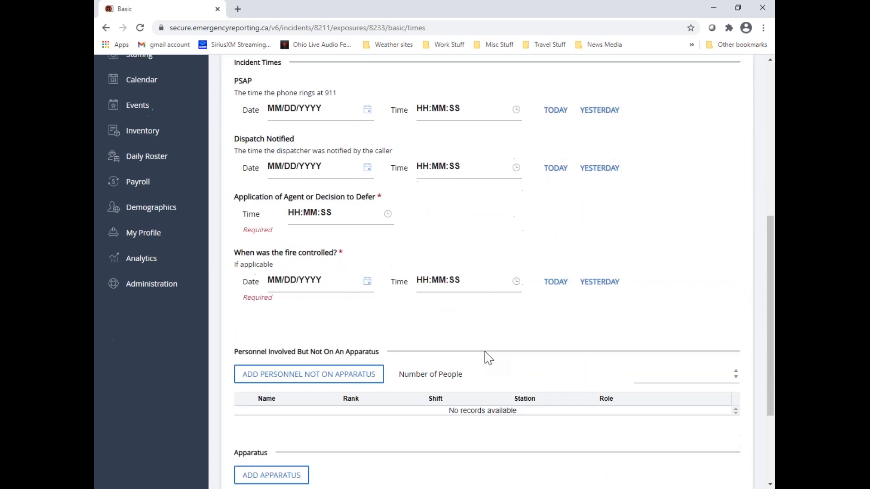
scroll(488, 358, "down", 3)
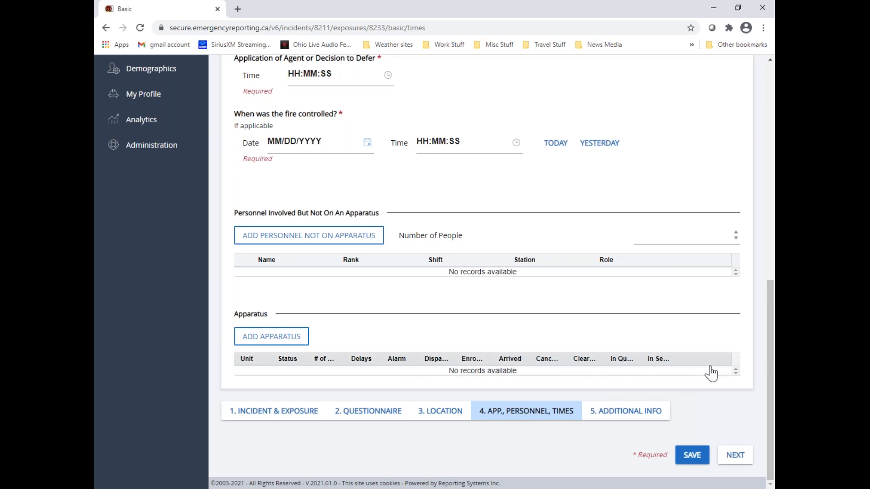
scroll(711, 372, "up", 10)
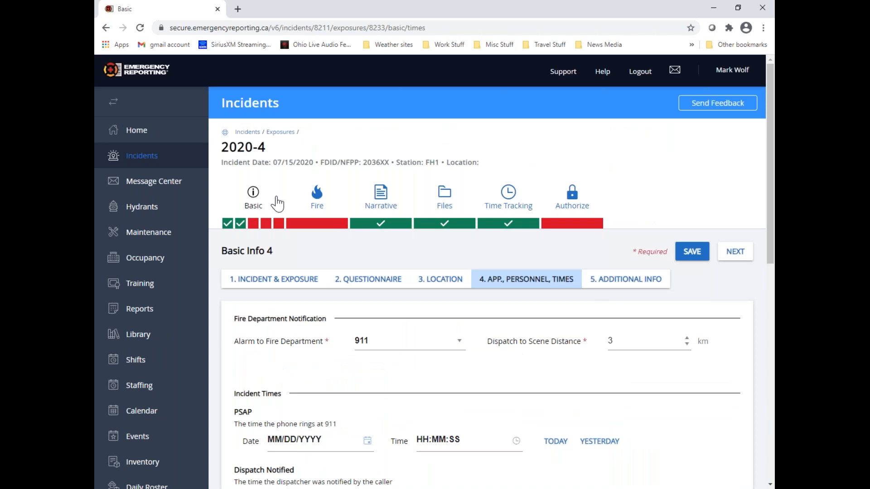
left_click(248, 135)
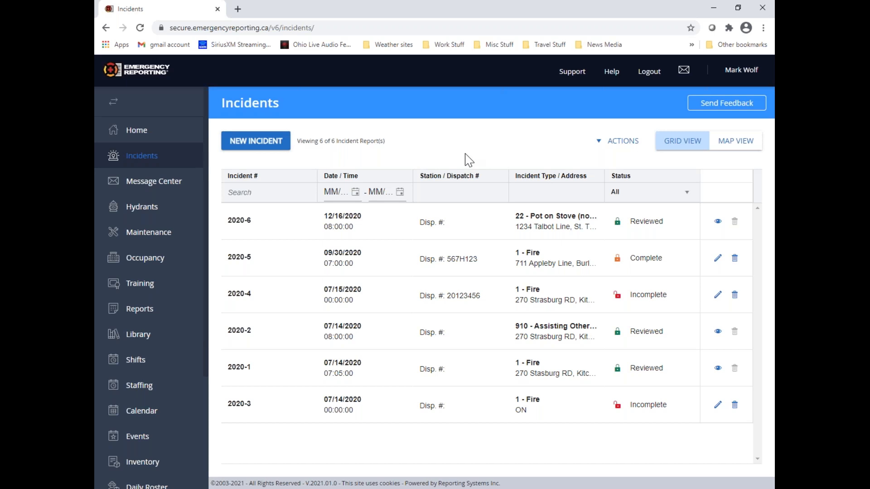
Start a new incident with station FH1 - Firehall 1, A Shift and today's date, 1/21/2021
left_click(281, 144)
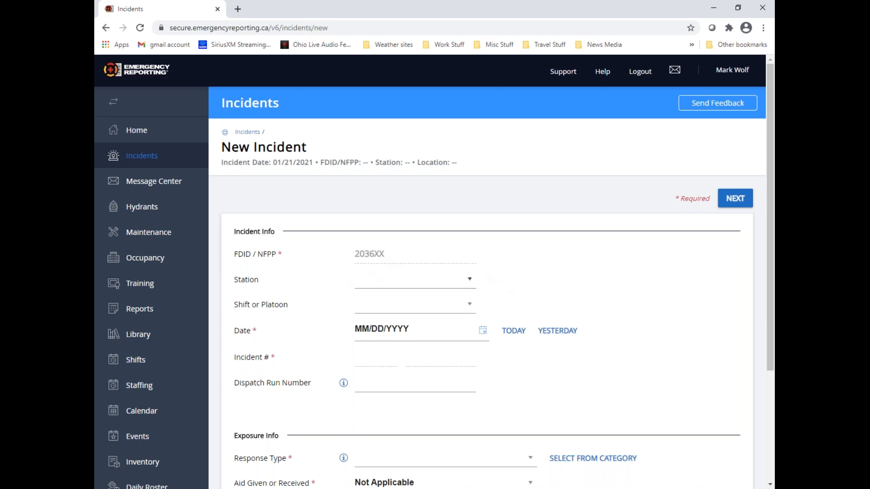
left_click(471, 286)
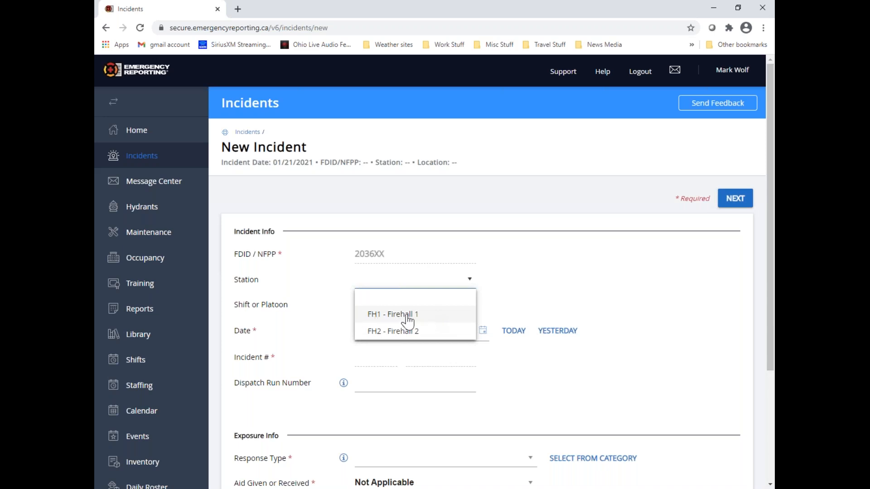
left_click(427, 320)
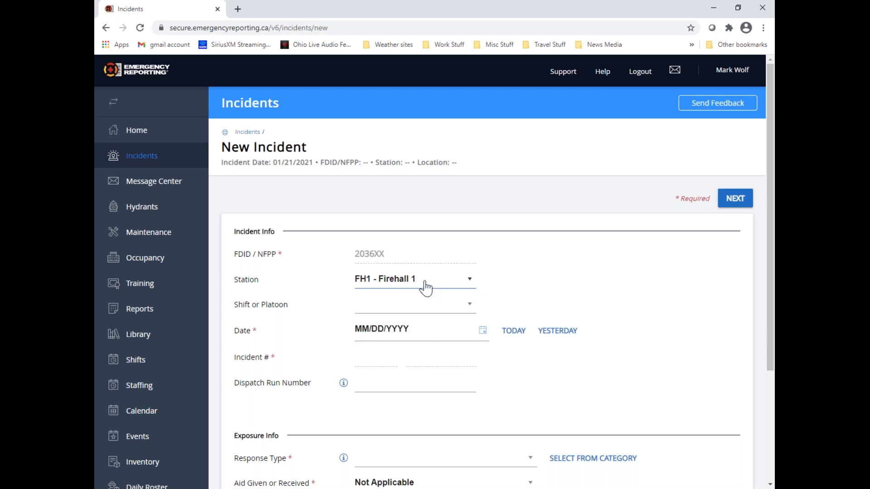
left_click(470, 308)
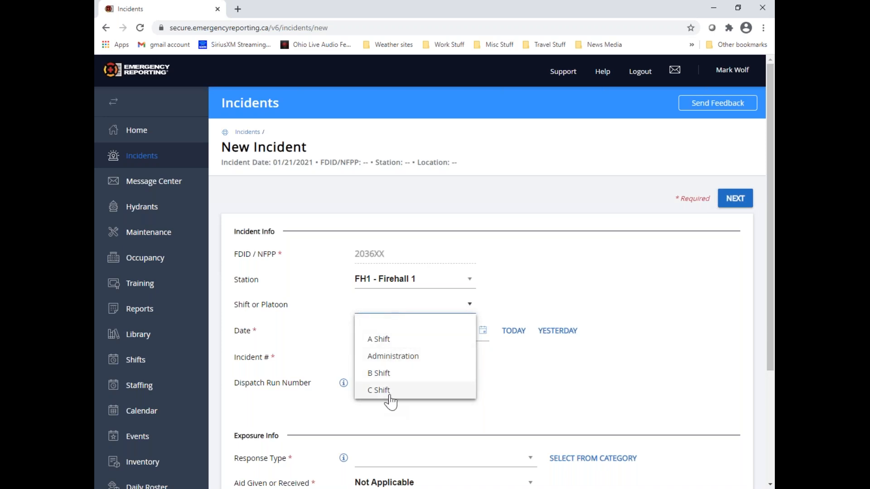
left_click(413, 348)
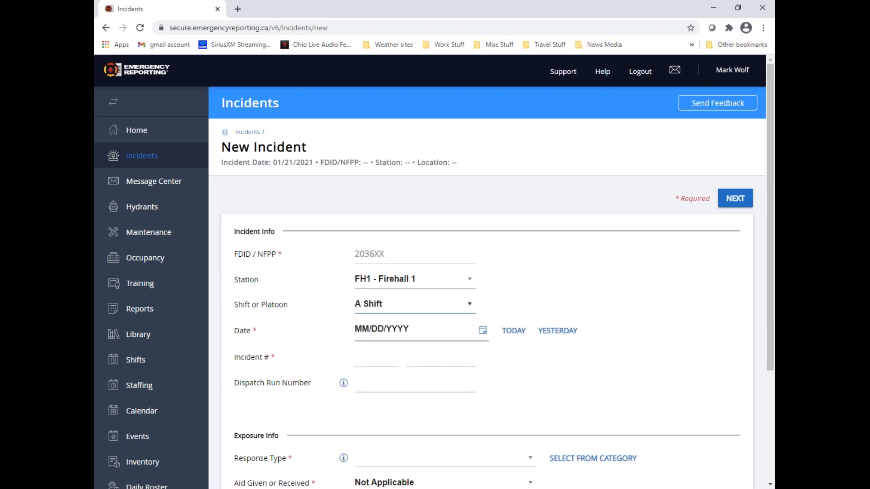
left_click(516, 336)
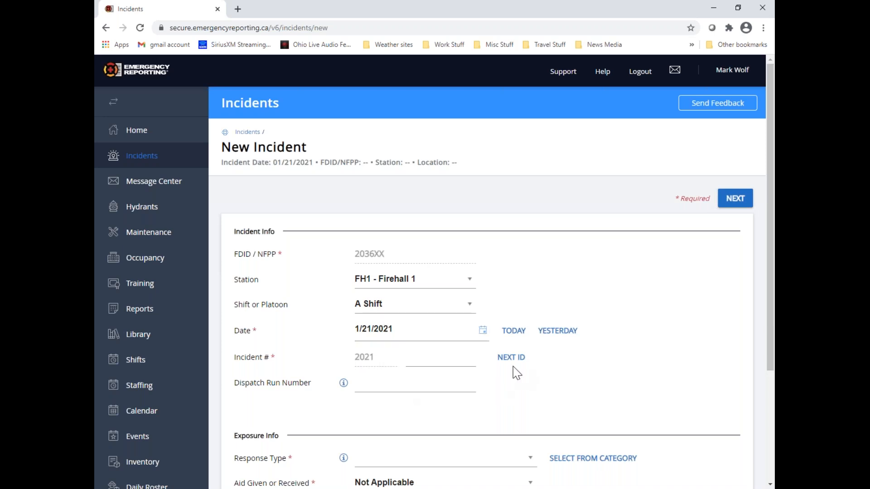
left_click(421, 358)
type("2345")
key("BackSpace")
key("BackSpace")
key("BackSpace")
key("BackSpace")
left_click(511, 358)
scroll(520, 379, "down", 3)
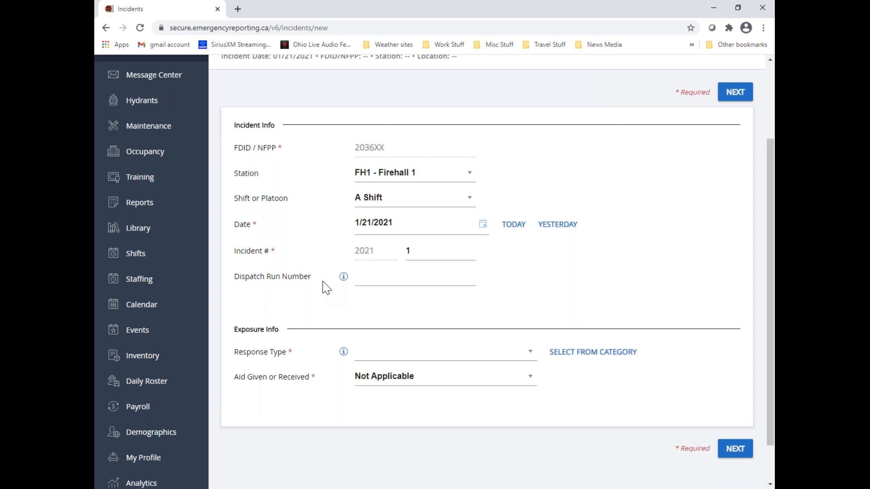
left_click(374, 288)
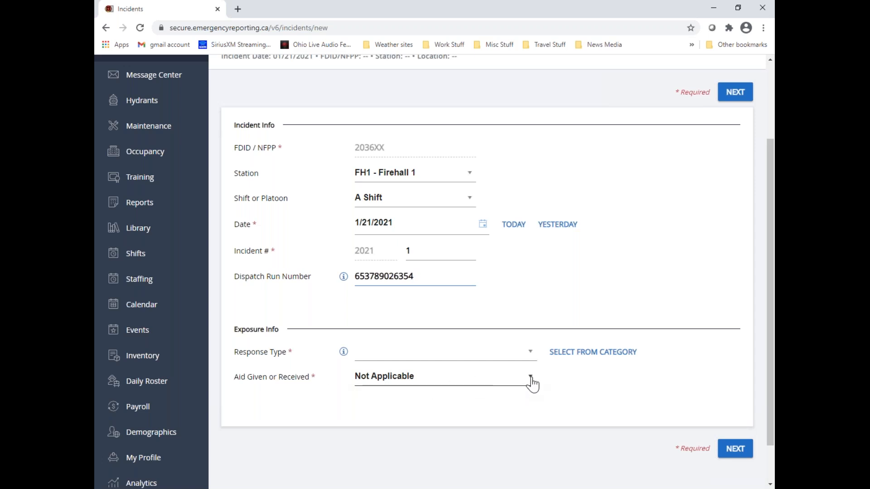
Review the options offered for Aid Given or Received and the list of Response Type codes, leaving both fields as they are
left_click(531, 378)
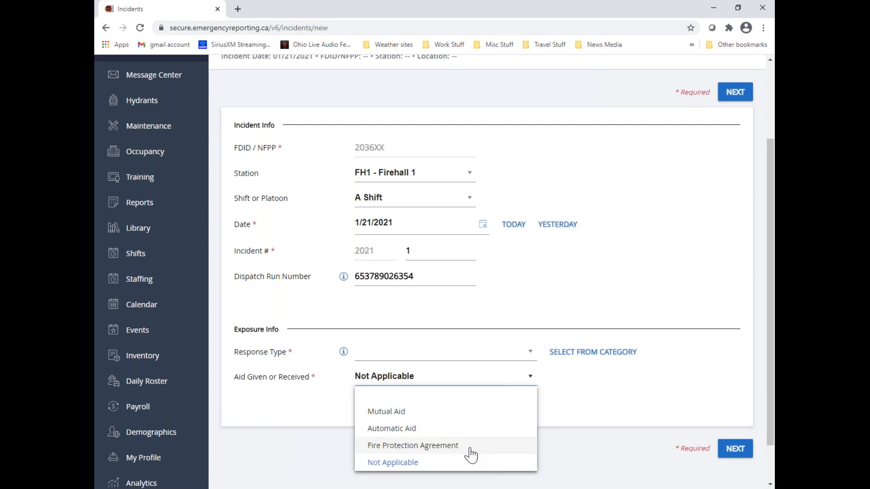
left_click(632, 390)
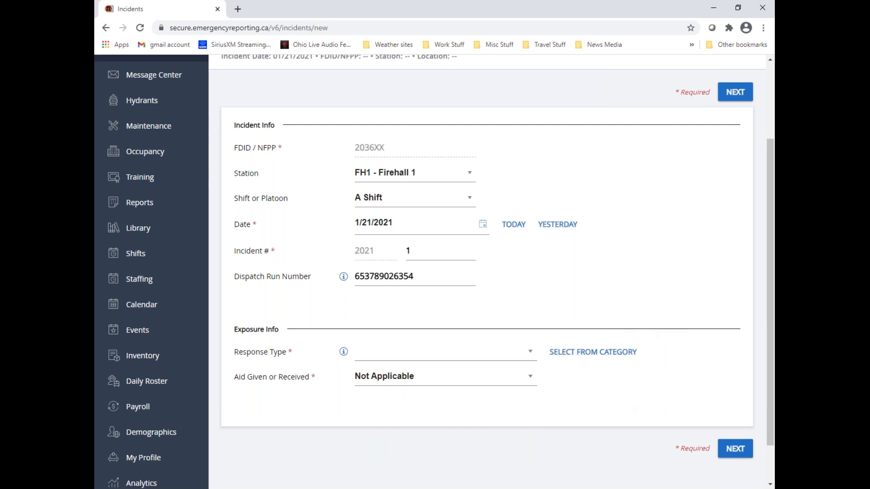
left_click(531, 353)
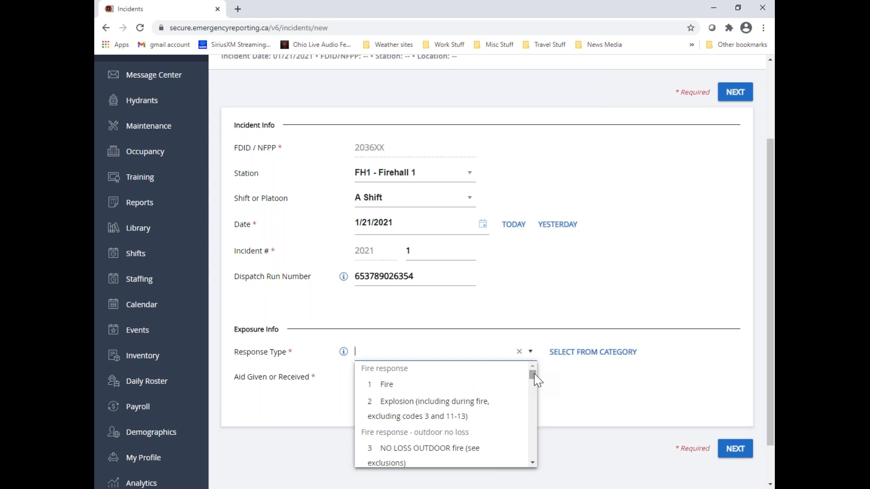
left_click_drag(535, 375, 533, 383)
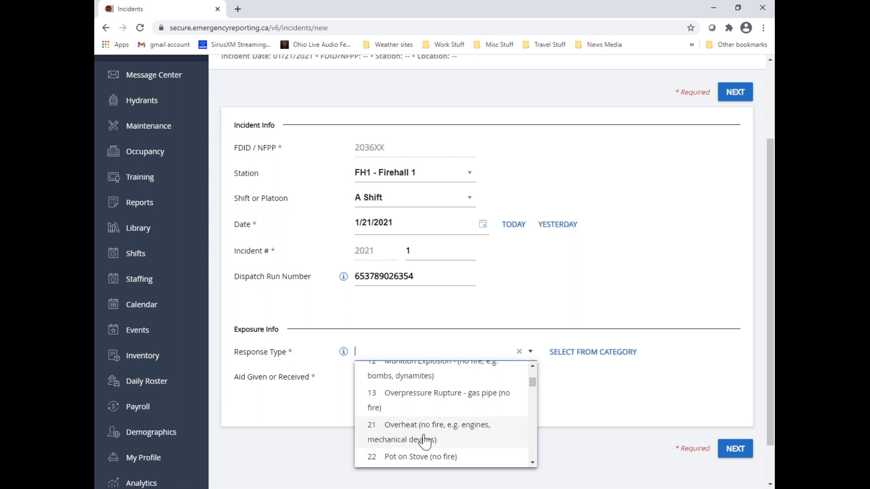
scroll(424, 442, "down", 5)
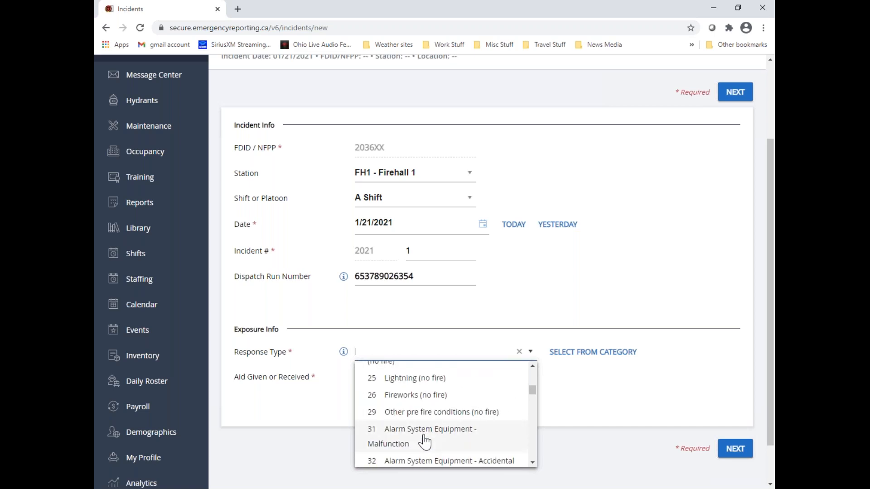
scroll(424, 441, "down", 3)
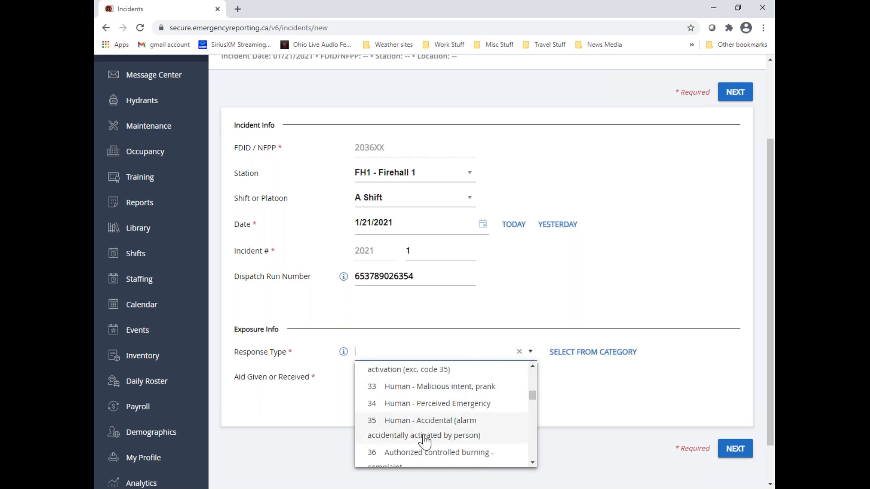
left_click(601, 385)
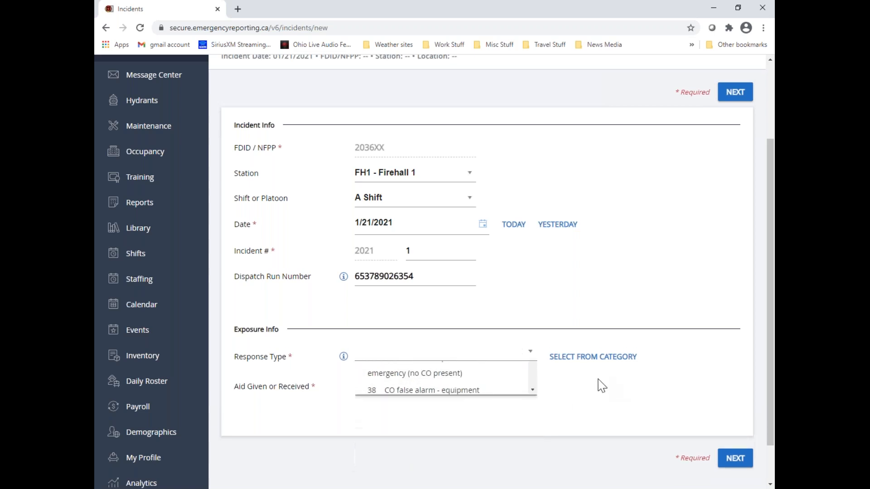
Set the response type to code 35, Human - Accidental (alarm accidentally activated by person)
left_click(374, 352)
type("35")
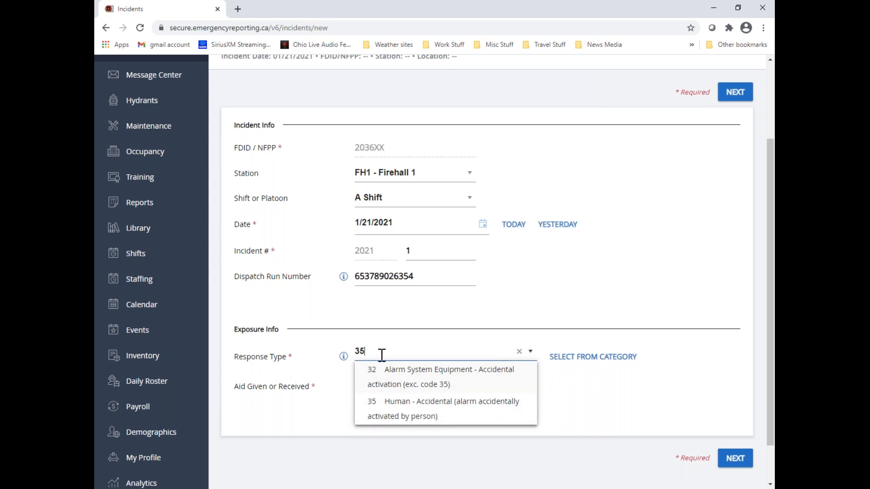
left_click(405, 407)
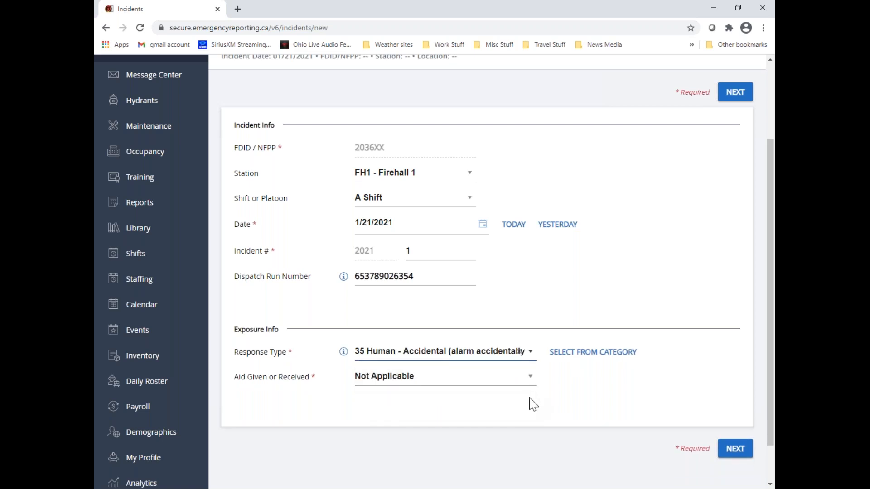
left_click(530, 352)
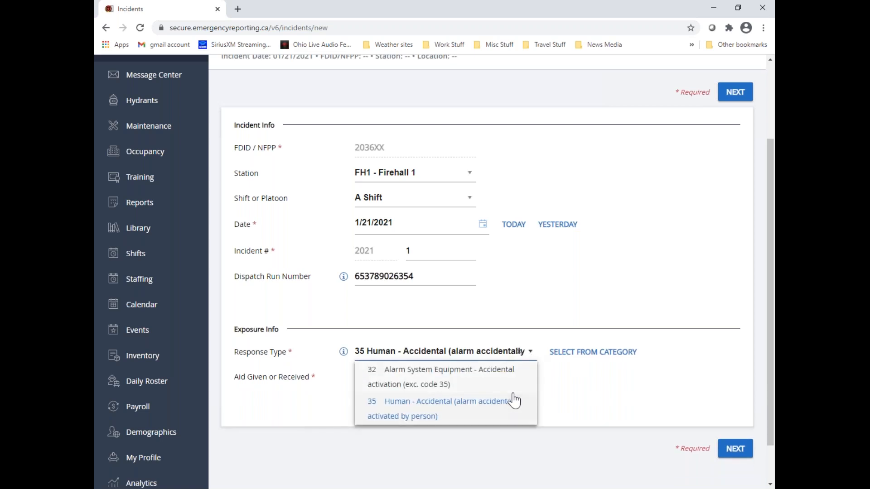
scroll(514, 399, "up", 3)
scroll(578, 359, "down", 3)
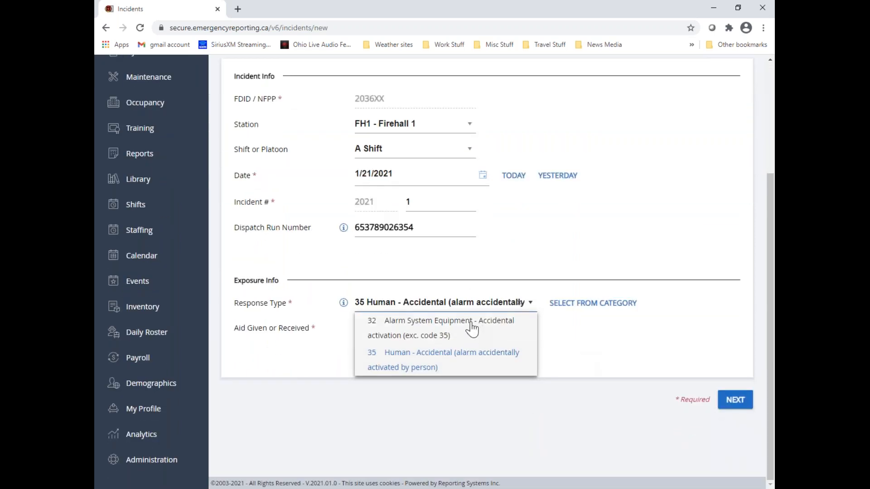
Browse the response type categories, examining the codes under Fire response, Fire response - outdoor no loss, and Overpressure rupture/explosion (no fire)
left_click(589, 303)
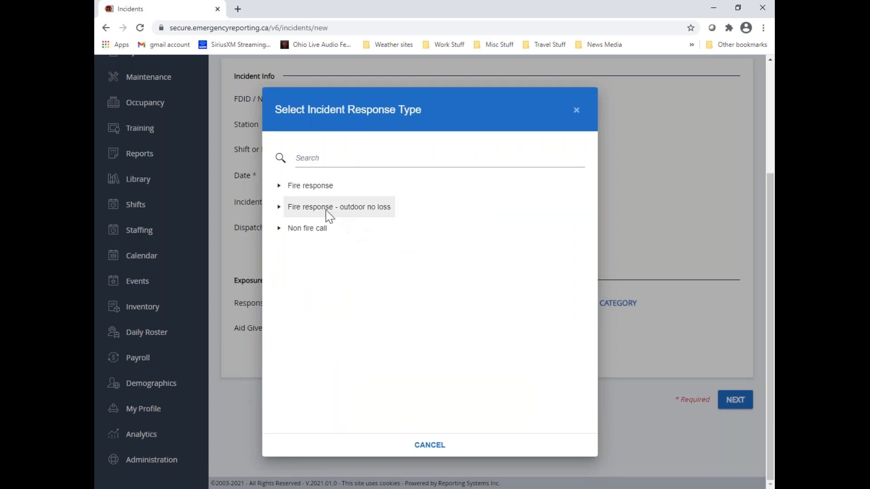
left_click(280, 187)
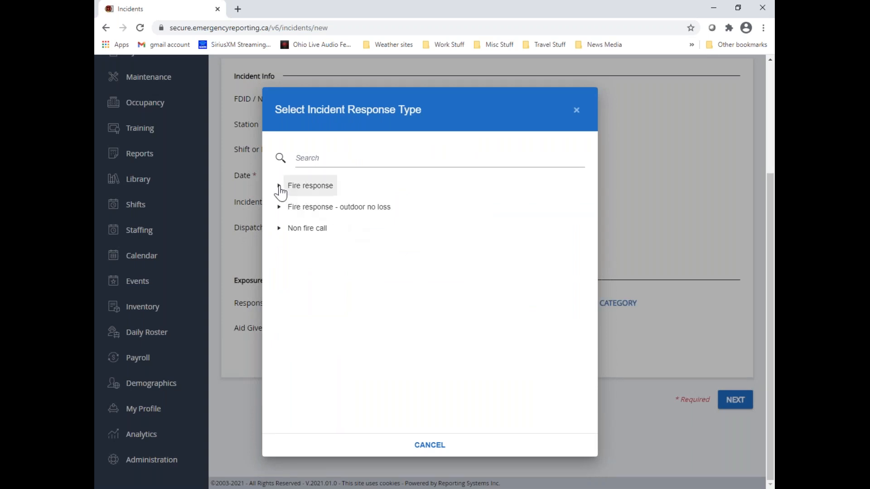
left_click(288, 208)
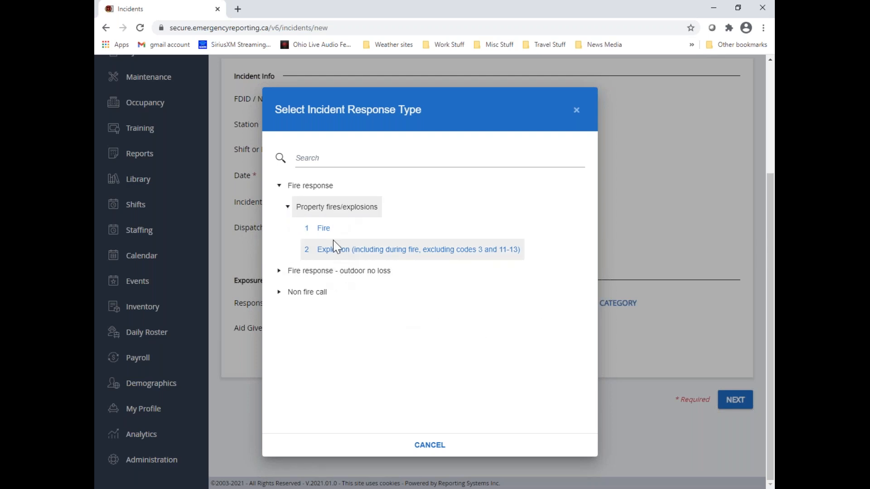
left_click(279, 272)
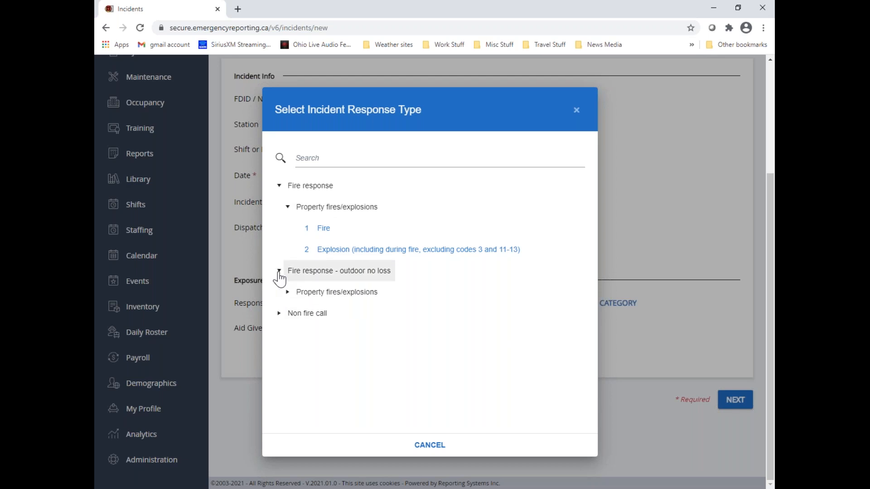
left_click(287, 292)
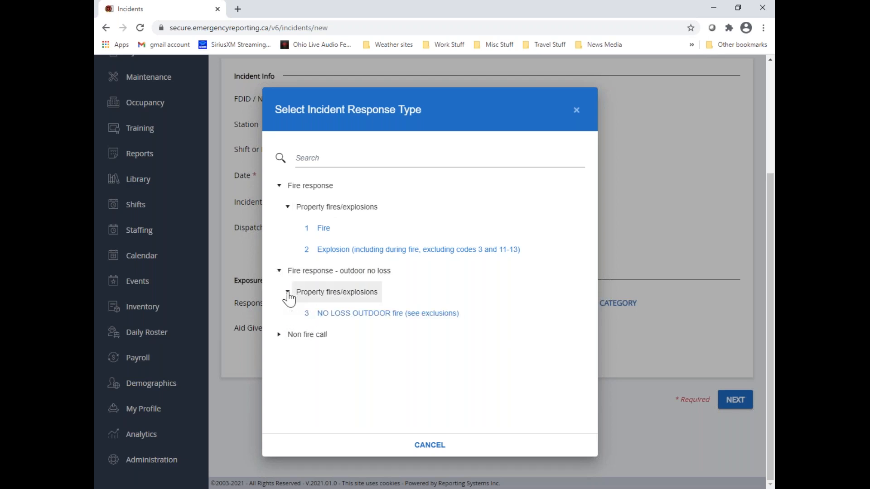
left_click(279, 335)
scroll(405, 347, "down", 1)
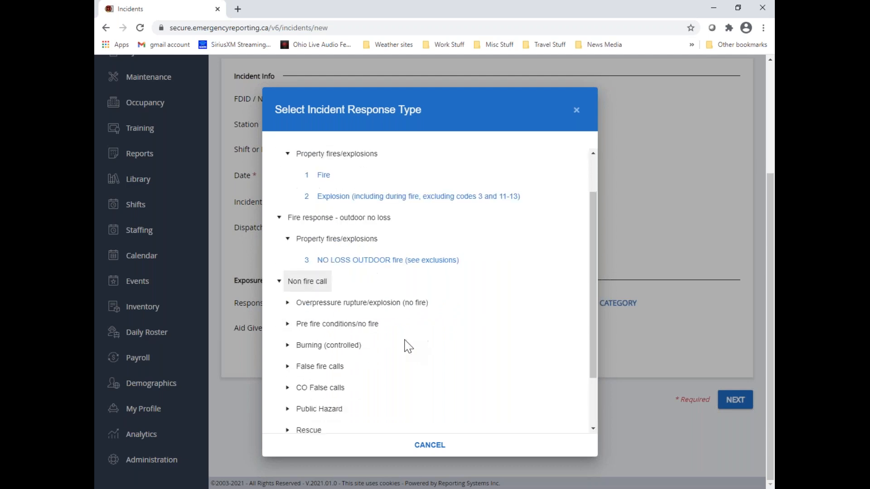
left_click(287, 303)
scroll(276, 327, "down", 1)
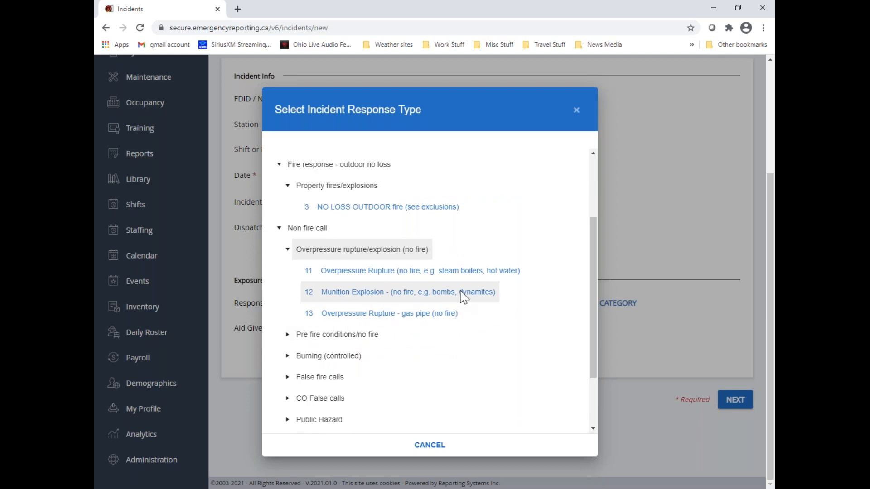
scroll(508, 334, "down", 2)
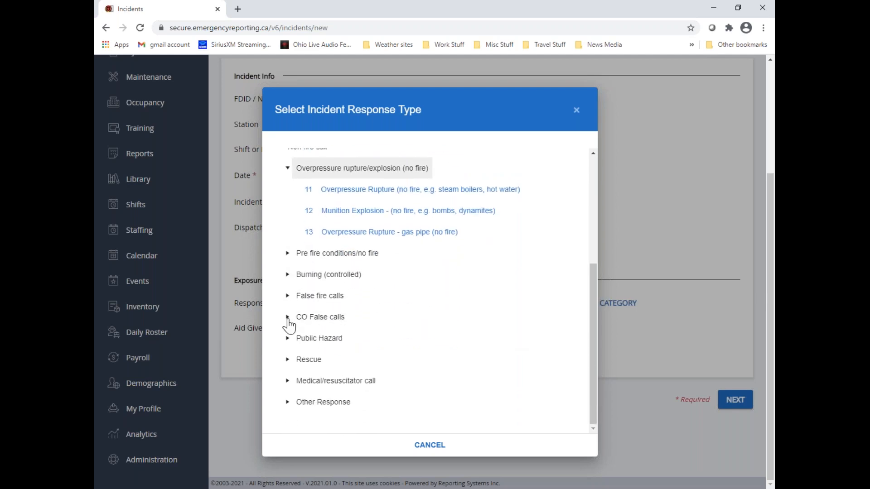
Examine the codes under CO False calls, Rescue, Medical/resuscitator call and Other Response, and close the category picker without choosing one
left_click(288, 319)
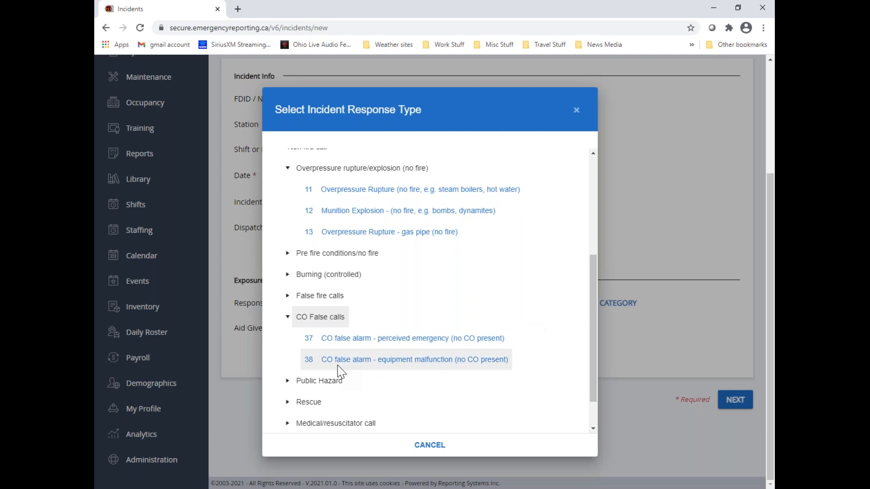
left_click(287, 403)
scroll(431, 380, "down", 7)
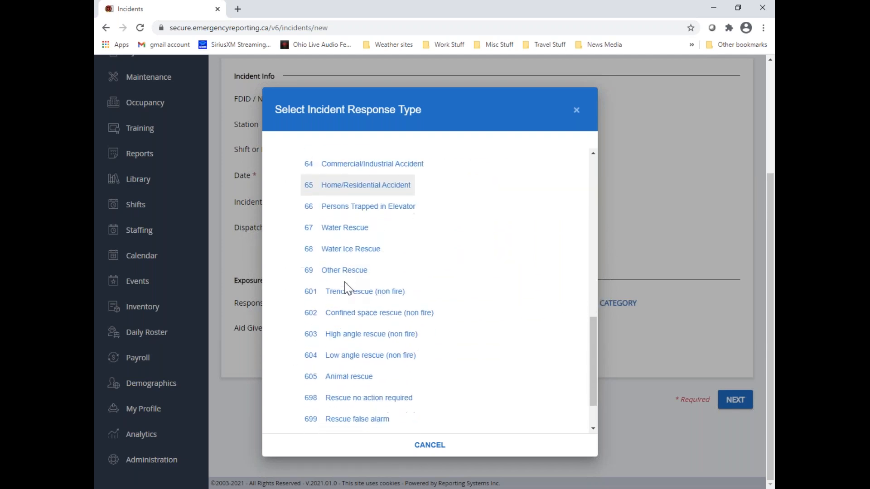
scroll(346, 290, "down", 2)
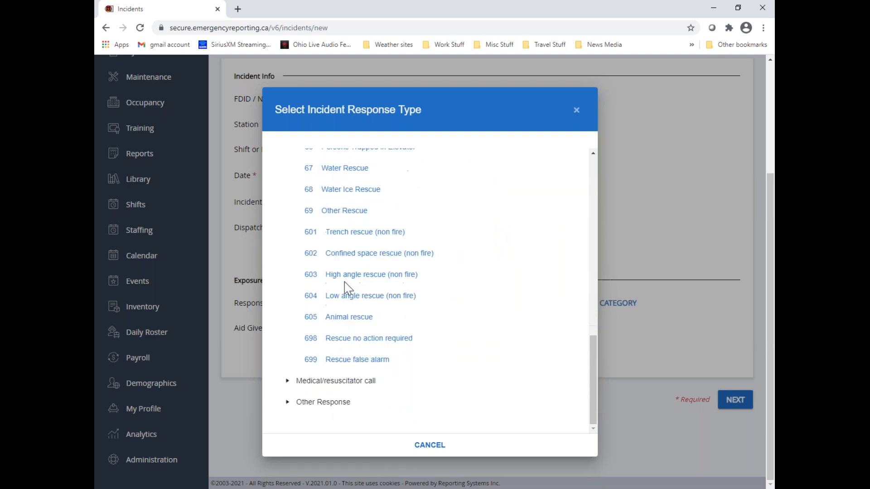
left_click(287, 381)
scroll(448, 369, "down", 2)
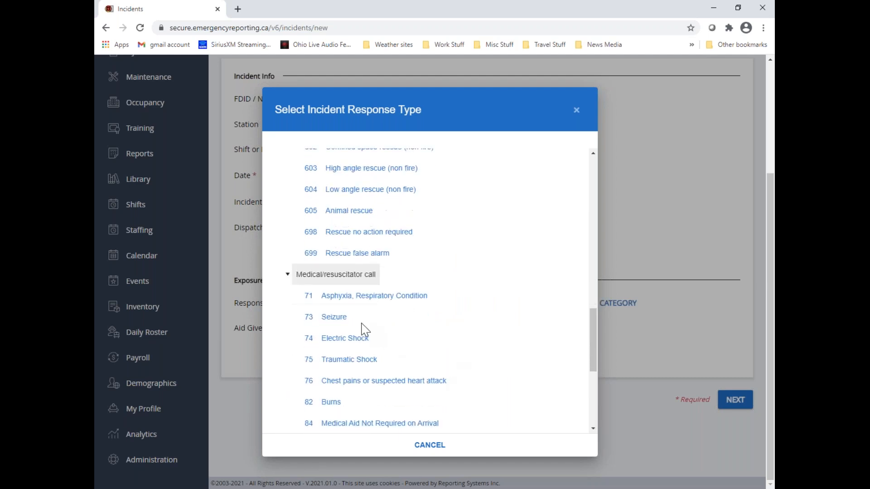
scroll(332, 318, "down", 4)
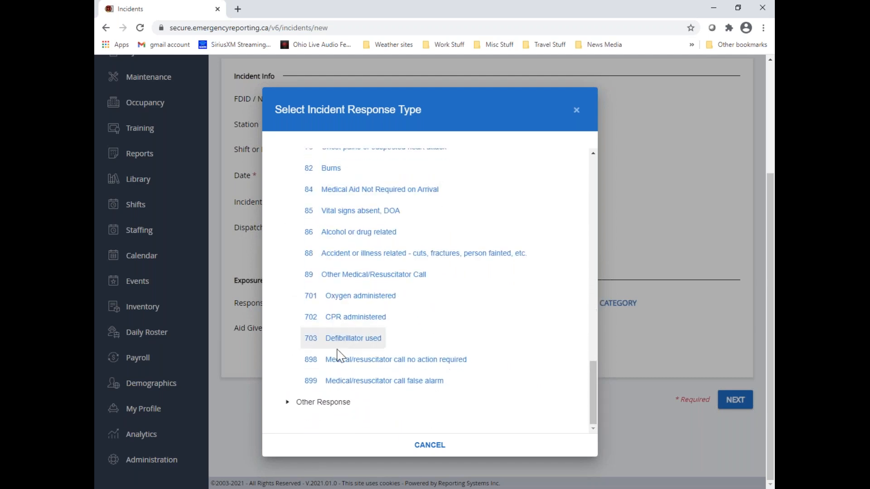
left_click(287, 402)
scroll(368, 383, "down", 3)
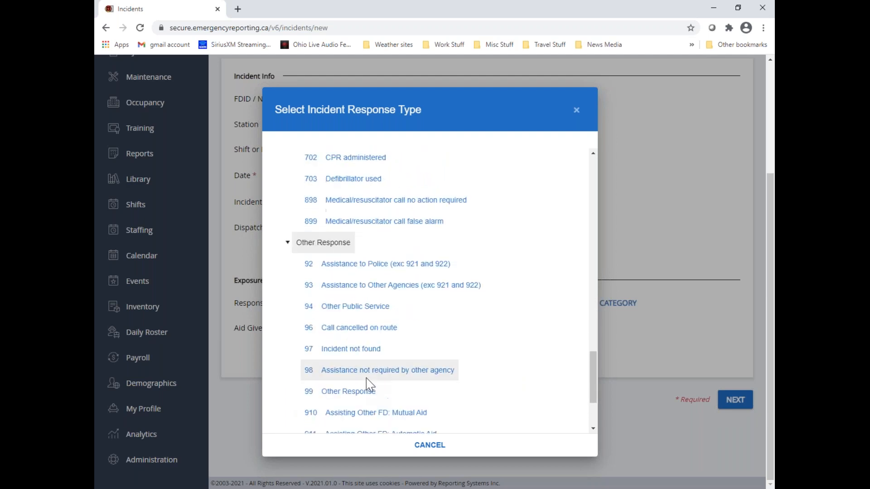
scroll(368, 383, "down", 2)
scroll(383, 401, "up", 2)
scroll(384, 401, "up", 15)
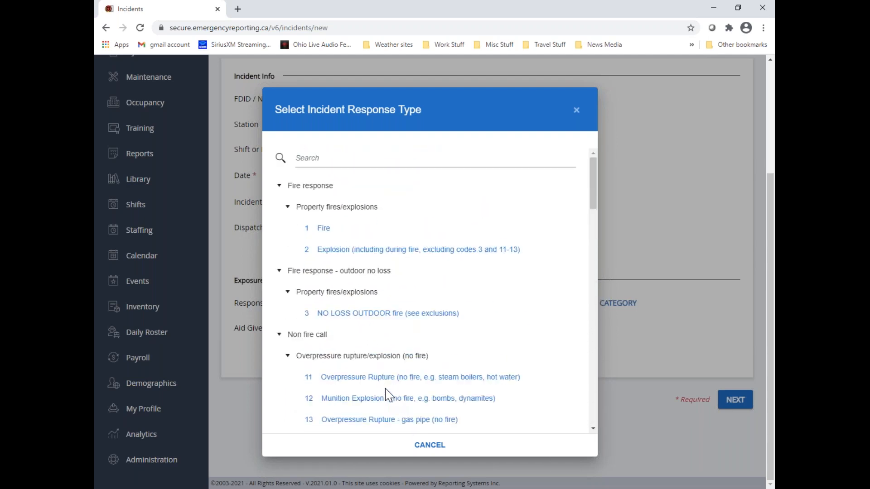
left_click(429, 446)
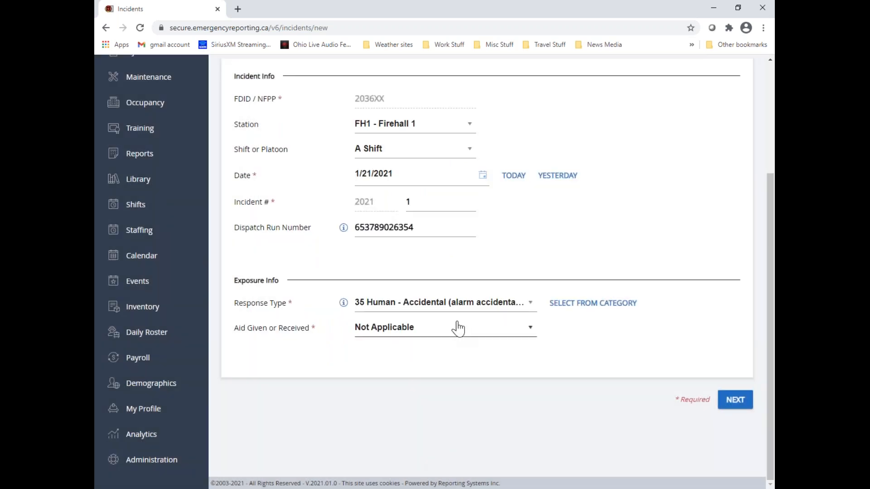
Clear the selected code from the Response Type field
left_click(526, 303)
scroll(492, 335, "up", 3)
scroll(461, 407, "down", 3)
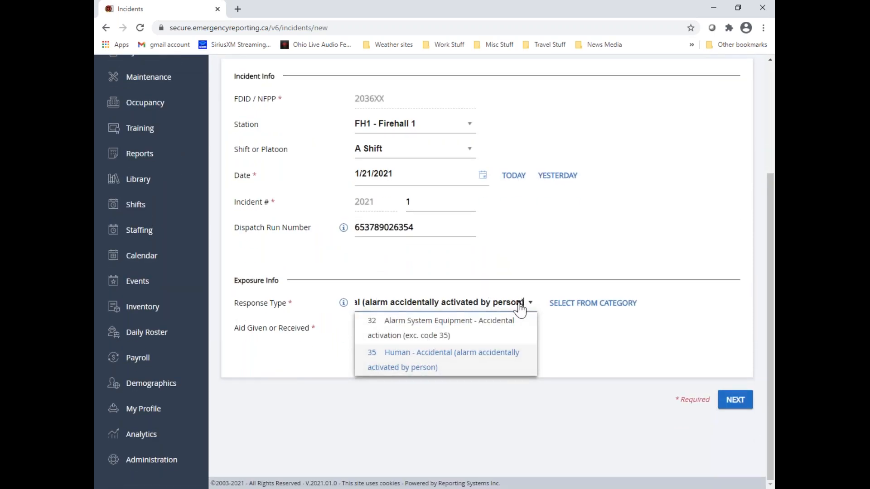
left_click_drag(361, 301, 534, 310)
key("BackSpace")
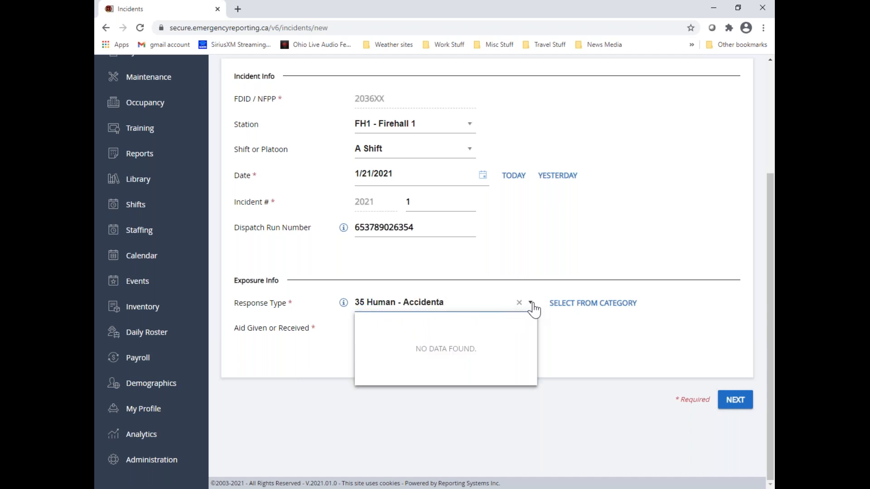
key("BackSpace")
key("BackSpace")
key("BackSpace")
key("BackSpace")
key("BackSpace")
key("BackSpace")
key("BackSpace")
key("BackSpace")
key("BackSpace")
key("BackSpace")
key("BackSpace")
key("BackSpace")
key("BackSpace")
key("BackSpace")
key("BackSpace")
key("BackSpace")
key("BackSpace")
key("BackSpace")
key("BackSpace")
key("BackSpace")
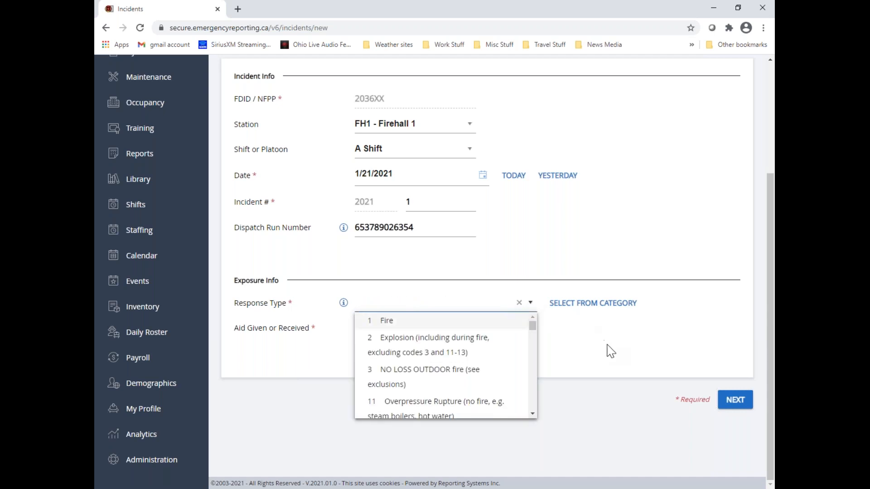
left_click(610, 351)
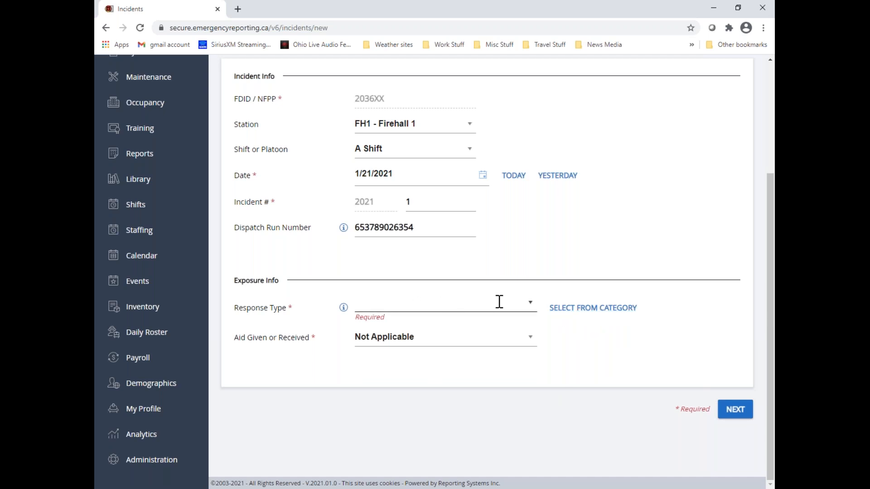
Search the response type categories for "fire" and examine the matching codes from Fire response through Other Response
left_click(612, 308)
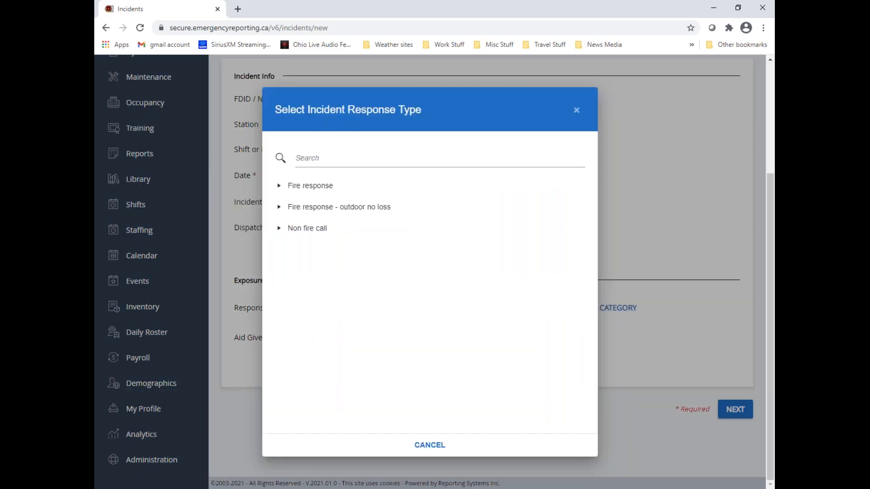
left_click(322, 158)
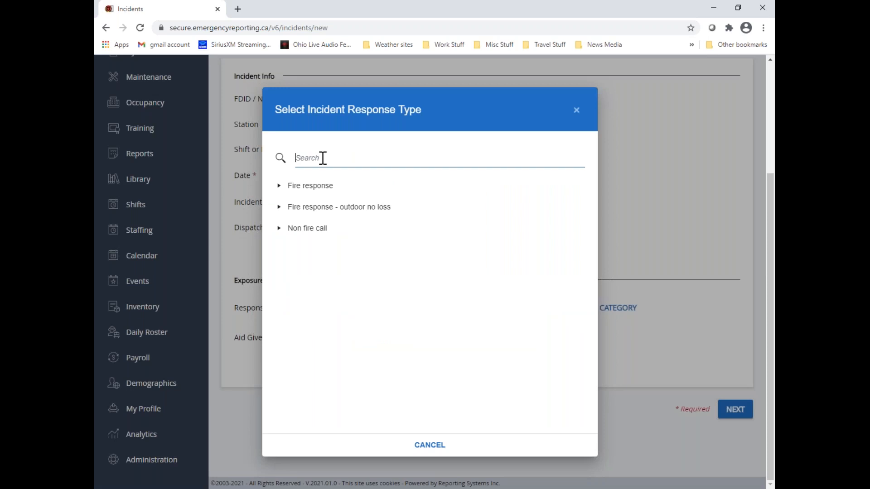
type("fire")
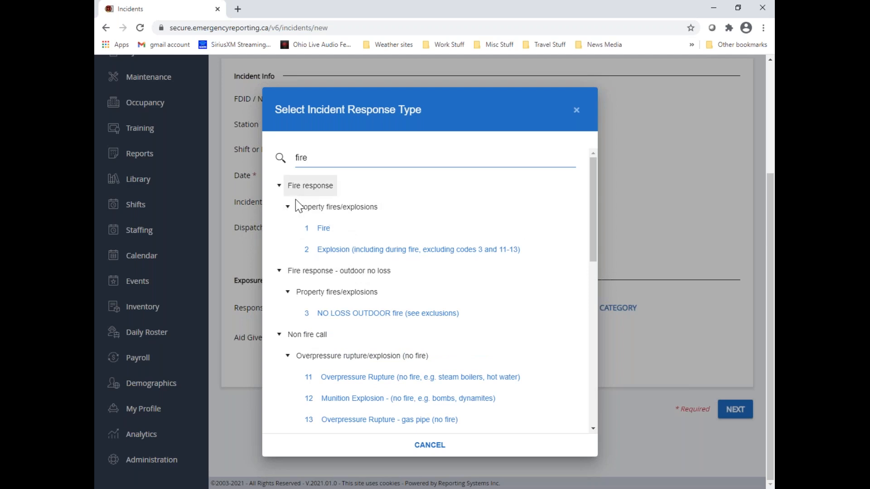
scroll(388, 255, "down", 3)
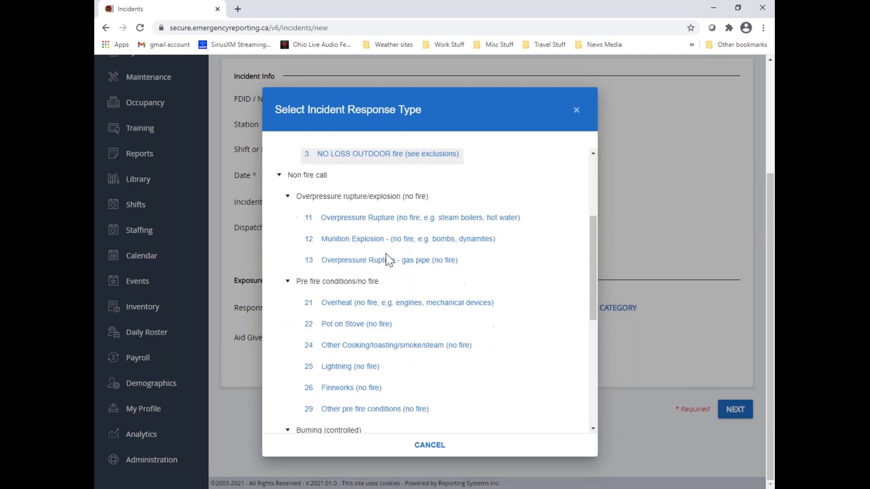
scroll(388, 261, "down", 1)
scroll(388, 261, "down", 2)
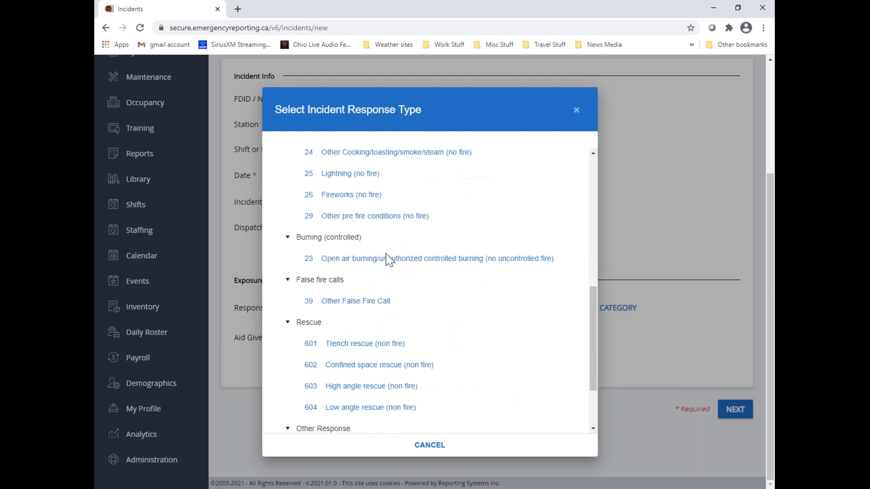
scroll(514, 286, "down", 2)
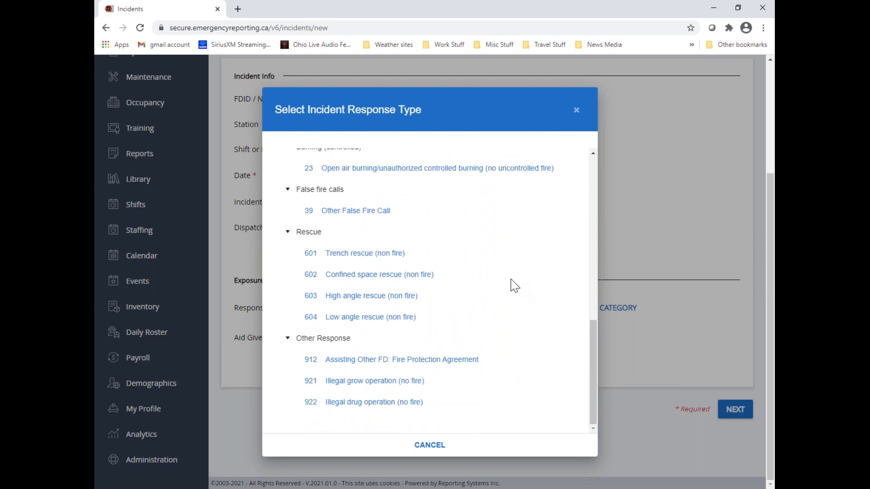
left_click(371, 275)
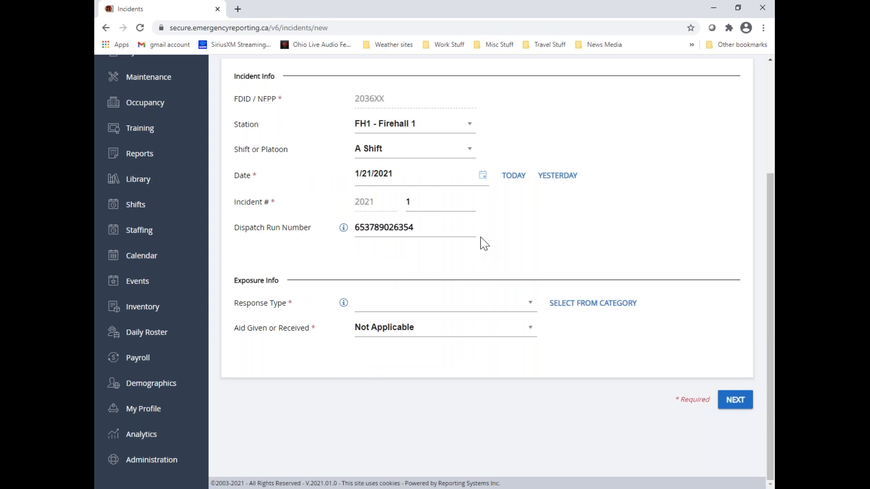
Search the response type categories for "fire" again and try to choose code 601, Trench rescue (non fire)
left_click(589, 308)
left_click(318, 159)
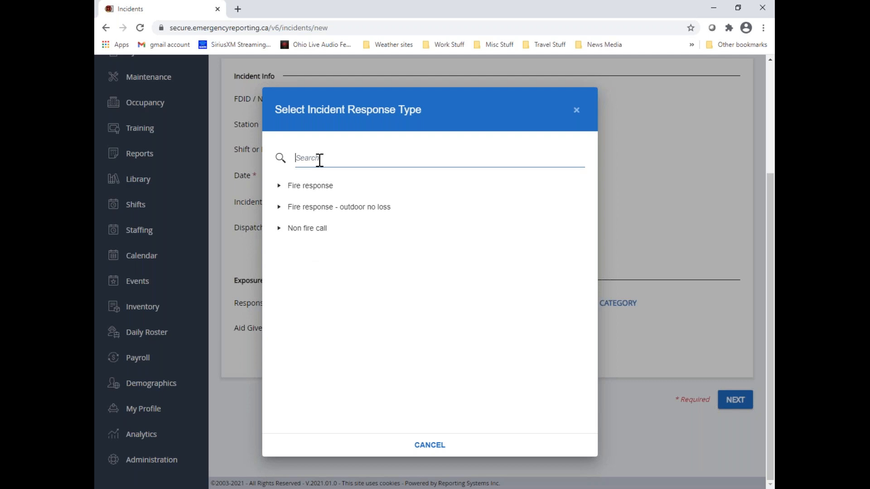
type("fire")
scroll(382, 242, "down", 10)
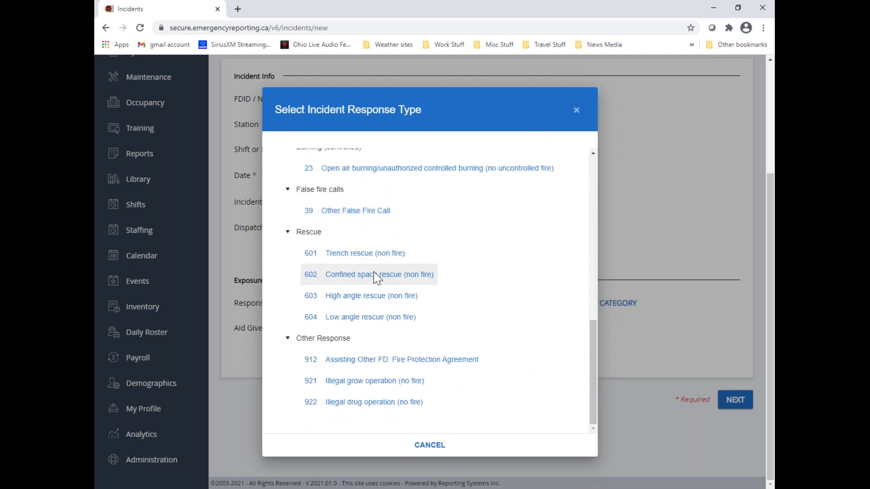
left_click(310, 253)
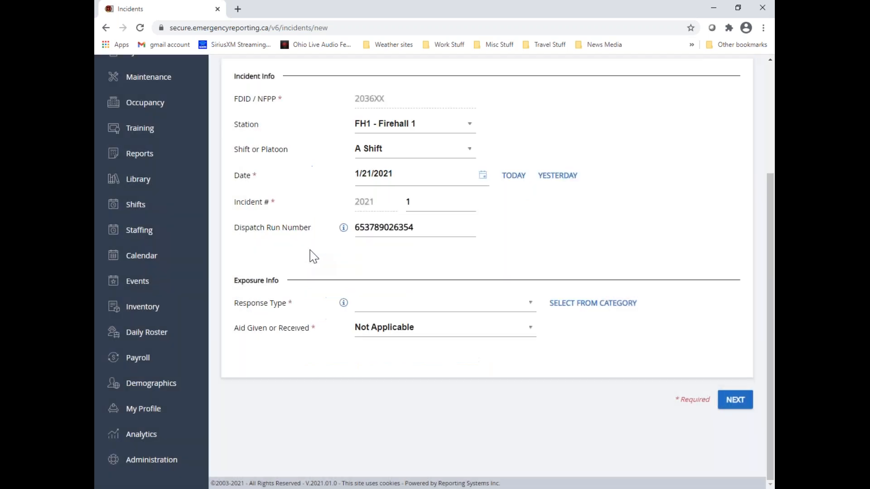
Set the response type to code 1, Fire, using a category search for "fire"
left_click(576, 311)
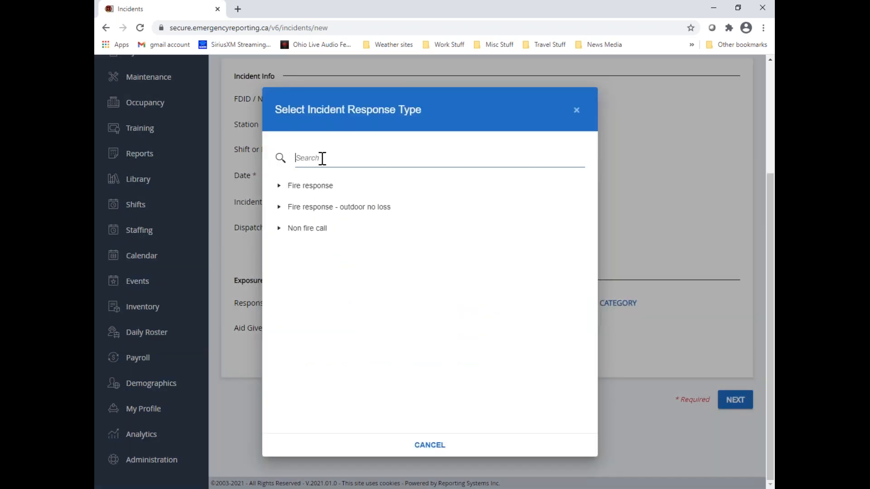
type("fire")
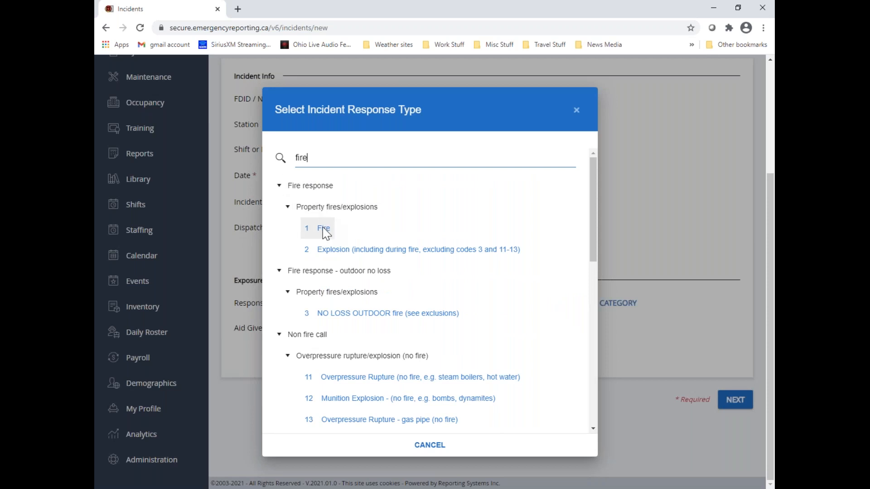
left_click(323, 229)
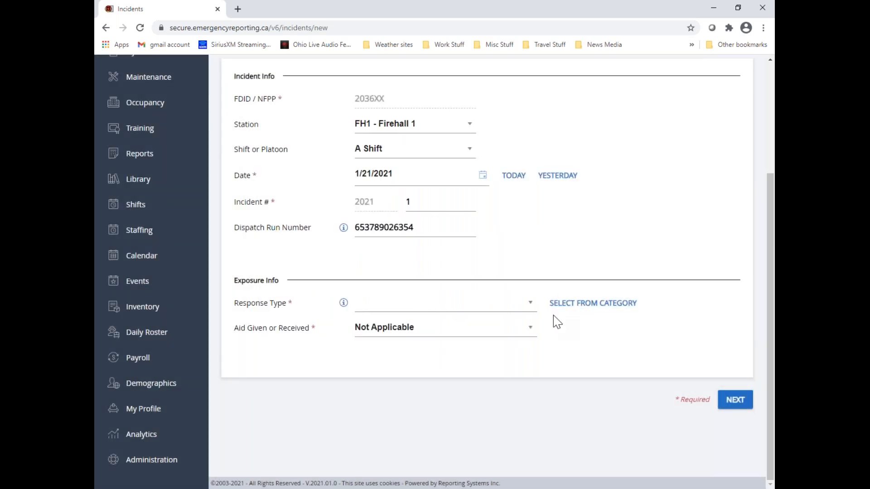
left_click(529, 312)
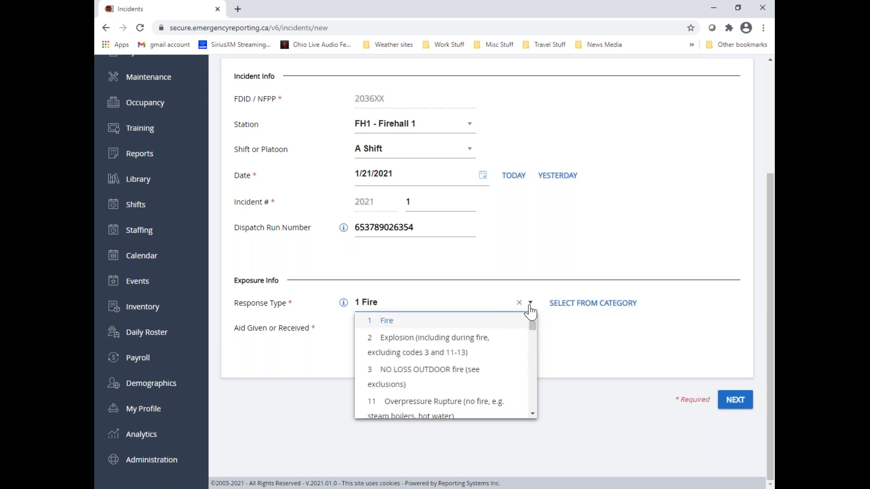
left_click(388, 324)
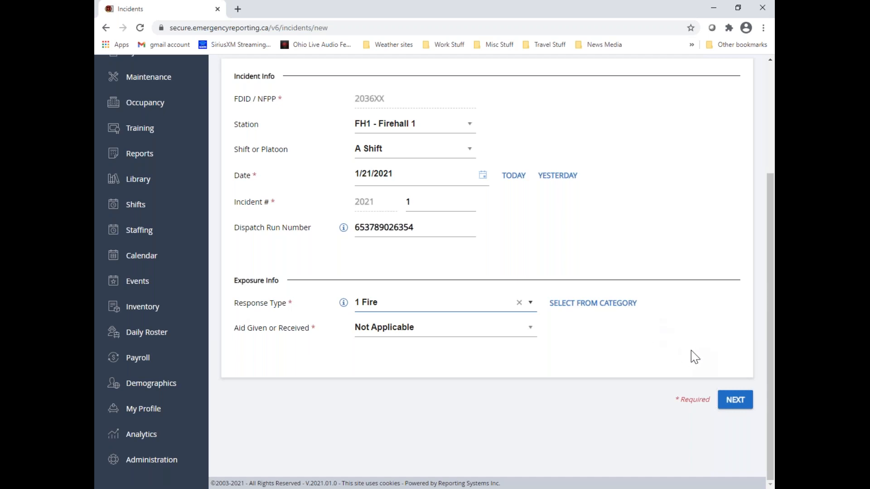
Submit the completed New Incident form and continue to the Basic Info 2 questionnaire
scroll(691, 350, "up", 3)
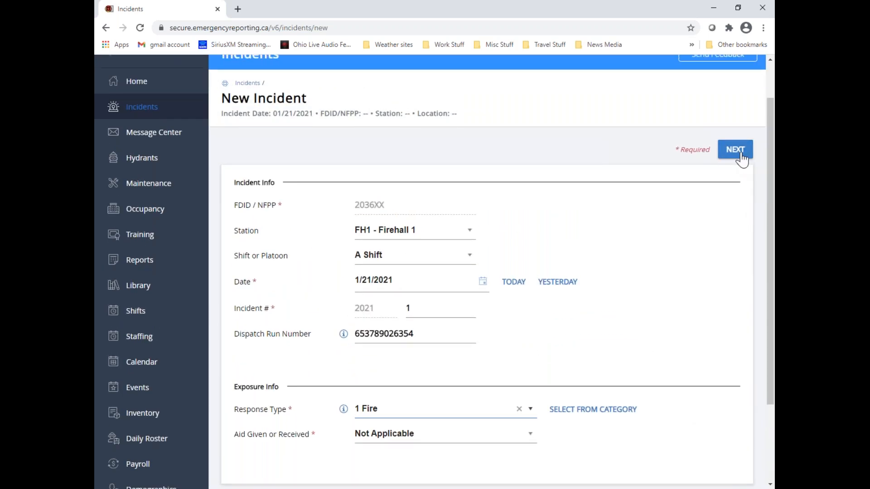
left_click(742, 158)
scroll(713, 235, "up", 1)
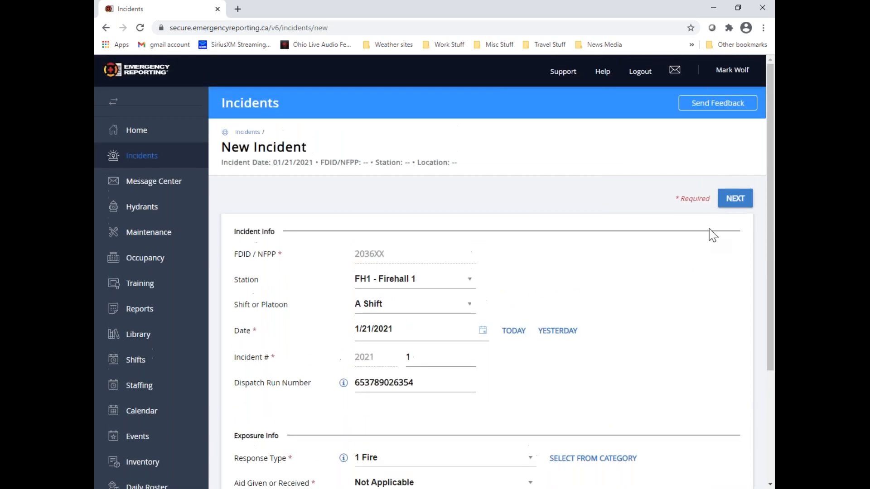
left_click(746, 204)
left_click(747, 204)
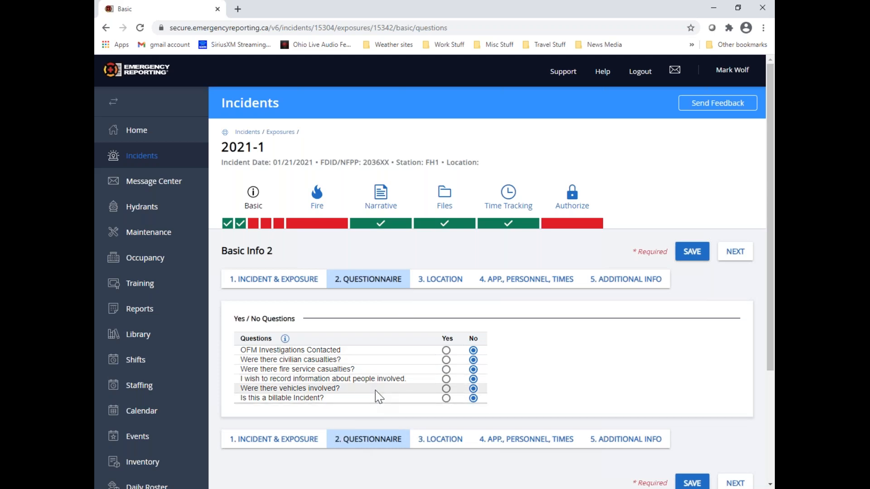
Answer Yes to all six questionnaire items, from OFM Investigations Contacted to billable incident, and save the answers
left_click(446, 390)
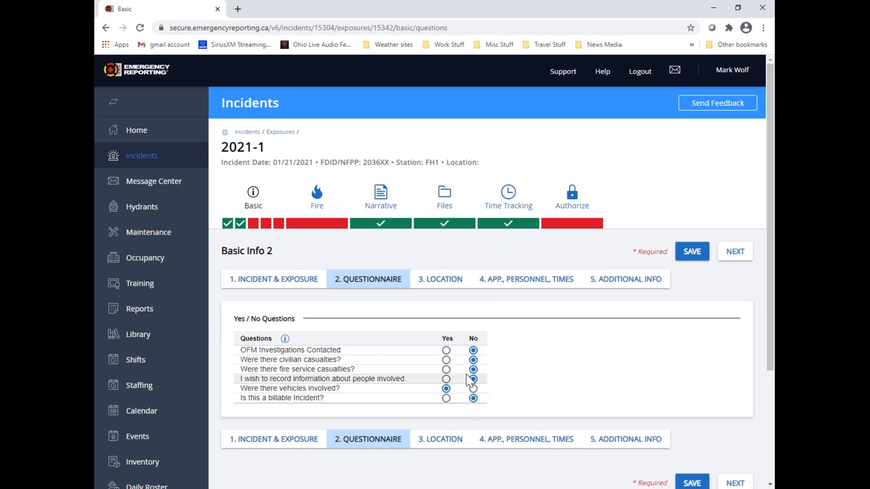
left_click(445, 350)
left_click(447, 360)
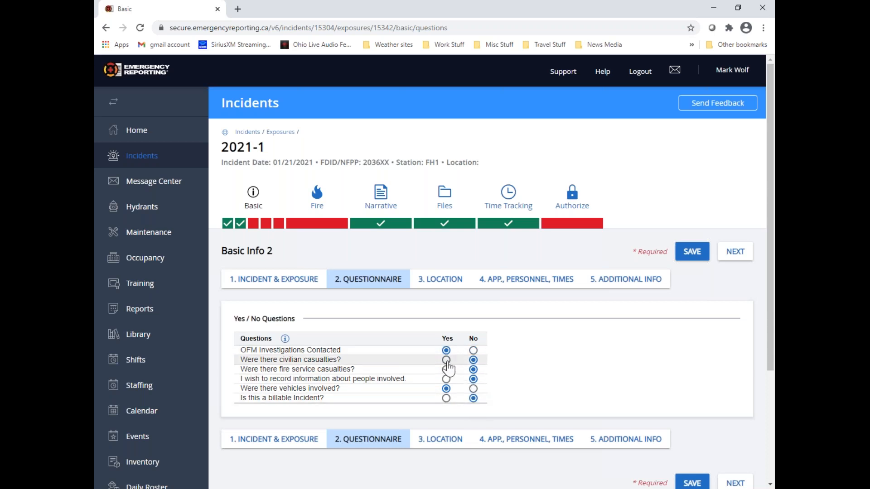
left_click(446, 369)
left_click(446, 379)
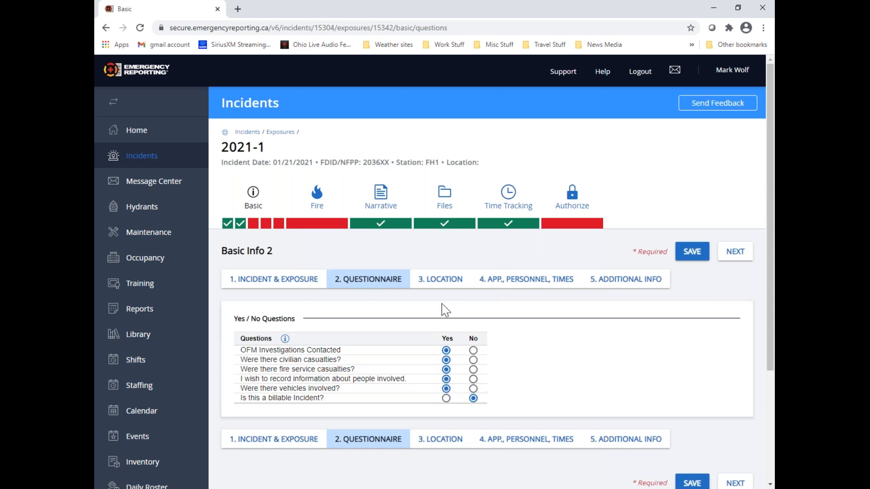
left_click(446, 398)
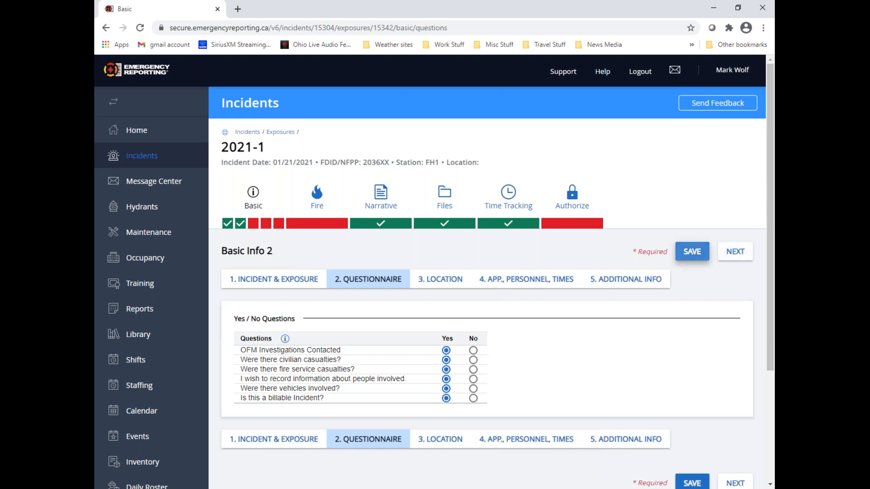
left_click(691, 251)
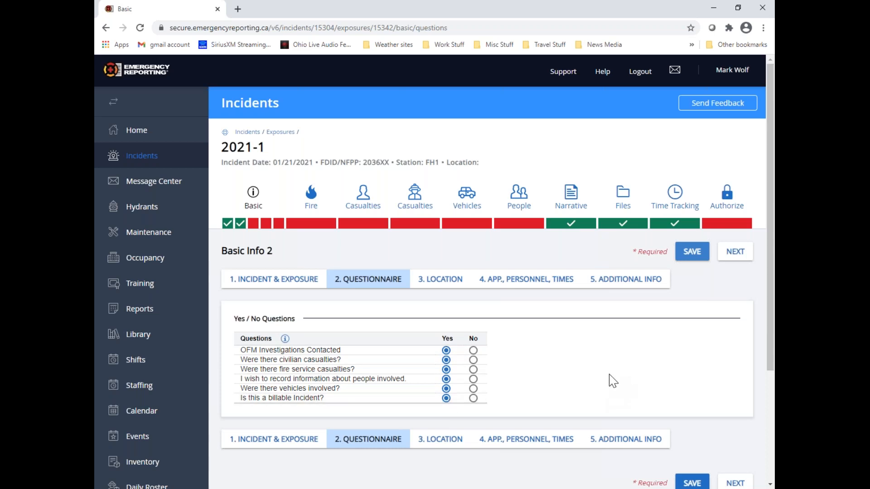
Continue to the Location page and set the incident location code to 092400 Beckwith from the Lanark County category
left_click(742, 257)
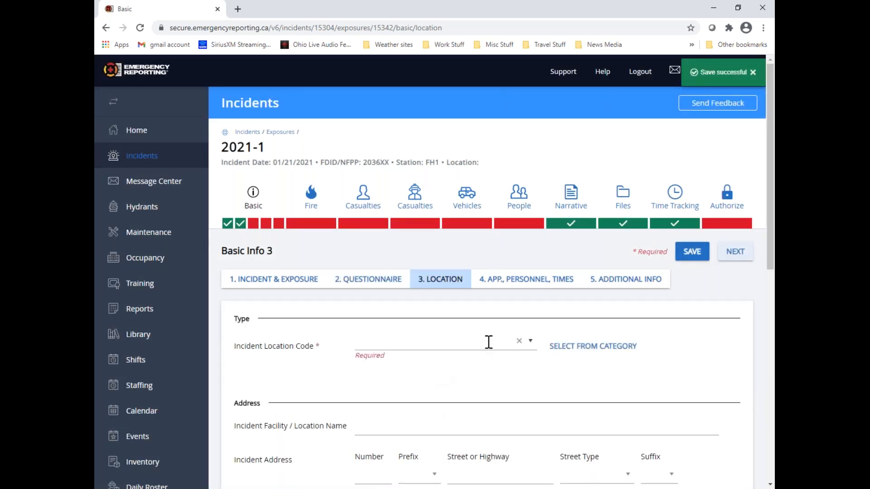
left_click(531, 346)
left_click(592, 346)
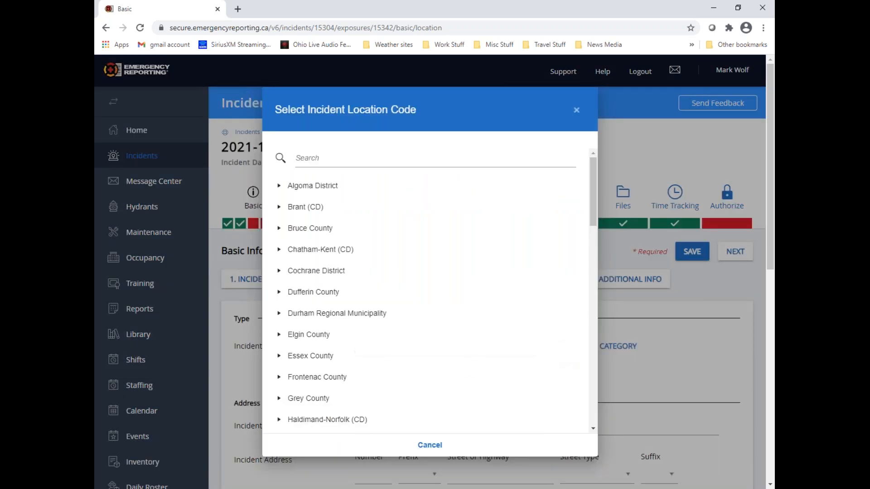
scroll(325, 349, "down", 6)
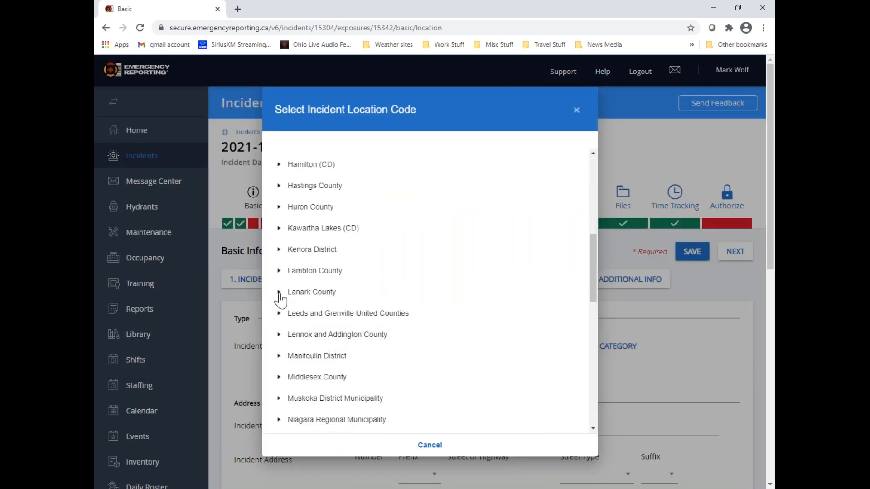
left_click(280, 293)
left_click(347, 313)
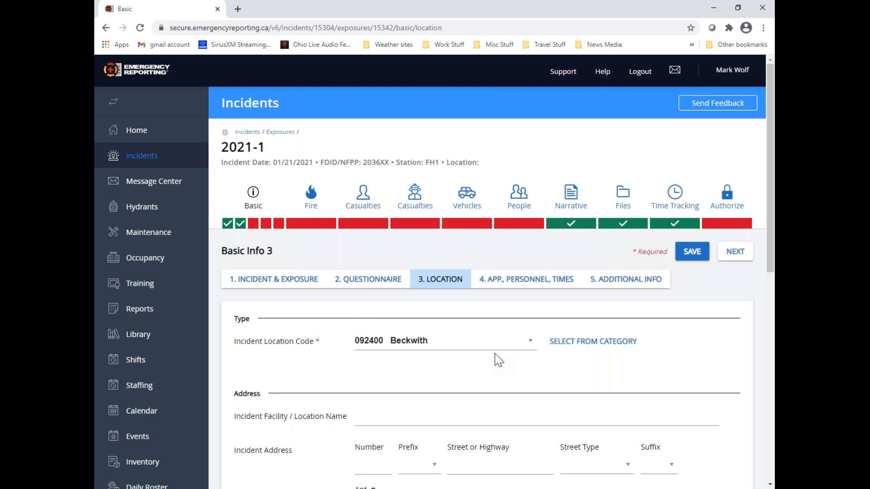
Fill in the incident address's street number and street name, and set the street type to Street
scroll(476, 341, "down", 2)
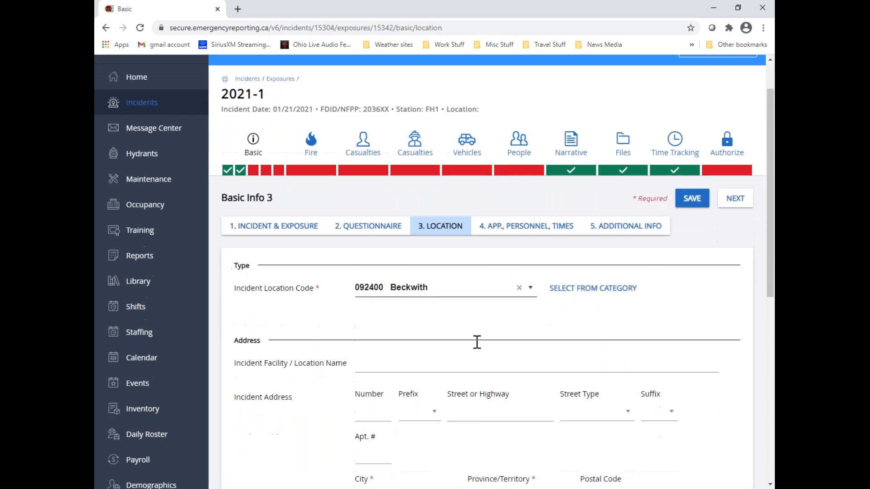
scroll(475, 342, "down", 1)
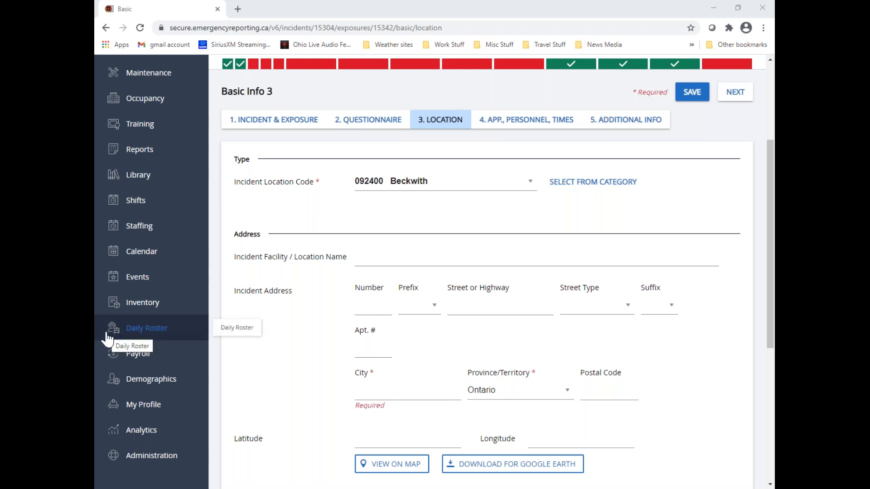
left_click(376, 308)
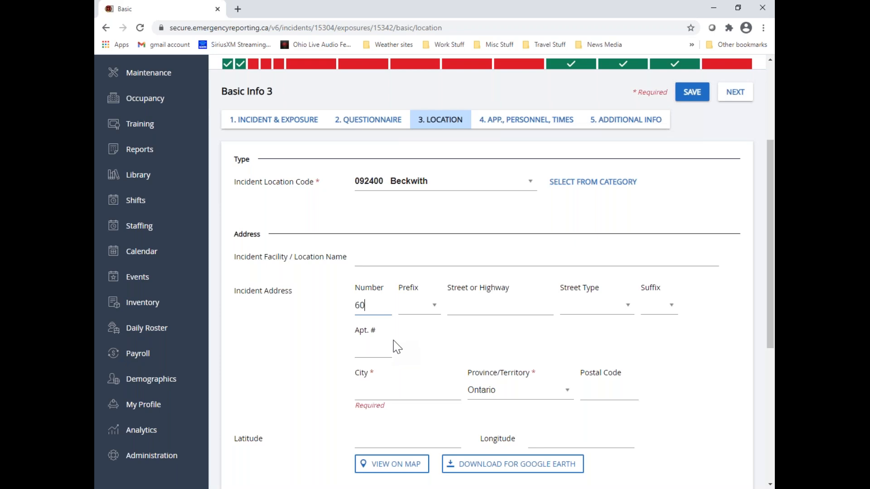
key("Tab")
key("Tab")
left_click(602, 314)
type("street")
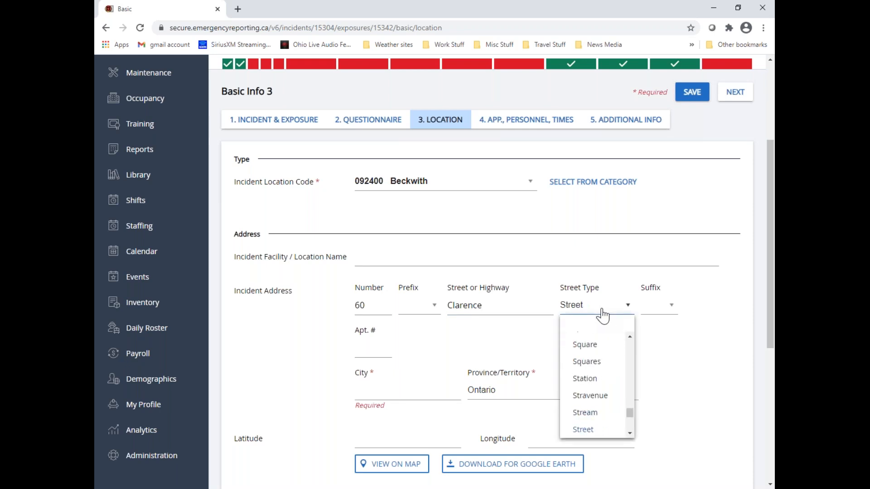
Fill in the city and postal code of the incident address
left_click(372, 393)
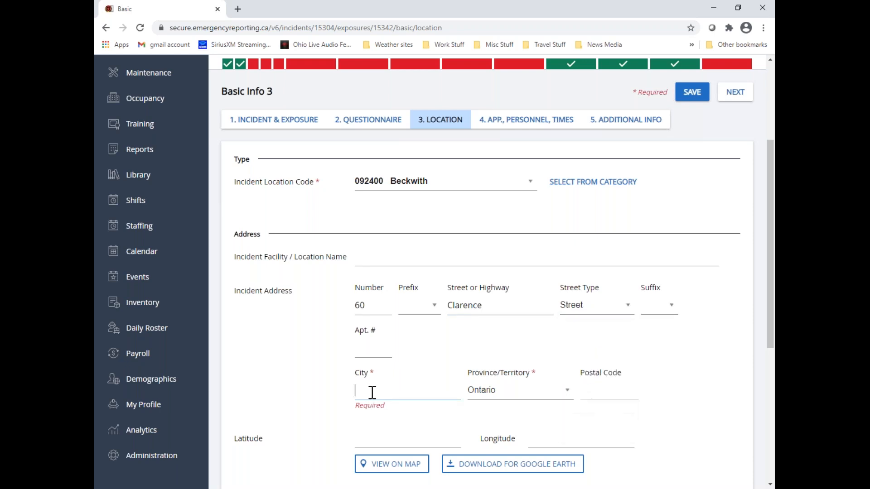
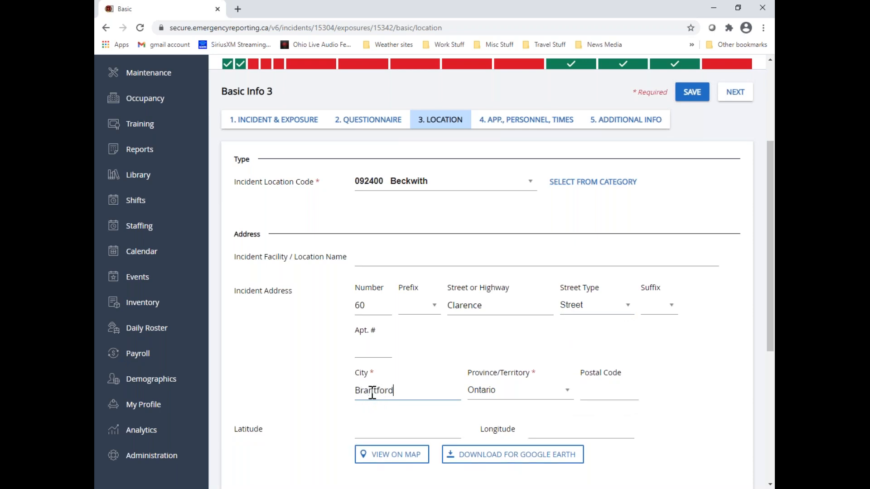
key("Tab")
key("Tab")
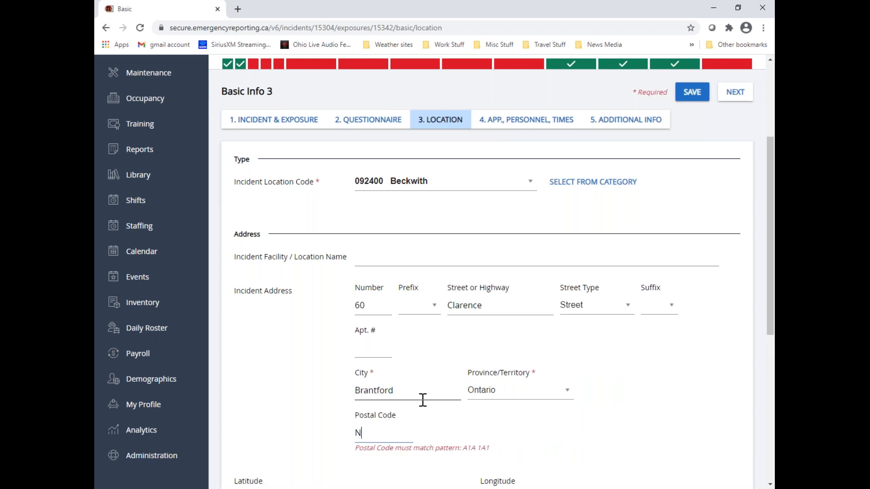
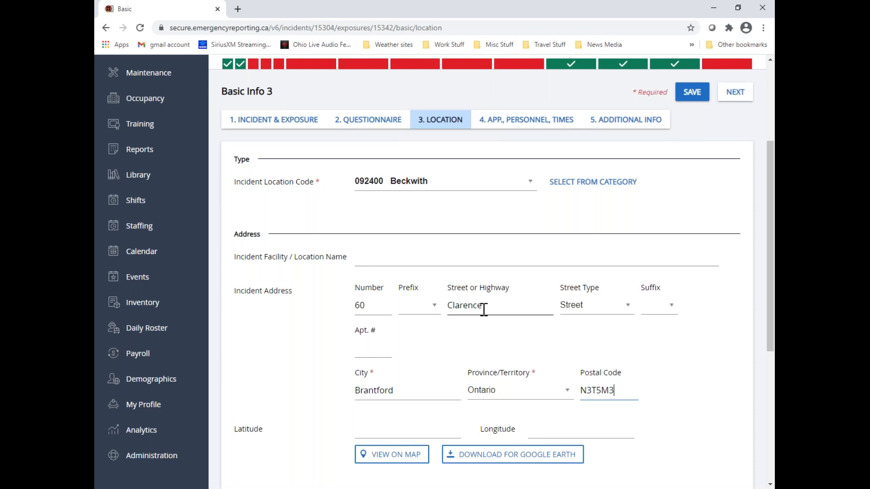
Preview the incident address on the map zoomed out, close the map, and check the province options and postal code
left_click(413, 461)
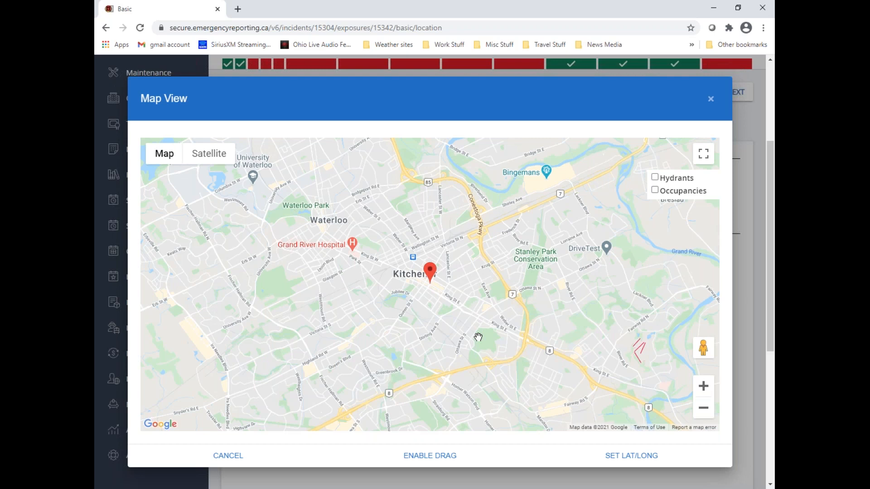
left_click(703, 409)
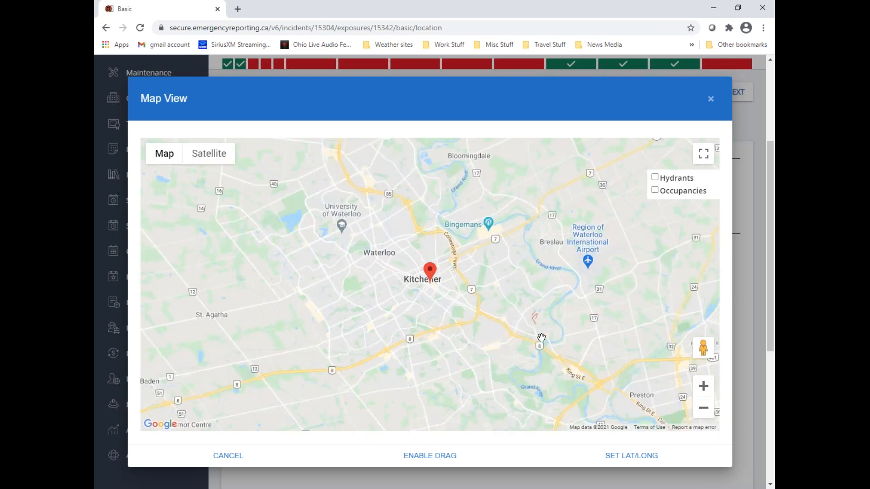
left_click(709, 100)
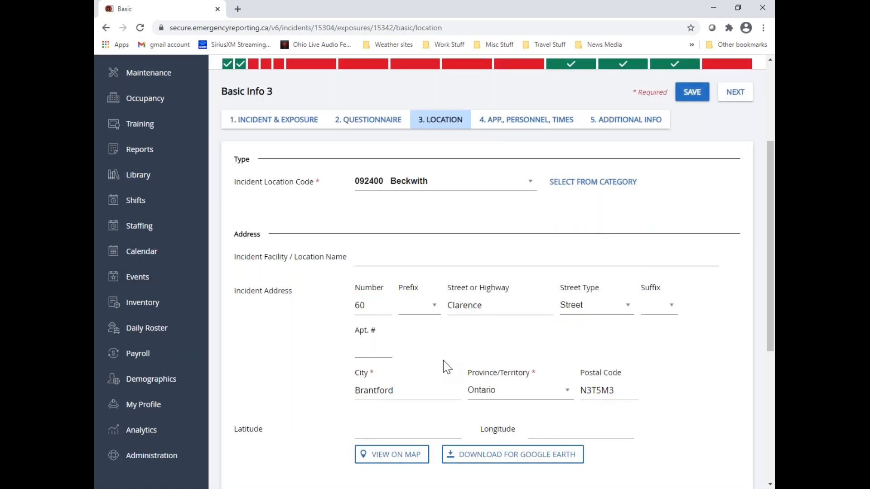
left_click(521, 393)
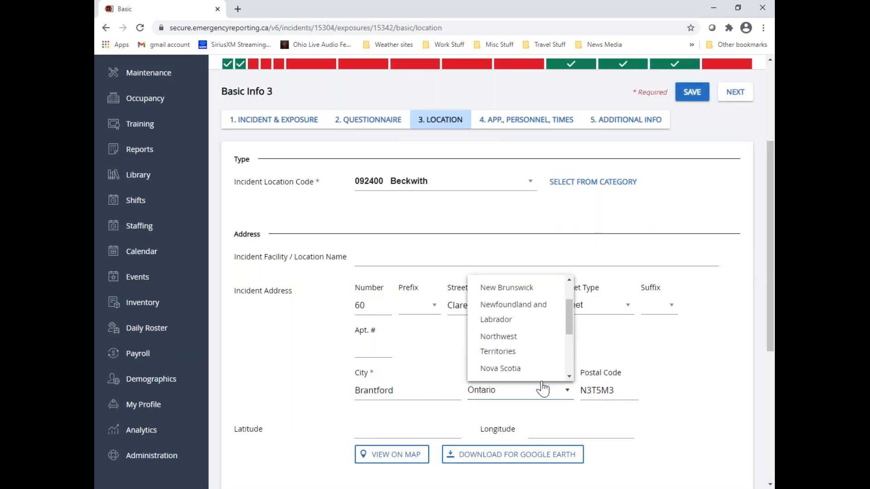
left_click(618, 392)
key("Tab")
key("Tab")
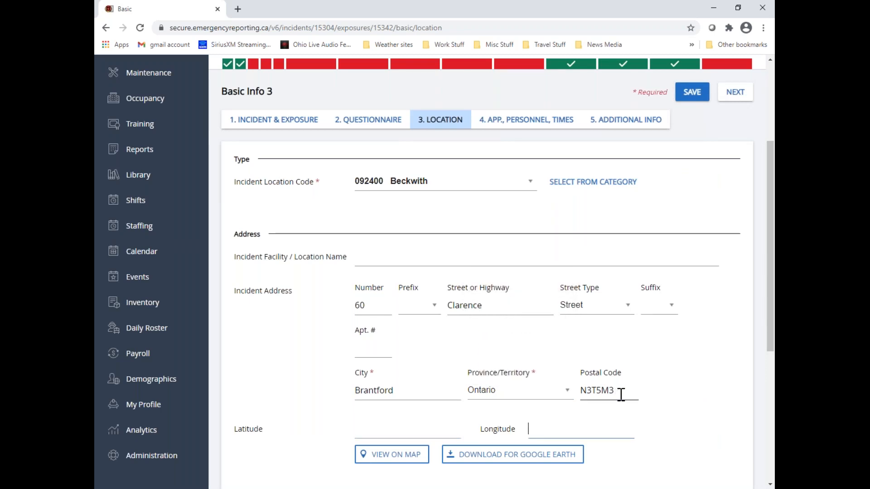
Reopen the map, enable marker dragging, and move the marker southwest of central Kitchener
left_click(420, 459)
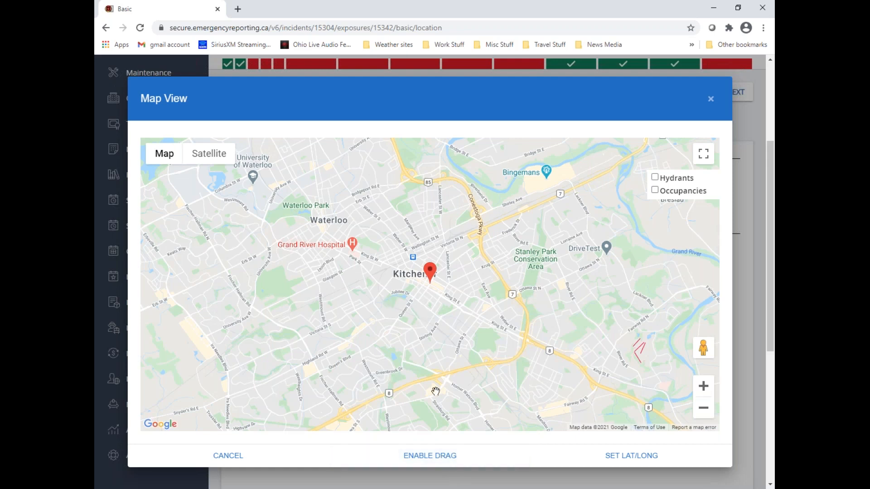
left_click(430, 458)
left_click_drag(432, 281, 342, 304)
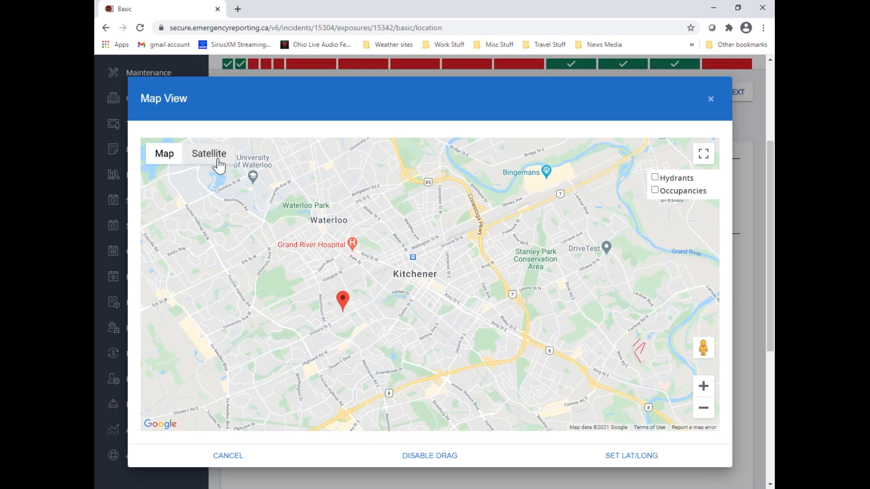
In satellite view, place the marker on a building by Alice Ave near Victoria St S and apply its latitude and longitude to the location
double_click(703, 386)
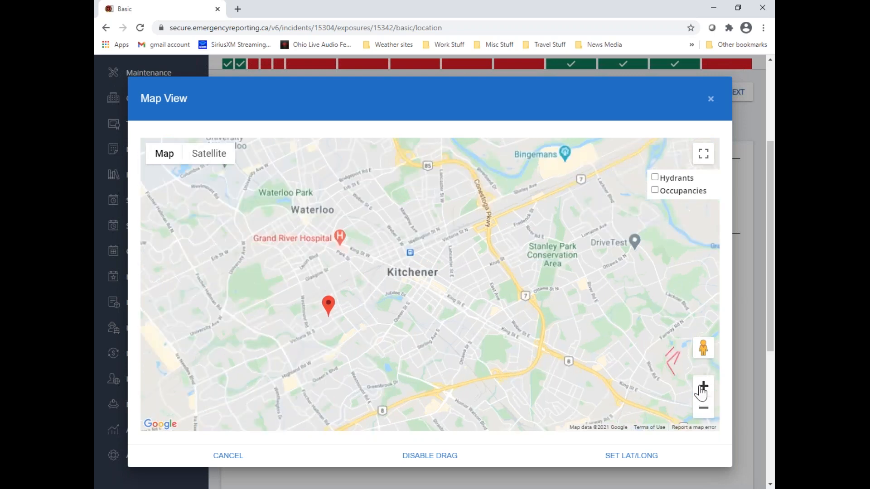
left_click_drag(295, 353, 553, 270)
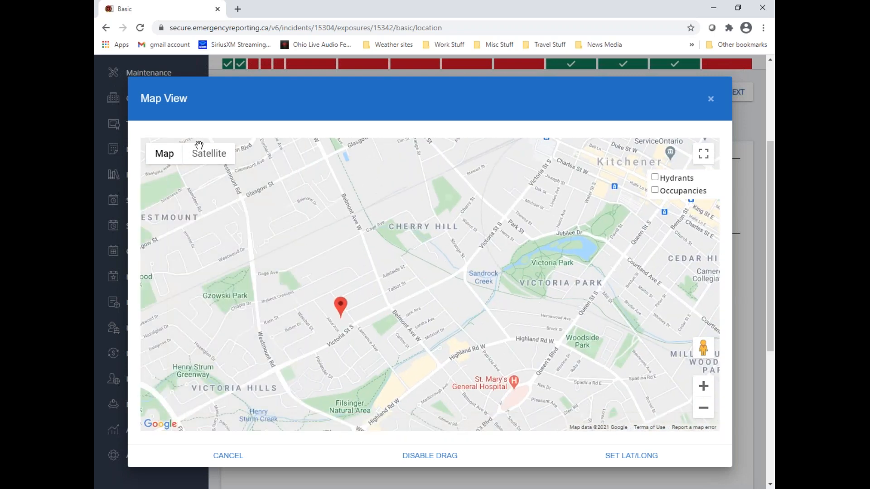
left_click(213, 162)
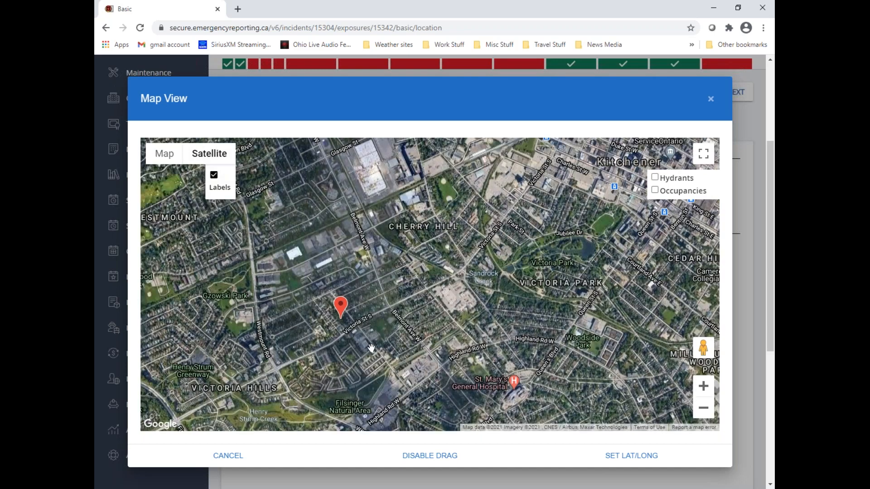
left_click(703, 386)
left_click(703, 386)
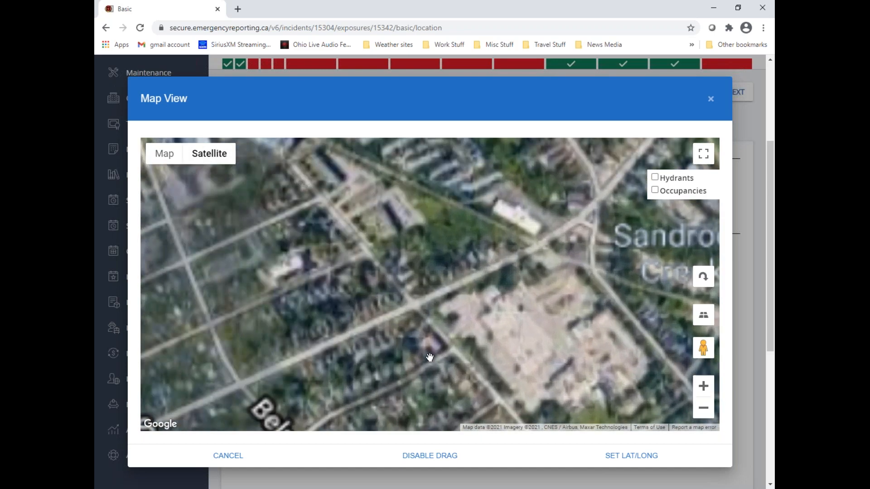
left_click_drag(239, 323, 584, 278)
mouse_move(351, 335)
left_mouse_down()
mouse_move(388, 305)
mouse_move(583, 226)
left_mouse_up()
left_click_drag(283, 315, 271, 356)
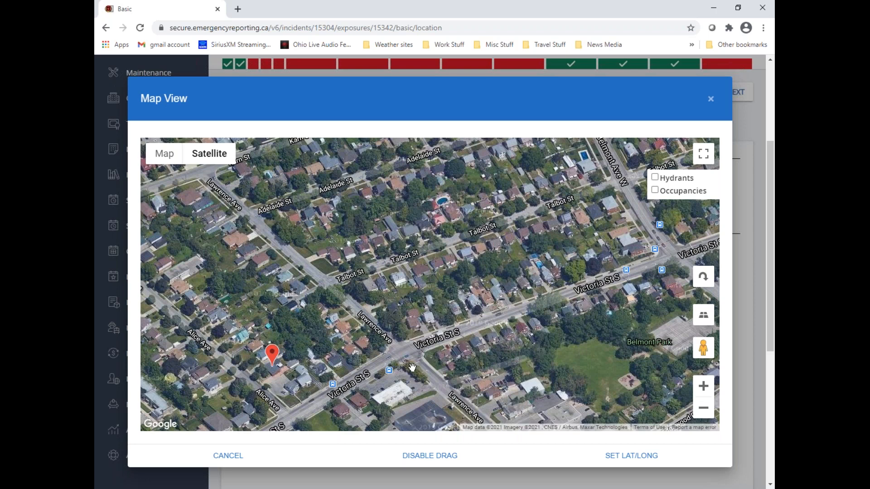
left_click(631, 455)
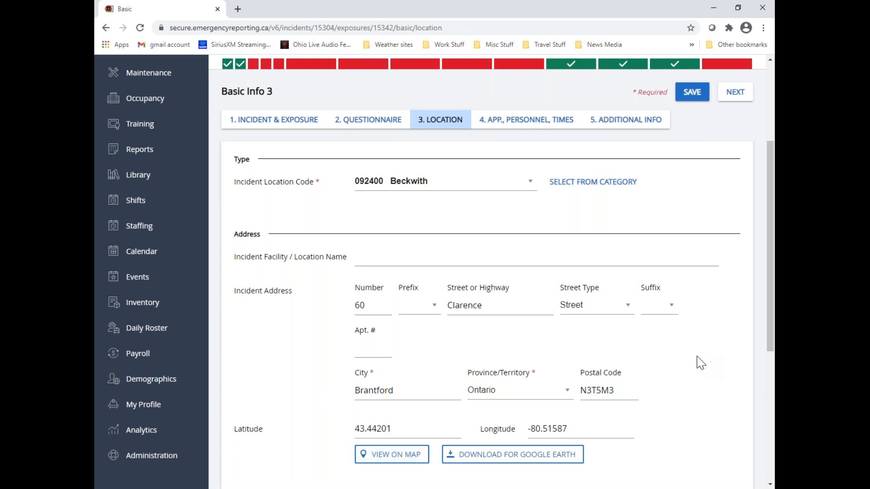
Set the zone in the additional location info to City Limits
scroll(696, 356, "down", 6)
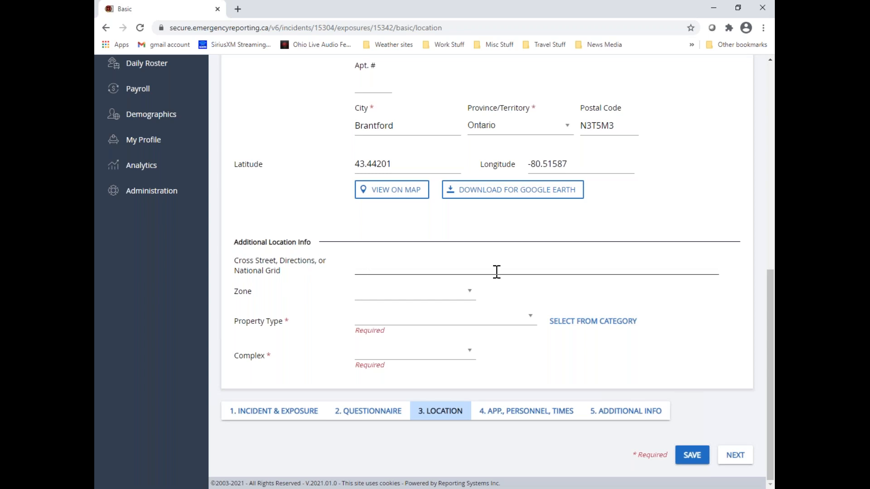
left_click(468, 298)
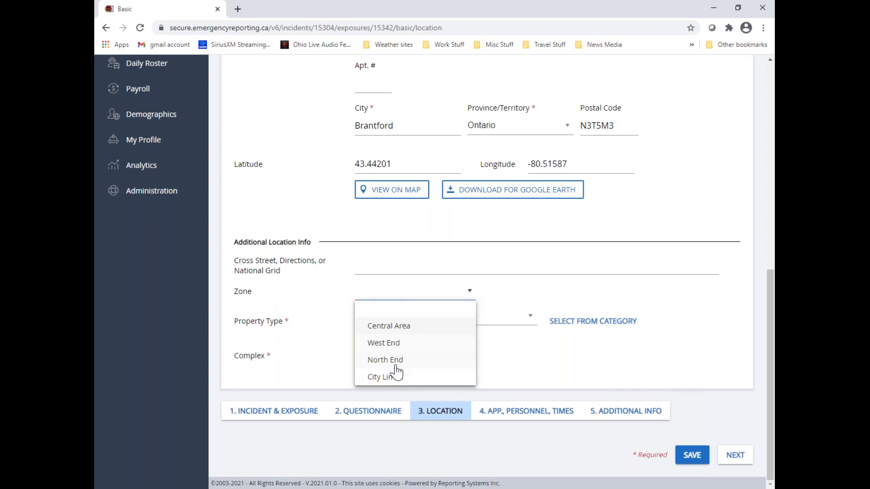
left_click(385, 377)
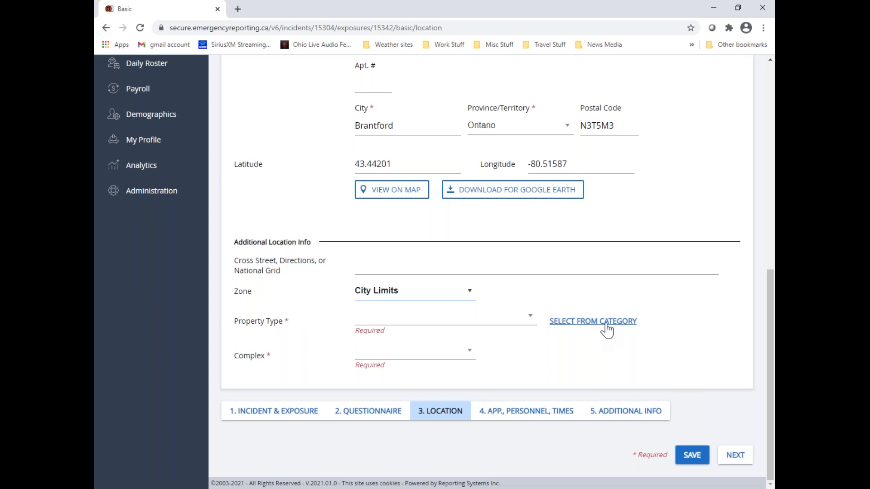
Look up code 125 for the property type and choose 125 Gymnasium
left_click(530, 319)
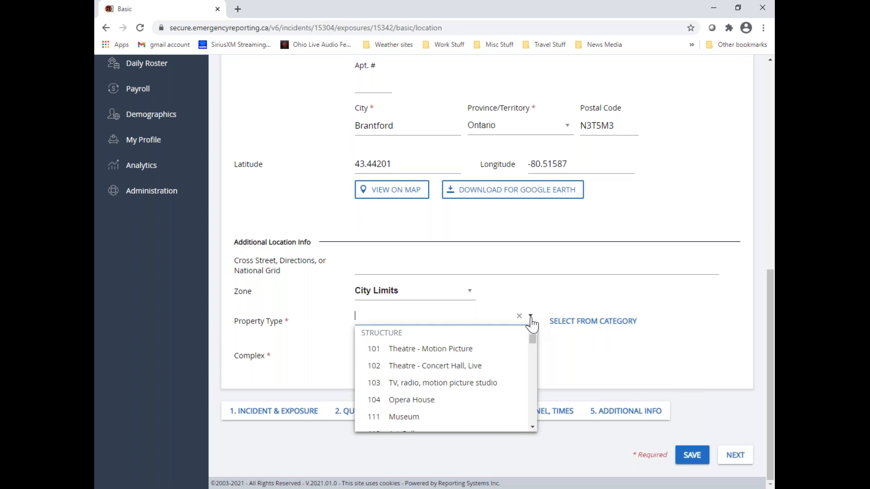
type("12")
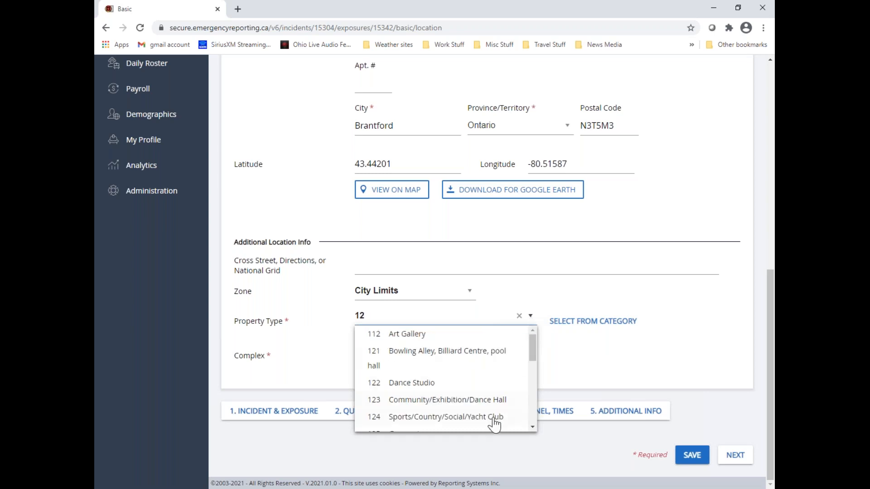
left_click_drag(532, 349, 537, 374)
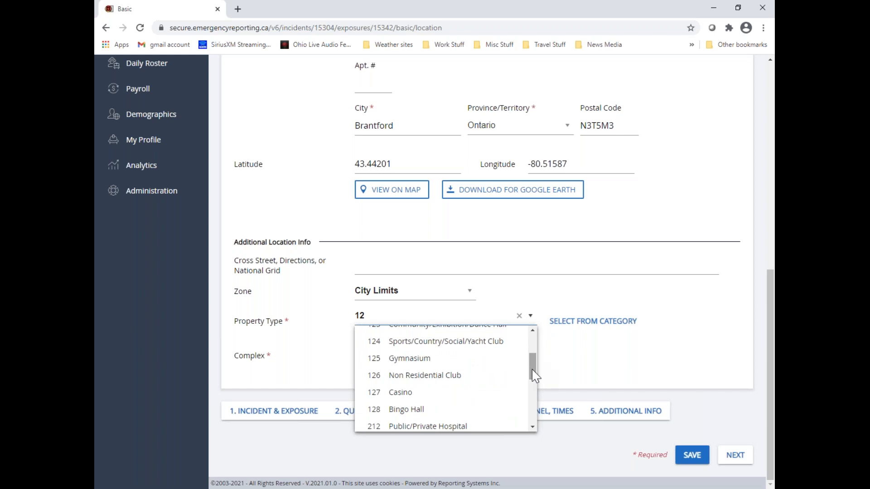
type("5")
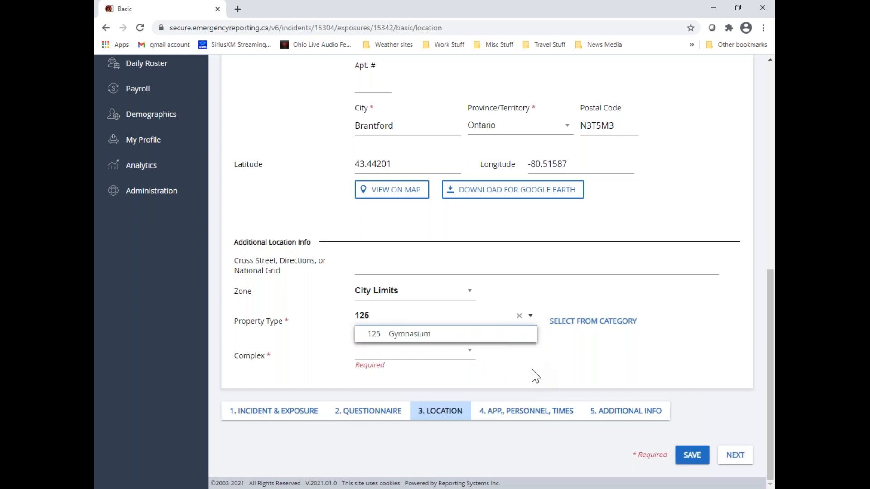
left_click(408, 334)
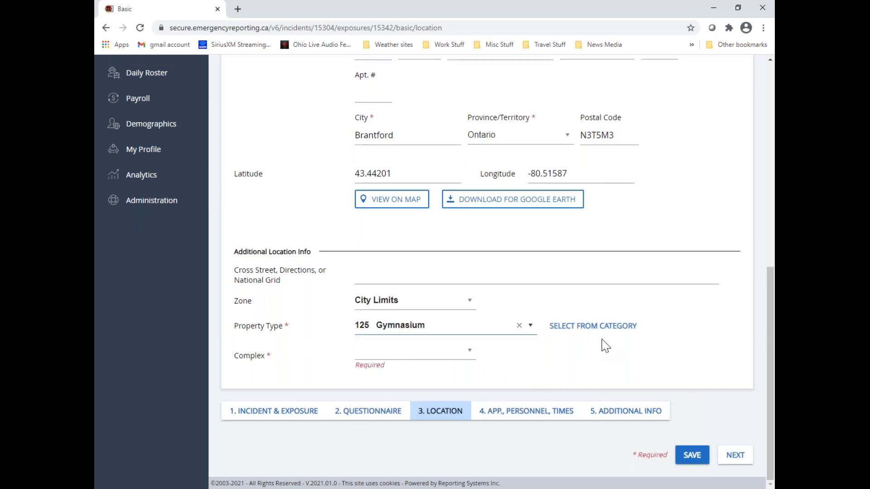
Choose property type 203 Adult Detention Camp from the category Structure, Group B Care and Detention, Persons under restraint
left_click(589, 326)
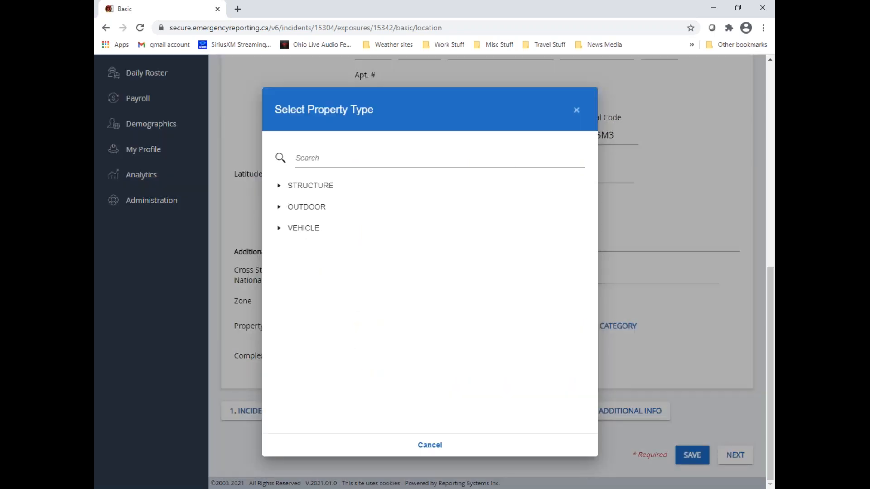
left_click(279, 186)
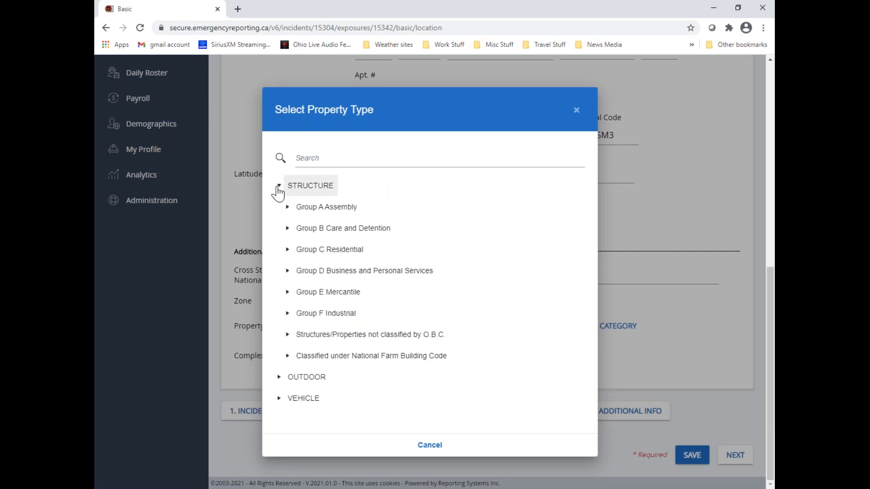
left_click(288, 229)
left_click(348, 254)
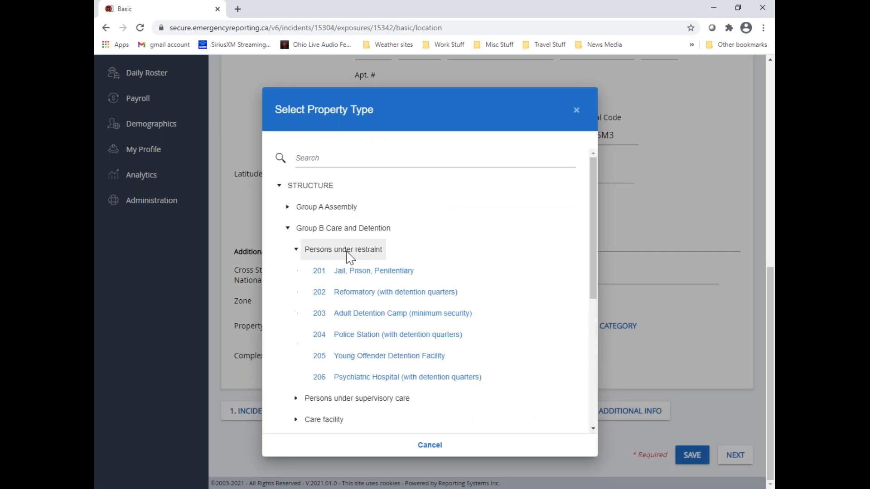
left_click(378, 314)
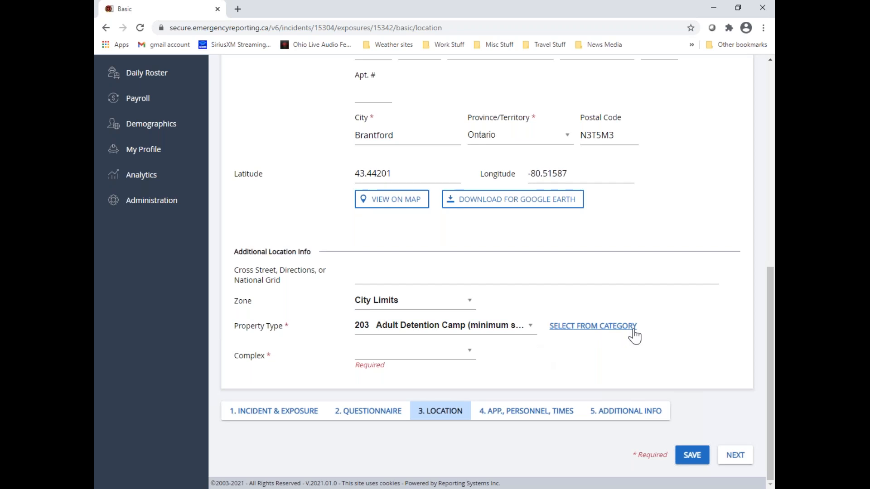
Set the complex to Not Applicable and continue to the apparatus, personnel and times page
left_click(469, 353)
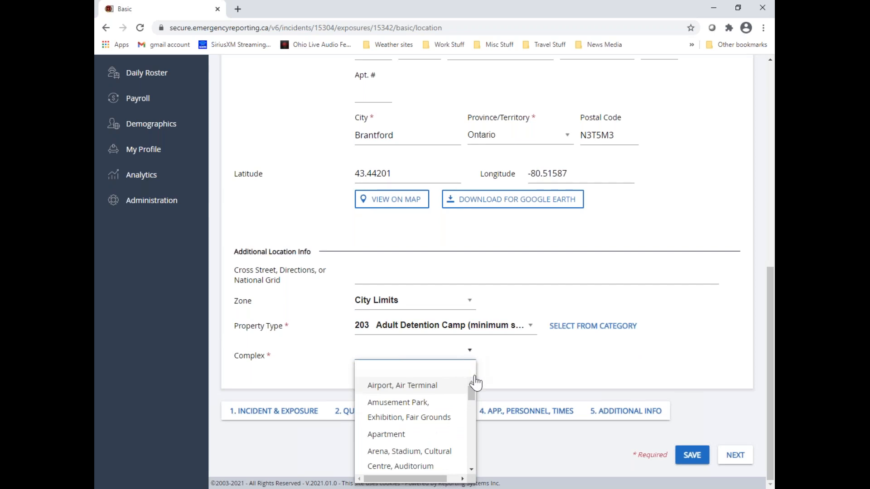
left_click_drag(472, 396, 465, 472)
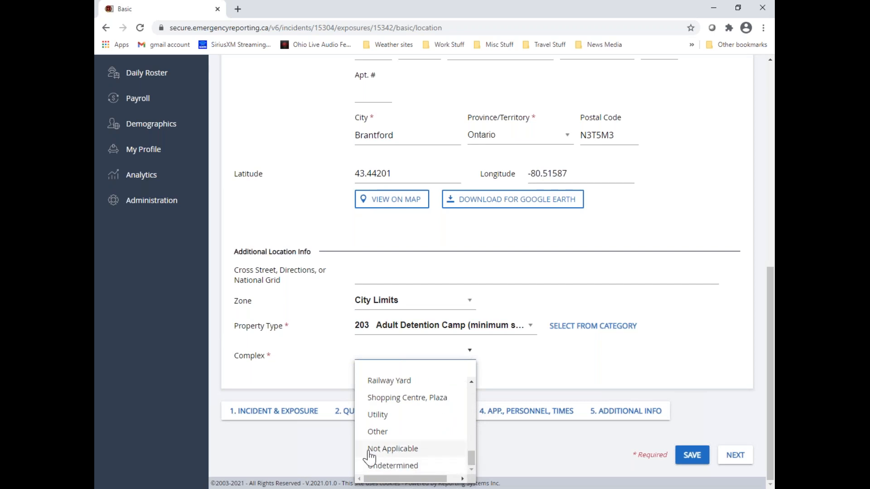
left_click(433, 452)
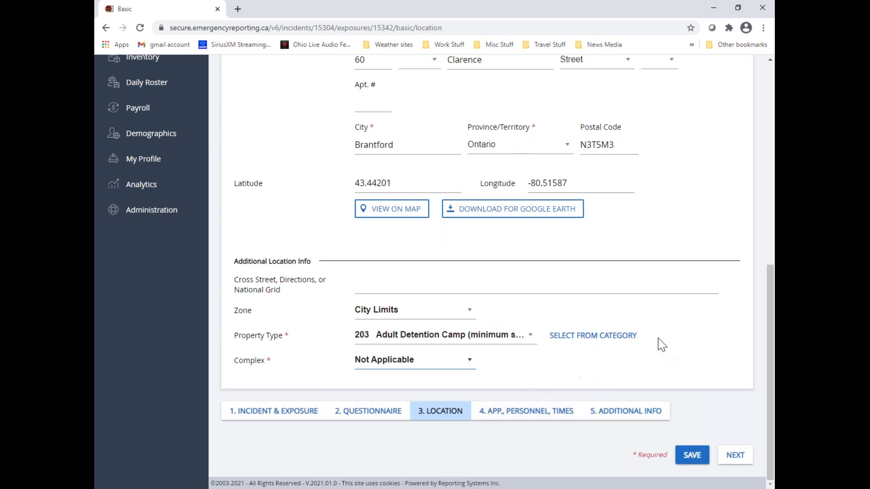
scroll(698, 322, "up", 8)
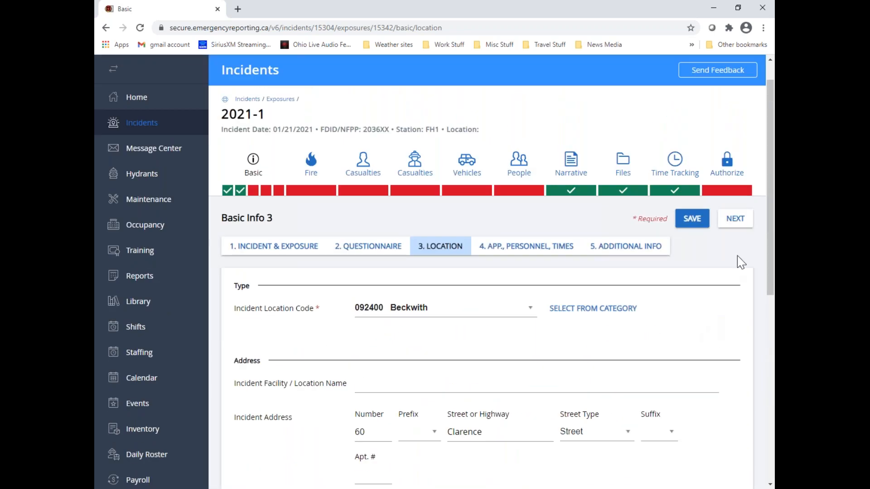
left_click(741, 227)
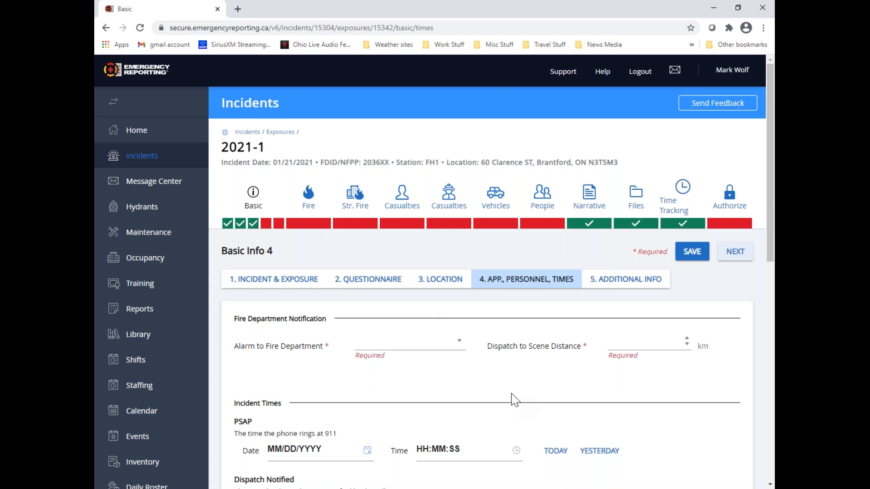
Set Alarm to Fire Department to Direct Connection and the dispatch to scene distance to 6 km
left_click(460, 347)
left_click_drag(460, 385, 459, 411)
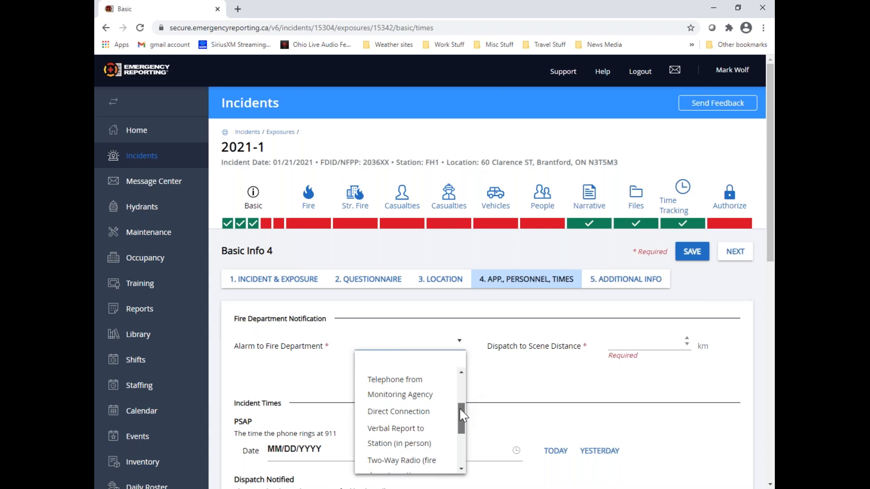
left_click(394, 412)
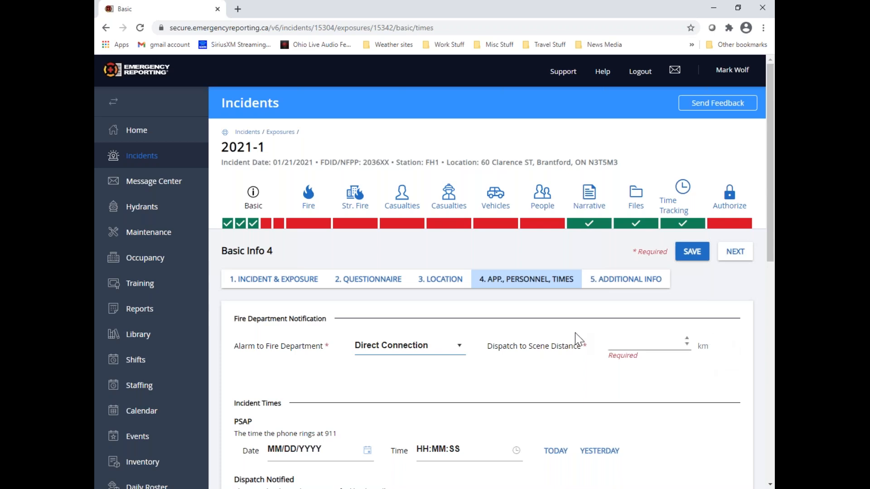
left_click(641, 343)
type("6")
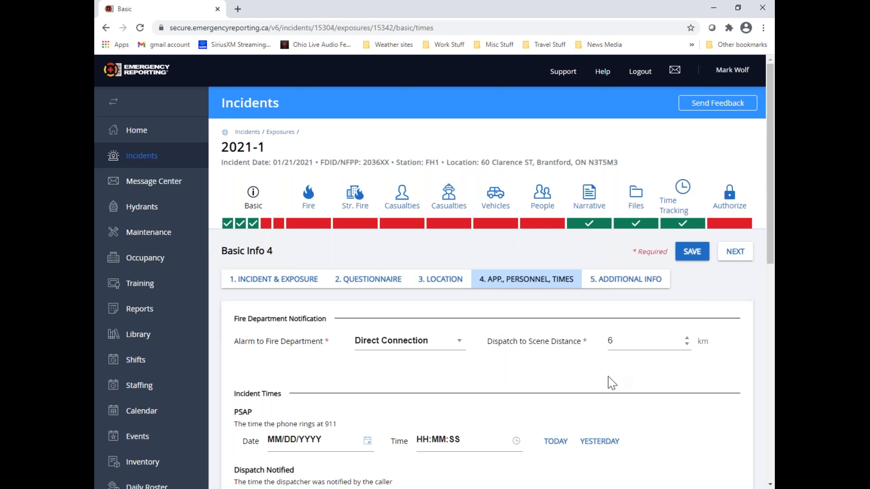
type("5")
key("BackSpace")
type("6")
key("BackSpace")
Examine the incident times section, including the PSAP and Application of Agent or Decision to Defer entries
scroll(268, 360, "down", 2)
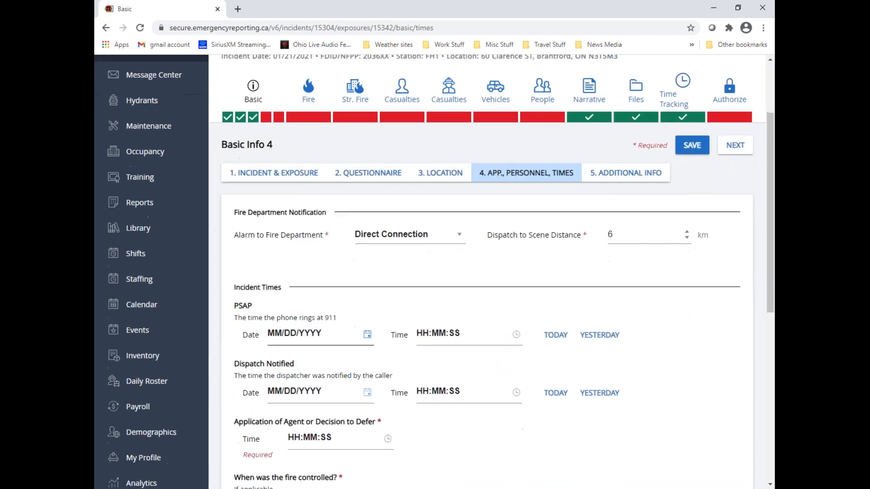
scroll(355, 337, "down", 2)
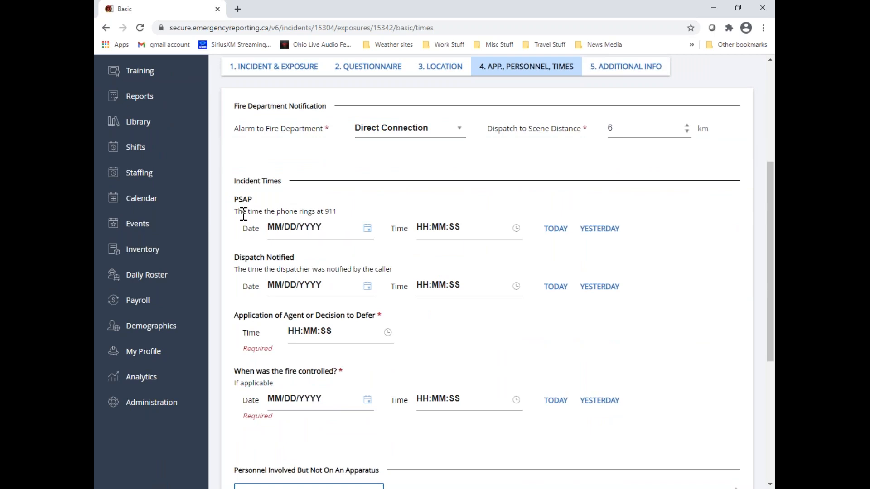
left_click_drag(233, 200, 265, 198)
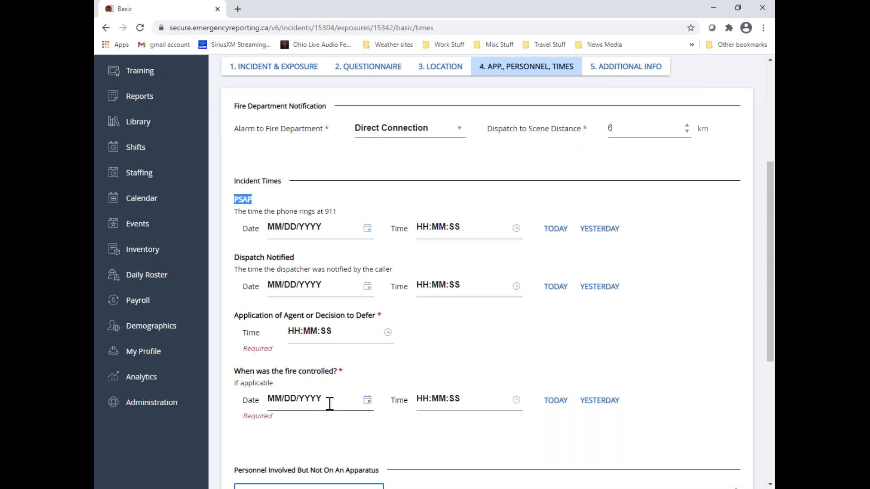
left_click_drag(234, 315, 498, 325)
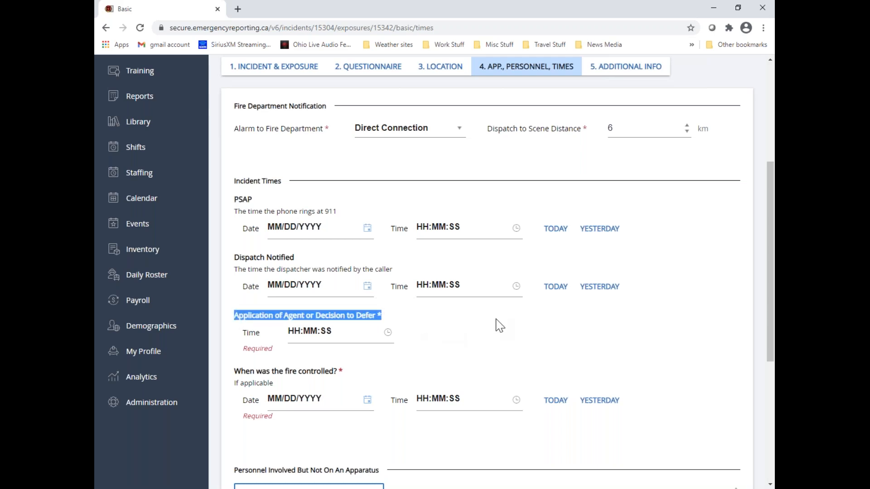
left_click(494, 327)
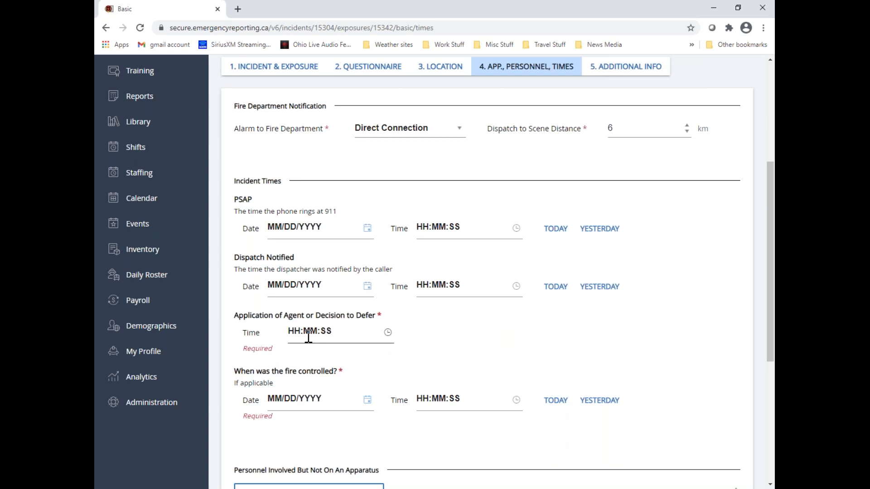
left_click(293, 337)
left_click(296, 331)
key("Tab")
scroll(311, 343, "up", 3)
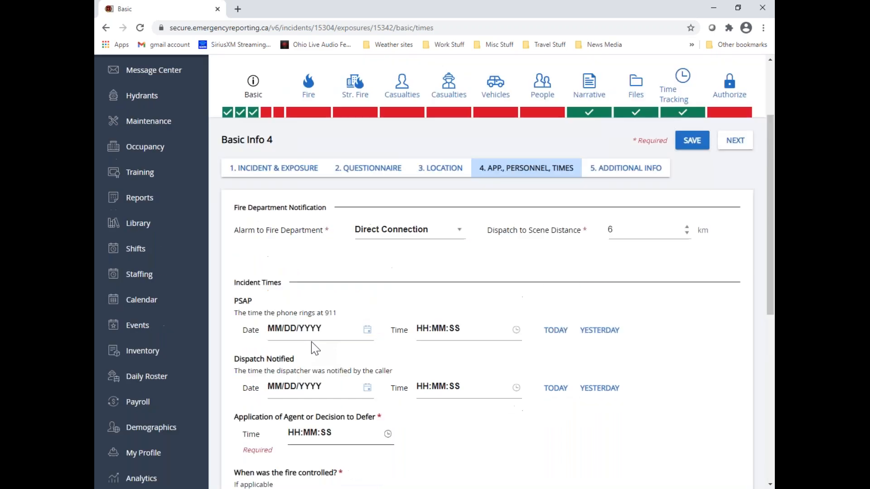
scroll(381, 362, "down", 4)
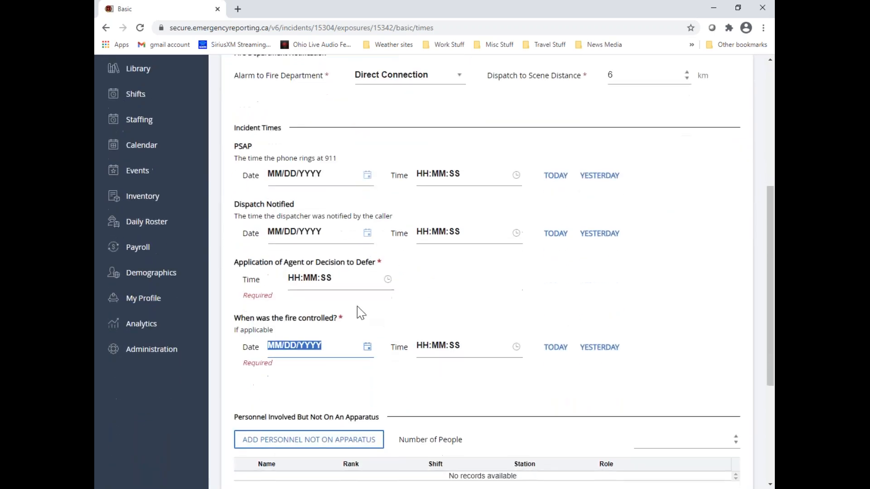
Set the Application of Agent or Decision to Defer time to 08:06:00
left_click(290, 277)
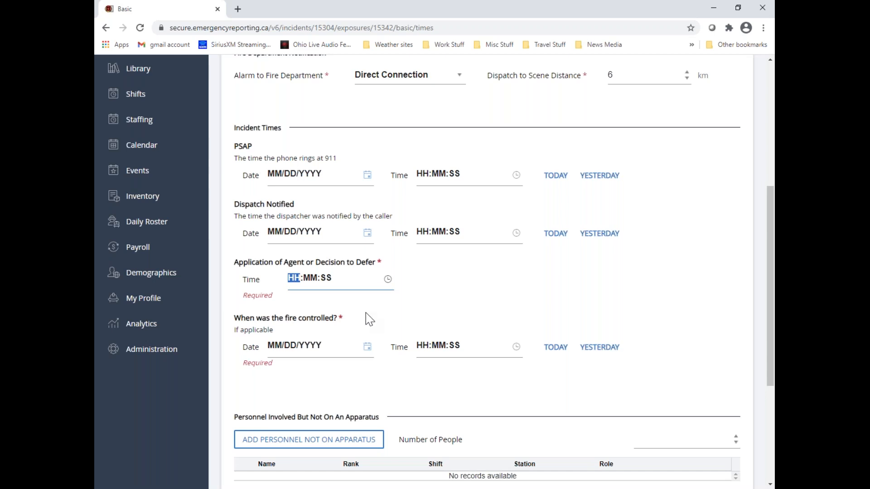
key("Right")
key("Left")
type("08")
key("Right")
type("06")
key("Right")
type("00")
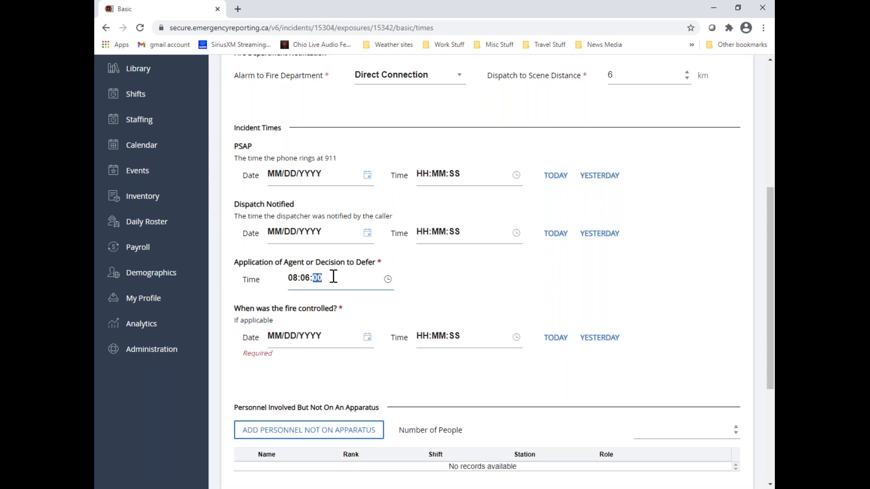
key("Tab")
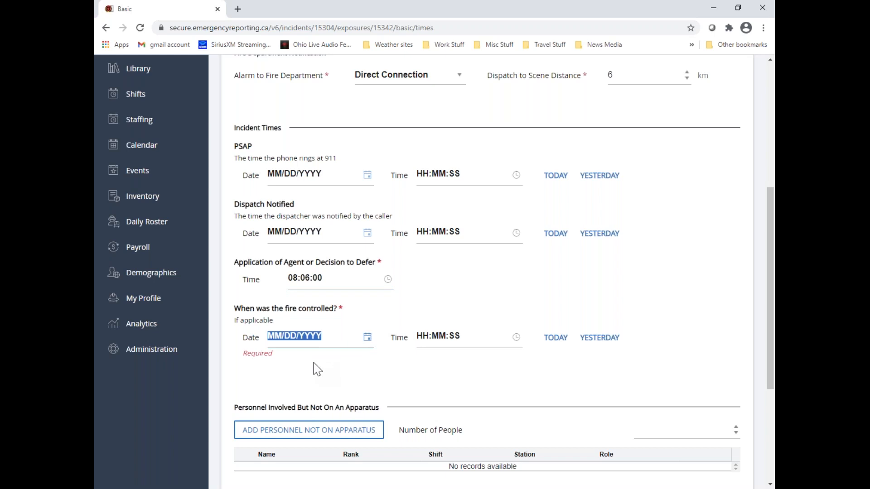
Record when the fire was controlled as today's date, 1/21/2021, at 08:10:00
left_click(367, 338)
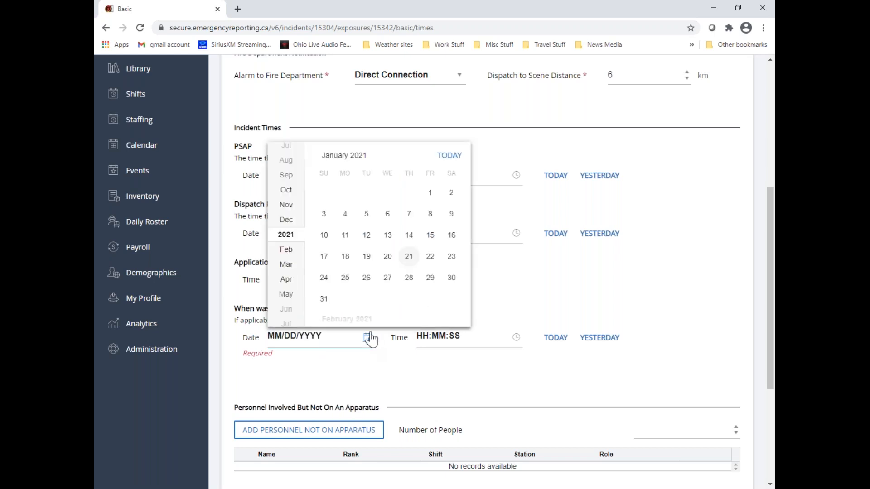
left_click(448, 157)
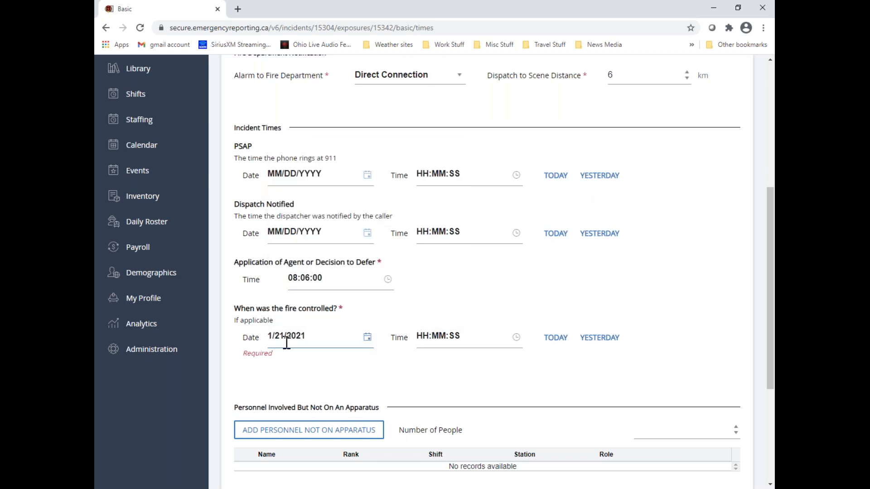
left_click(417, 338)
type("10")
key("BackSpace")
type("08:")
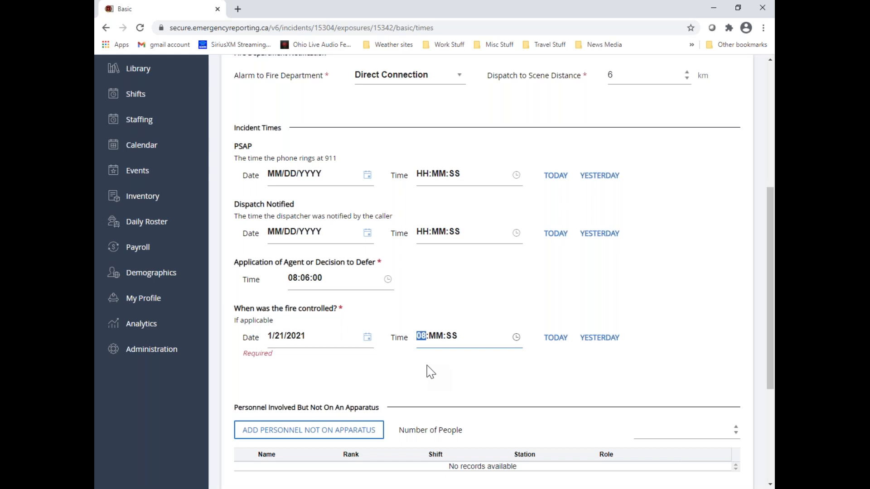
type("10")
key("Right")
type("00")
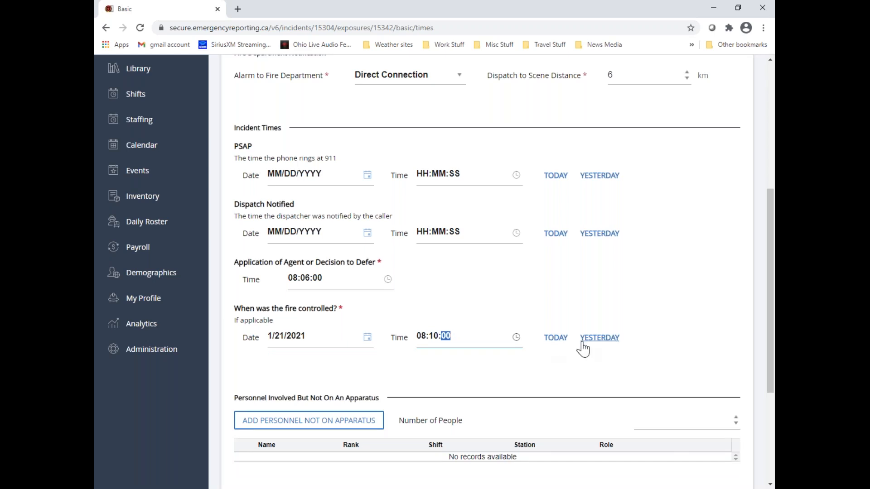
Add one B Shift firefighter from Firehall 1 as personnel involved but not on an apparatus
scroll(503, 365, "down", 2)
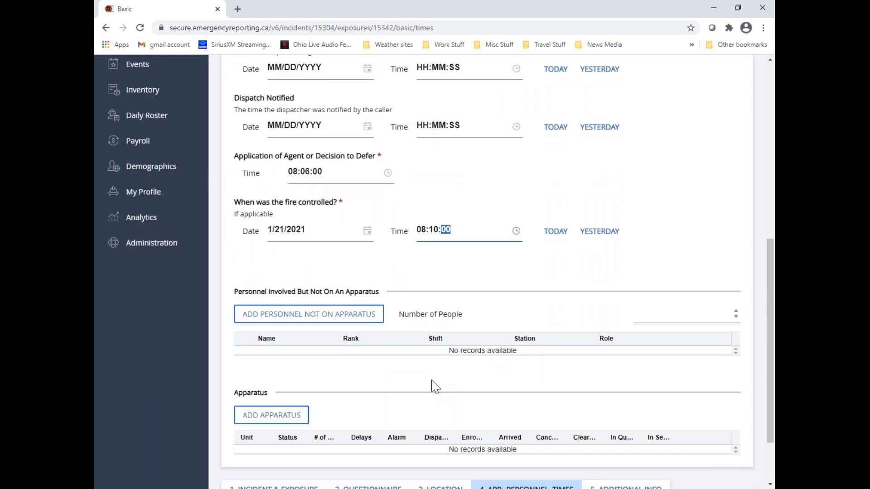
left_click(379, 322)
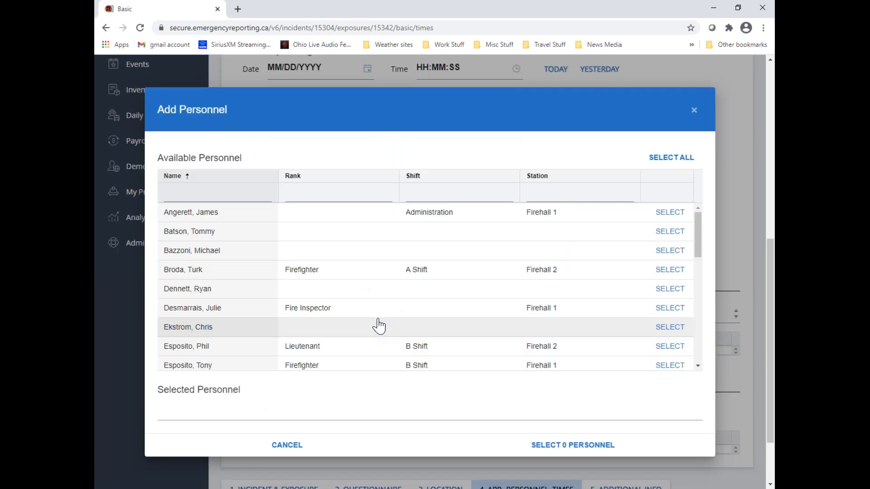
scroll(394, 301, "down", 3)
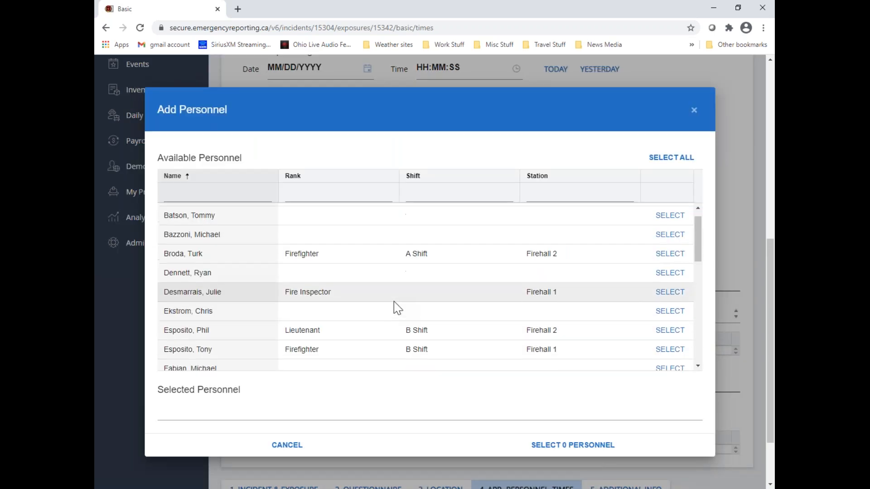
left_click(671, 294)
left_click(572, 446)
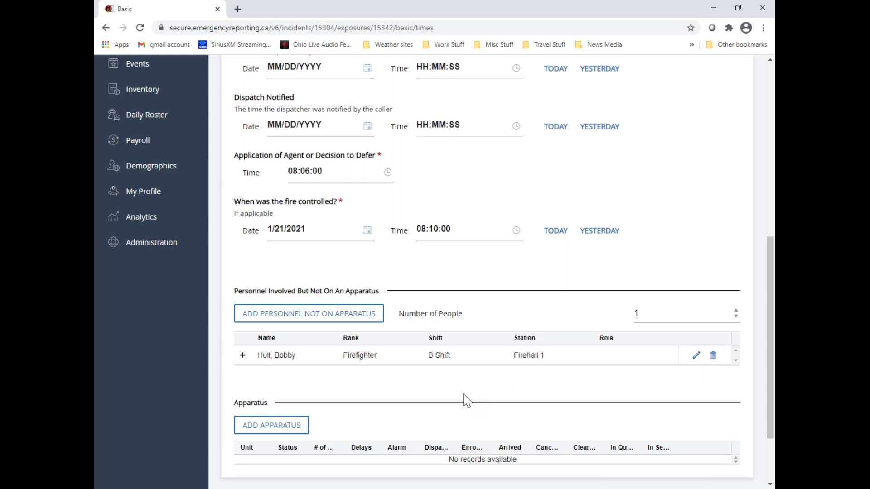
Add an apparatus to the incident and choose P-2 as its apparatus ID
scroll(466, 398, "down", 2)
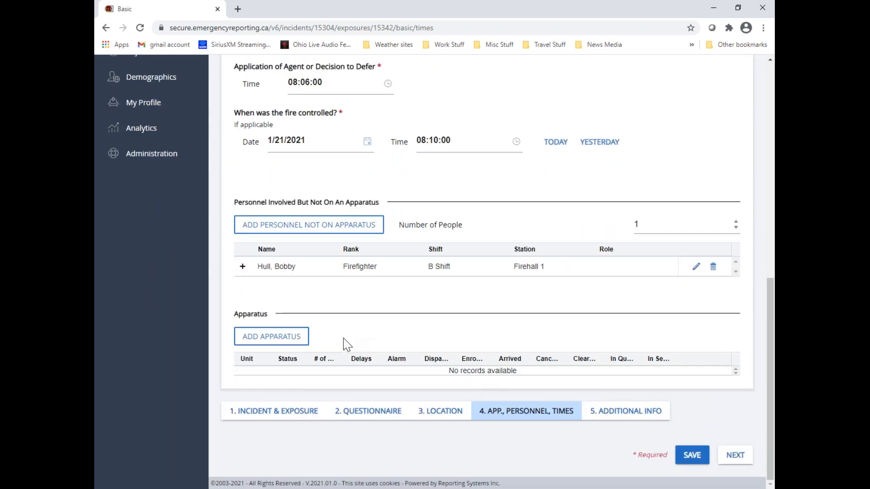
left_click(303, 343)
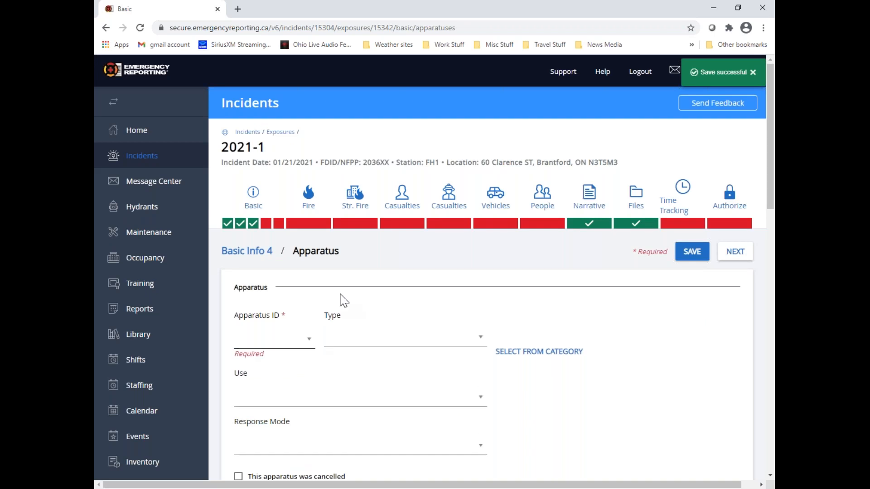
left_click(308, 341)
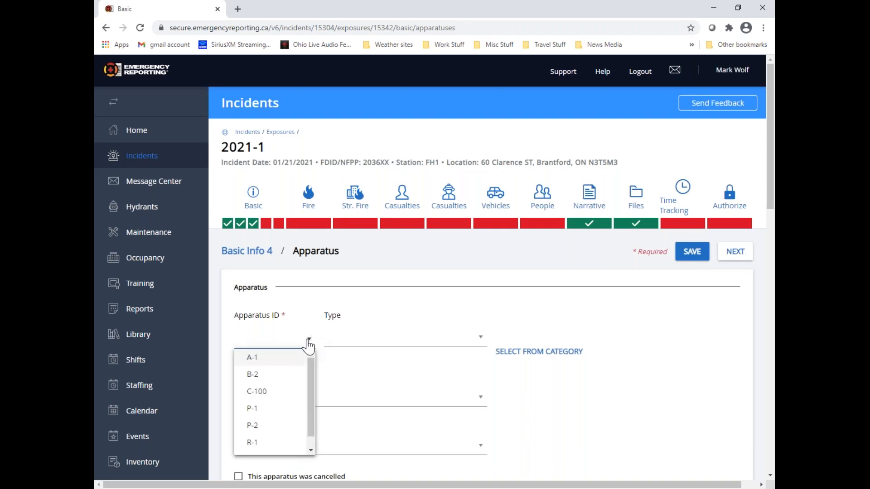
scroll(270, 367, "down", 1)
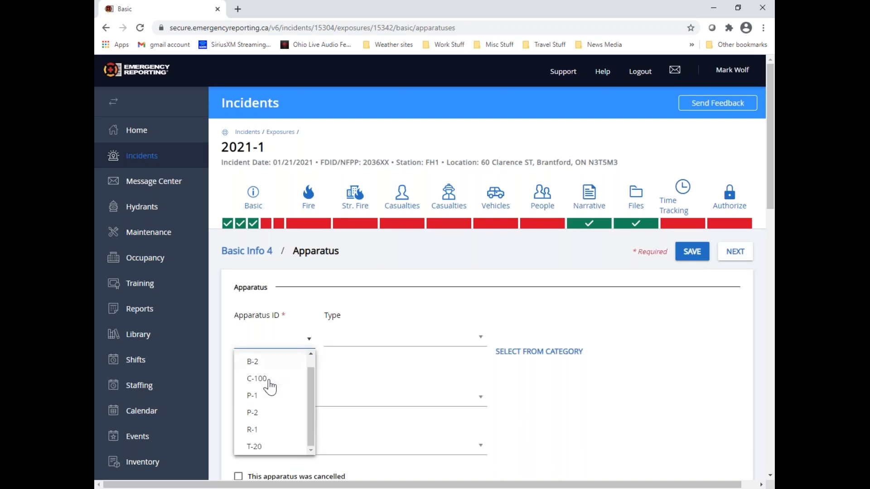
left_click(263, 418)
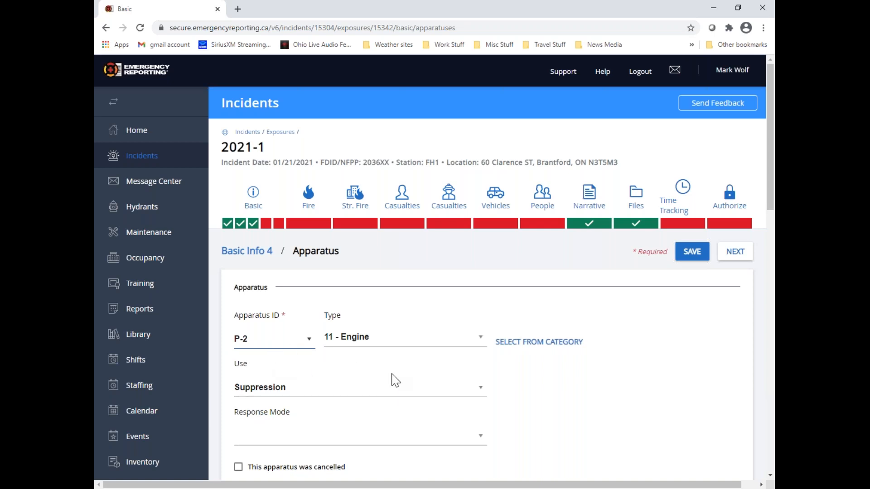
Check the apparatus type and the available uses, and set the response mode to Emergent (Immediate Response)
scroll(392, 379, "down", 1)
left_click_drag(327, 285, 373, 286)
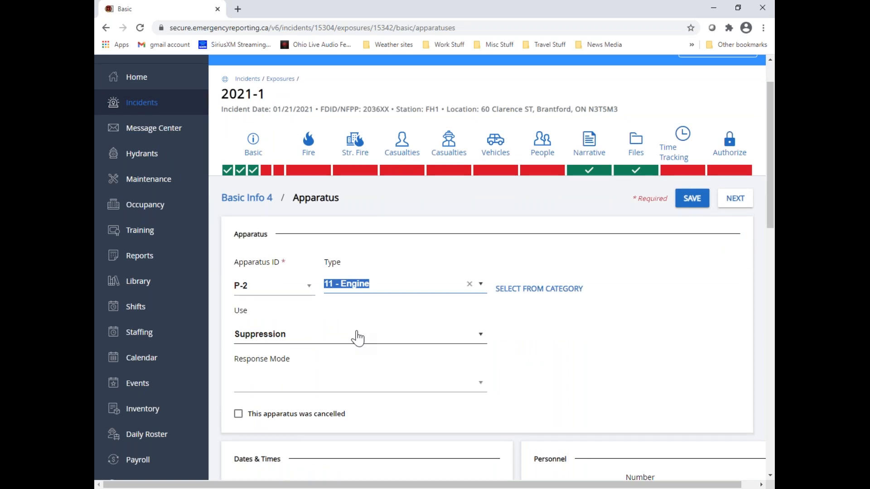
left_click(384, 327)
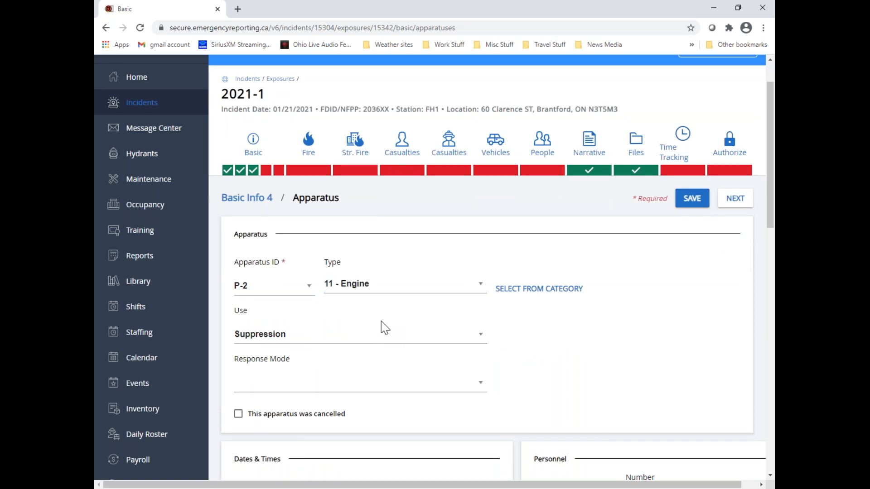
left_click(480, 335)
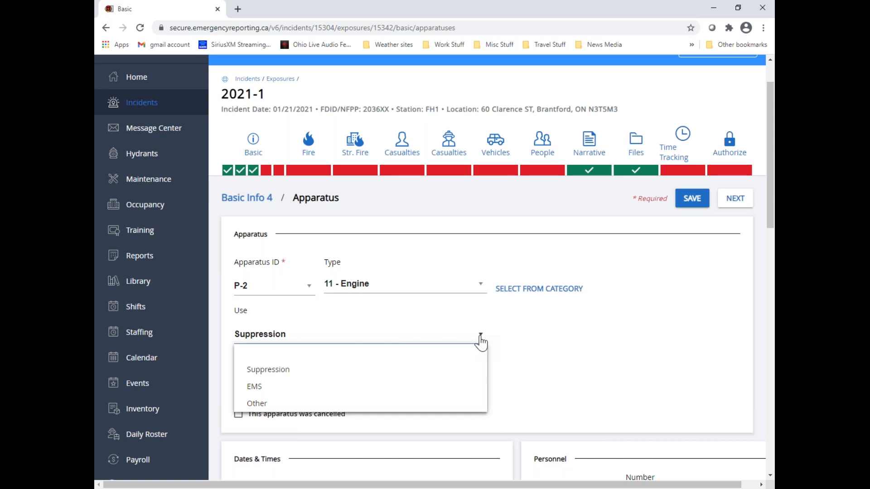
left_click(530, 334)
scroll(530, 334, "down", 2)
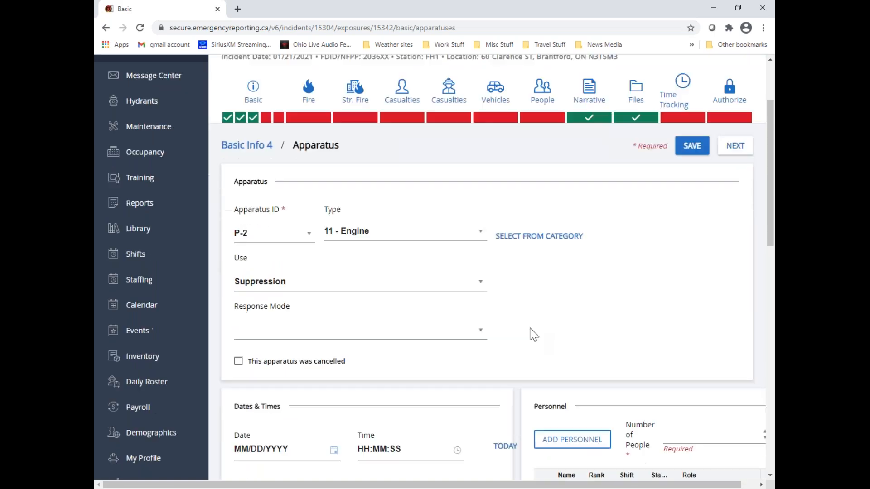
left_click(480, 284)
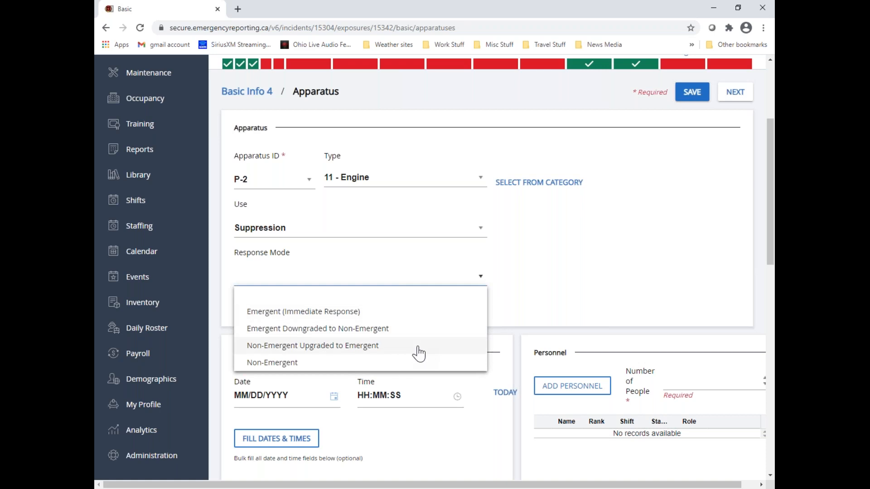
left_click(376, 314)
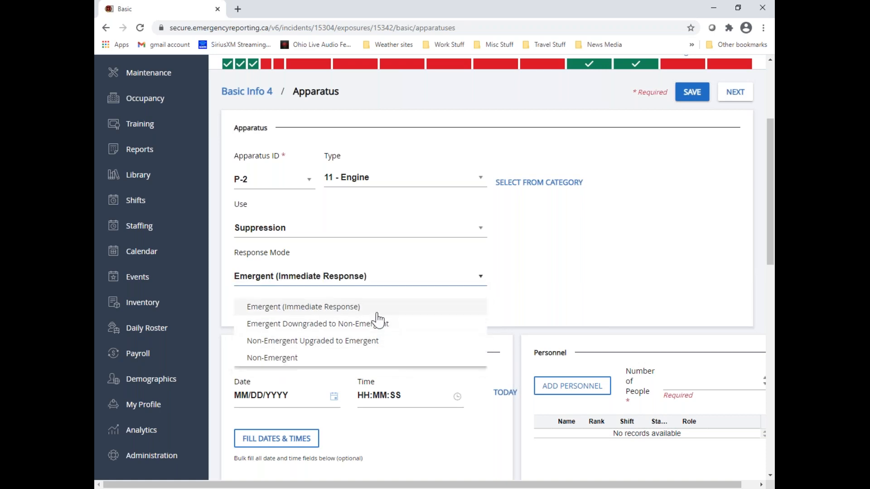
Mark apparatus P-2 as cancelled and clear that mark again
scroll(544, 290, "down", 1)
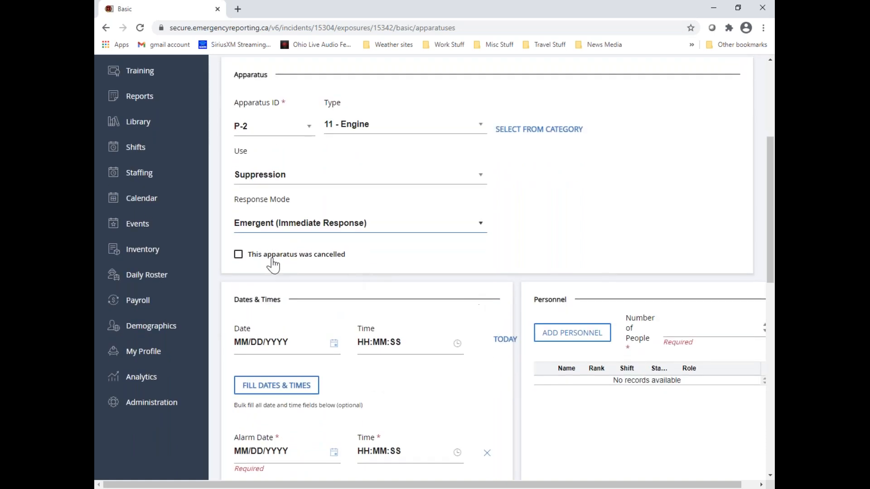
left_click(238, 255)
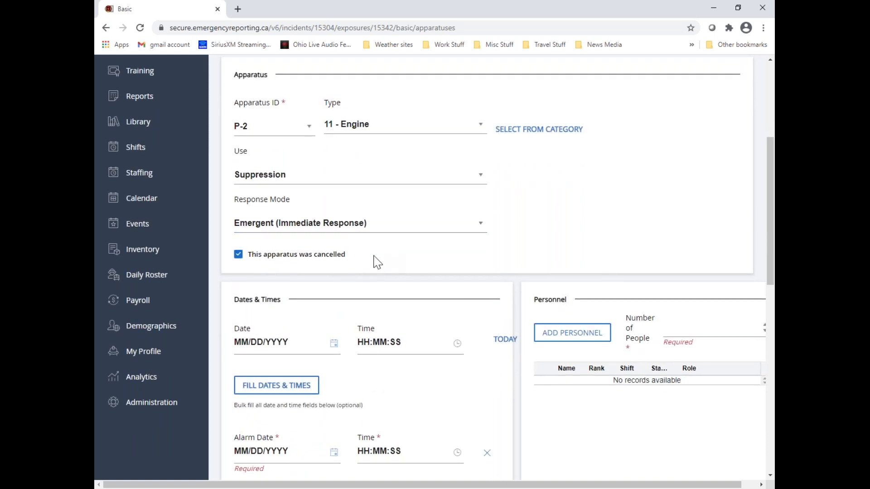
left_click(243, 256)
Bulk fill the apparatus dates and times with today's date, 1/21/2021, and 08:00:00
scroll(416, 280, "down", 4)
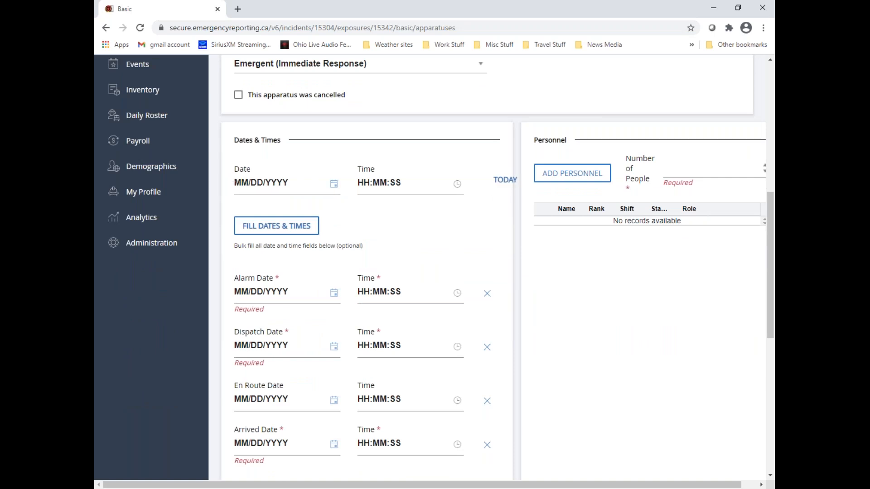
left_click(505, 182)
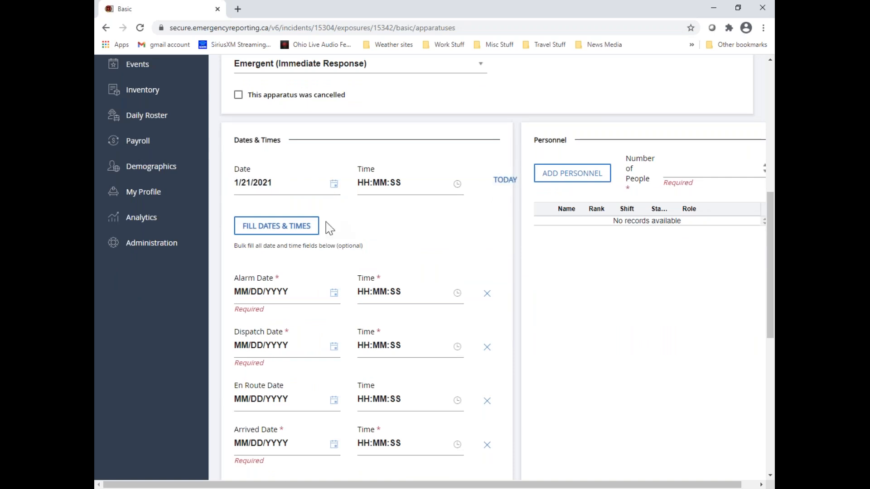
left_click(365, 186)
type("08")
key("Right")
type("00")
key("Right")
type("00")
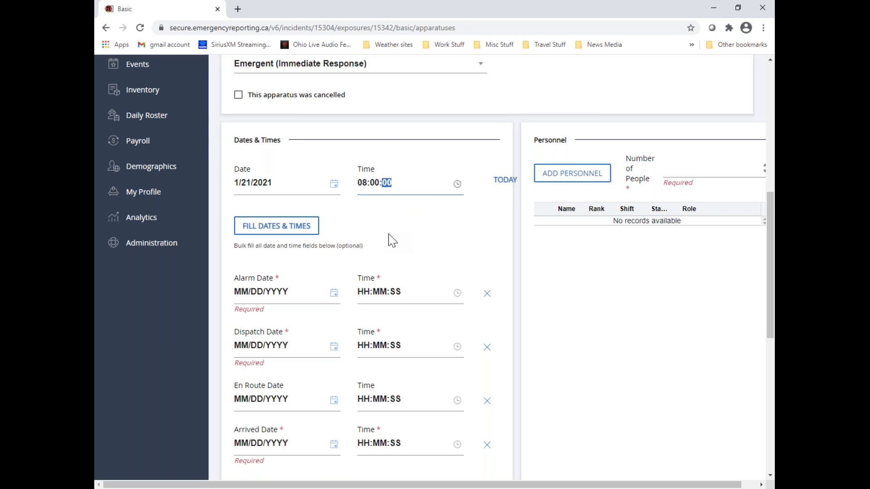
left_click(310, 227)
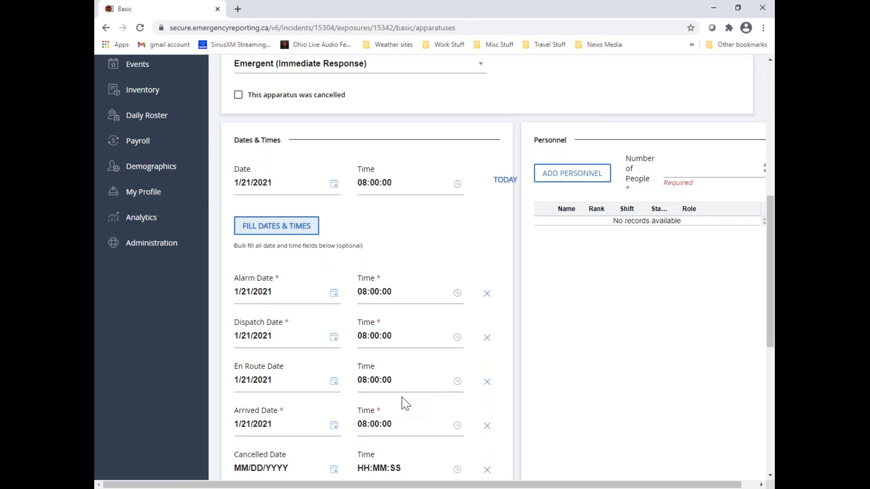
Set the apparatus dispatch time to 08:01:00, the en route time to 08:03:00 and the arrived time to 08:02:00
left_click(374, 335)
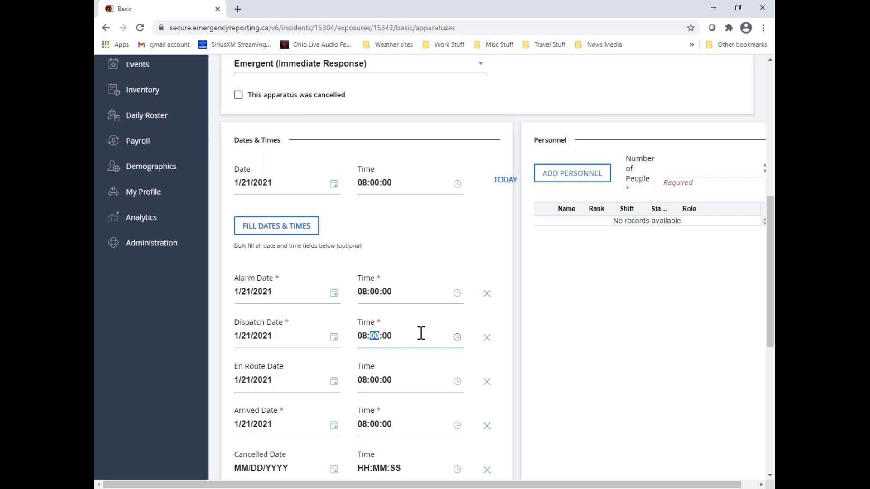
key("Right")
left_click(374, 379)
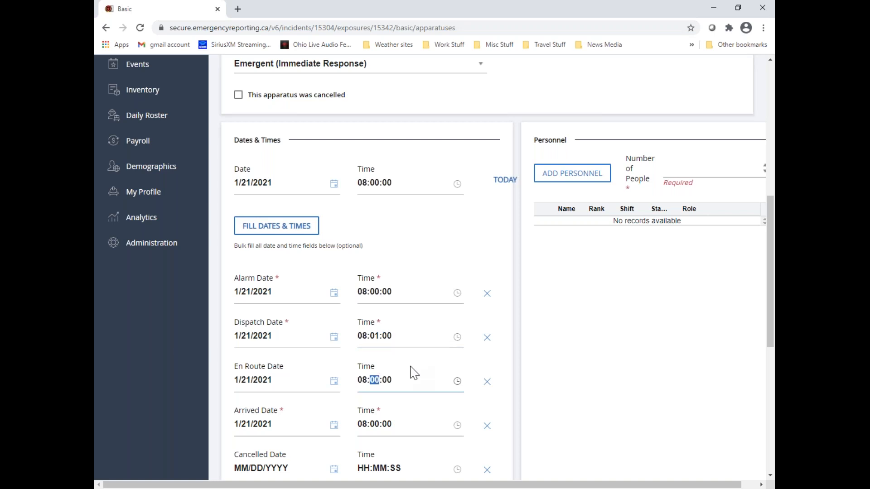
left_click(375, 424)
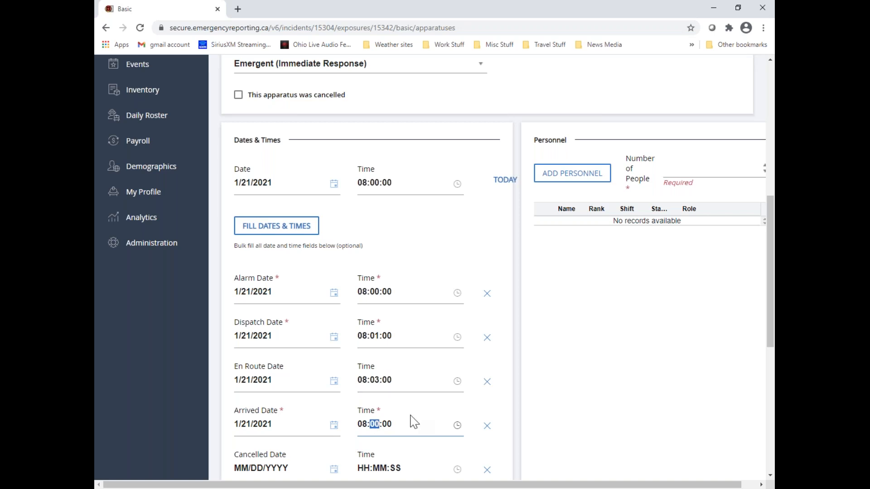
type("5")
type("2")
Mark apparatus P-2 as cancelled
scroll(245, 315, "down", 4)
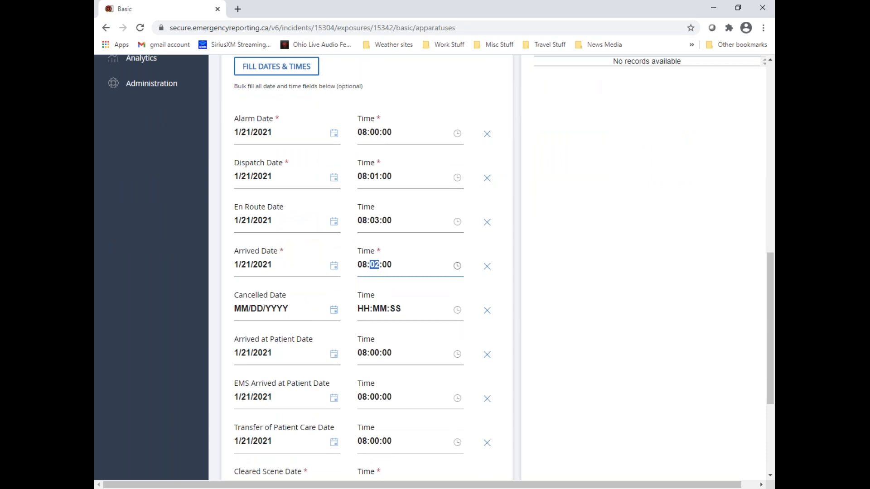
scroll(362, 272, "up", 1)
scroll(362, 272, "up", 1)
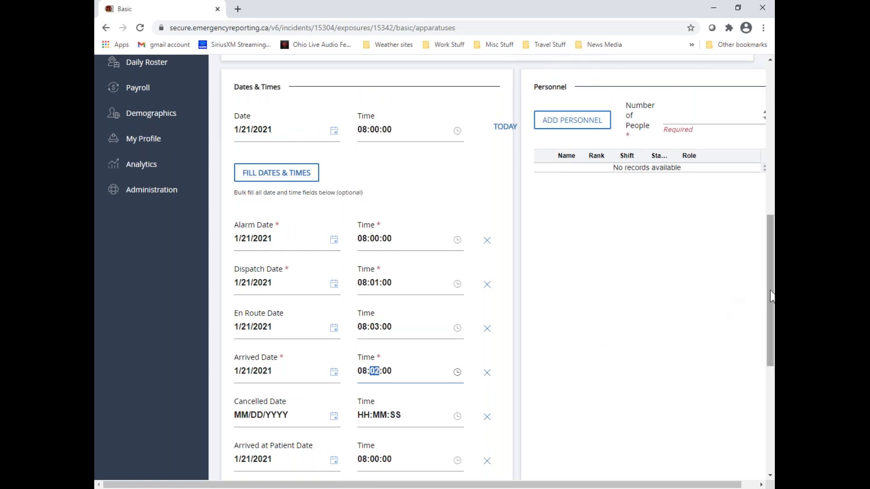
scroll(770, 289, "up", 1)
scroll(770, 289, "up", 1)
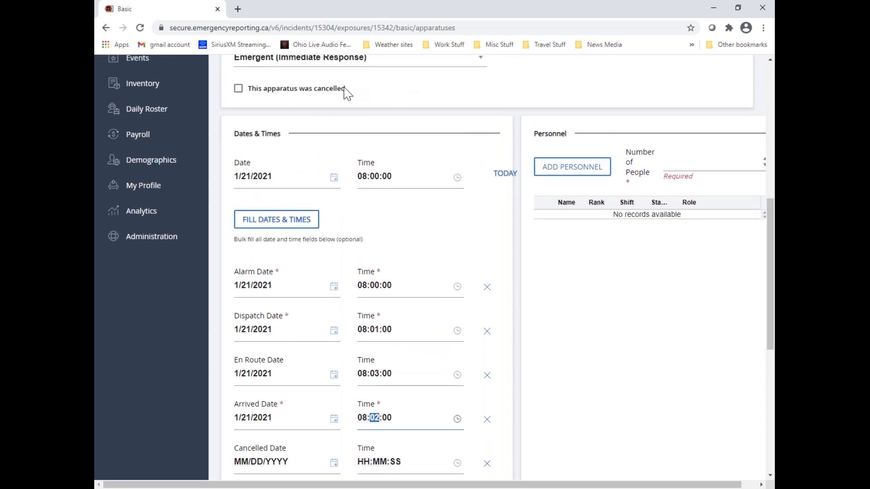
left_click(239, 89)
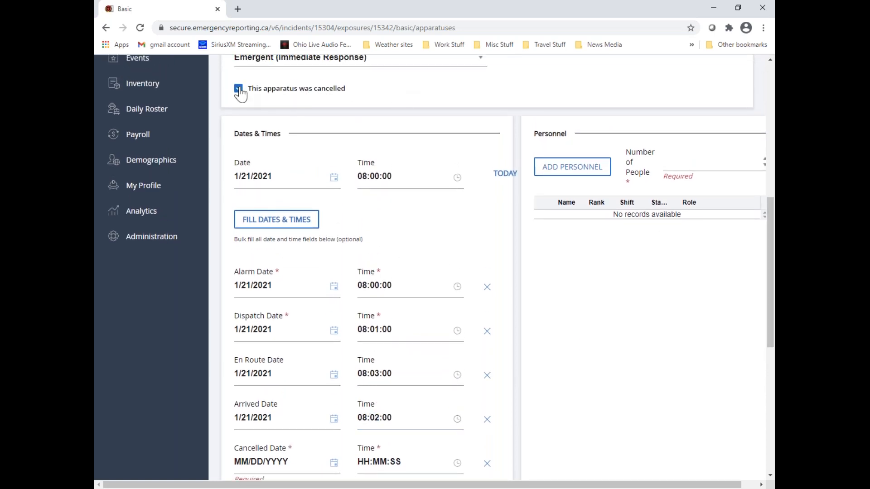
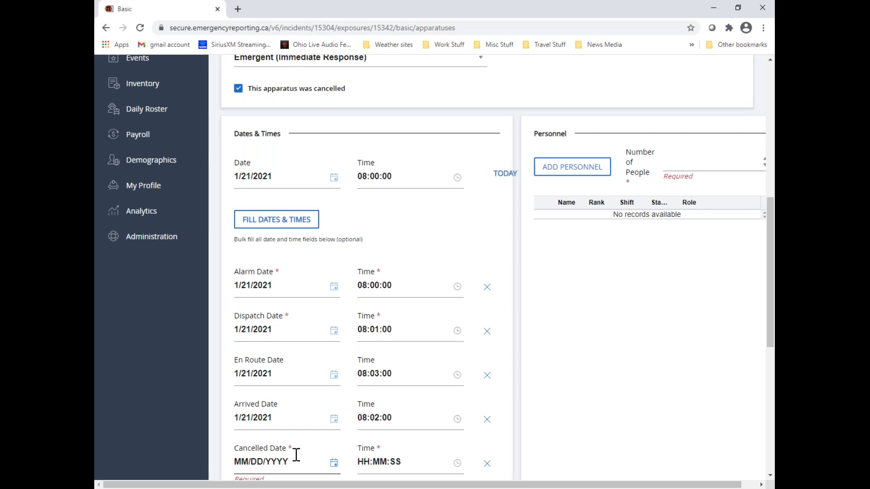
Unmark the apparatus as cancelled and clear its arrived at patient, EMS arrived at patient and transfer of patient care dates and times
left_click(238, 89)
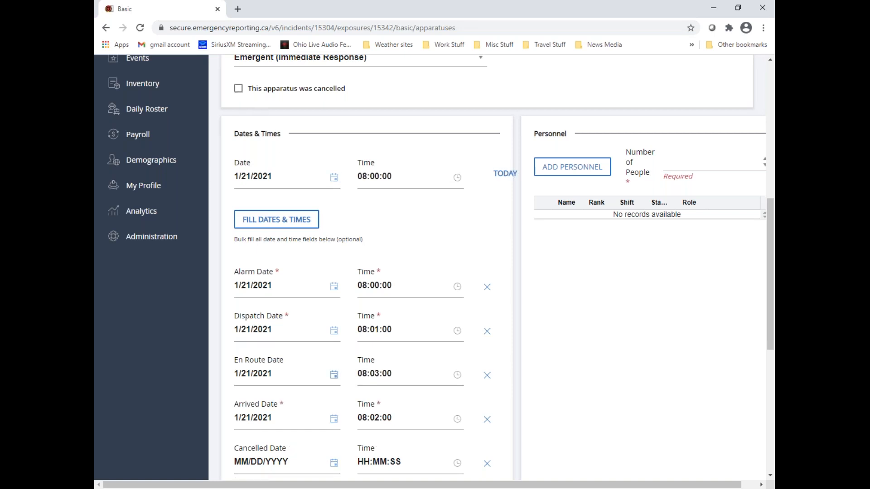
scroll(313, 401, "down", 2)
scroll(317, 394, "down", 1)
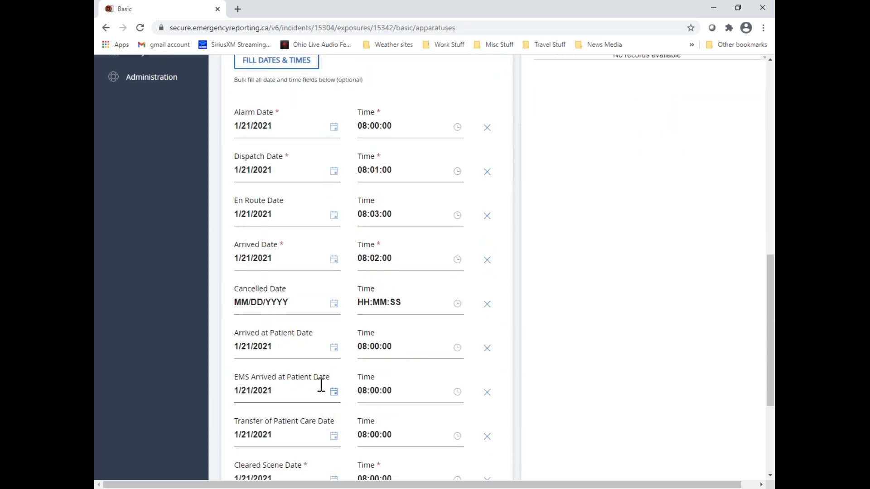
scroll(293, 228, "down", 2)
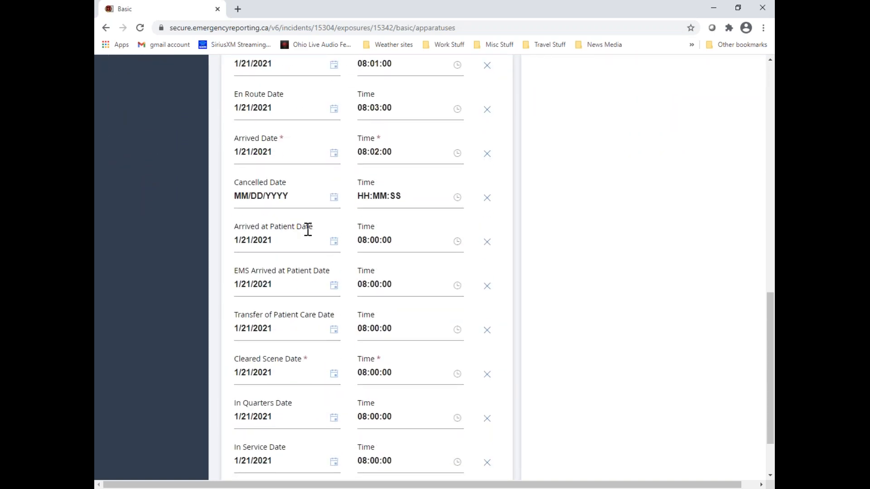
left_click(487, 243)
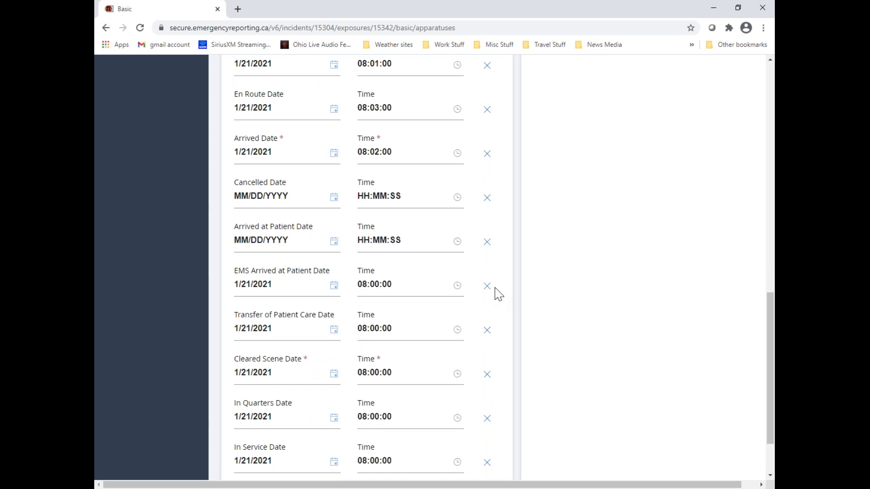
left_click(487, 331)
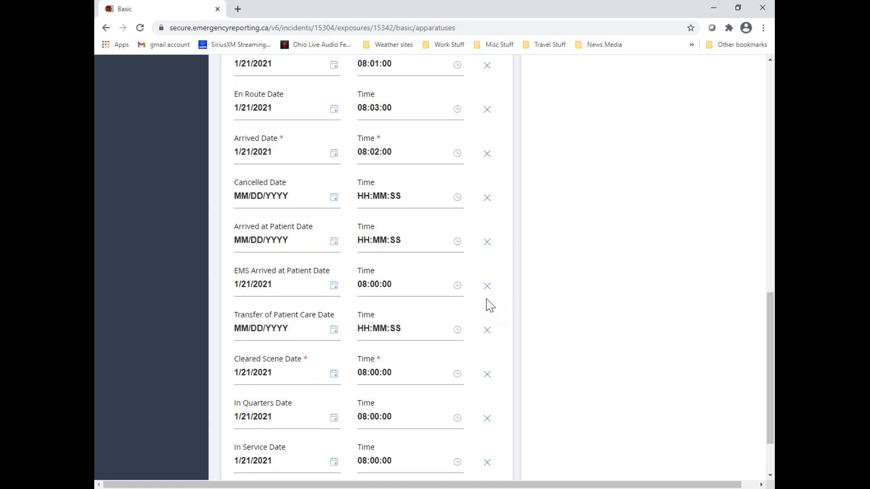
left_click(487, 287)
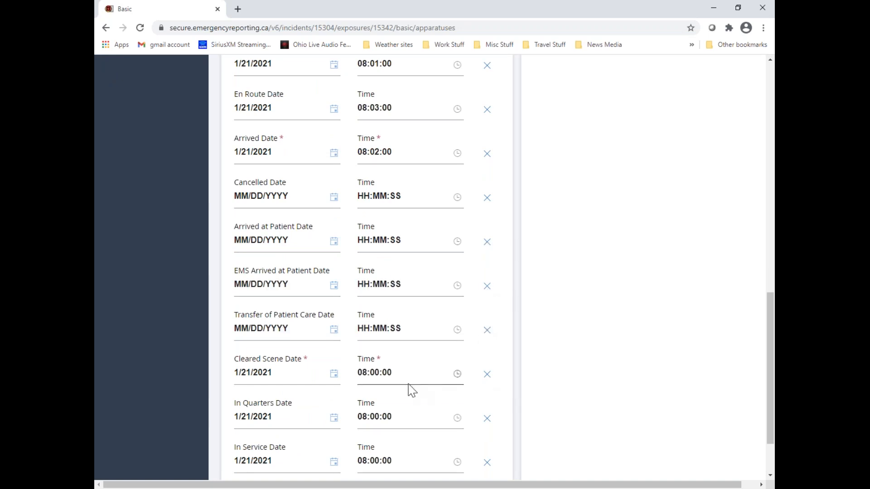
Set the cleared scene time to 08:20:00 and clear the in quarters and in service dates and times
left_click(376, 372)
scroll(407, 351, "down", 2)
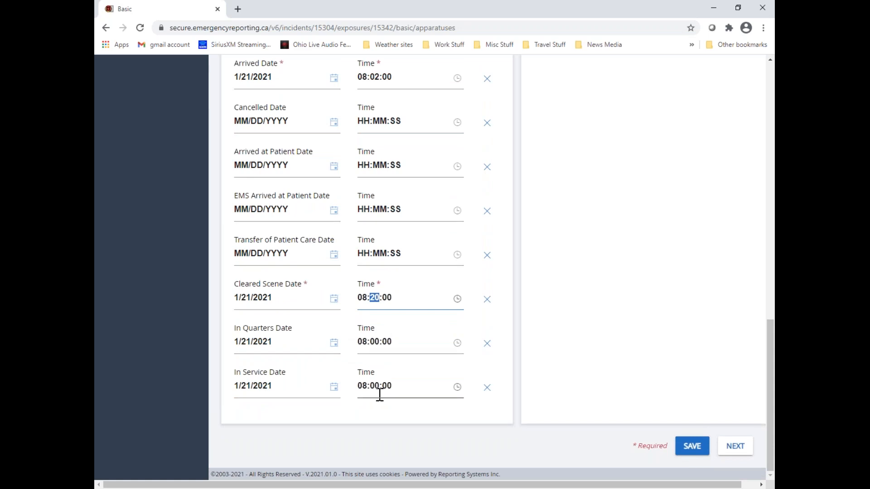
left_click(487, 345)
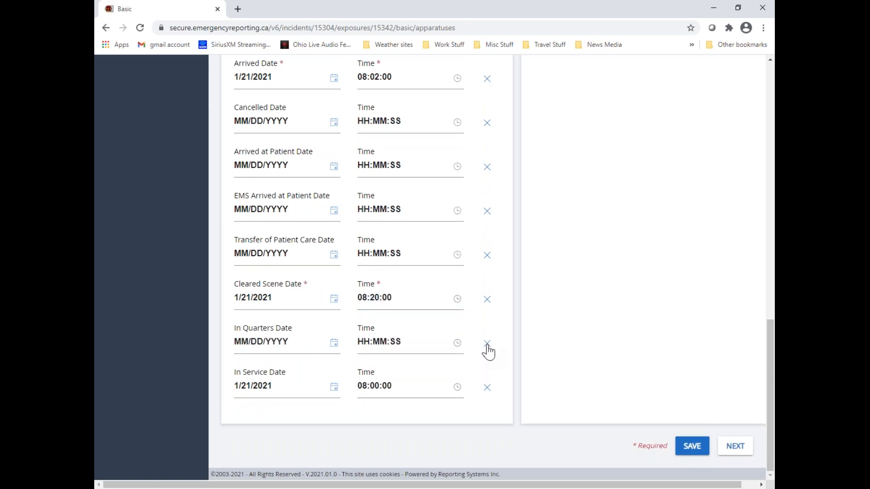
left_click(487, 390)
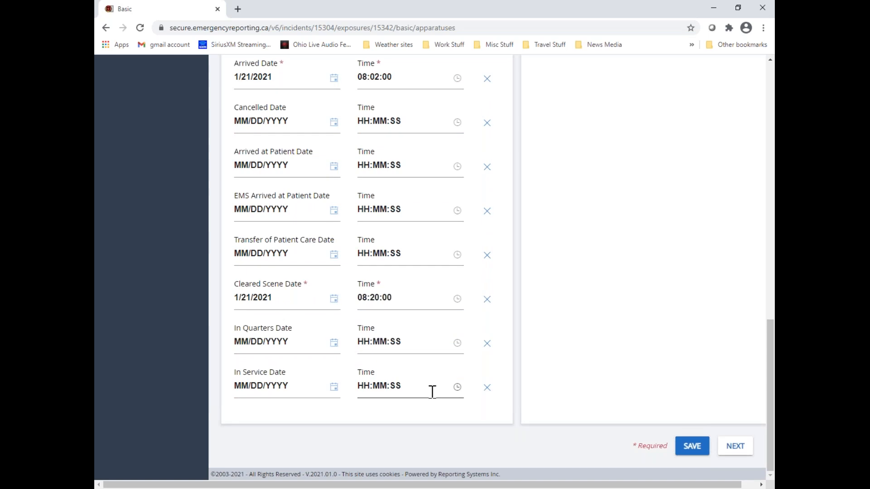
Enter 4 as the number of people on the apparatus and clear that entry again
scroll(423, 377, "up", 8)
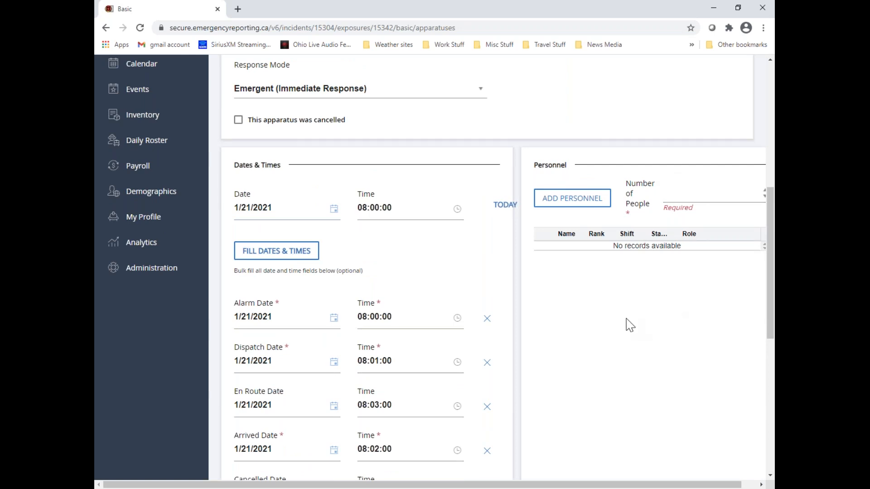
type("4")
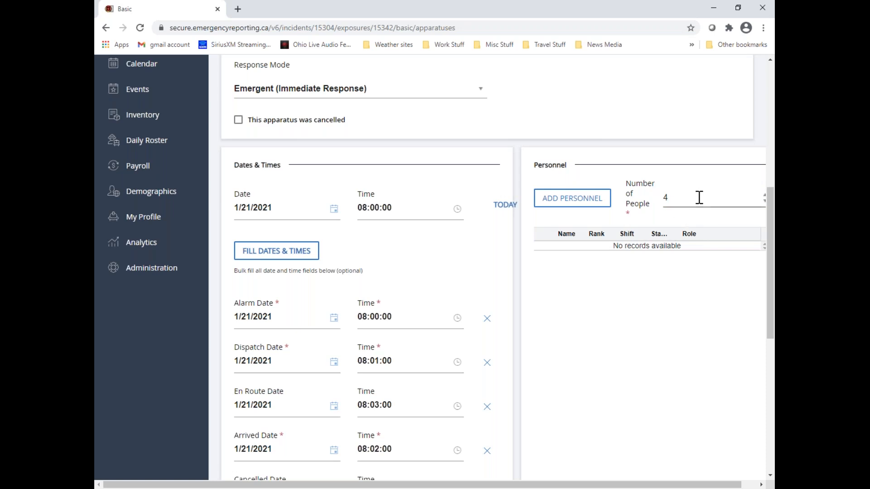
left_click_drag(670, 196, 651, 200)
key("BackSpace")
Start adding personnel to the apparatus, filter by last name and select the Administration shift member from Firehall 1
left_click(602, 199)
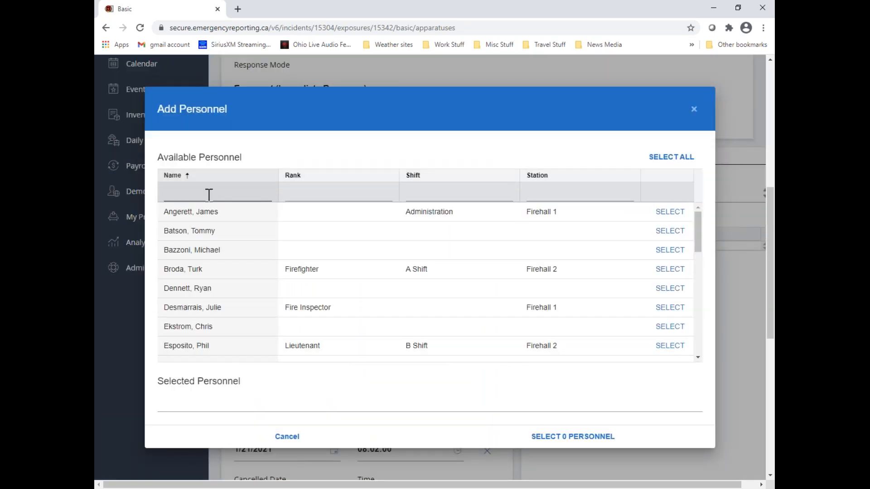
left_click(176, 194)
type("wolf")
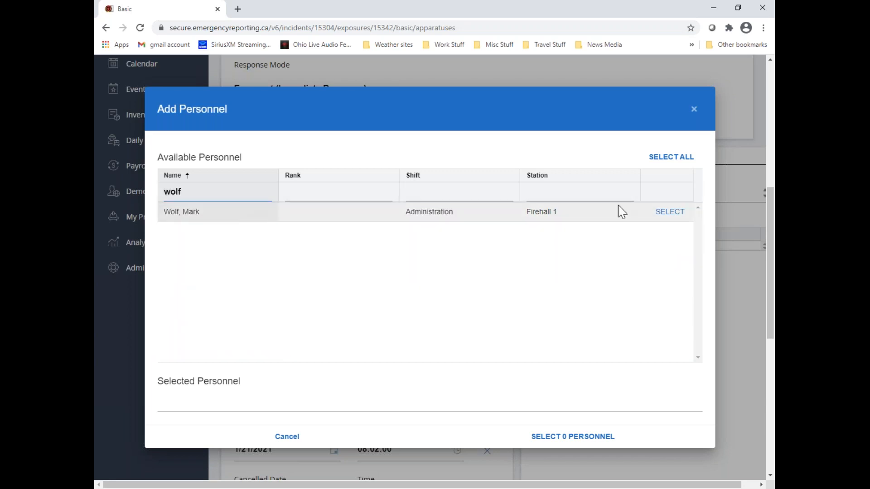
left_click(673, 213)
Replace the name filter with a shift filter of b and select the B Shift lieutenant from Firehall 2
left_click(193, 190)
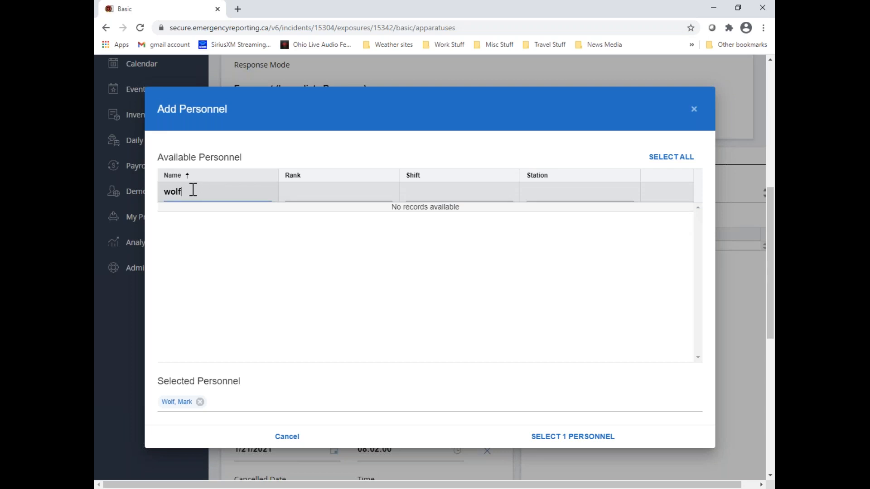
key("BackSpace")
key("BackSpace")
key("BackSpace")
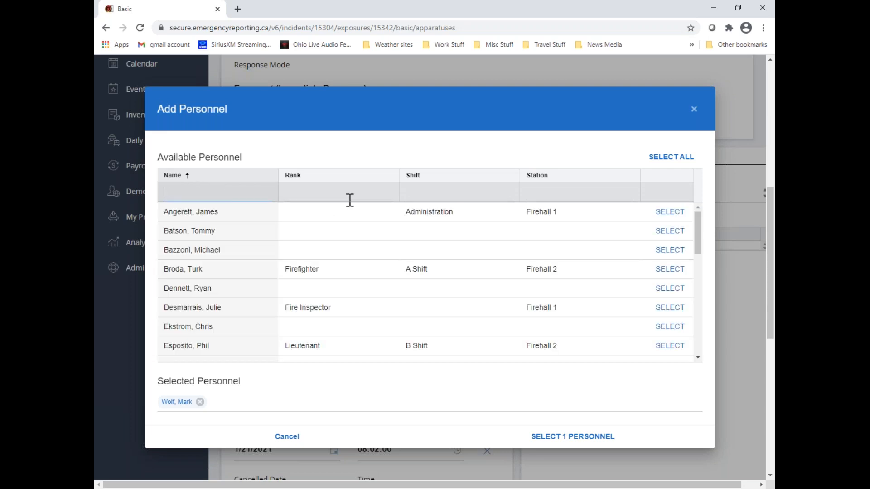
left_click(422, 193)
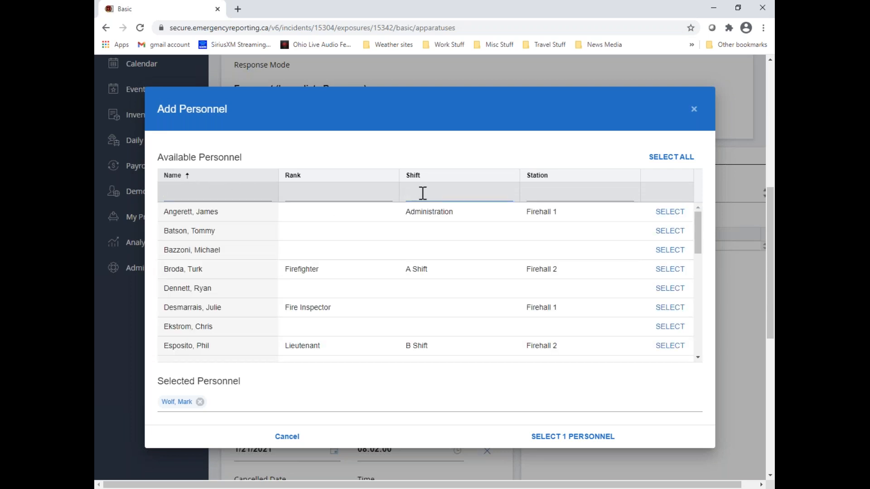
type("b")
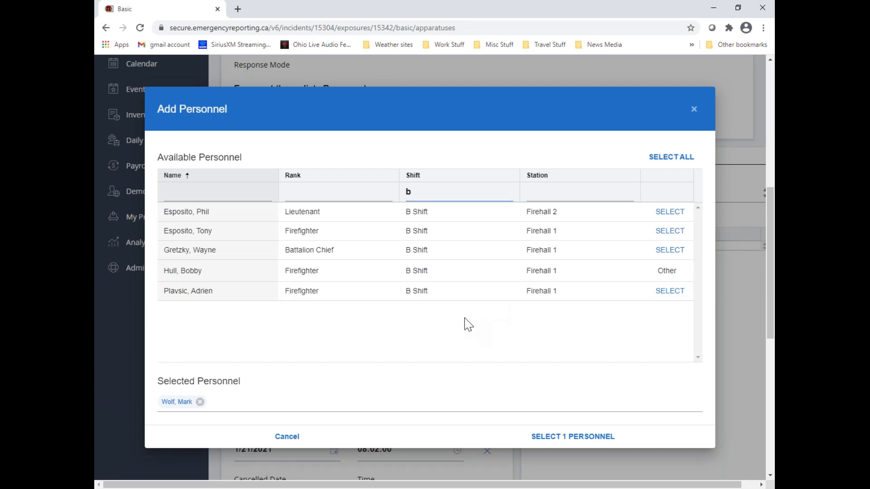
left_click(670, 211)
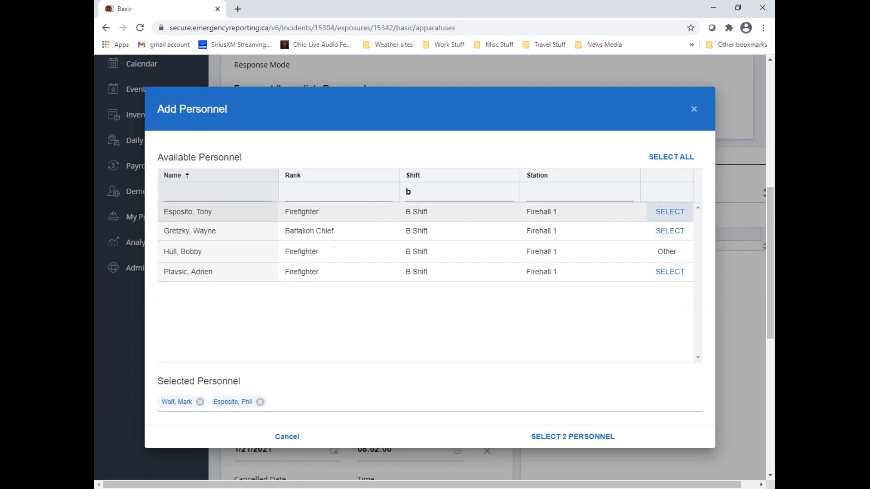
Filter the personnel by station 2 instead, select the second C Shift firefighter, and add the three selected people to the apparatus
double_click(406, 193)
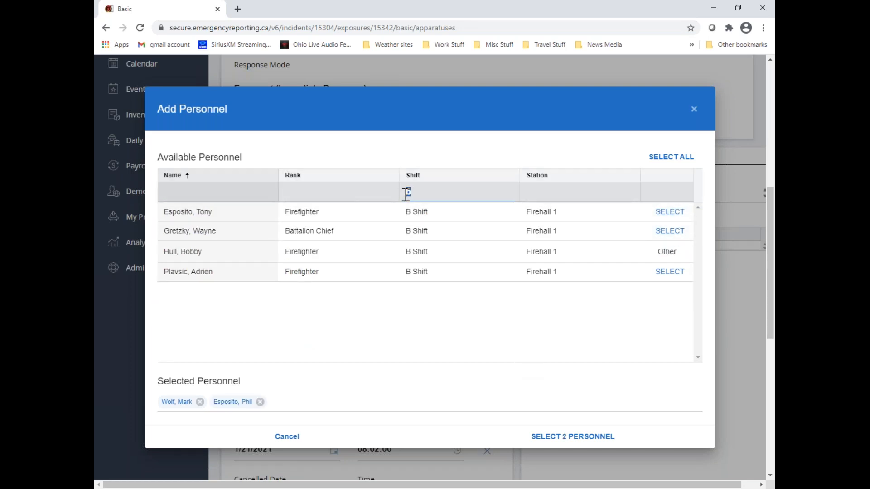
key("BackSpace")
left_click(554, 196)
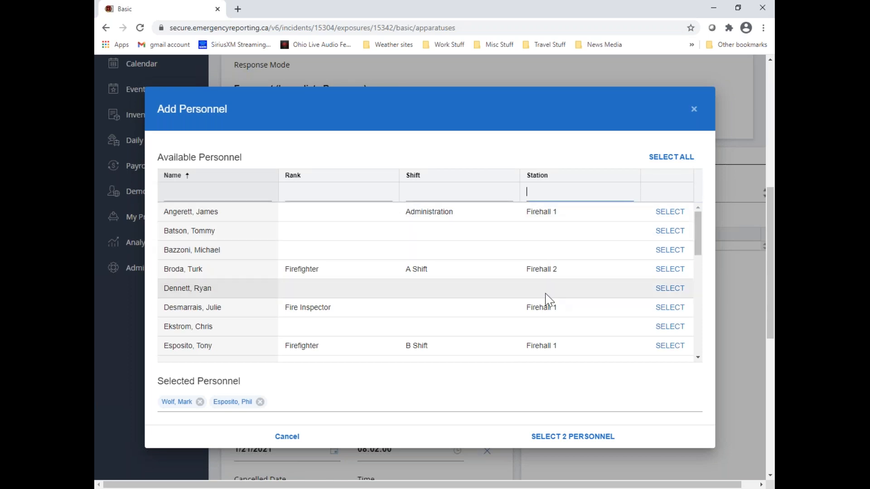
type("2")
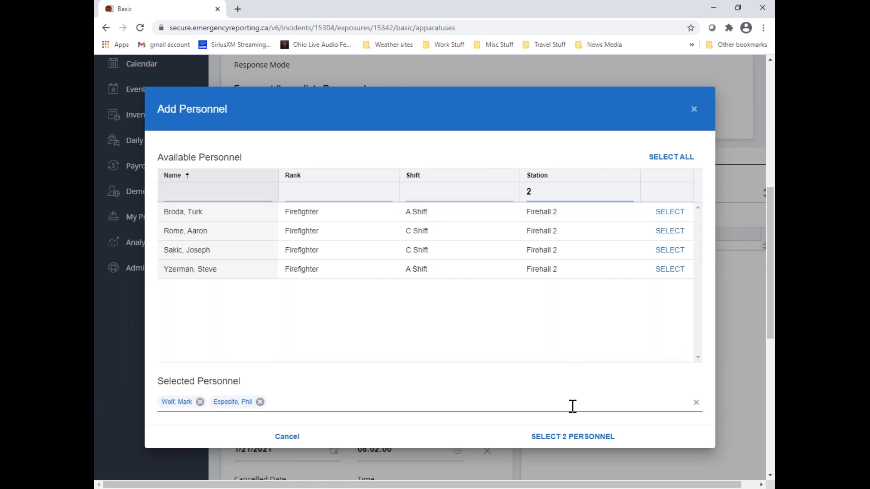
left_click(670, 250)
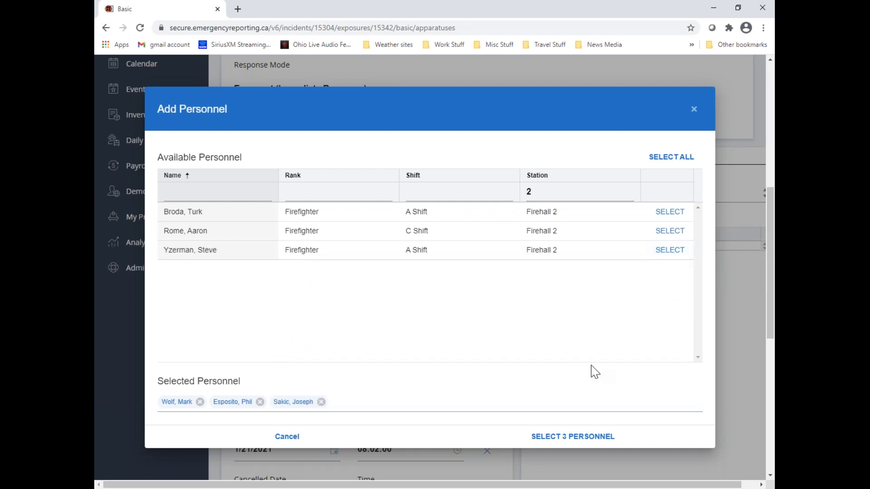
scroll(594, 371, "down", 1)
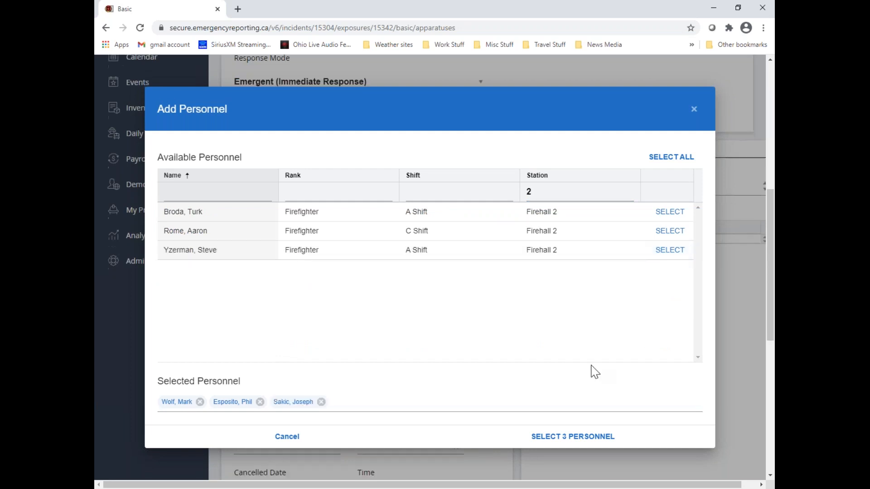
left_click(579, 439)
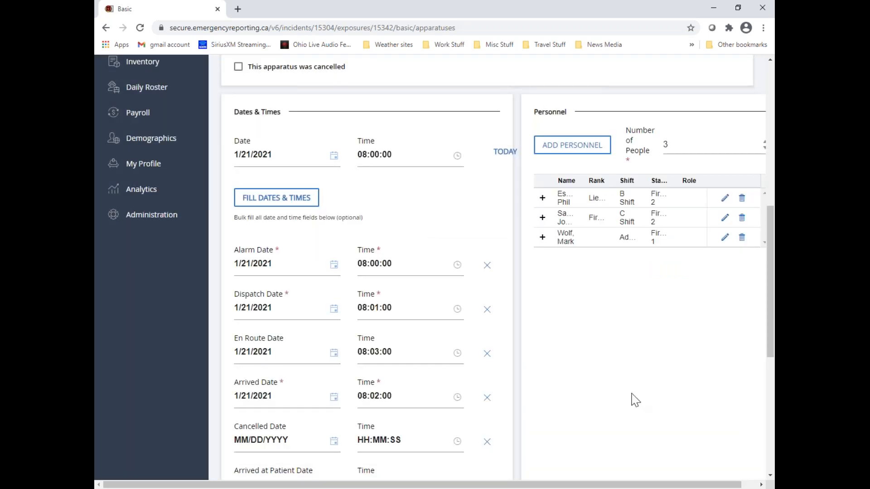
Assign the role 58 Operate apparatus or vehicle to the B Shift lieutenant in the apparatus personnel
left_click(542, 198)
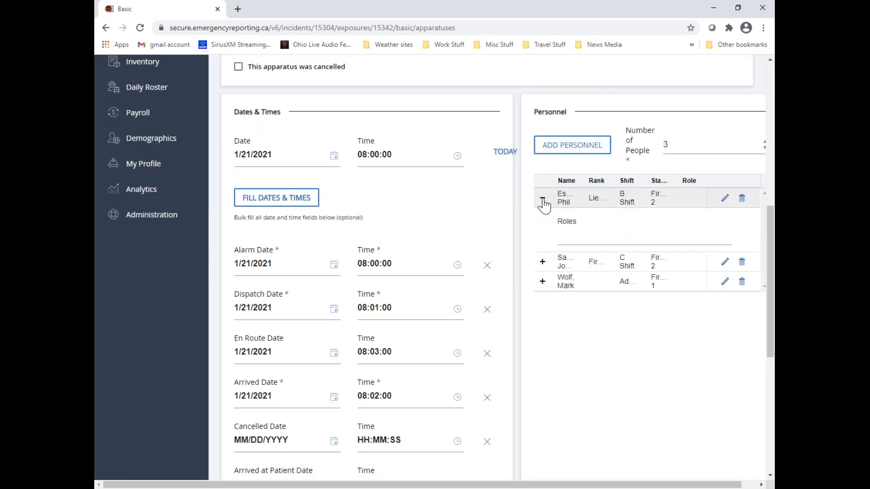
left_click(572, 232)
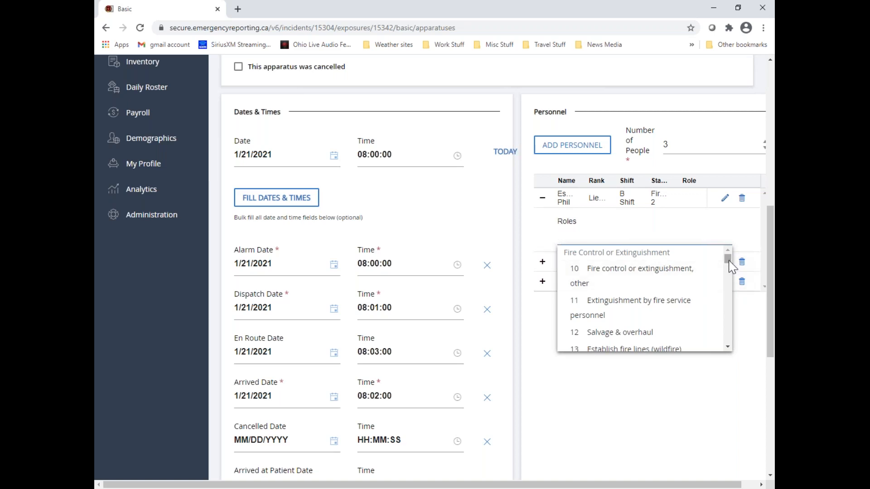
left_click_drag(729, 262, 730, 312)
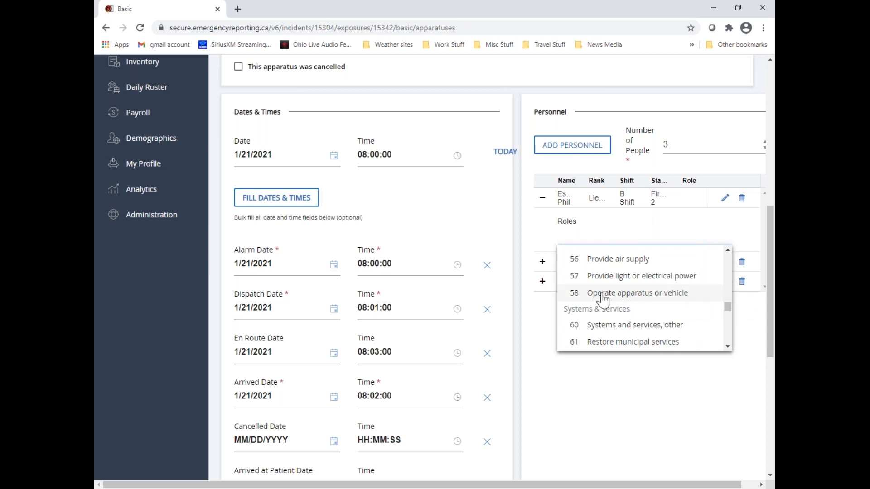
left_click(674, 299)
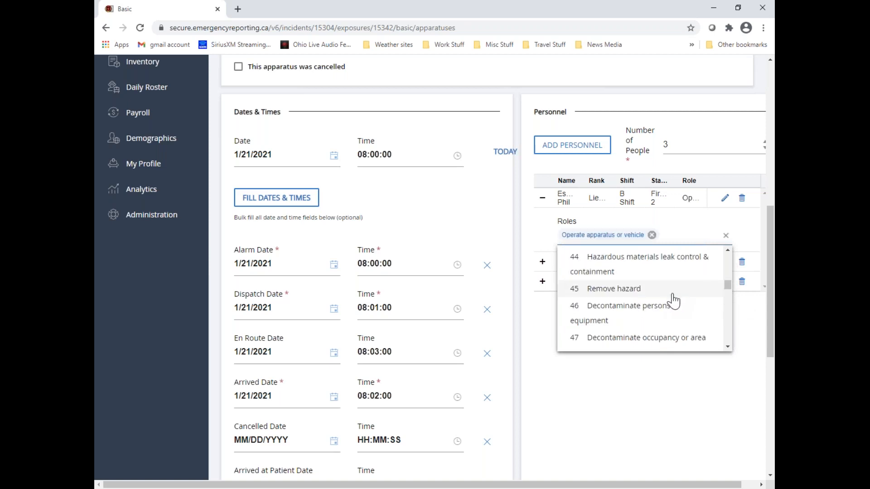
left_click(560, 402)
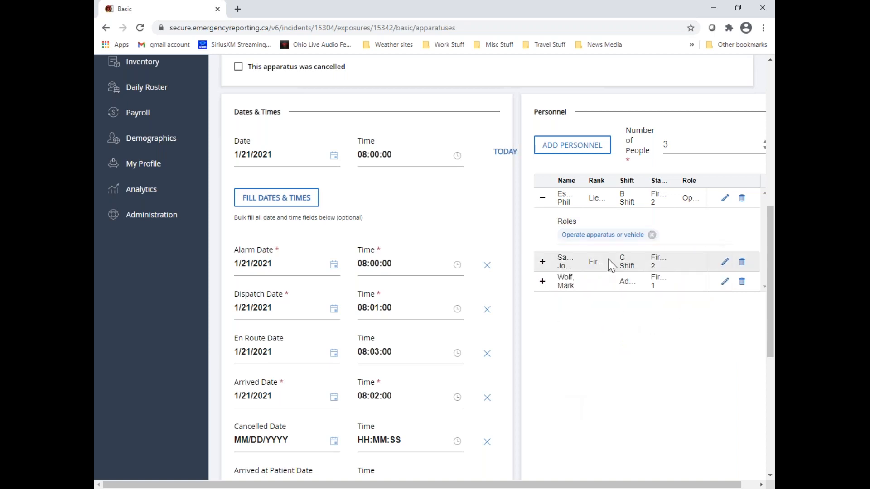
Assign the role 81 Incident command to the C Shift firefighter in the apparatus personnel
left_click(725, 266)
left_click(585, 301)
type("in")
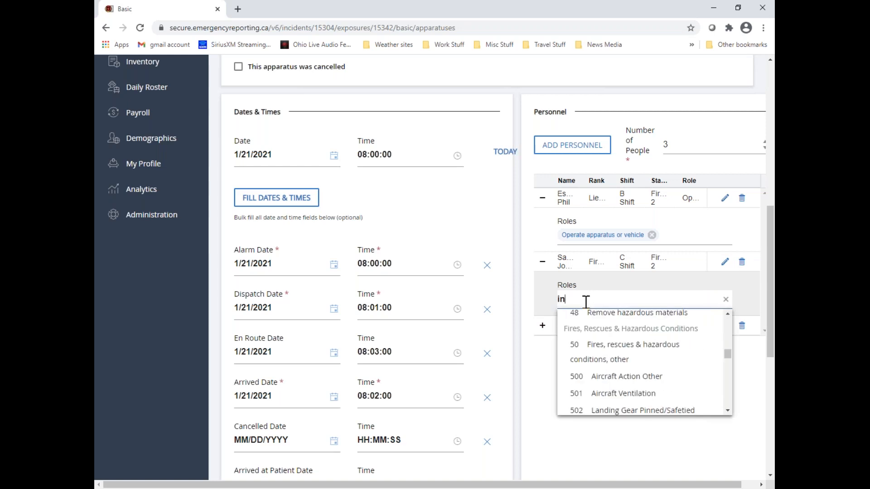
type("ci")
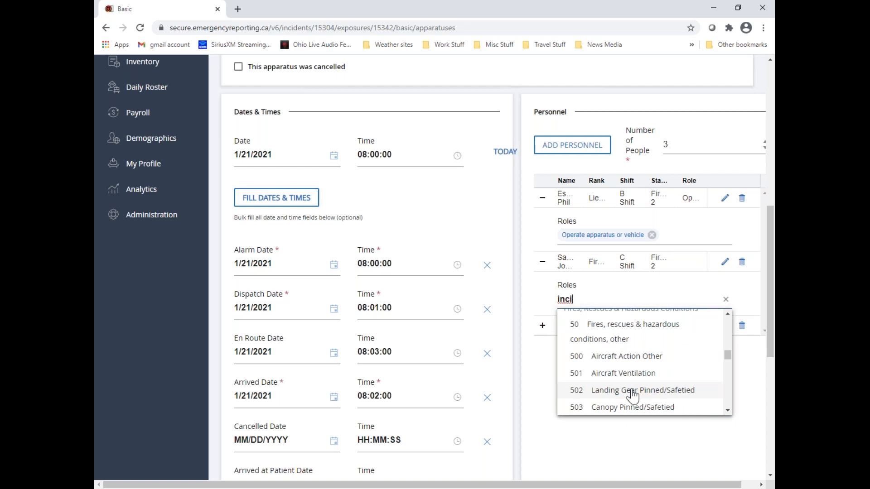
scroll(632, 396, "down", 10)
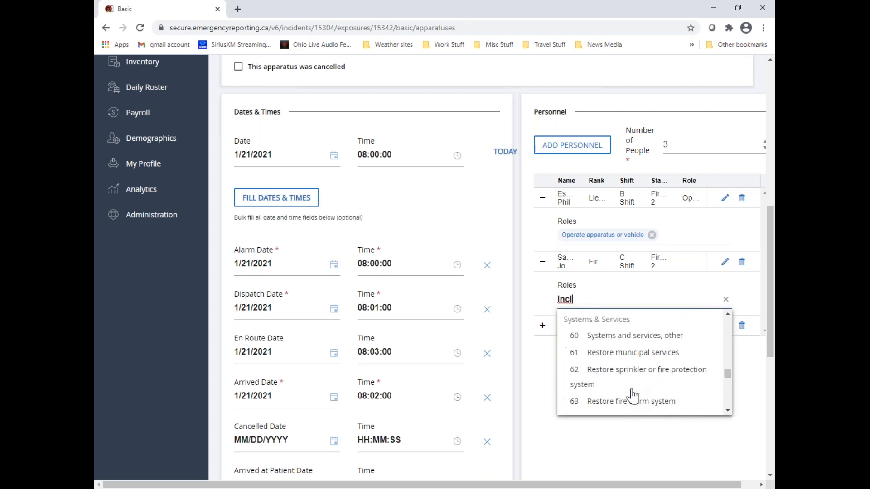
scroll(632, 396, "down", 5)
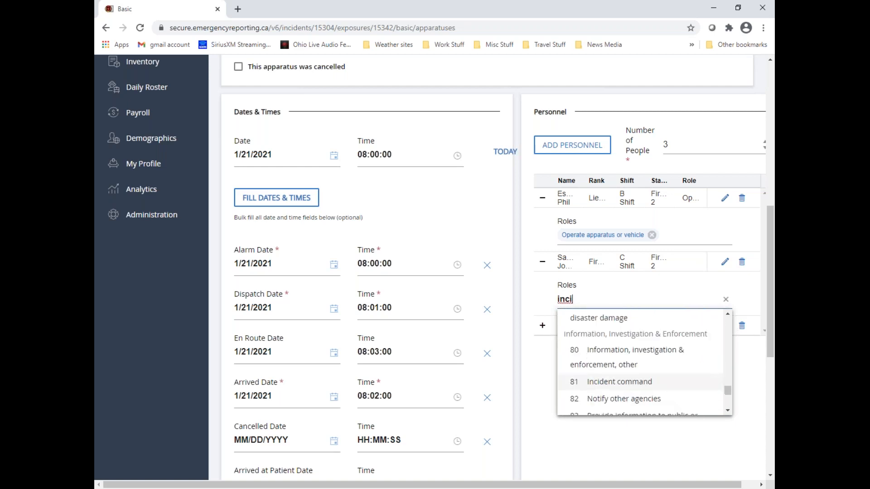
scroll(634, 349, "down", 1)
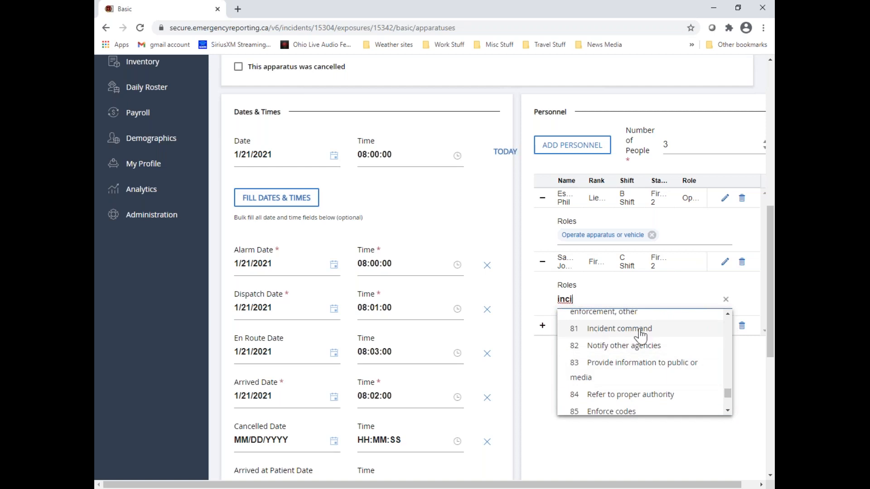
left_click(646, 336)
left_click(608, 453)
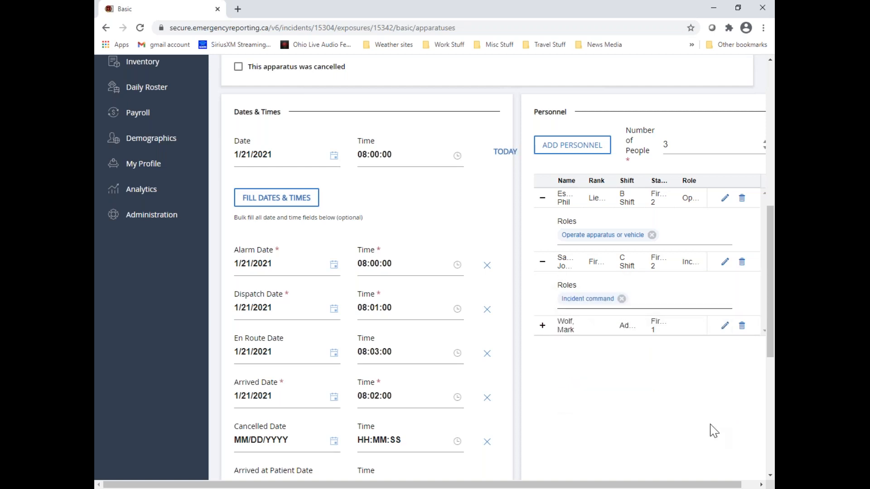
scroll(683, 436, "up", 1)
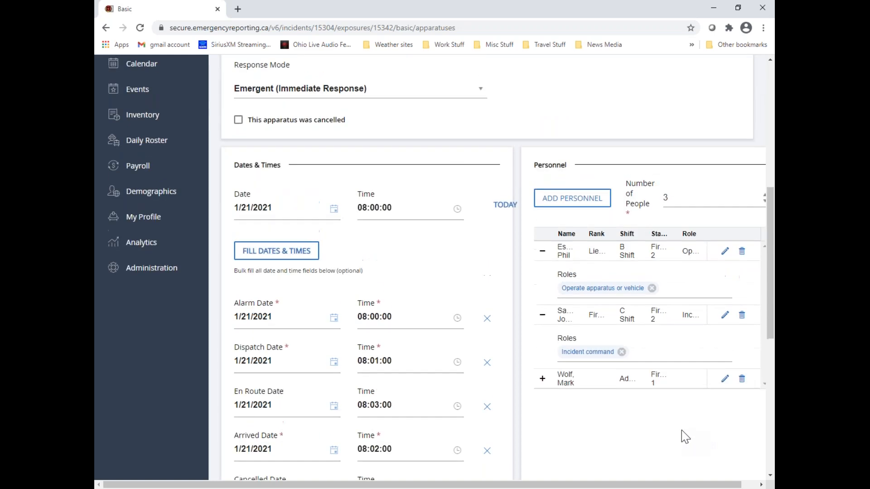
Save the completed apparatus record and go back to the apparatus, personnel and times page
scroll(683, 436, "up", 2)
scroll(681, 434, "down", 10)
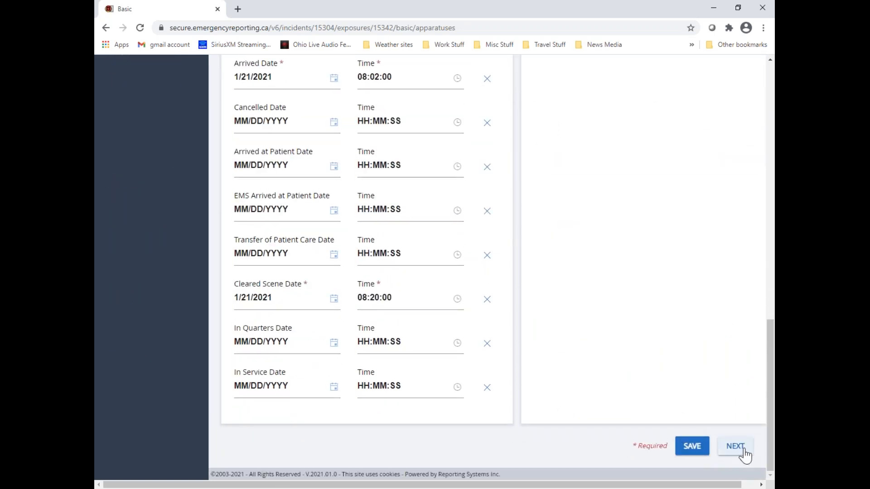
left_click(735, 446)
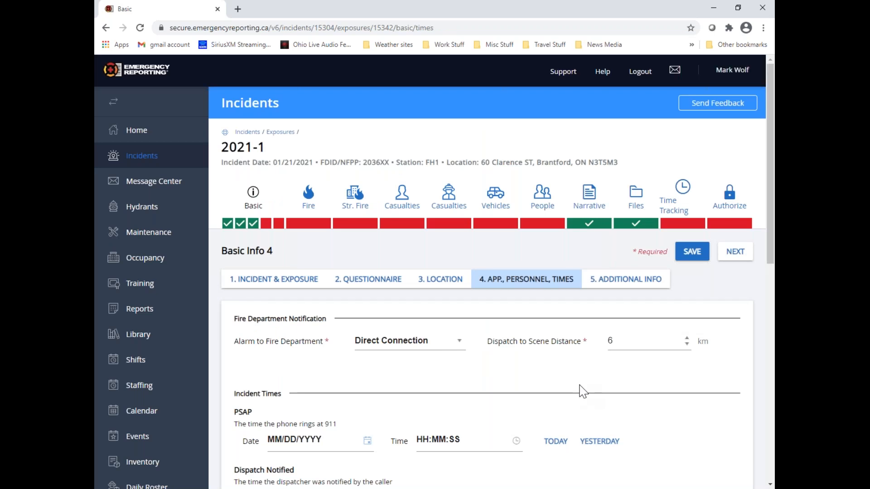
Reopen apparatus P-2, correct its Arrived time so it does not precede the En Route time, and save the record
scroll(578, 389, "down", 5)
scroll(569, 394, "down", 5)
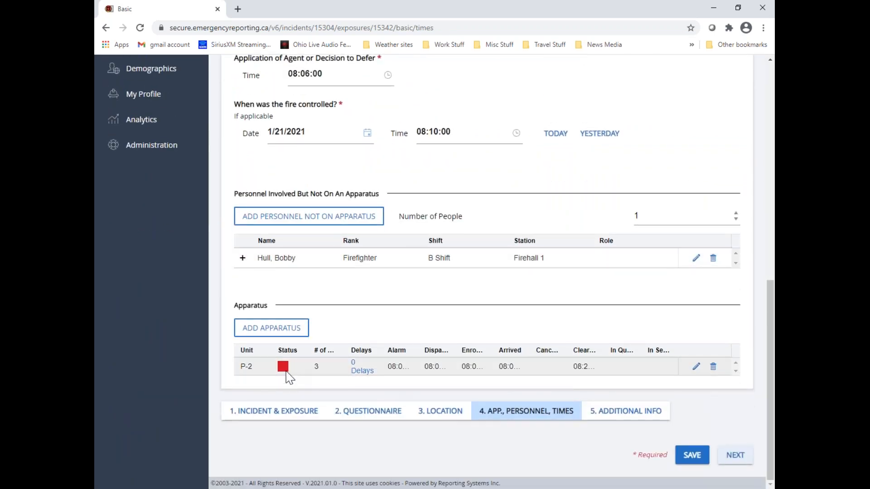
left_click(696, 367)
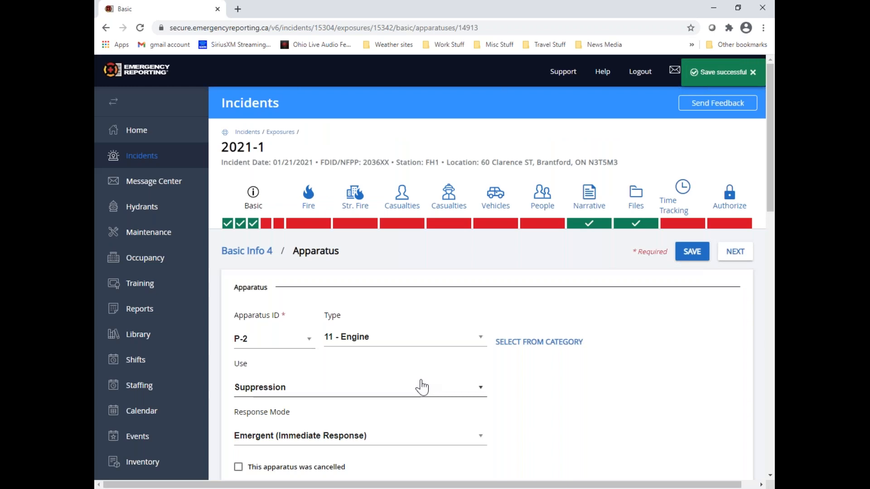
scroll(420, 384, "down", 3)
scroll(467, 365, "down", 5)
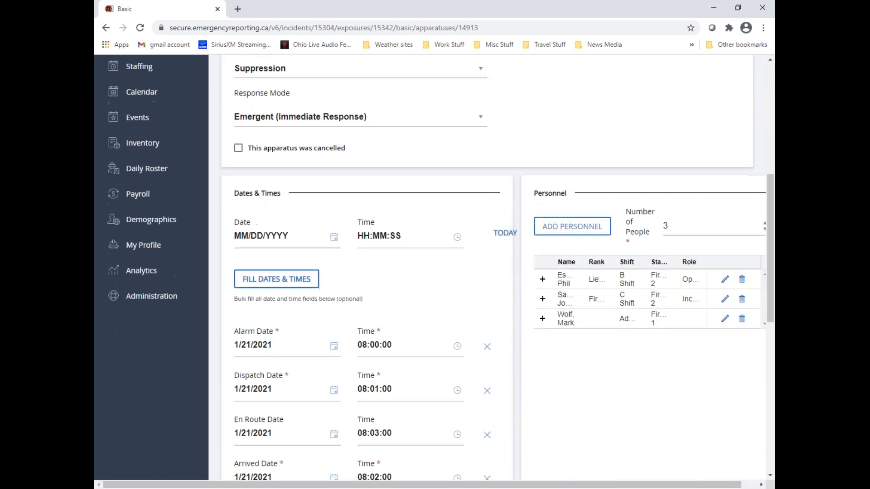
scroll(416, 334, "down", 2)
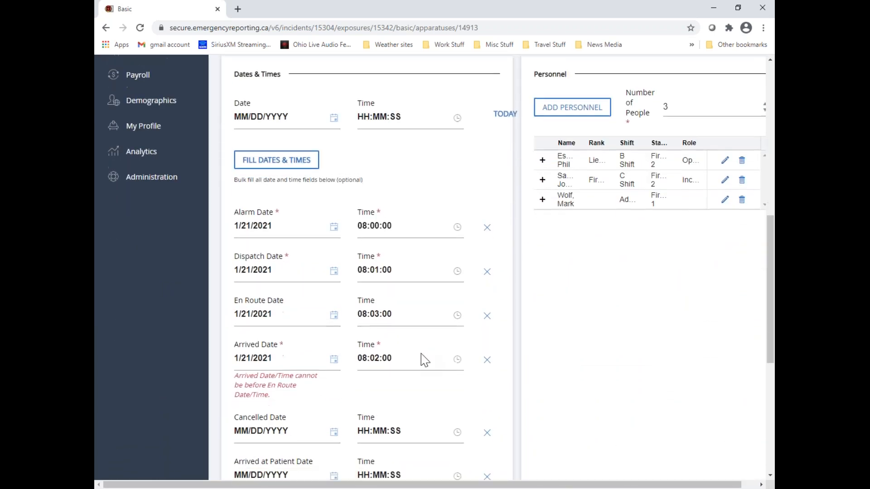
left_click(374, 320)
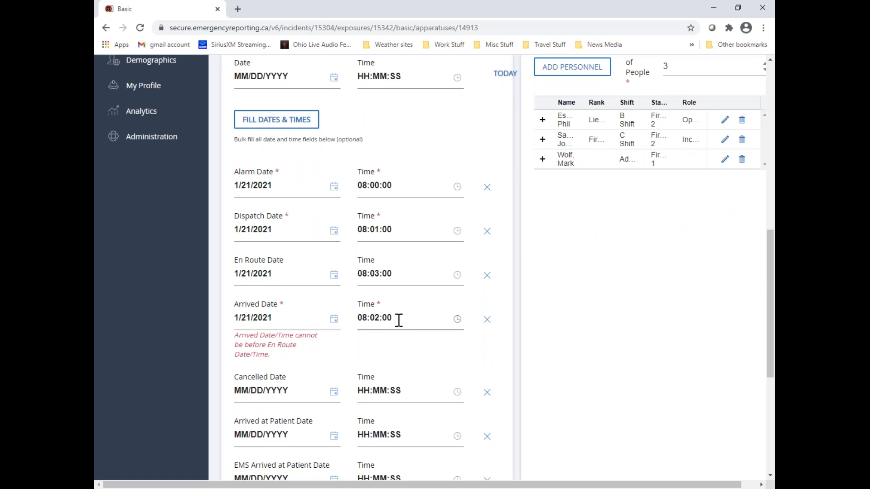
left_click(395, 183)
left_click(377, 319)
scroll(600, 385, "up", 5)
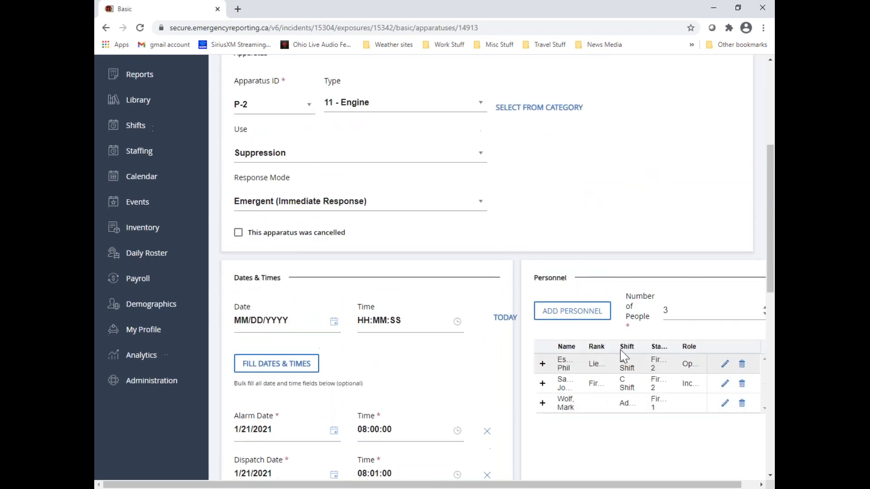
scroll(624, 358, "up", 4)
left_click(736, 201)
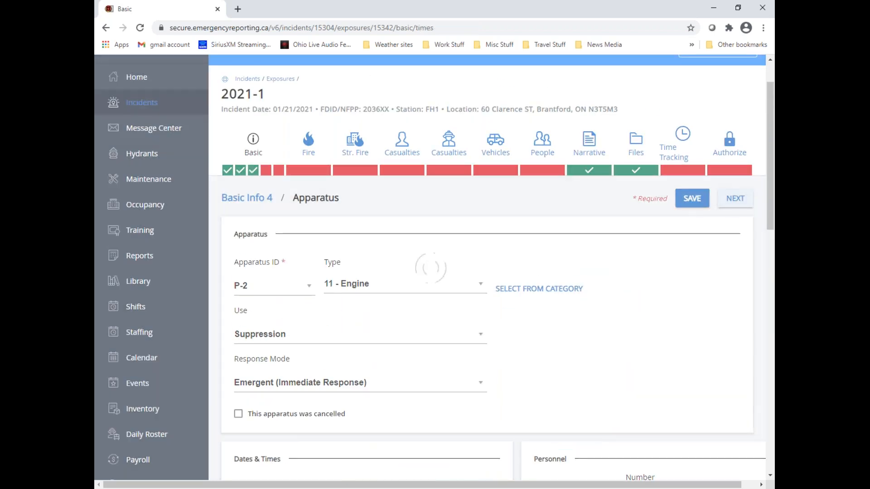
Check the status of apparatus P-2 in the apparatus list and continue to the Additional Info section
scroll(436, 363, "down", 2)
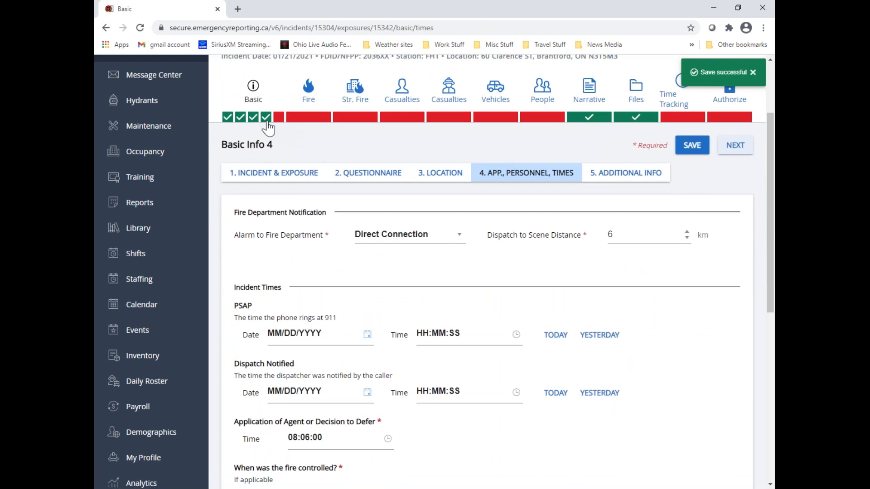
scroll(469, 394, "down", 3)
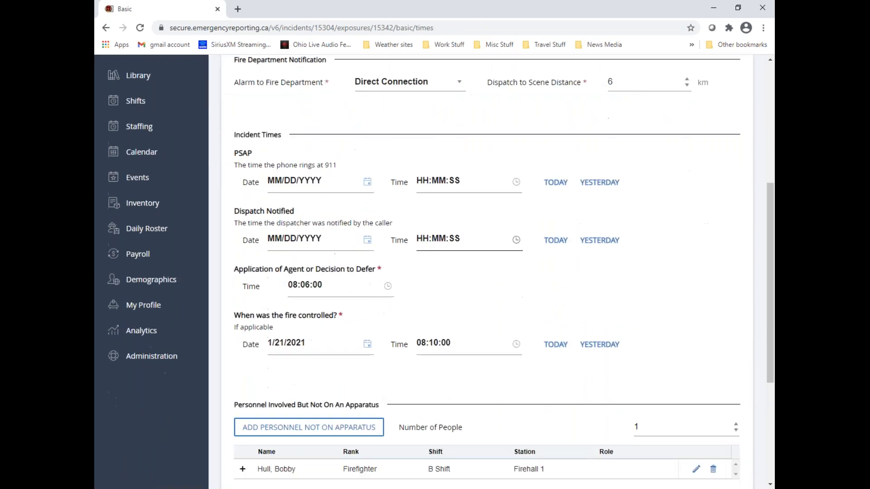
scroll(285, 382, "down", 5)
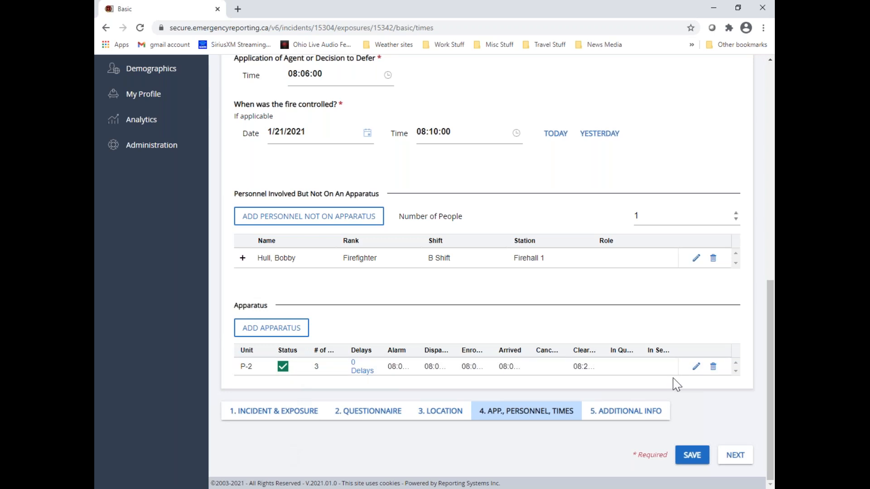
scroll(673, 384, "up", 10)
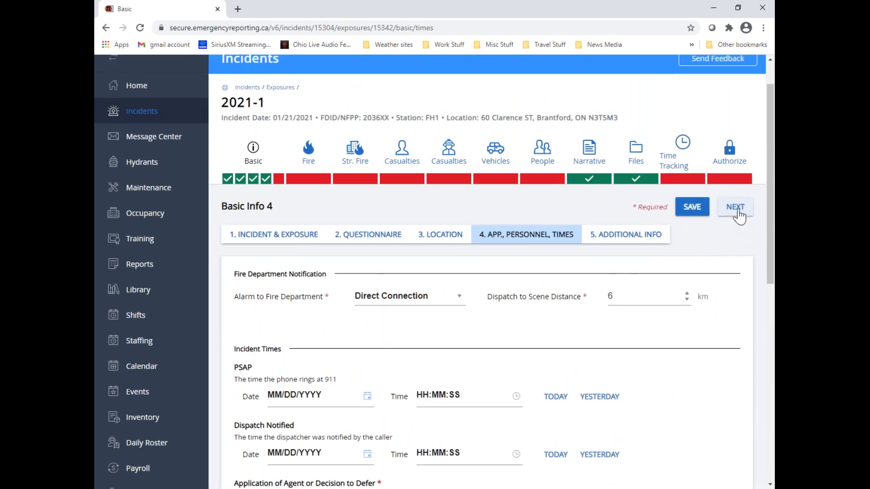
left_click(736, 210)
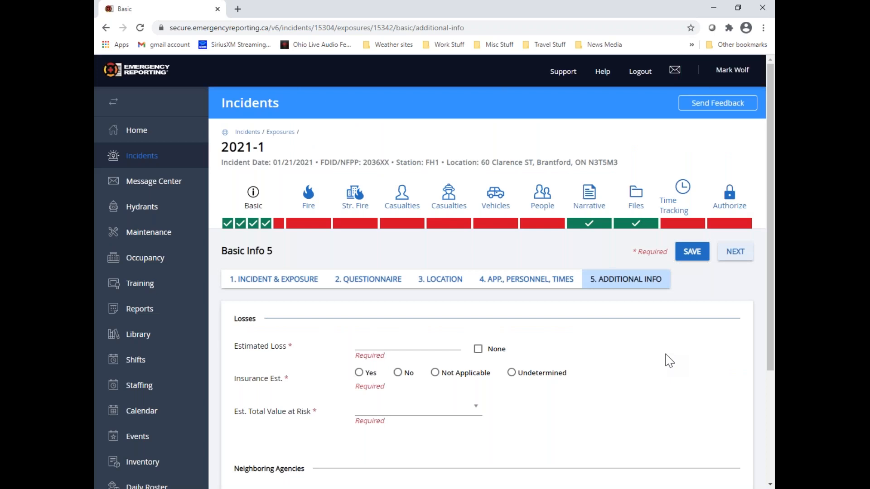
Set the Est. Total Value at Risk to 4 $50,000 to $99,999
left_click(411, 346)
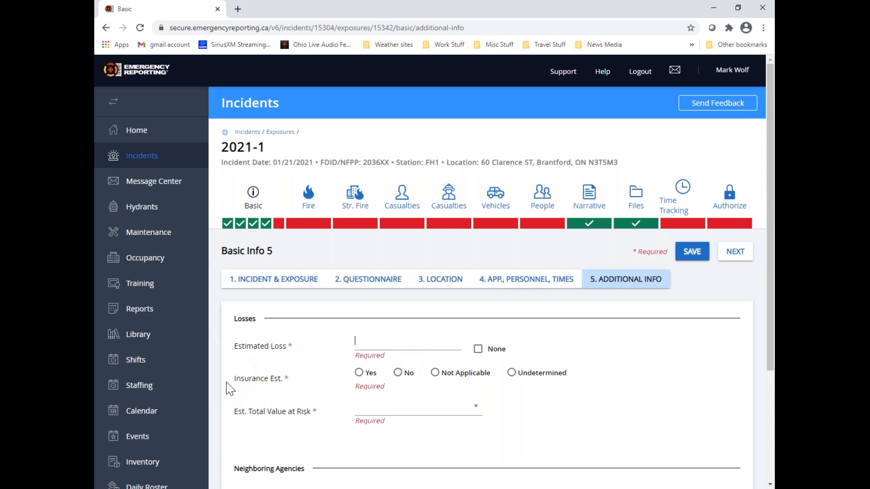
left_click(403, 410)
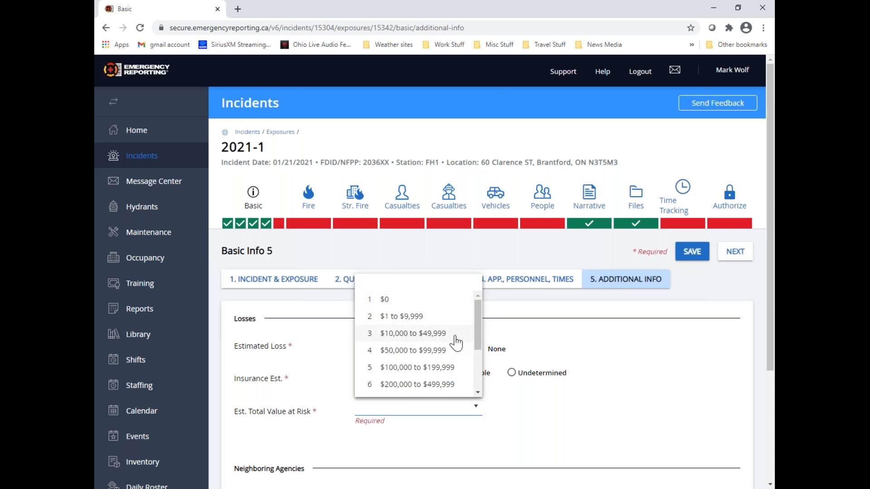
mouse_move(476, 334)
left_mouse_down()
mouse_move(480, 386)
mouse_move(480, 345)
left_mouse_up()
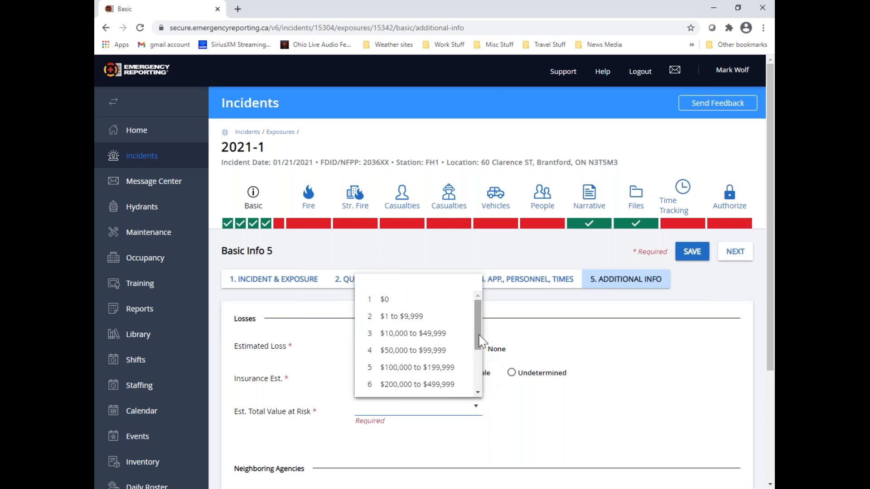
left_click(444, 352)
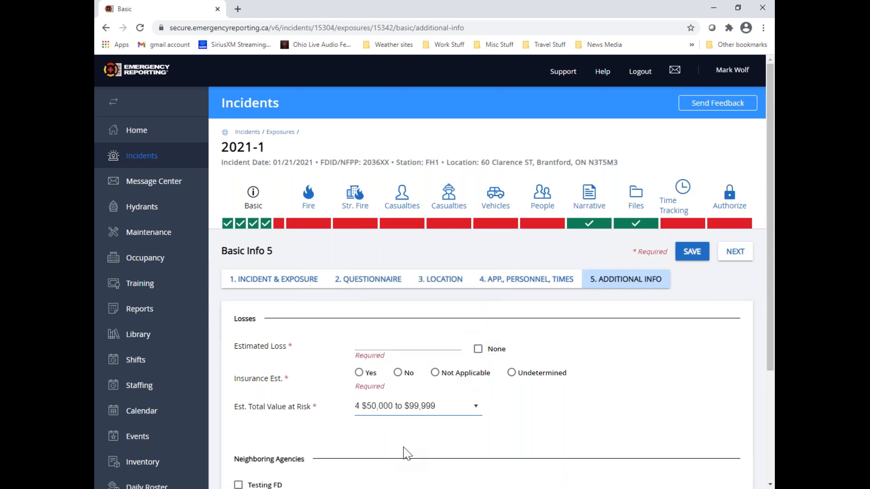
Enter an Estimated Loss of 1,200 and set the Insurance Est. to Undetermined
left_click(380, 345)
type("1200")
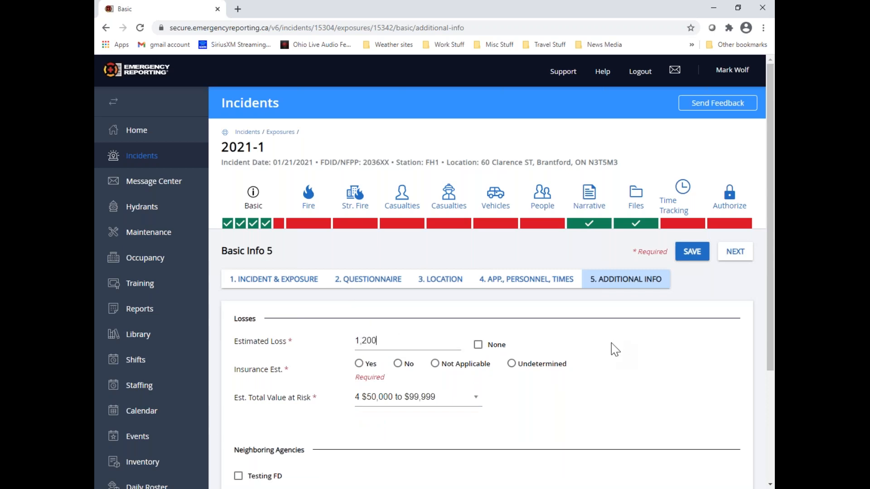
left_click(477, 345)
left_click(478, 345)
left_click(370, 342)
type("1,200")
left_click(511, 364)
Mark Testing FD as a neighboring agency, then save and continue to the Fire section
scroll(584, 379, "down", 3)
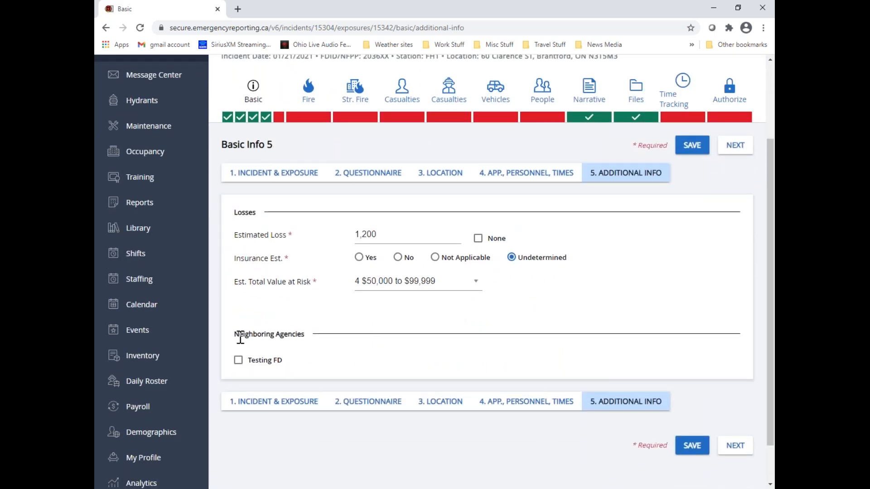
left_click_drag(234, 335, 304, 344)
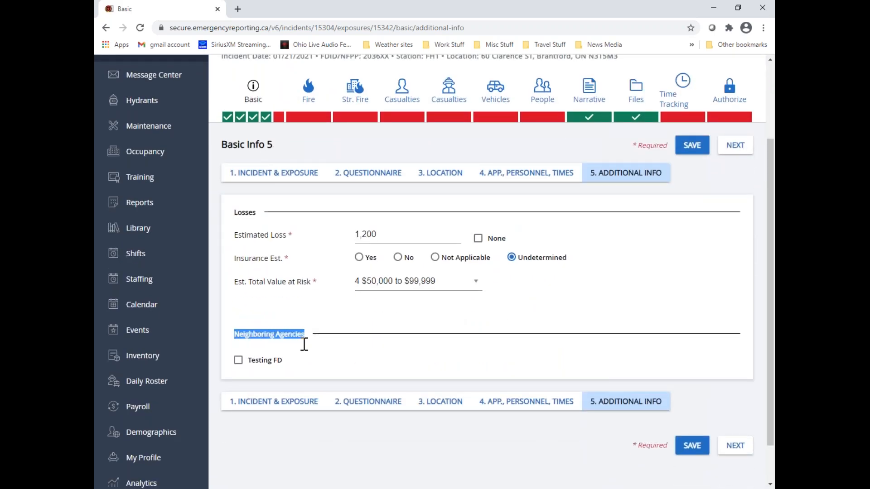
left_click(319, 374)
left_click(238, 360)
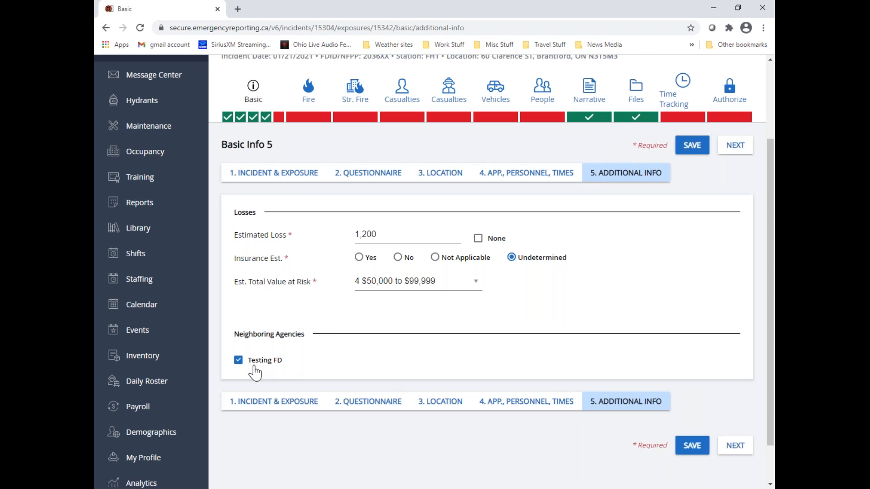
left_click_drag(234, 333, 307, 335)
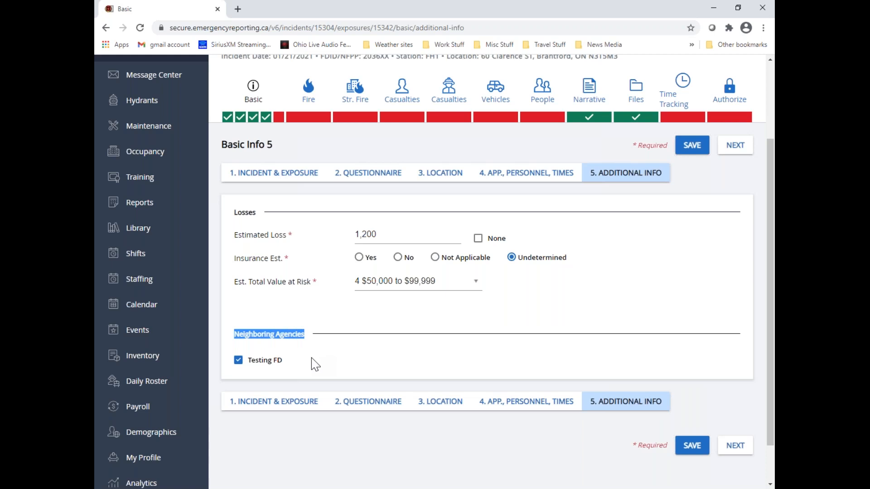
left_click(531, 329)
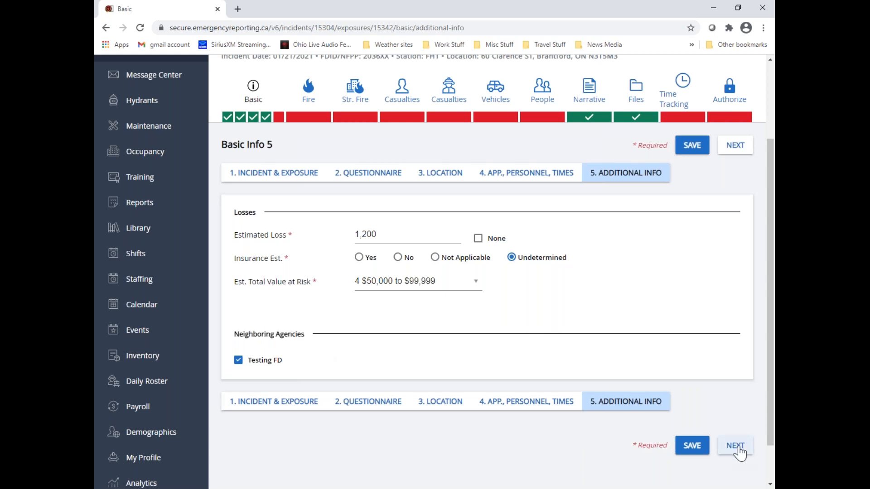
left_click(738, 447)
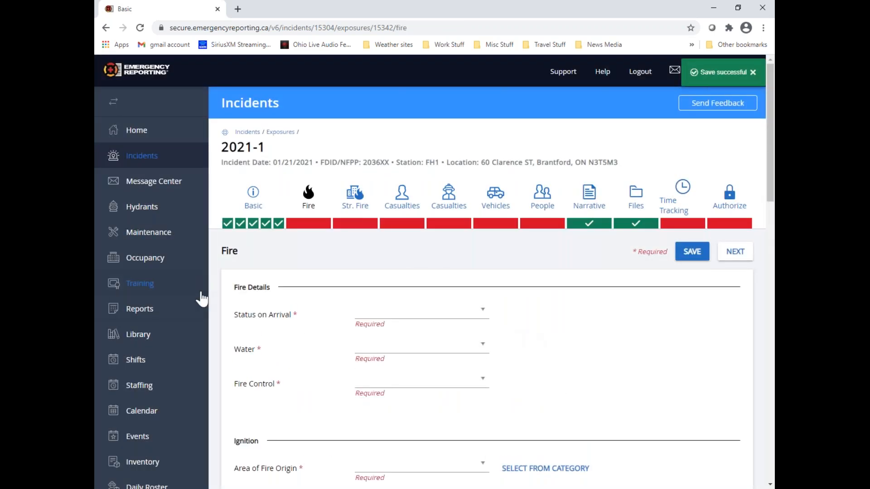
Set Status on Arrival to 4 Flames showing from small area and Water to 4 Tanker shuttle service available (no hydrant)
left_click(484, 314)
scroll(435, 349, "down", 2)
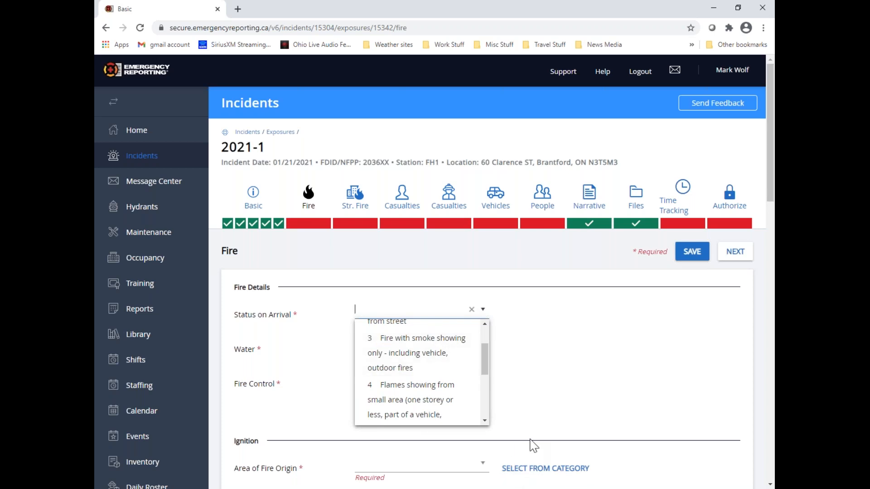
left_click(413, 401)
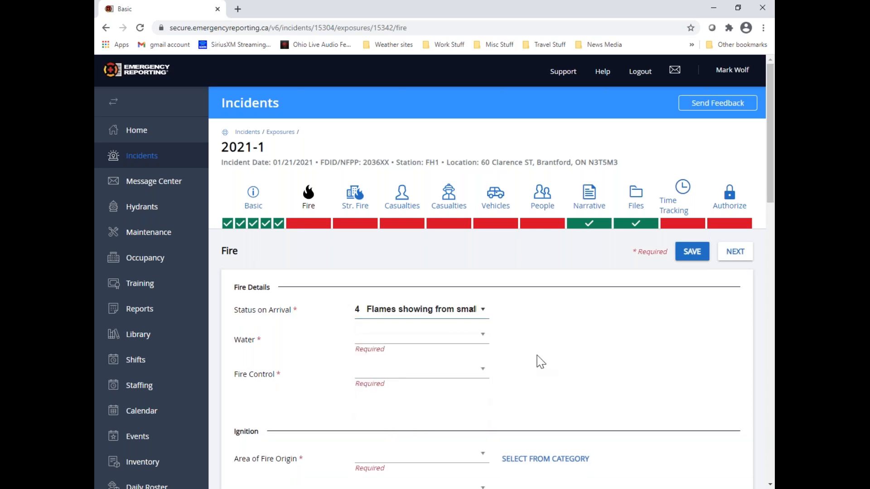
left_click(483, 335)
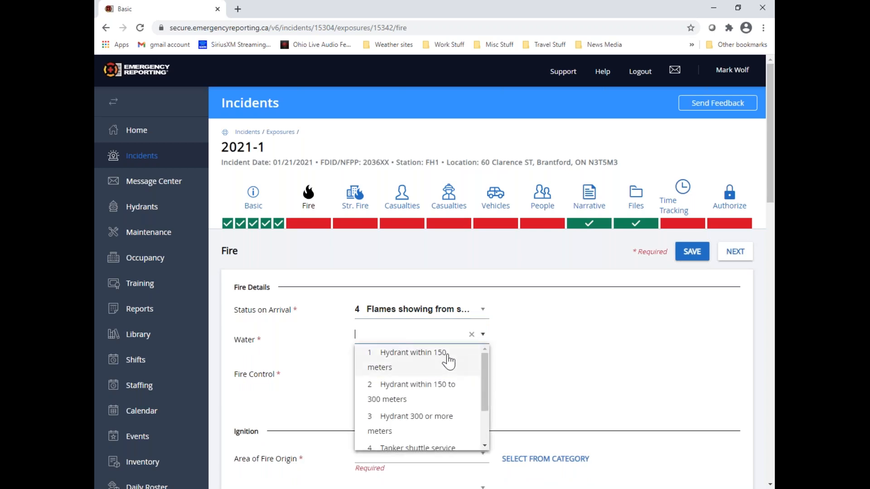
scroll(448, 361, "down", 2)
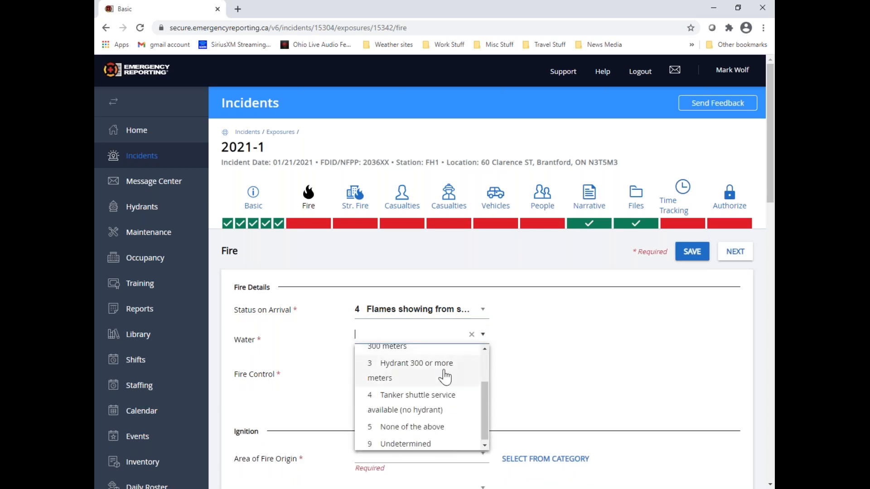
left_click(458, 410)
Set Fire Control to 1 Extinguished by fire department
left_click(484, 361)
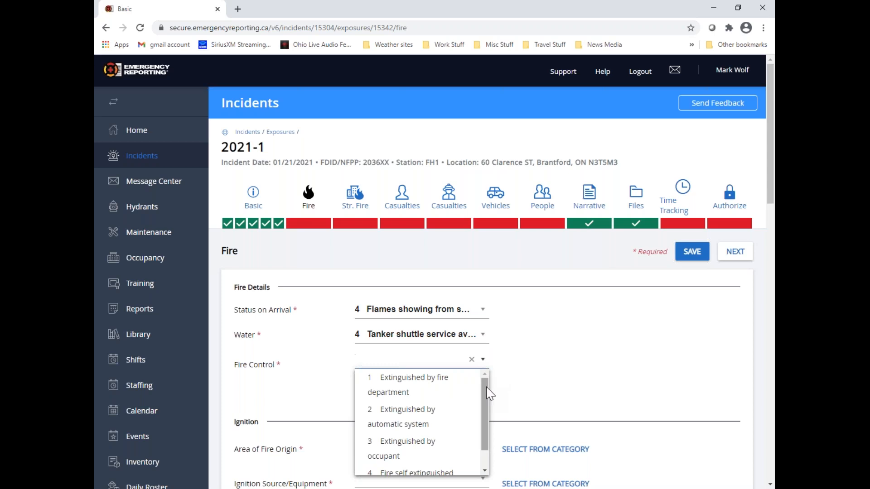
left_click_drag(486, 387, 478, 405)
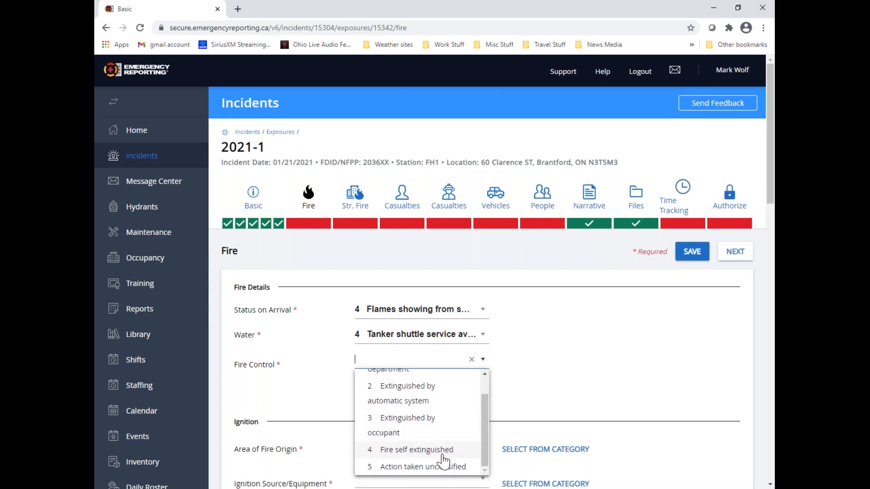
scroll(455, 462, "up", 3)
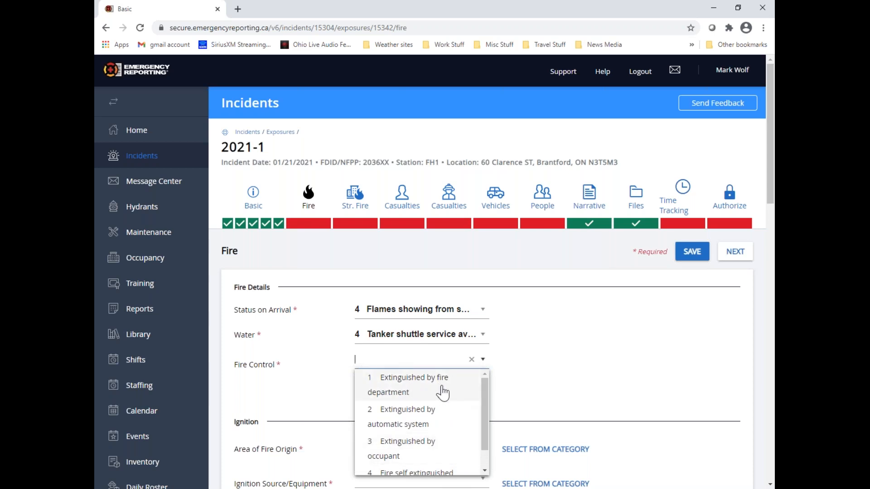
left_click(443, 392)
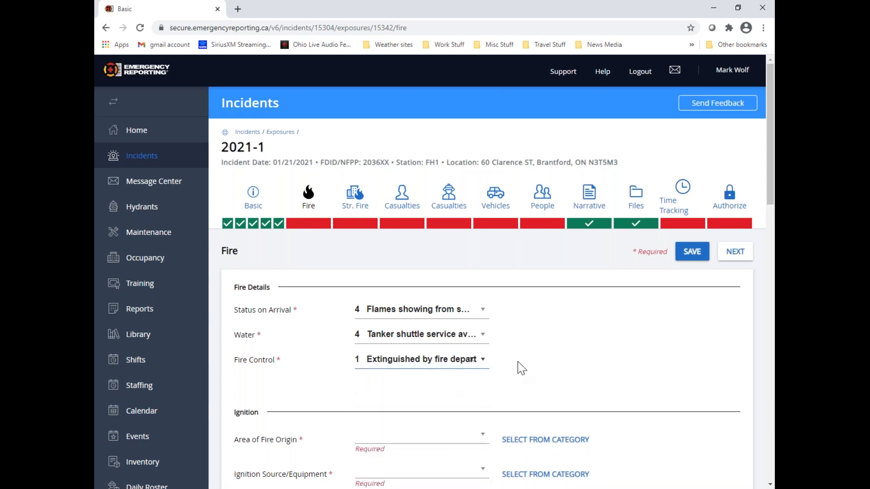
Search the Area of Fire Origin categories for "hall" and set the field to 12 Hallway, Corridor
scroll(547, 357, "down", 2)
scroll(548, 356, "down", 1)
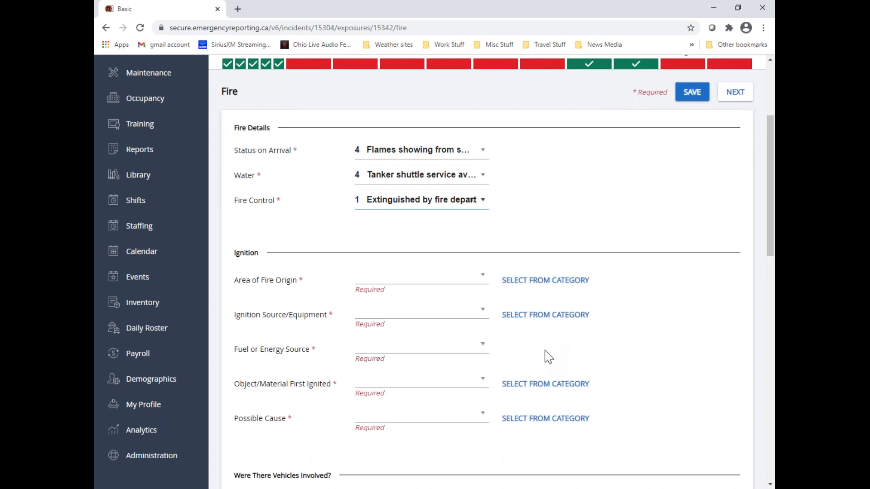
left_click(541, 282)
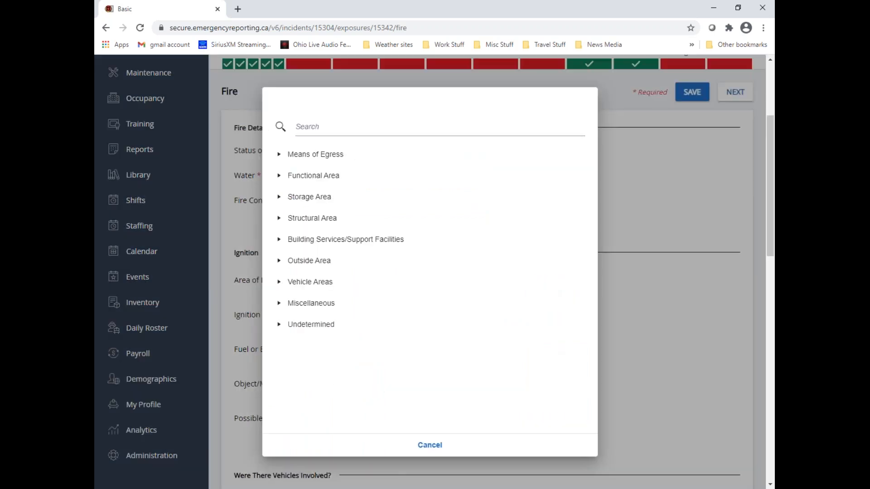
left_click(279, 155)
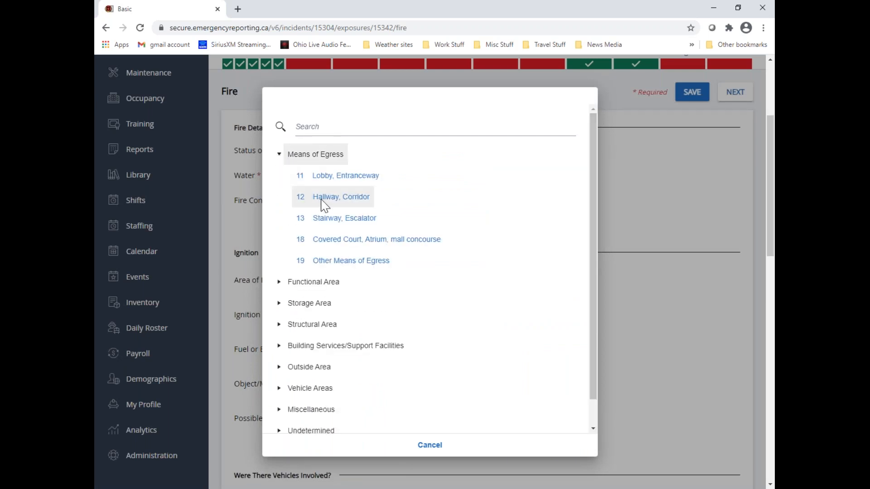
left_click(319, 129)
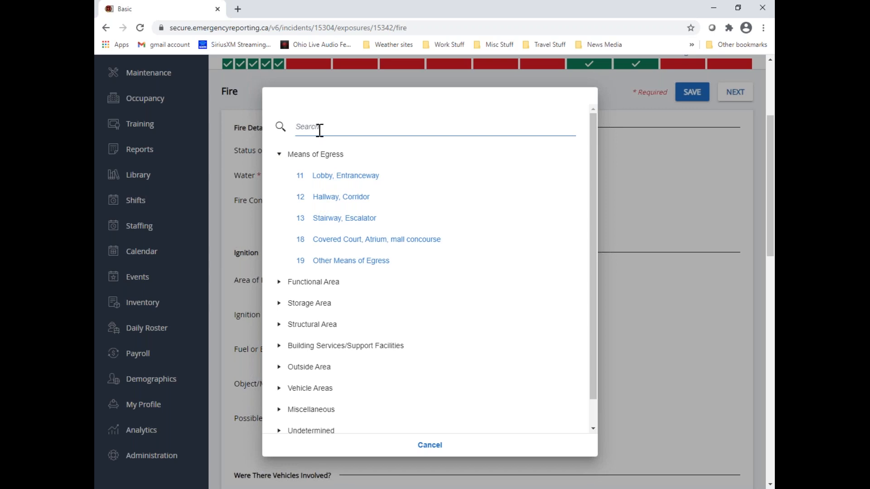
type("hall")
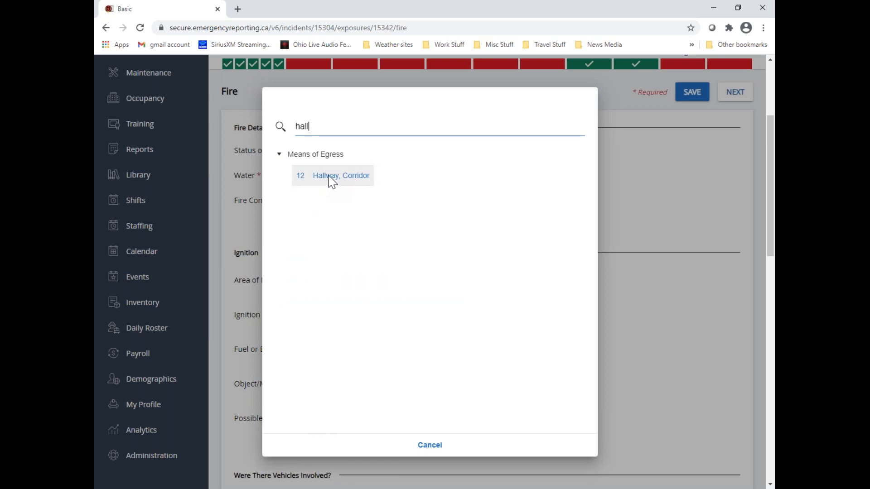
left_click(330, 177)
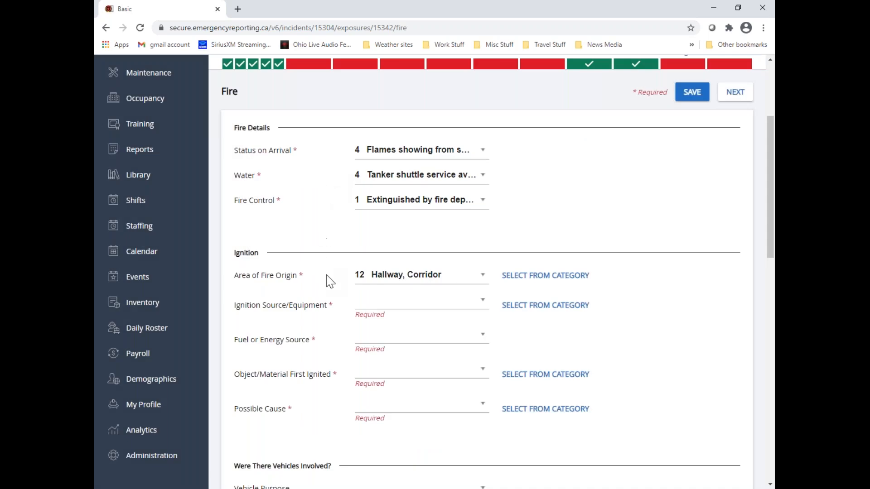
Set Ignition Source/Equipment to 32 Water Heater and Fuel or Energy Source to 14 Ethanol
left_click(417, 298)
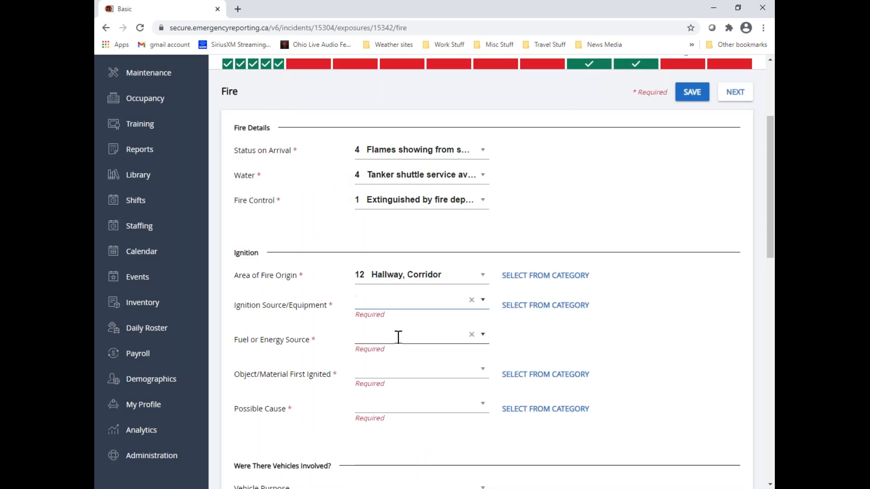
type("32")
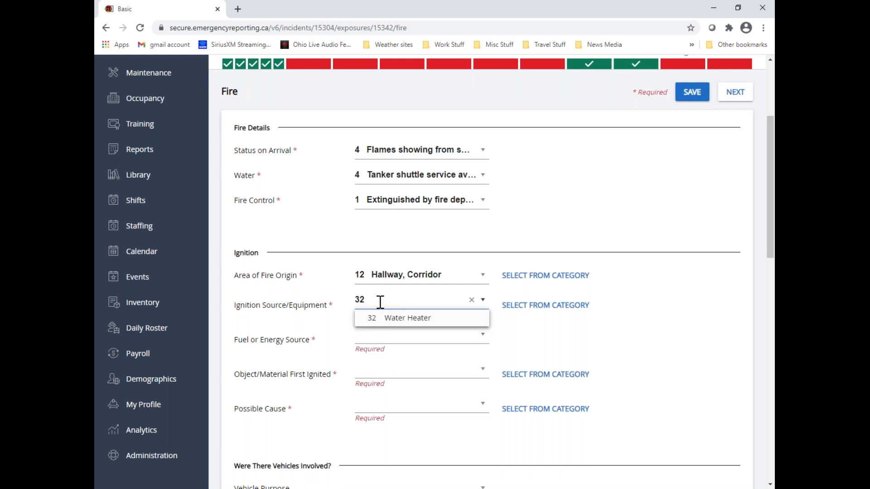
left_click(415, 319)
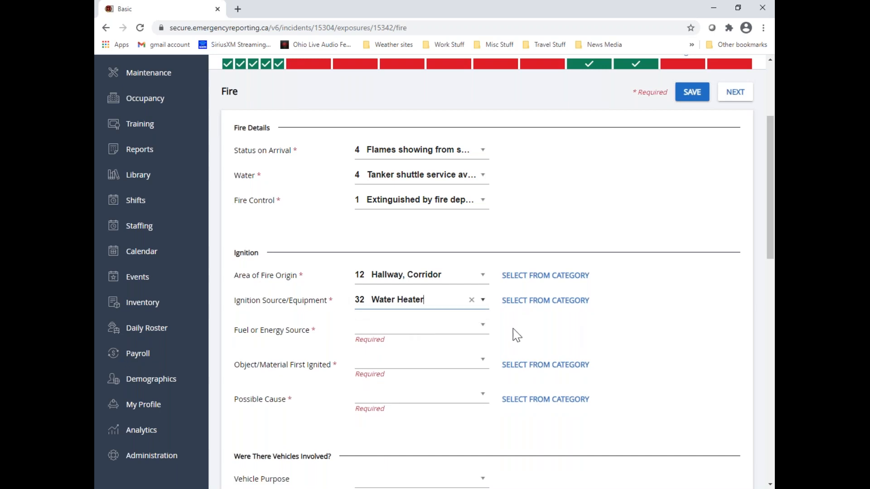
left_click(482, 329)
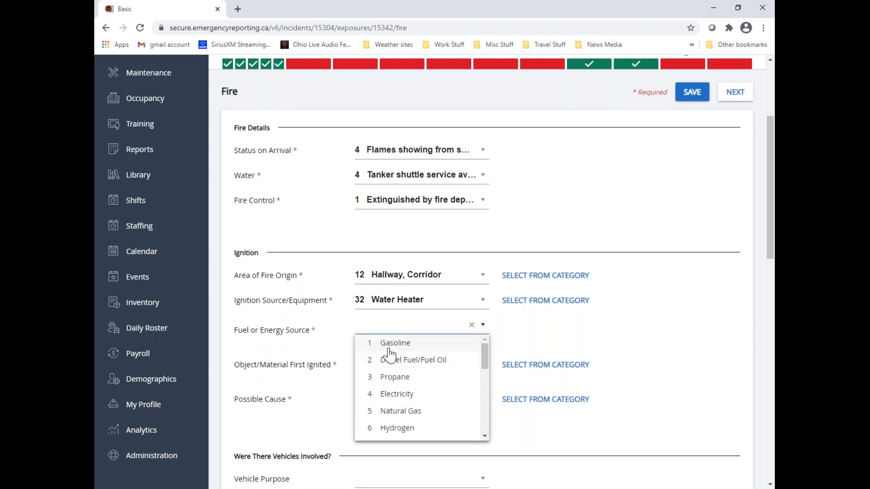
scroll(414, 386, "down", 4)
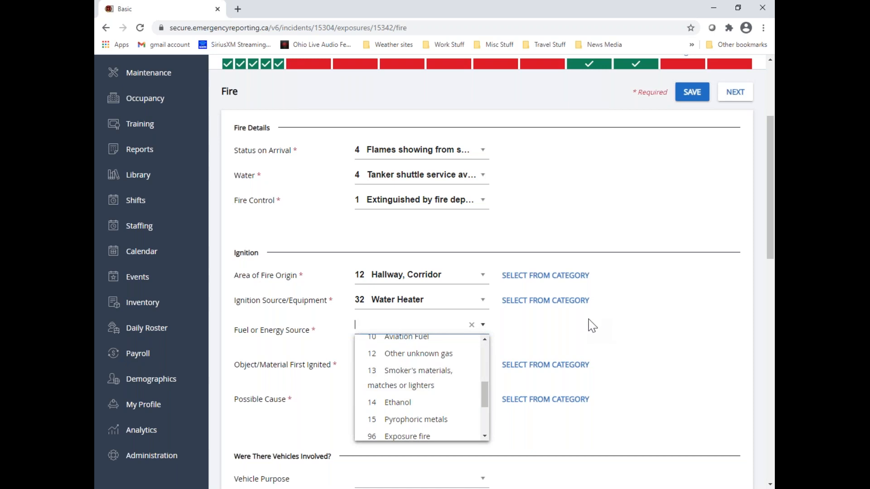
type("ethanol")
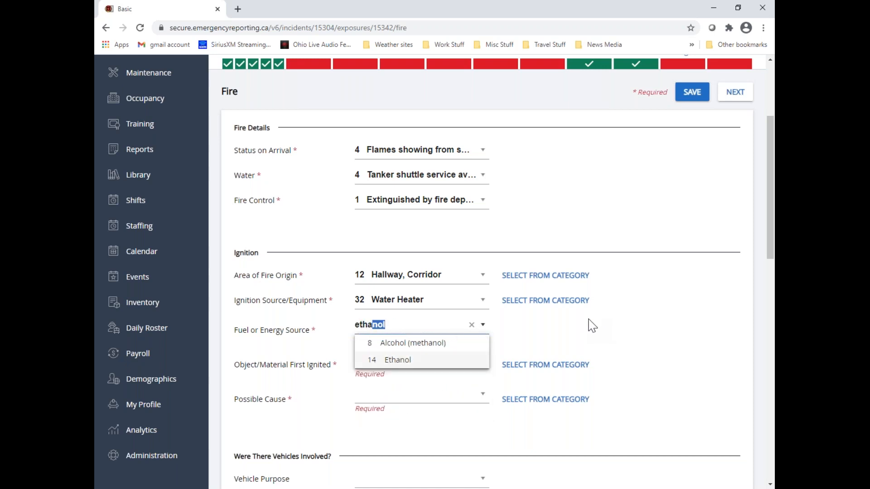
left_click(401, 365)
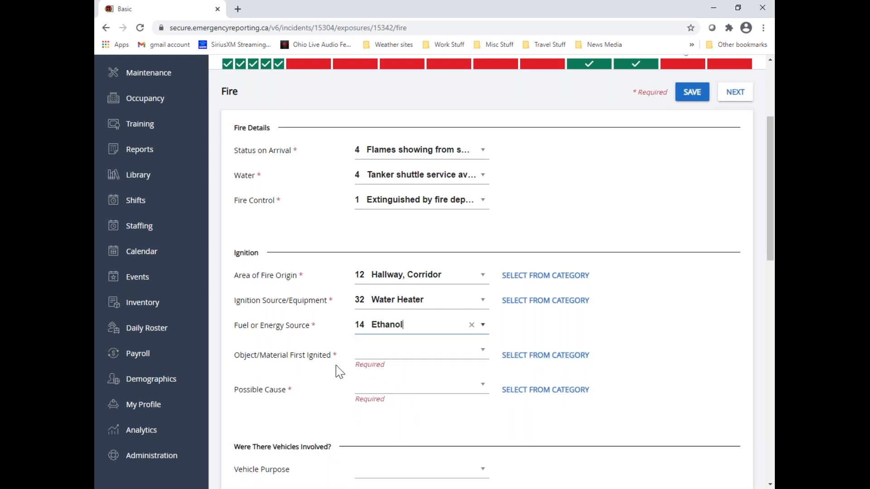
Set Object/Material First Ignited to 22 Non-upholstered Chair, etc. from the Furniture category under Objects
left_click(483, 356)
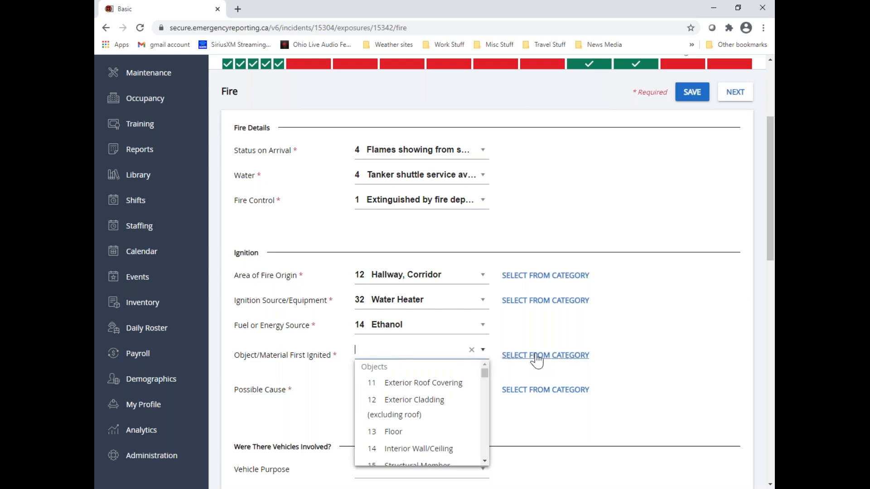
left_click(535, 356)
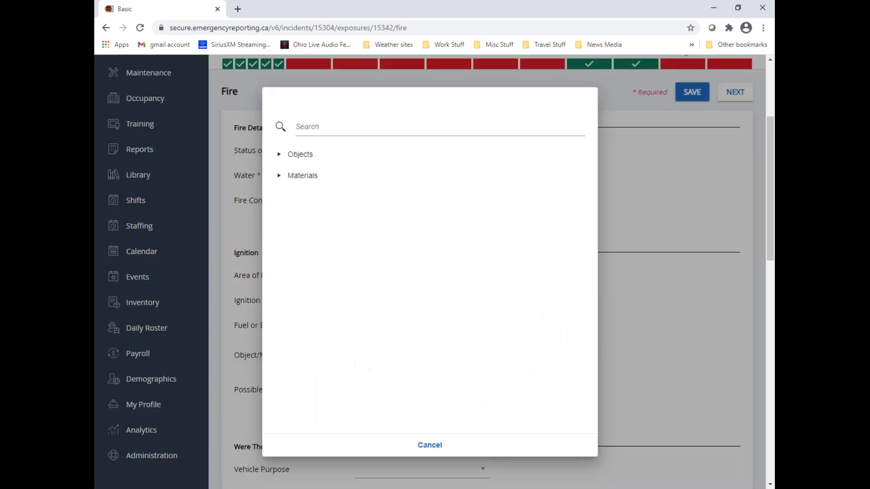
left_click(282, 160)
left_click(287, 199)
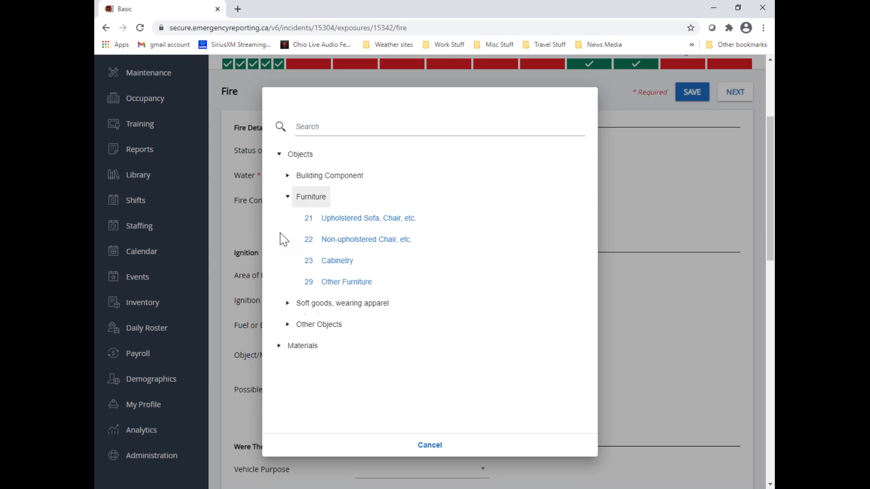
left_click(364, 244)
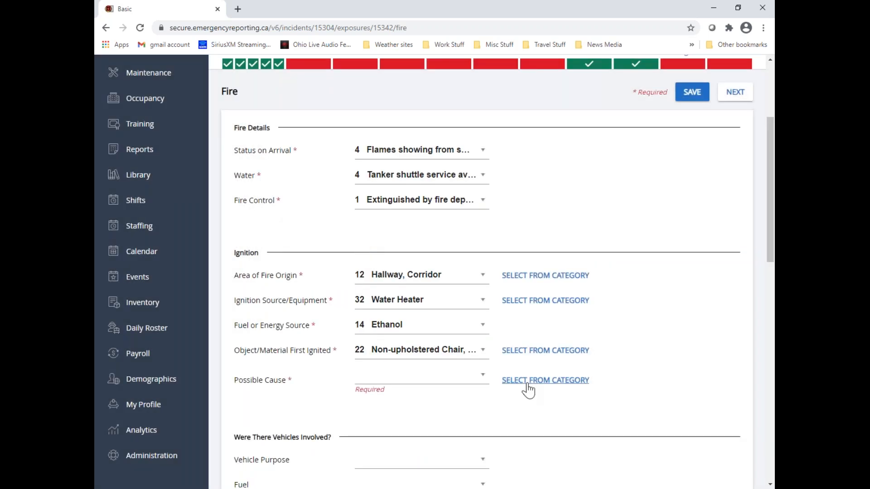
Set Possible Cause to 20 Design/Construction/Installation/Maintenance Deficiency from the Unintentional category
left_click(585, 381)
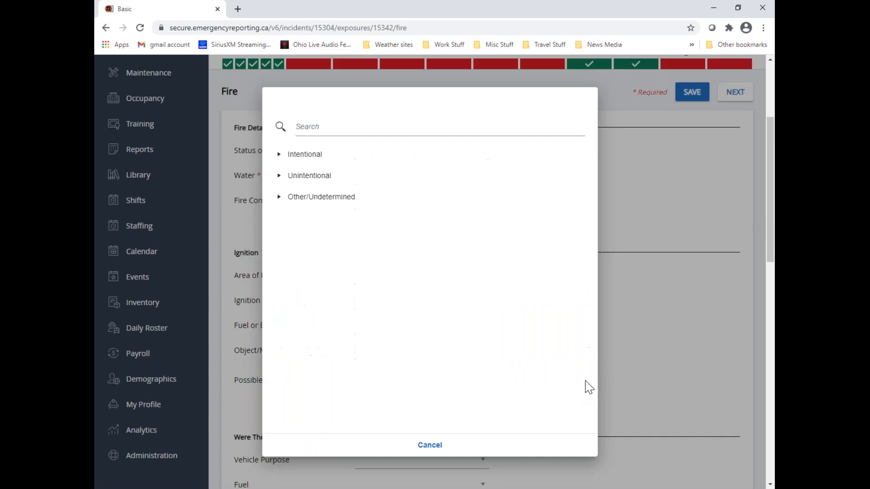
left_click(279, 176)
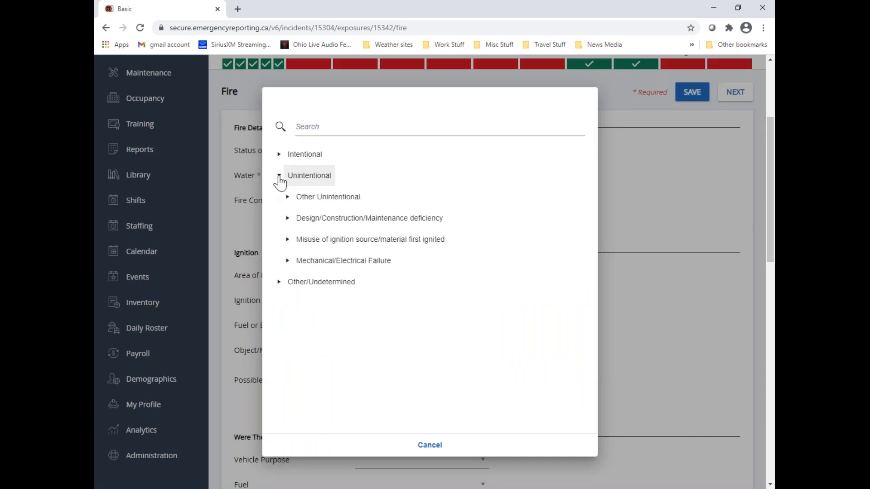
left_click(288, 219)
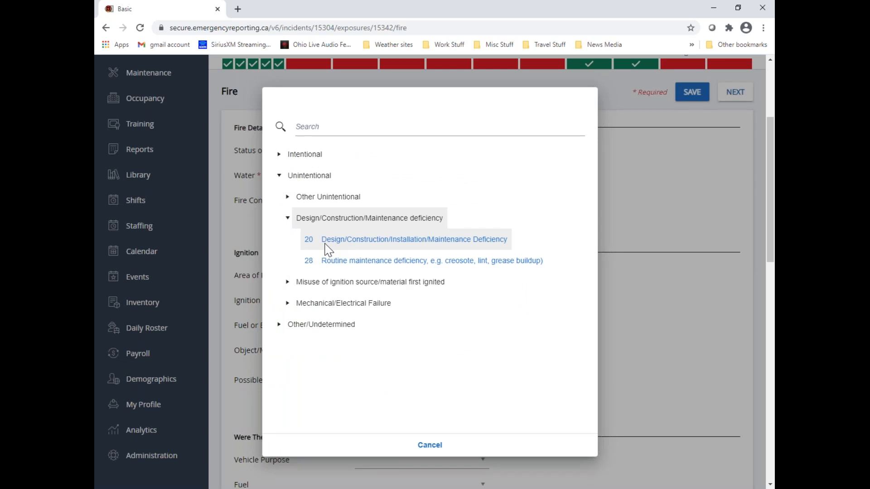
left_click(450, 240)
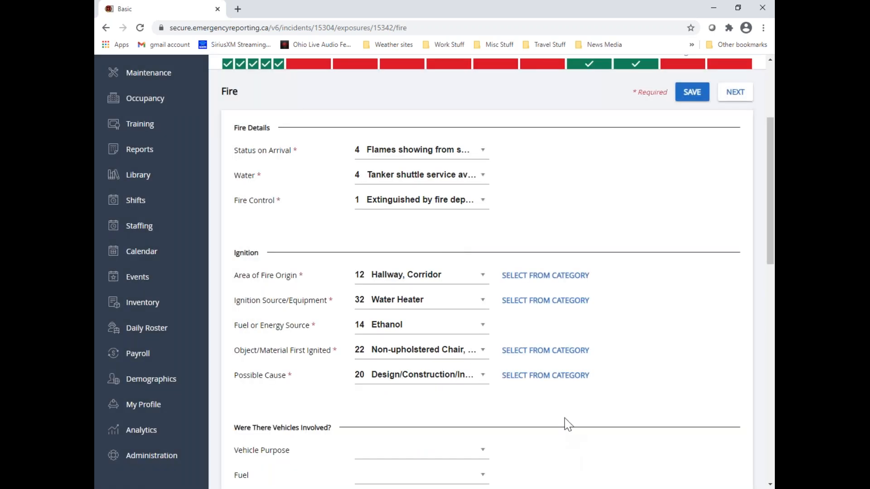
Set the involved vehicle's purpose to 2 Flammable Liquids and its fuel to 2 Diesel Fuel/Fuel Oil
scroll(581, 407, "down", 5)
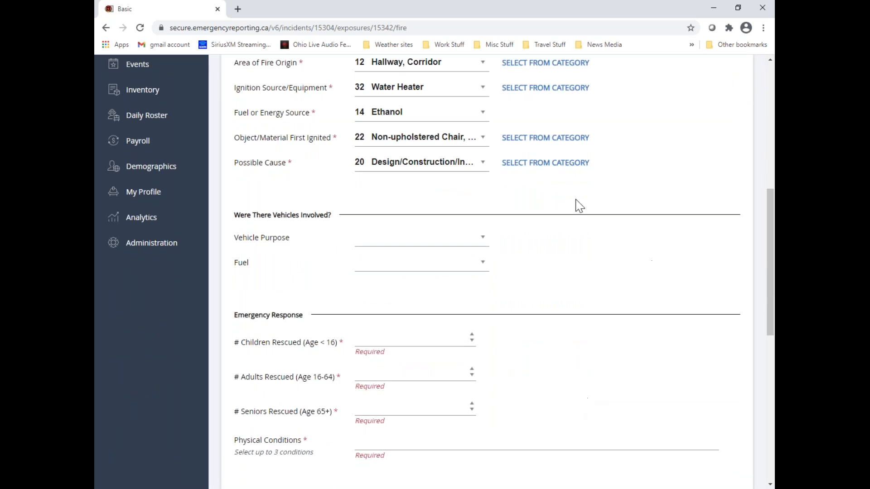
left_click(483, 238)
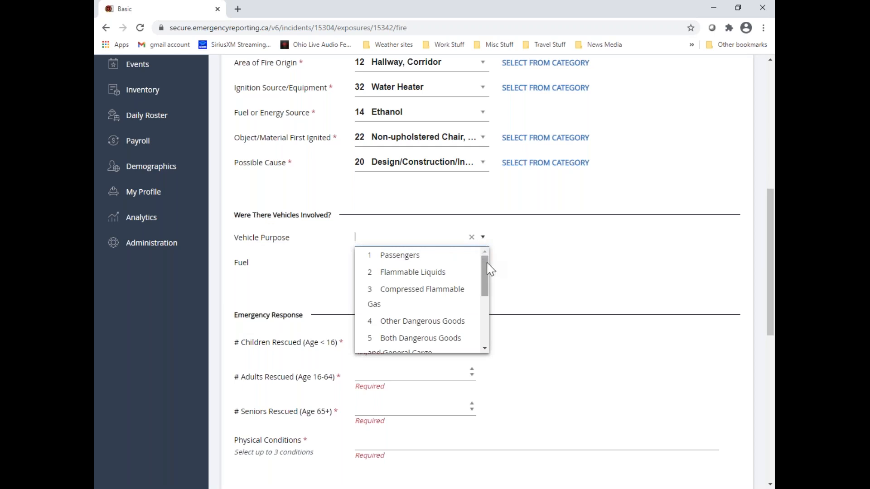
mouse_move(484, 272)
left_mouse_down()
mouse_move(487, 328)
mouse_move(485, 272)
left_mouse_up()
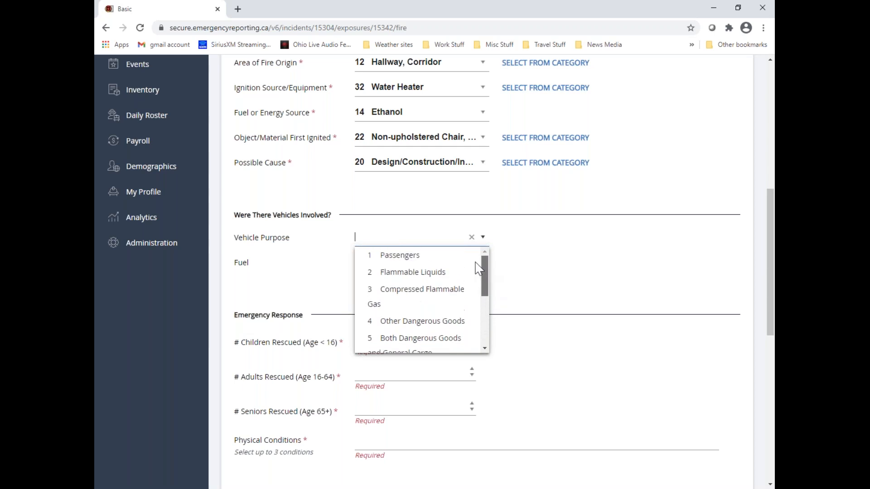
left_click(414, 273)
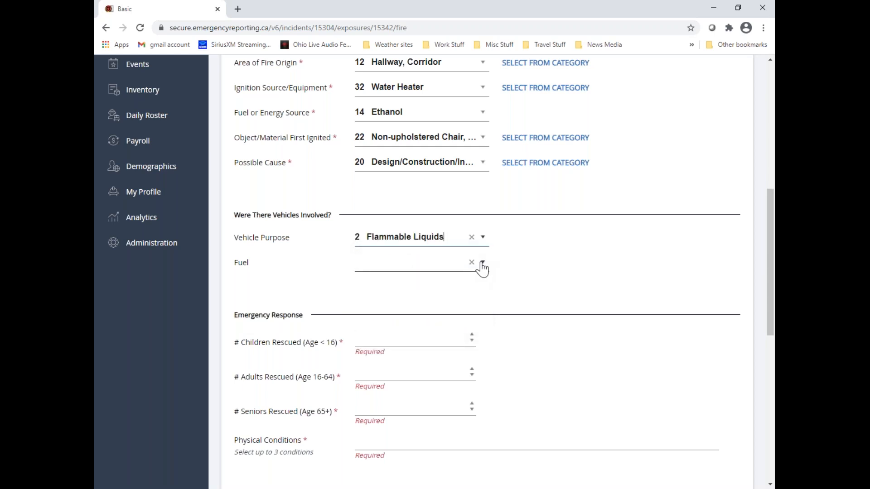
left_click(482, 267)
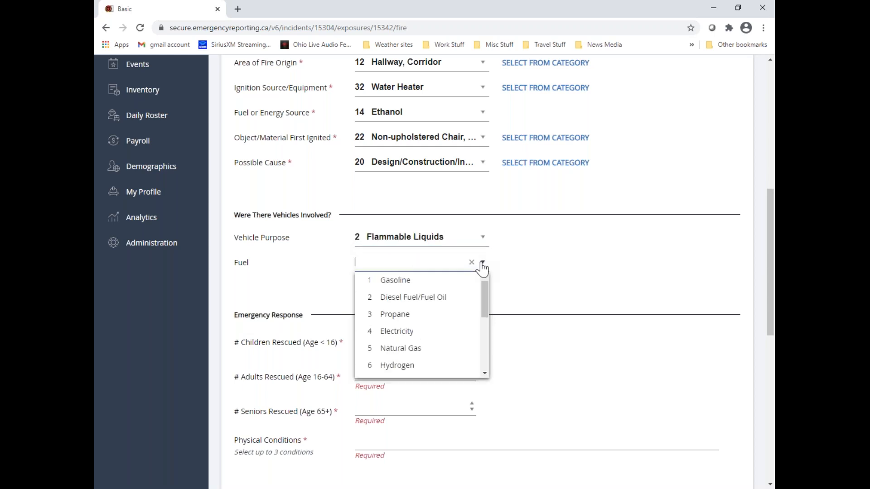
left_click(407, 297)
scroll(539, 278, "down", 3)
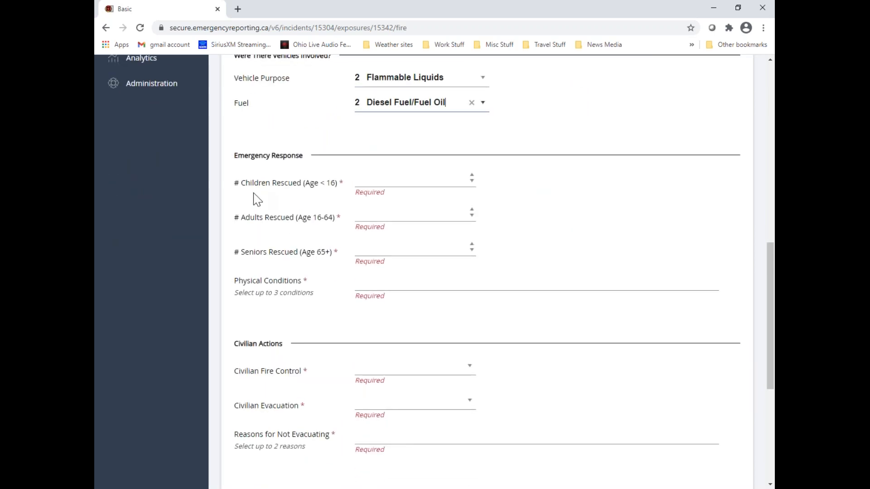
left_click(471, 180)
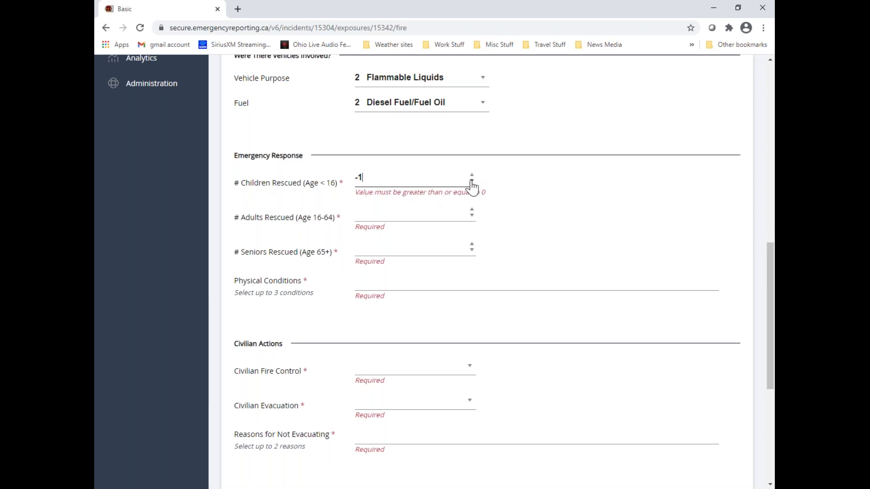
left_click(471, 175)
left_click(471, 175)
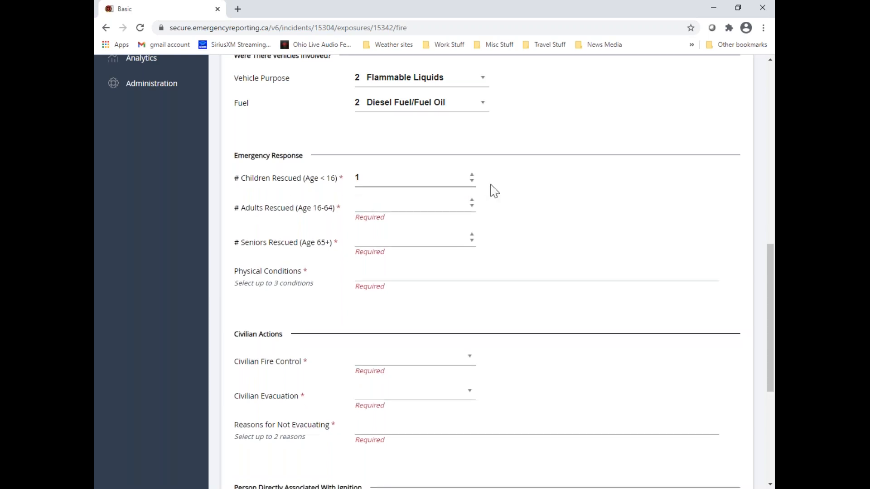
left_click_drag(365, 177, 347, 189)
key("BackSpace")
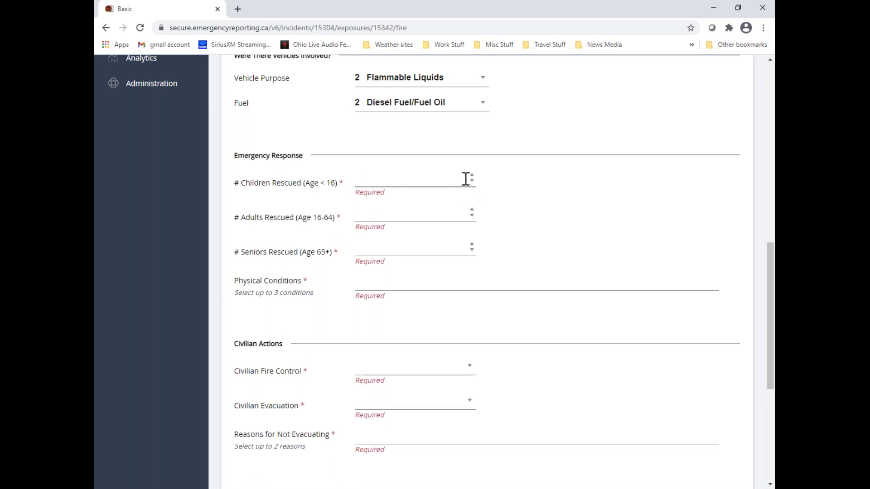
Set the numbers of children, adults and seniors rescued to 0 each under Emergency Response
left_click(471, 180)
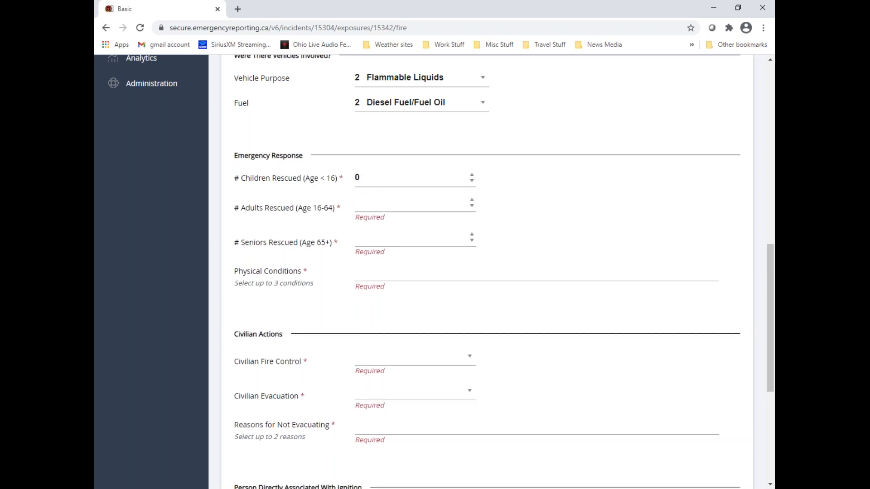
left_click(378, 207)
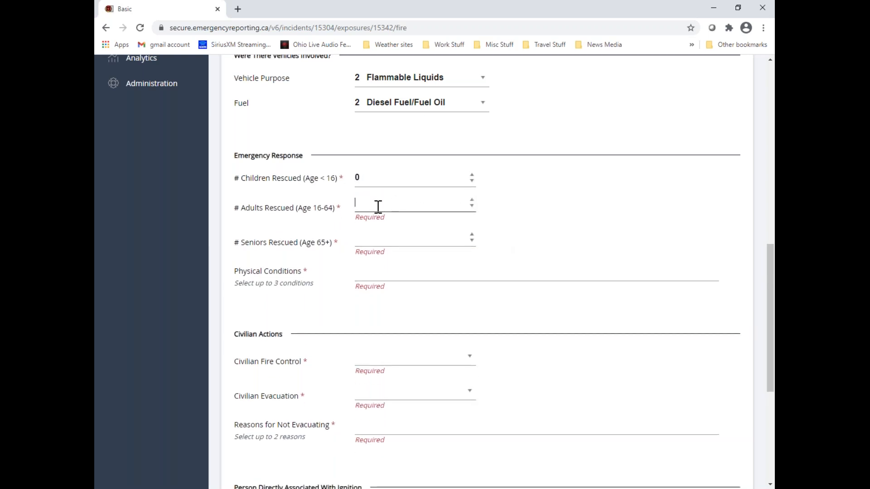
type("0")
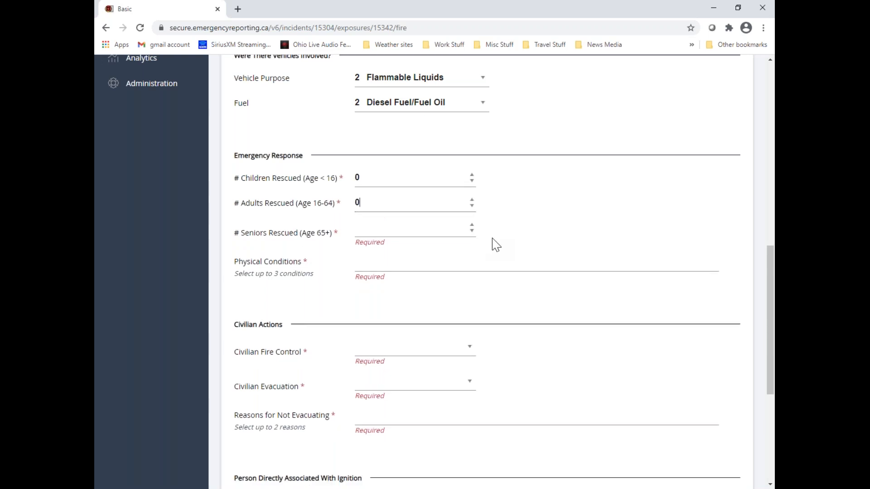
key("Tab")
type("0")
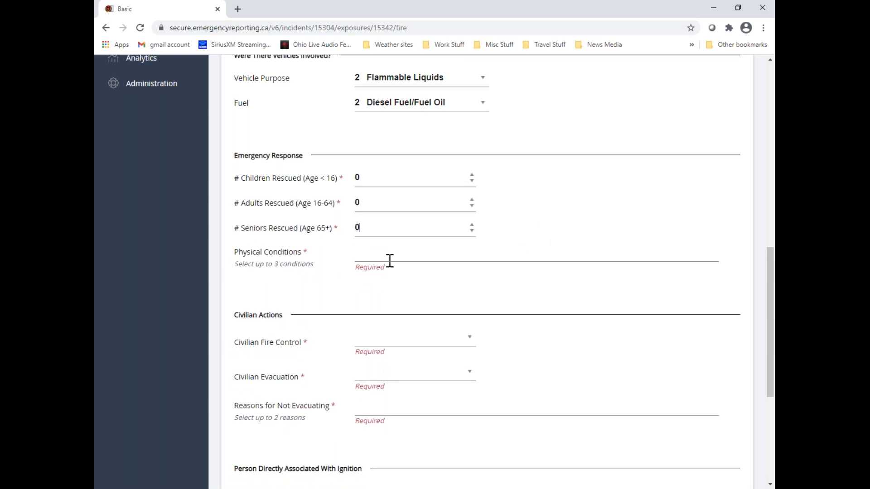
Select three Physical Conditions: Not applicable, no persons rescued; Person(s) rescued with hearing impairment; and Person(s) rescued with visual impairment
left_click(419, 254)
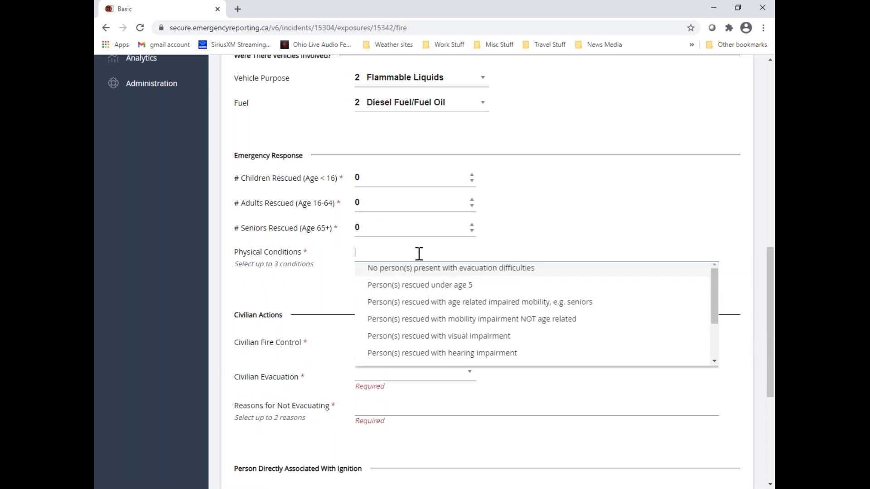
scroll(453, 294, "down", 3)
scroll(450, 293, "down", 1)
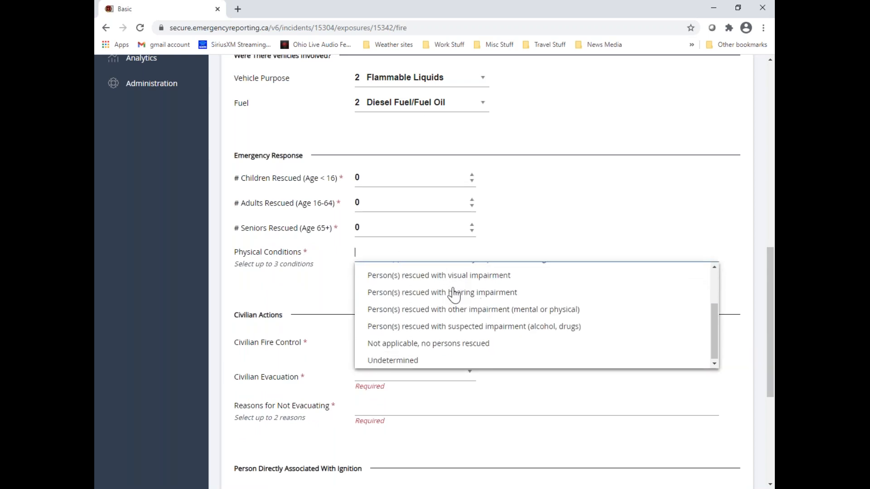
scroll(453, 317, "down", 1)
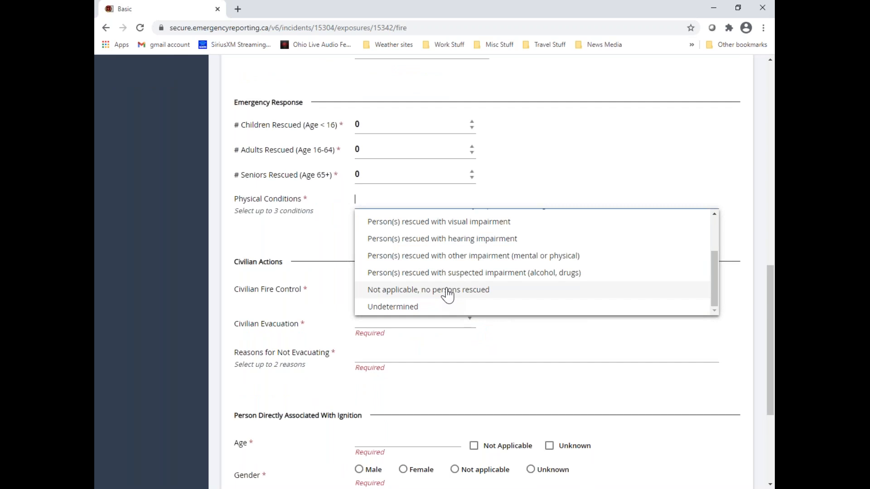
scroll(446, 294, "up", 4)
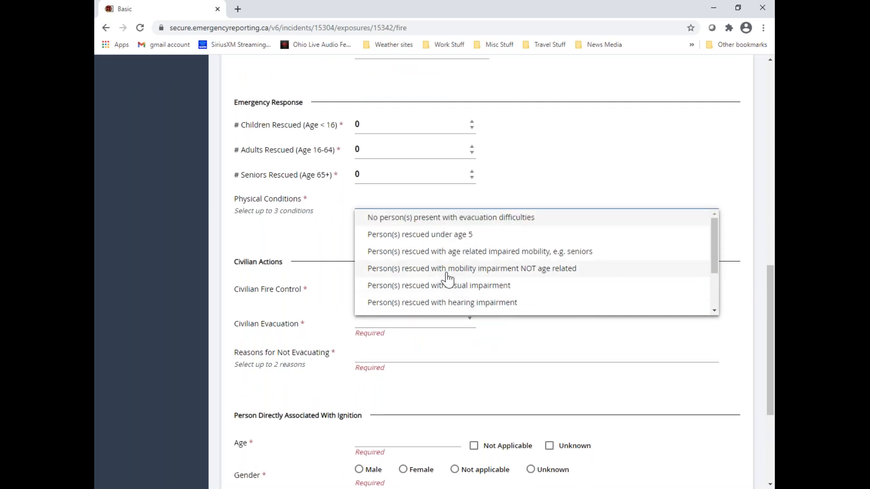
scroll(447, 277, "up", 1)
scroll(442, 227, "down", 4)
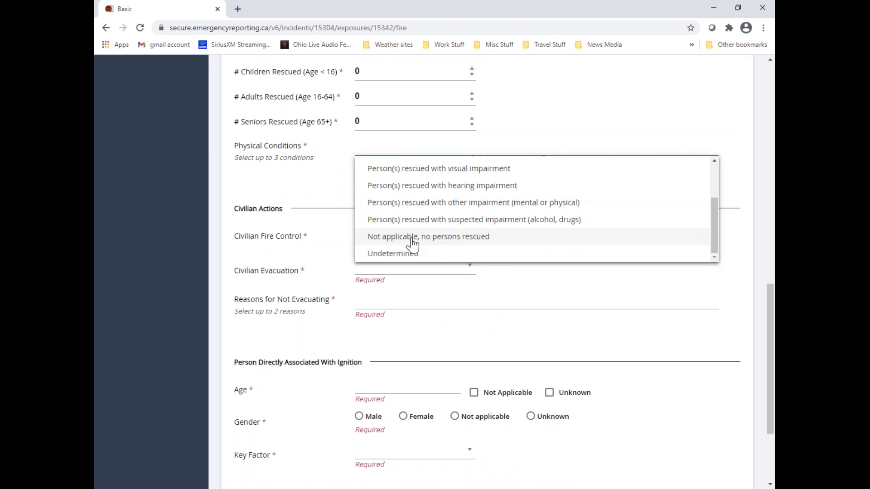
left_click(483, 238)
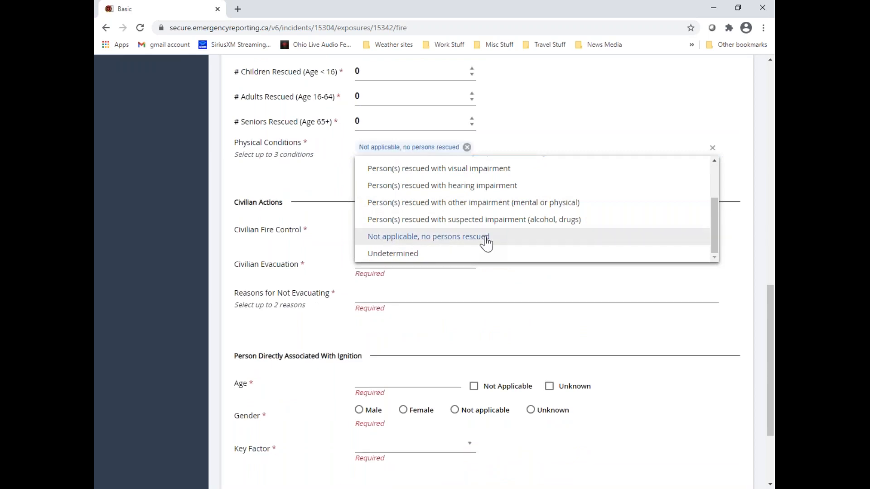
left_click(487, 186)
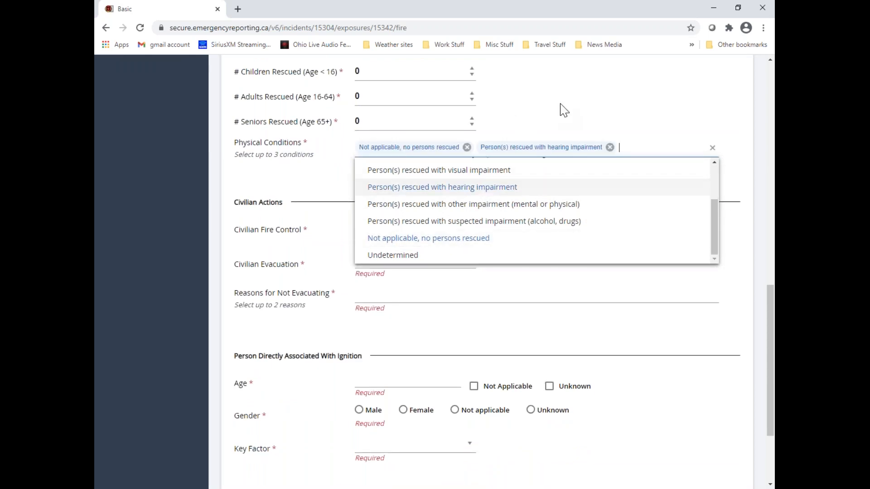
left_click(484, 170)
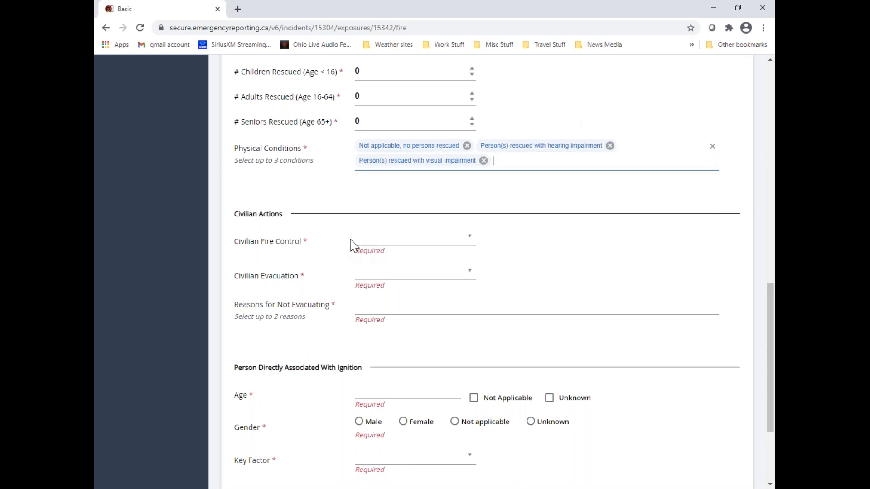
Set Civilian Fire Control to Attempted to extinguish fire (without moving ignited object) and Civilian Evacuation to No one evacuated
left_click(469, 243)
mouse_move(471, 294)
left_mouse_down()
mouse_move(472, 307)
mouse_move(466, 280)
left_mouse_up()
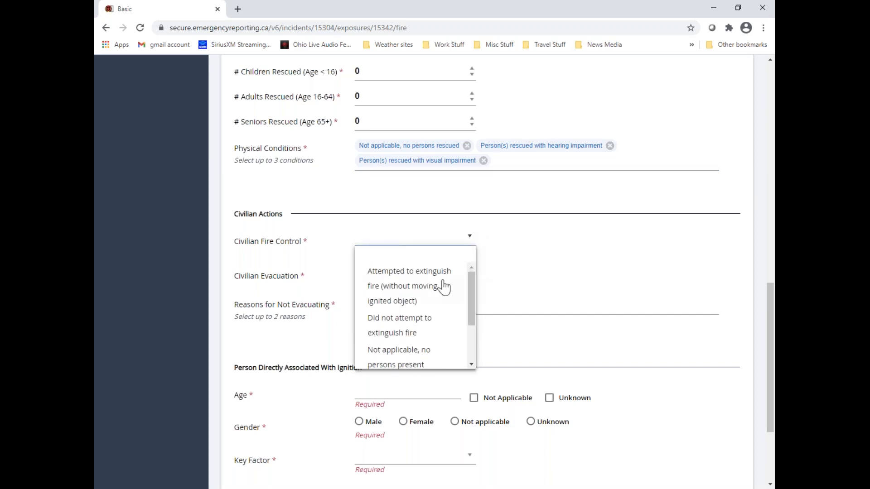
left_click(434, 288)
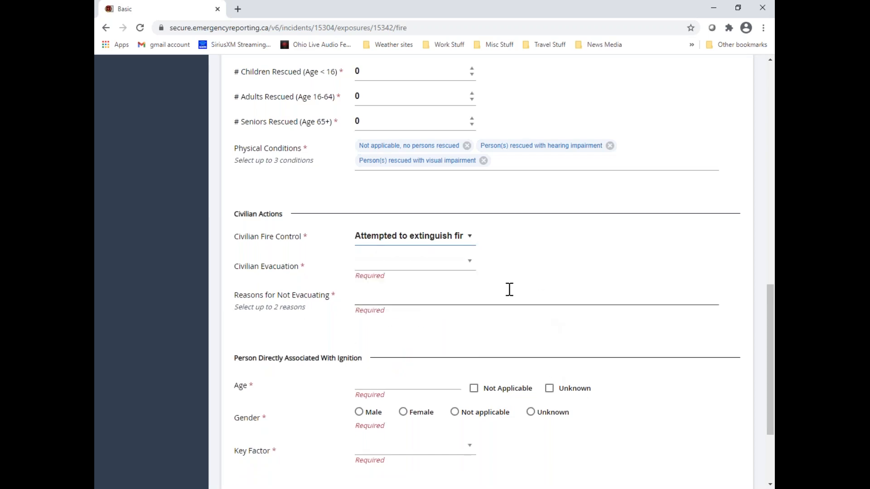
left_click(470, 267)
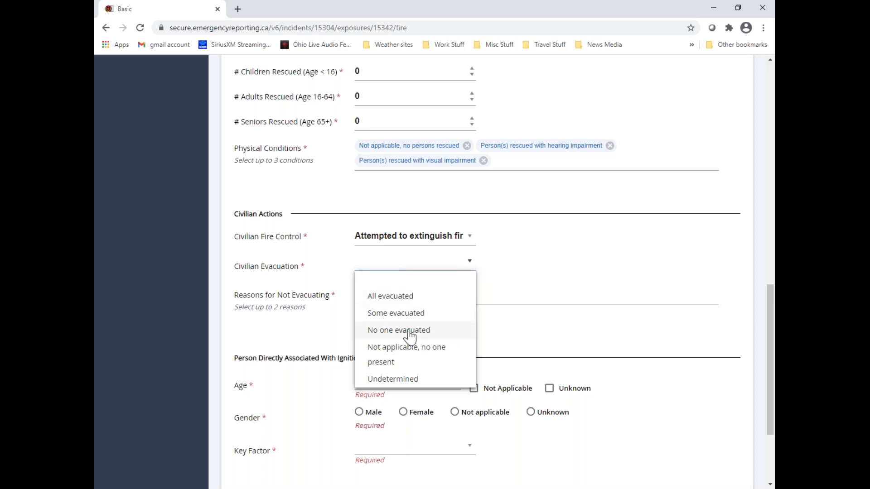
left_click(389, 330)
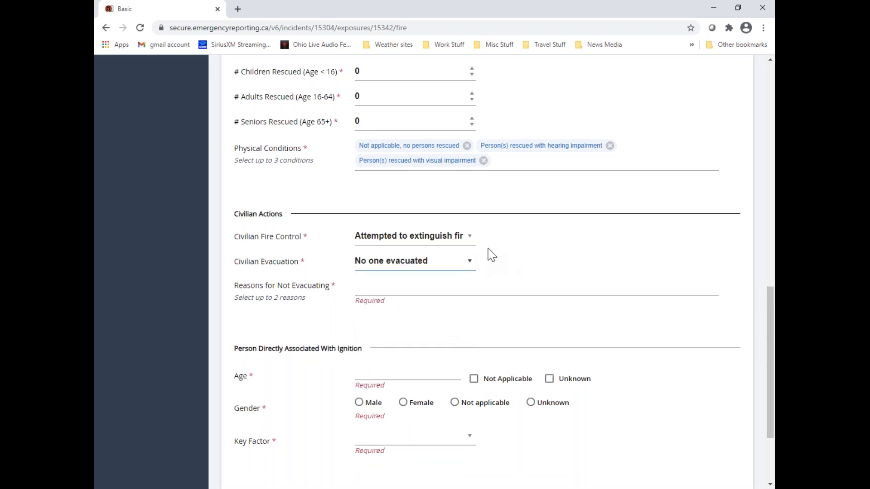
Choose Undetermined as the Reasons for Not Evacuating under Civilian Actions
left_click(359, 287)
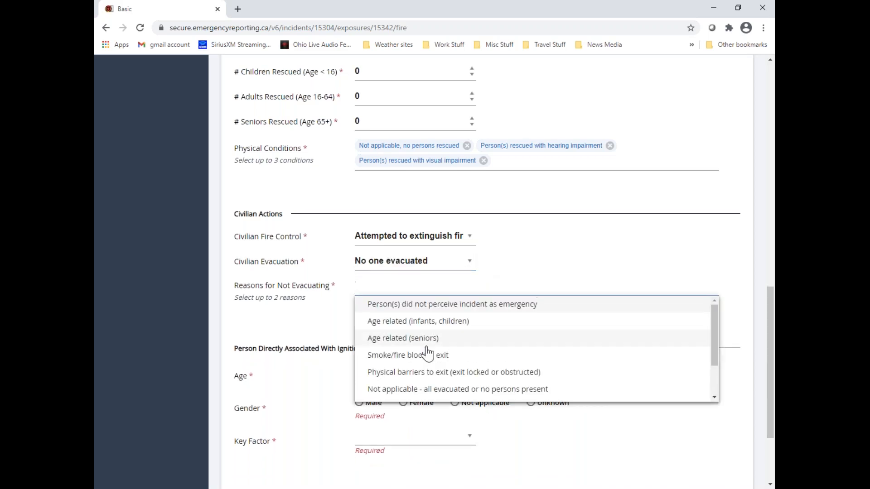
scroll(487, 341, "down", 2)
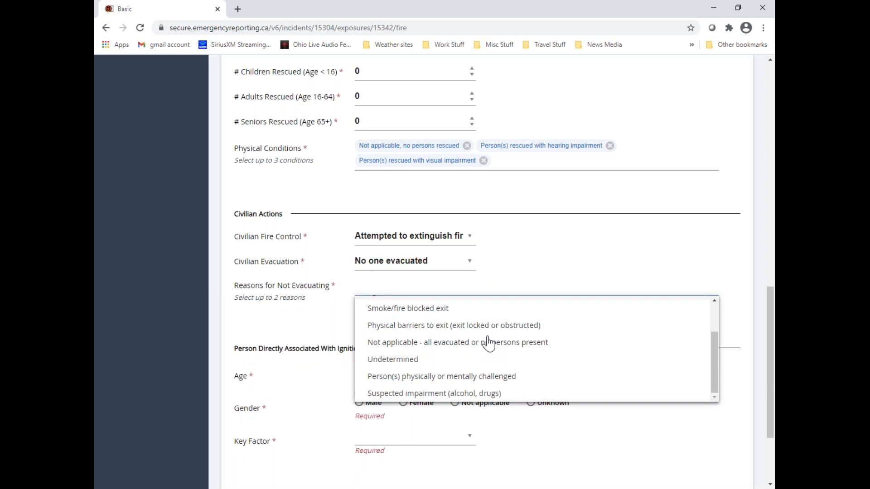
left_click(402, 361)
left_click(568, 259)
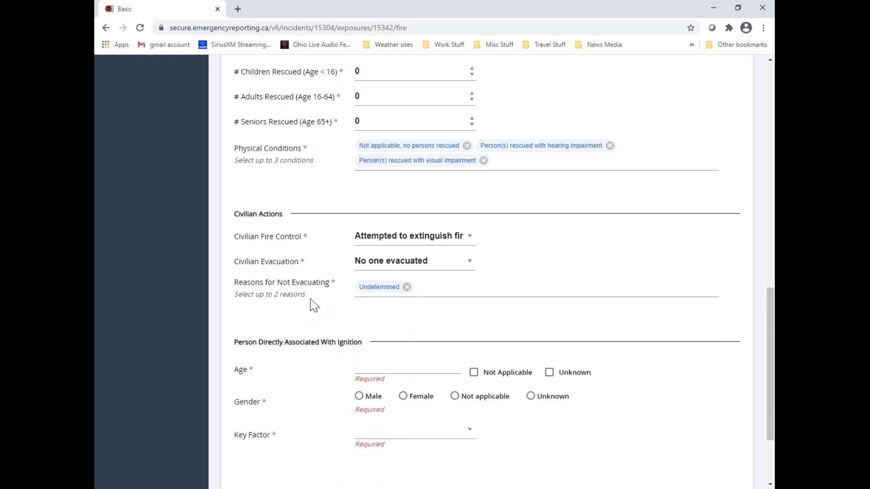
Mark both the age and the gender of the person directly associated with ignition as Not Applicable
scroll(540, 274, "down", 1)
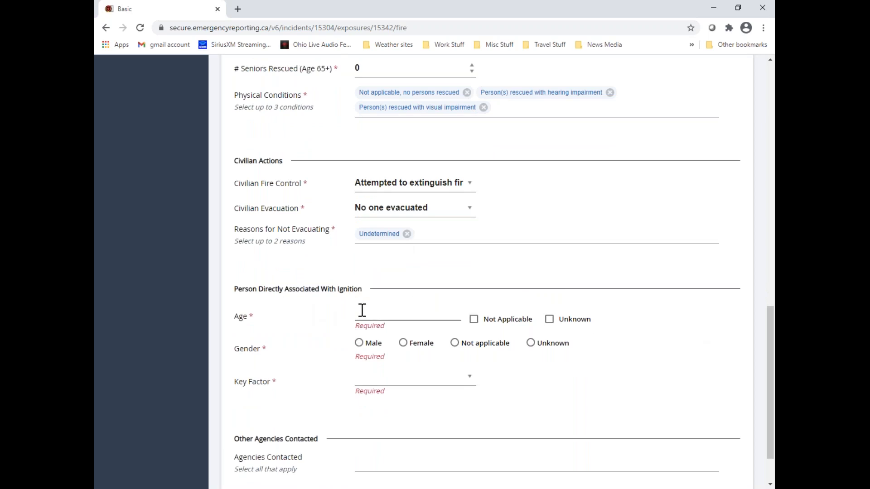
left_click(549, 320)
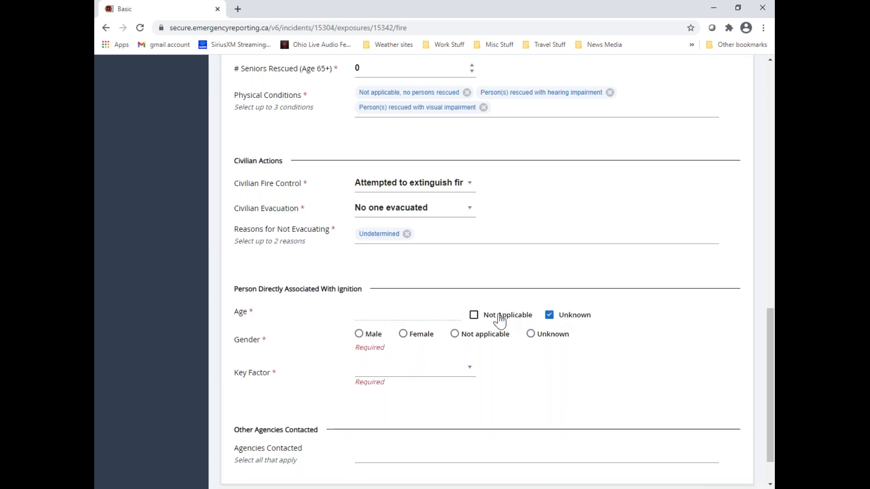
left_click(473, 317)
left_click(455, 333)
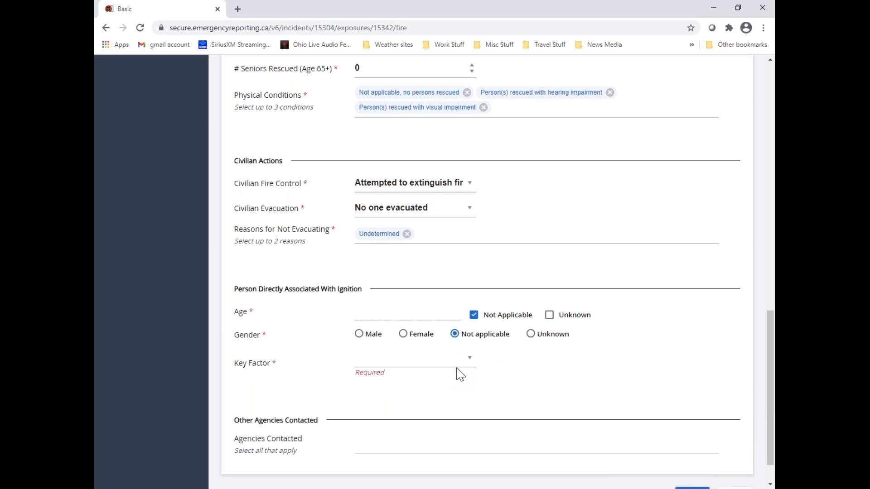
Set the ignition-related person's Key Factor to Not applicable (e.g. suspected arson, exposure fire, natural fire etc)
left_click(469, 360)
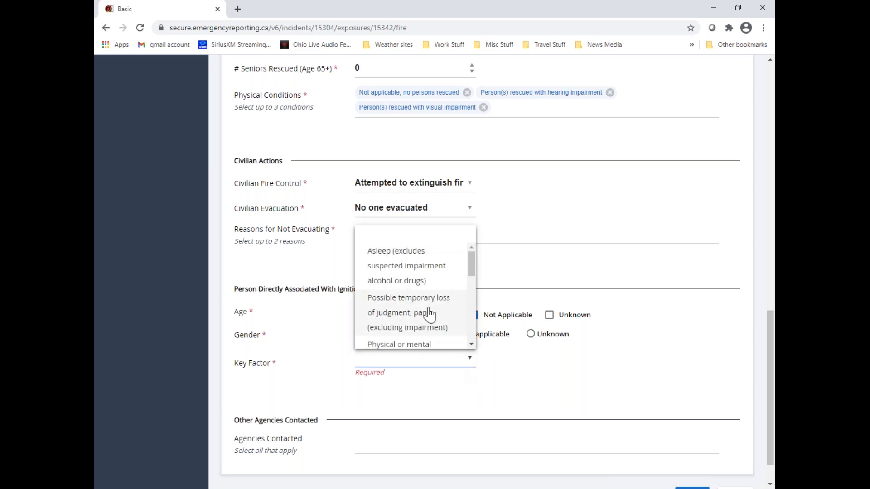
scroll(428, 313, "down", 6)
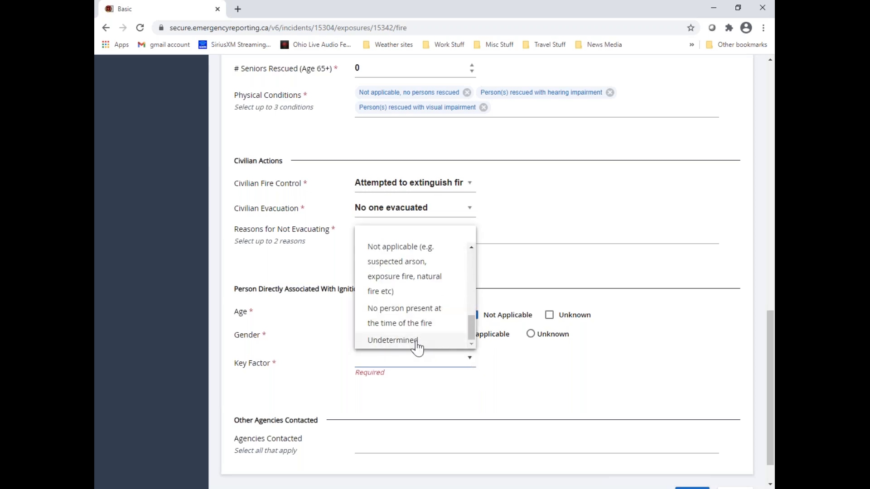
scroll(417, 347, "up", 2)
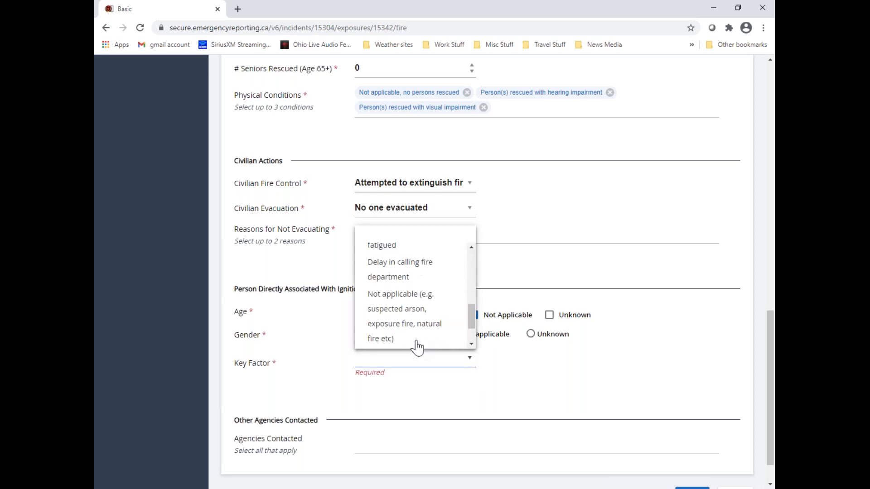
left_click(420, 316)
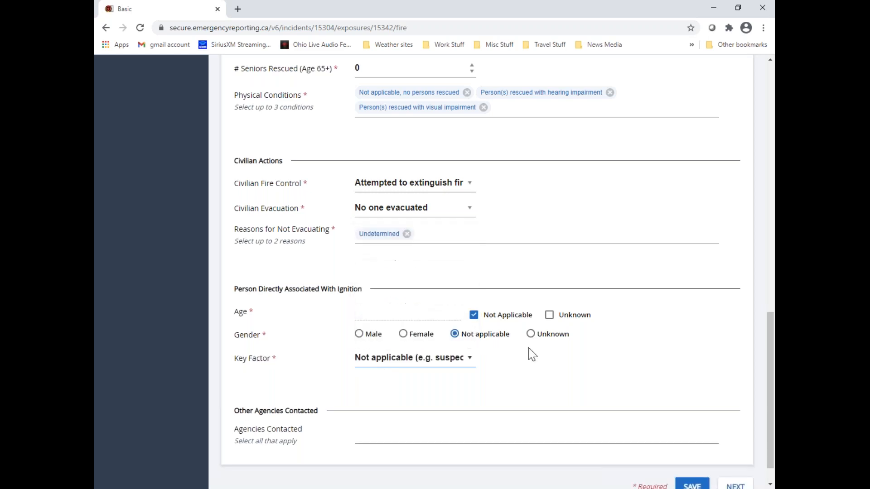
Add Canadian Transport Emergency Center and Hydro Utility as the Agencies Contacted
scroll(527, 361, "down", 1)
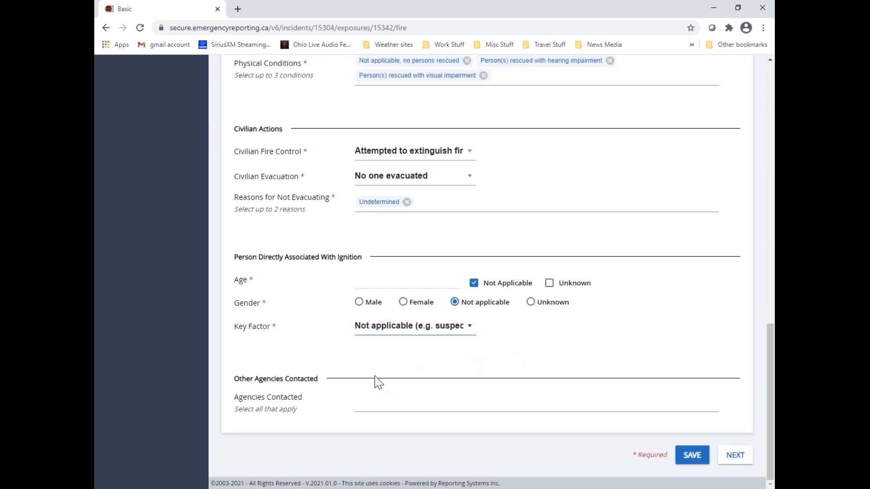
left_click(383, 404)
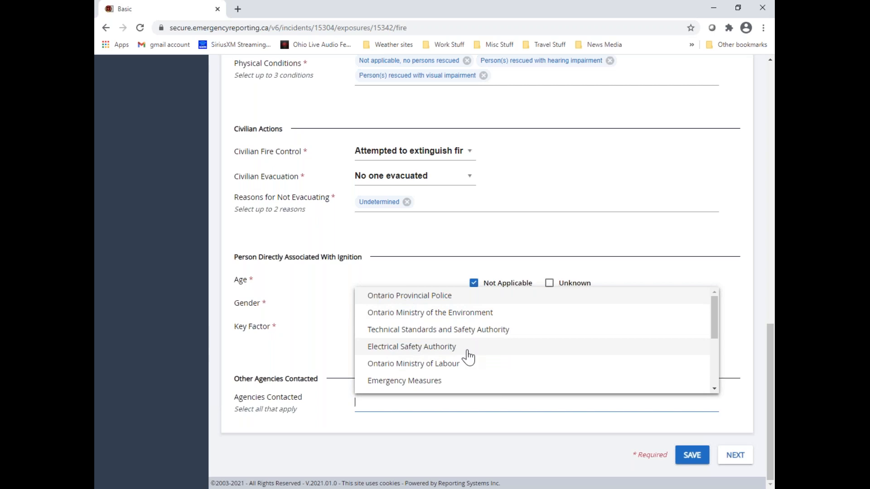
scroll(464, 357, "down", 1)
scroll(461, 359, "down", 1)
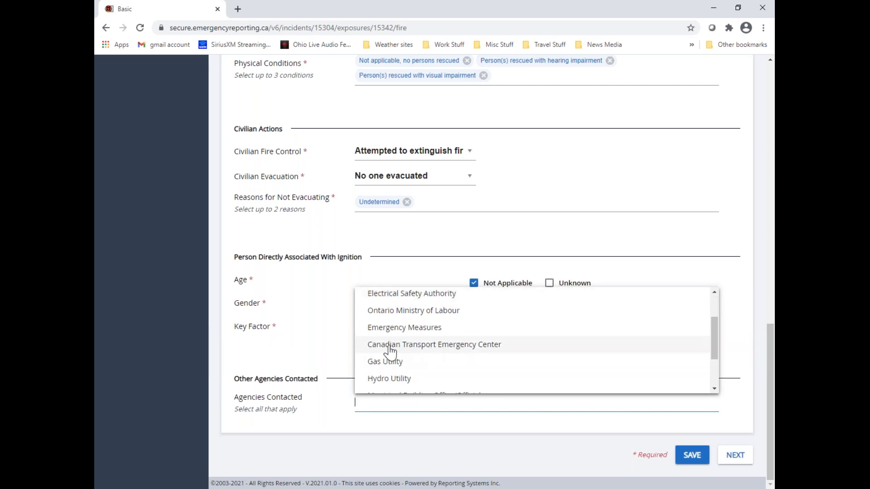
left_click(508, 354)
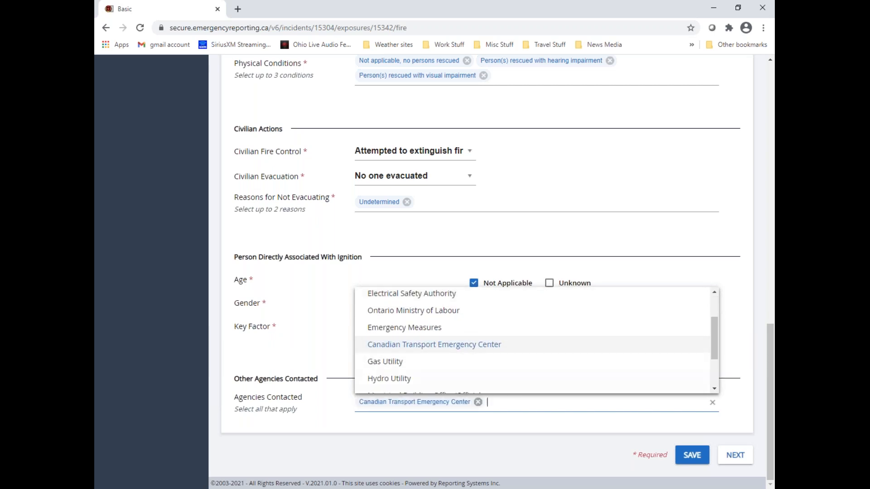
left_click(394, 379)
left_click(339, 415)
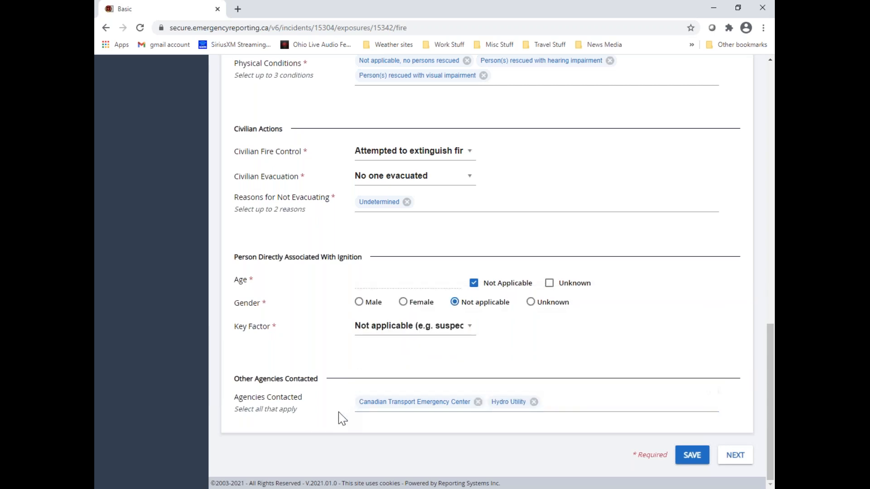
Advance to the Structure Fire section and set Initial Detection to Other initial detection and Extent of Fire to Confined to part of room/area of origin
left_click(732, 459)
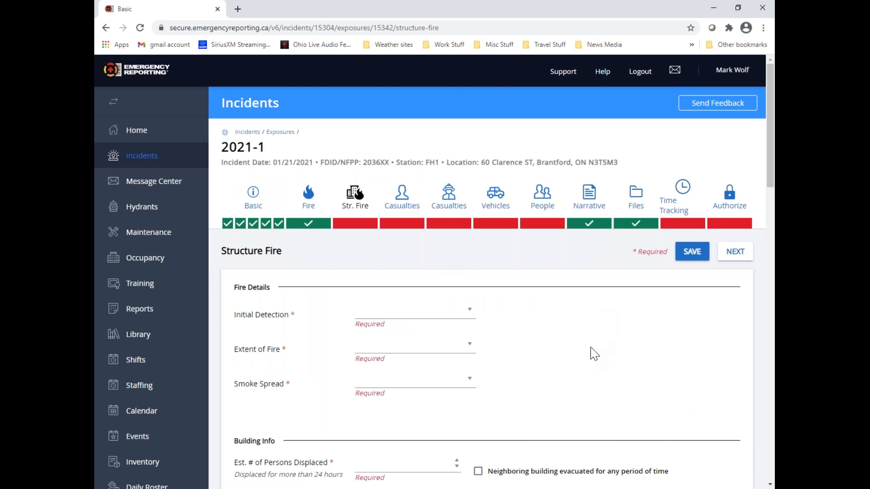
left_click(470, 311)
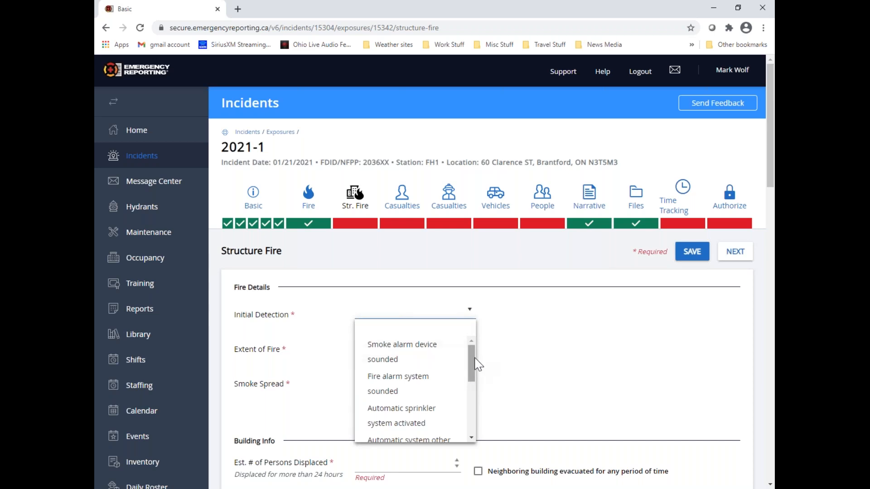
left_click_drag(473, 358, 472, 409)
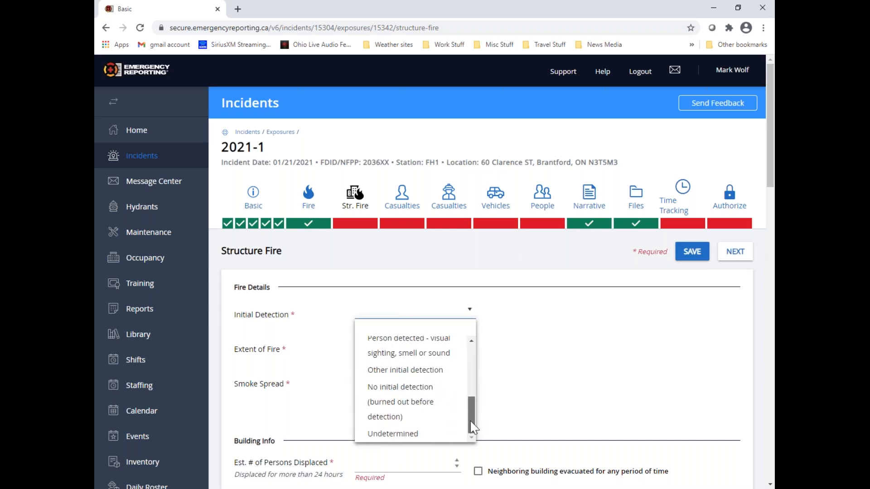
left_click(421, 370)
left_click(469, 336)
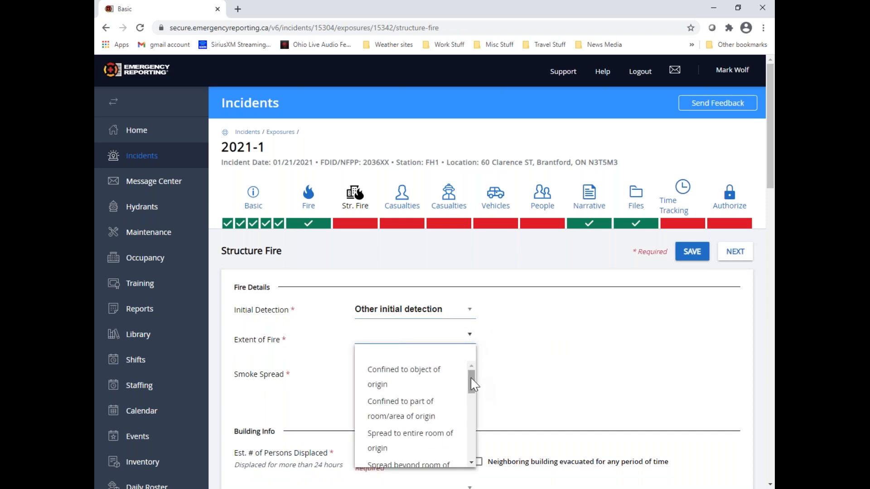
left_click(413, 418)
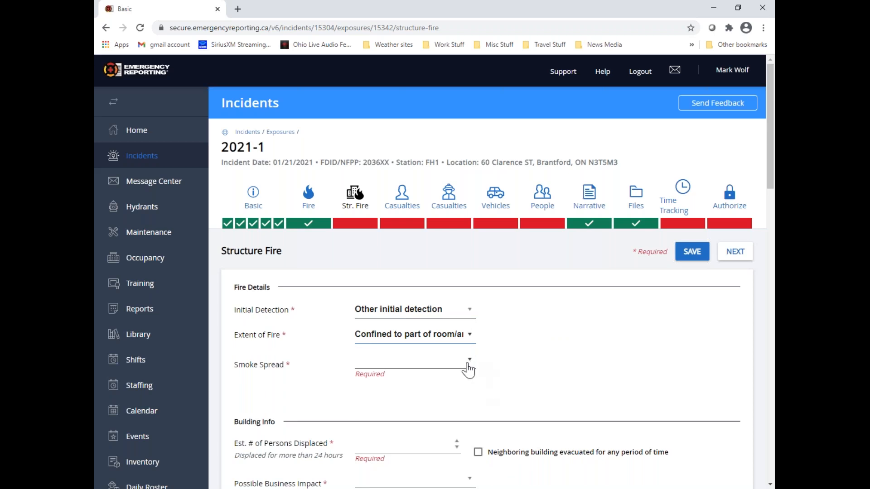
Set Smoke Spread to Multi unit bldg: spread beyond suite of origin but not to separate suite(s)
left_click(469, 363)
left_click_drag(471, 267, 480, 286)
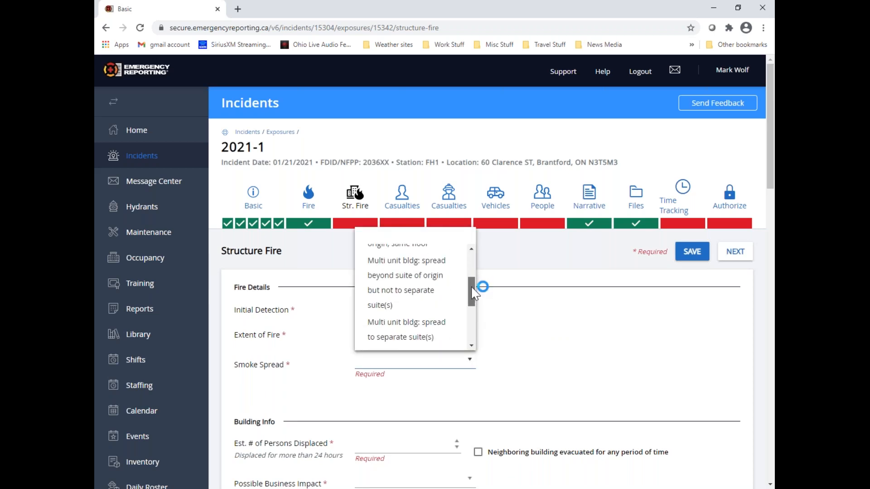
left_click(413, 281)
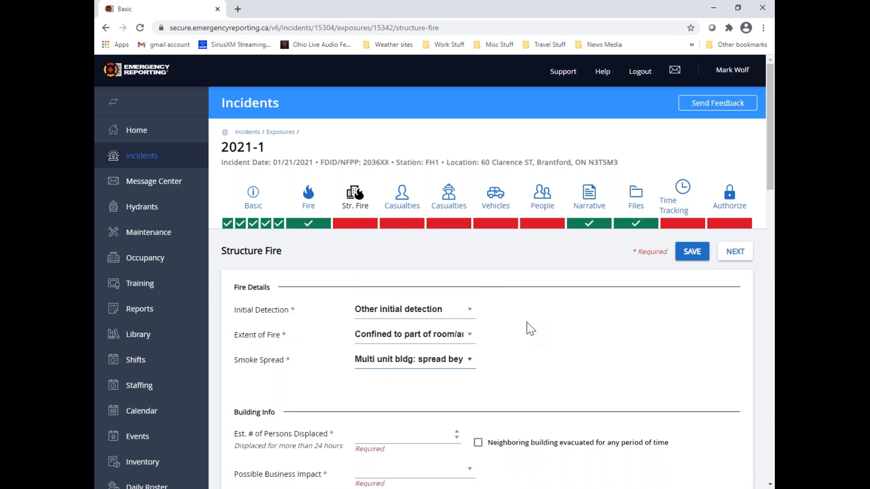
scroll(530, 329, "down", 4)
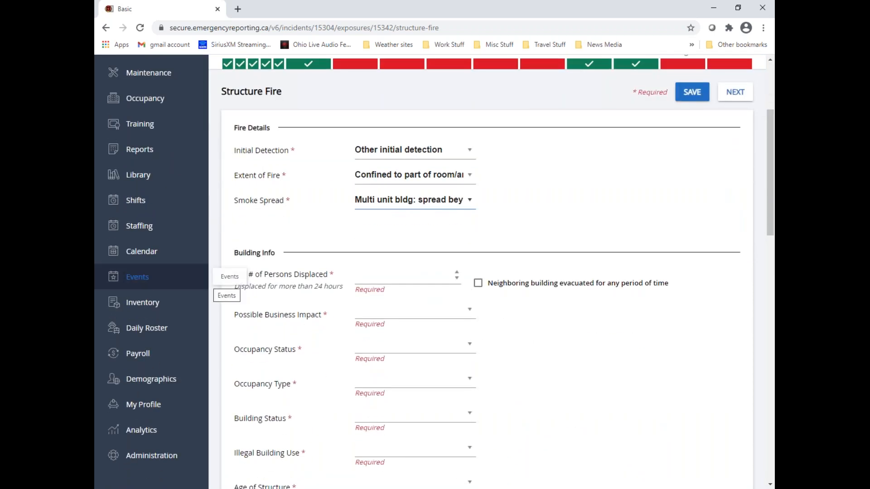
Set Est. # of Persons Displaced to 4 and Possible Business Impact to May resume operations within a month
left_click(397, 278)
type("4")
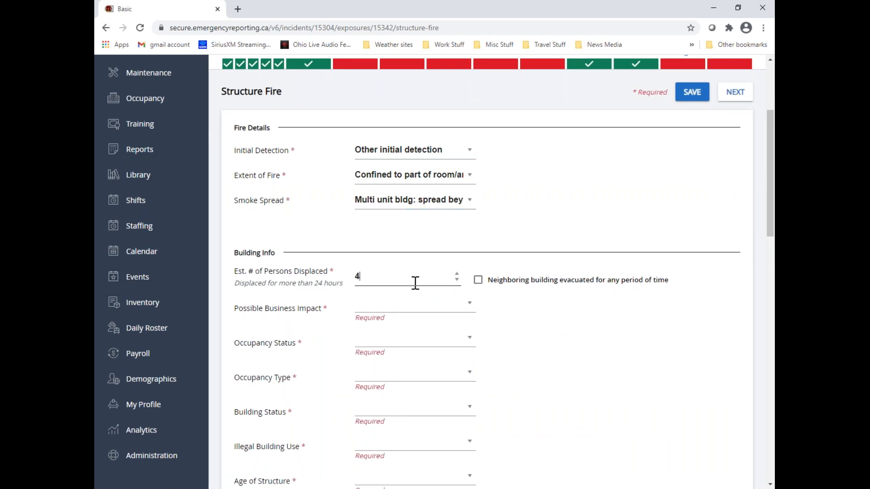
left_click(469, 305)
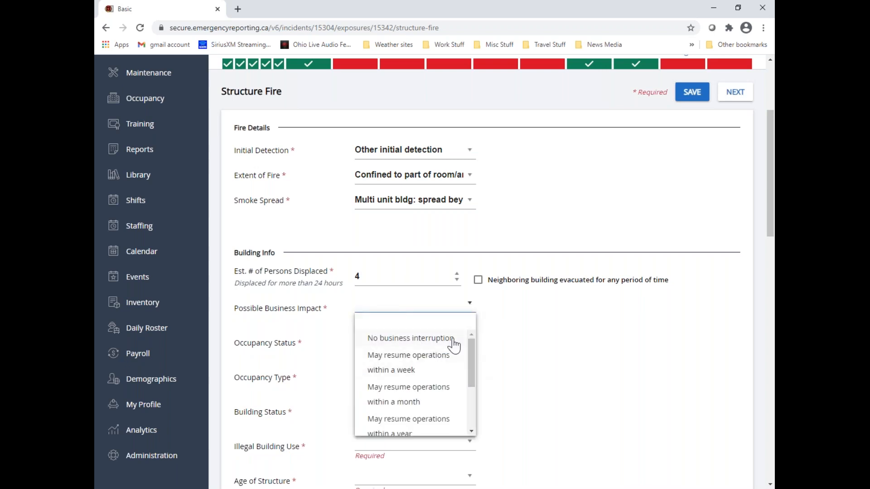
left_click_drag(469, 346, 473, 424)
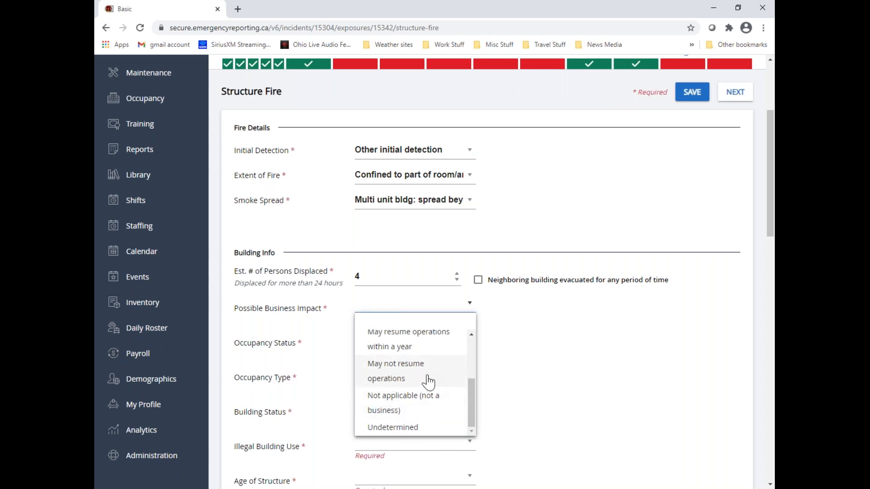
left_click_drag(471, 402, 473, 382)
left_click(411, 360)
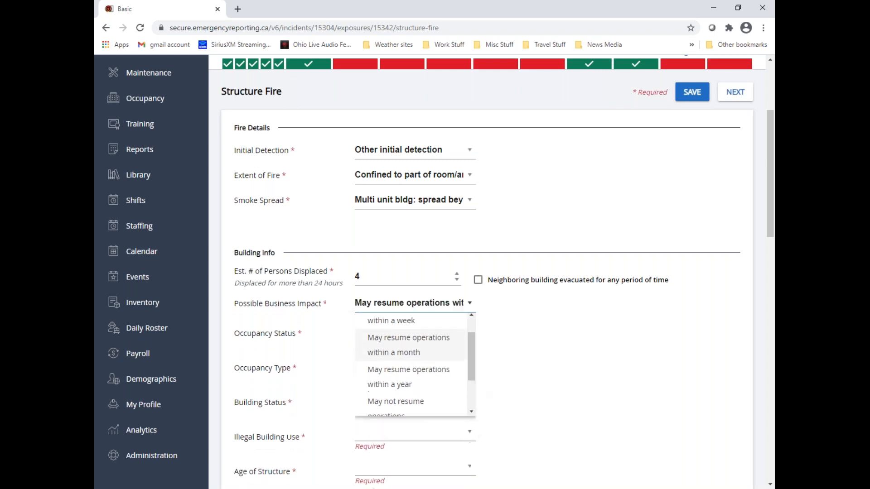
Set the building's Occupancy Status to Permanent - No Person(s) Present
left_click(469, 329)
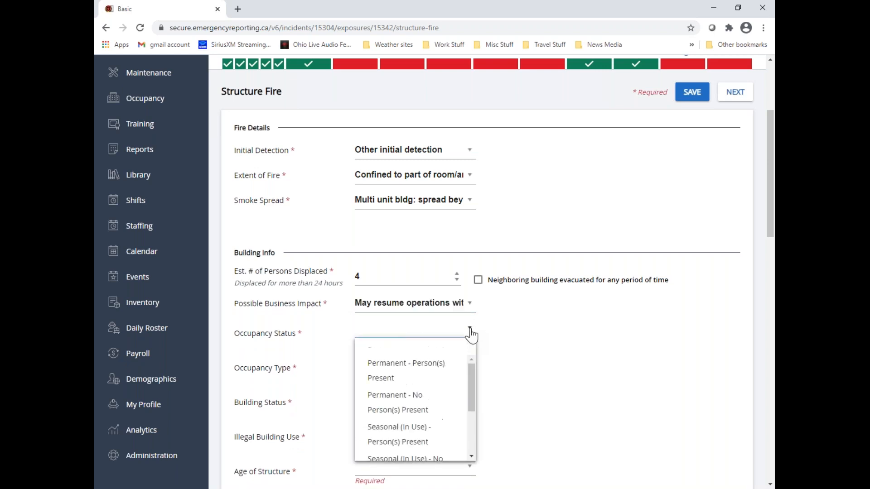
scroll(471, 375, "down", 1)
scroll(472, 375, "up", 1)
left_click_drag(469, 373, 470, 426)
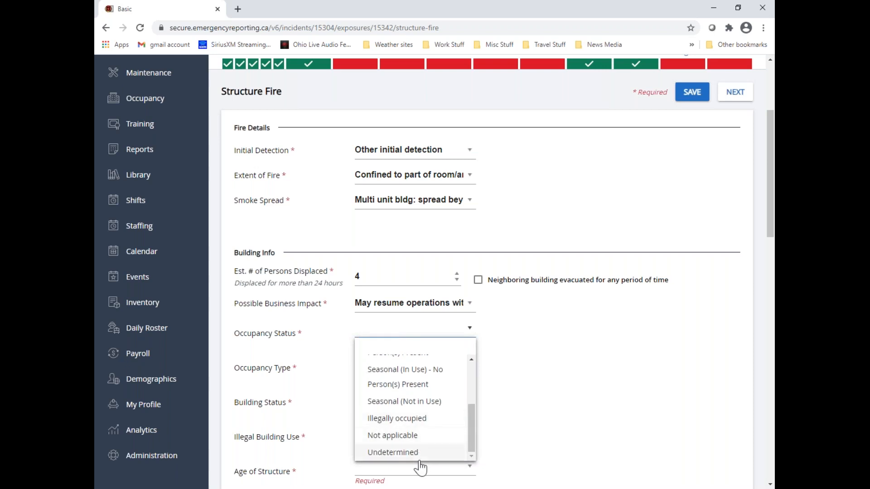
left_click_drag(472, 437, 475, 407)
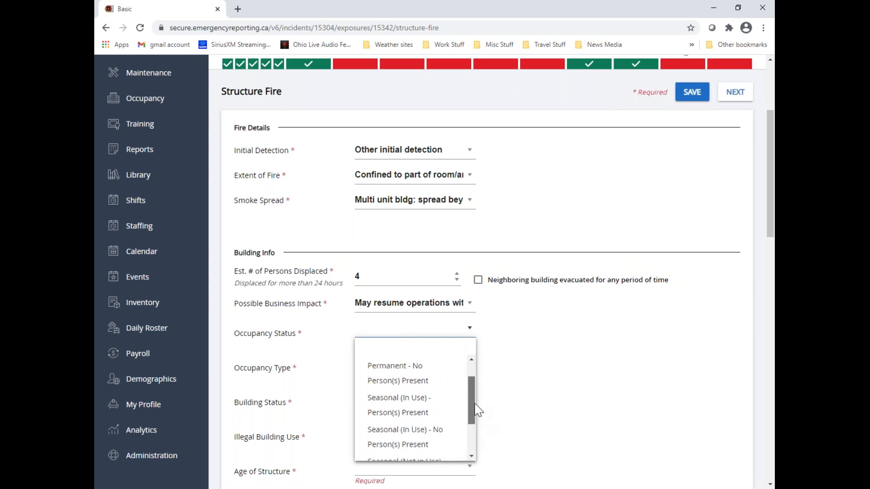
left_click(427, 389)
Set Occupancy Type to Student renter(s) (residential only) and Building Status to Normal (no change)
left_click(469, 357)
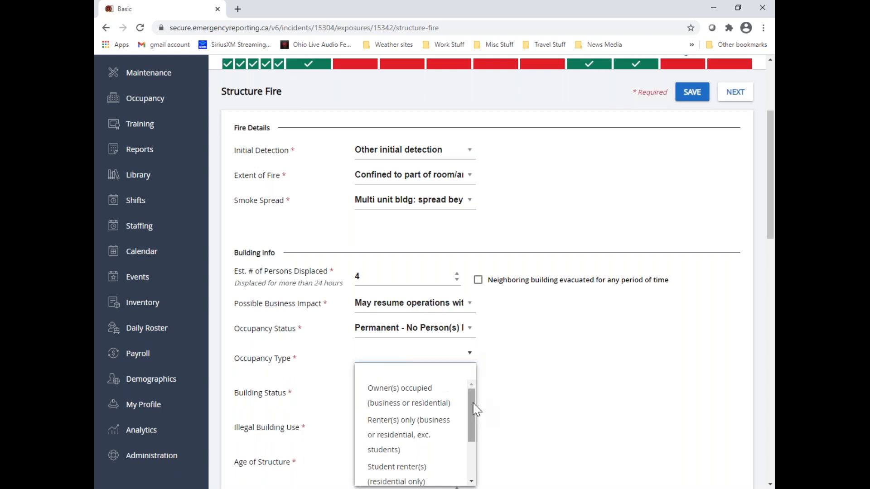
left_click_drag(474, 411, 473, 424)
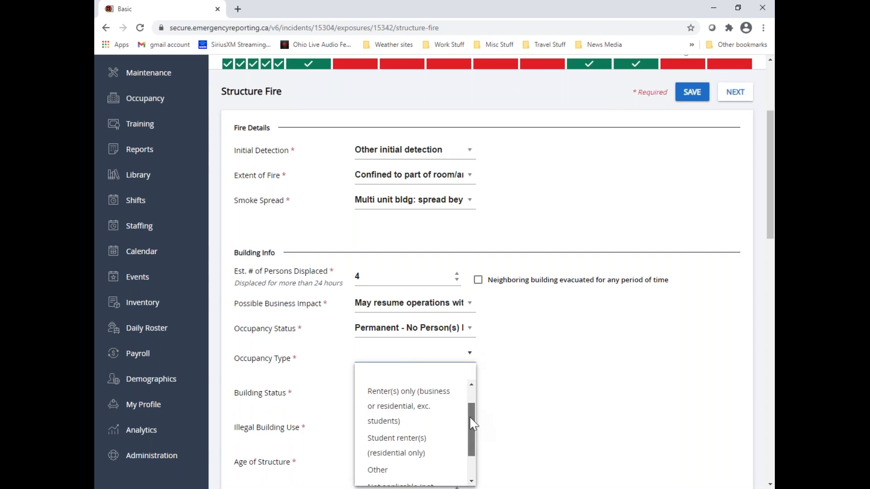
left_click(443, 450)
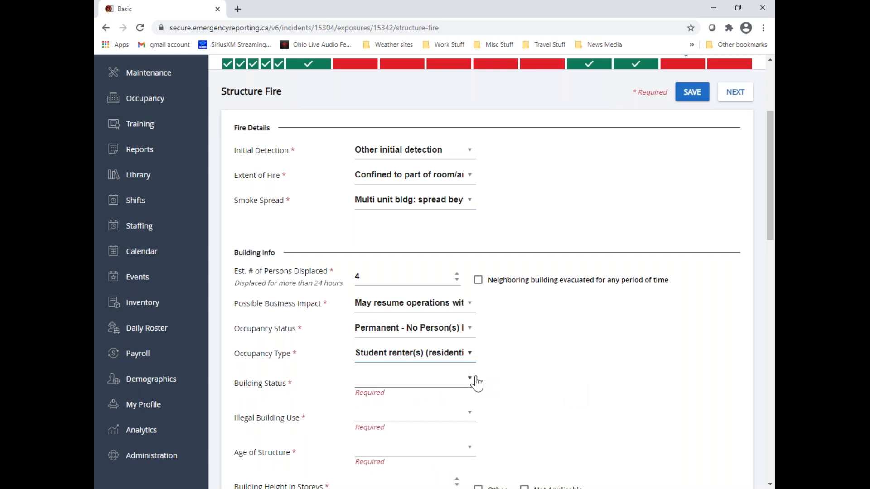
left_click(469, 383)
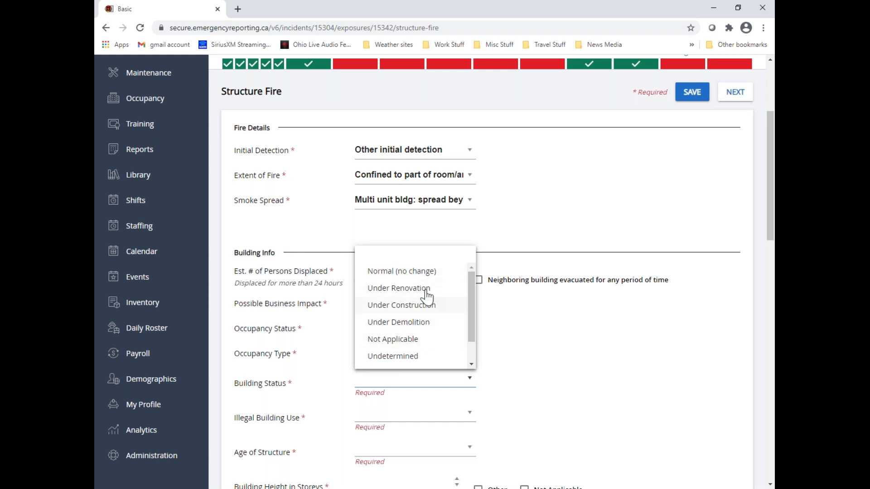
left_click(452, 280)
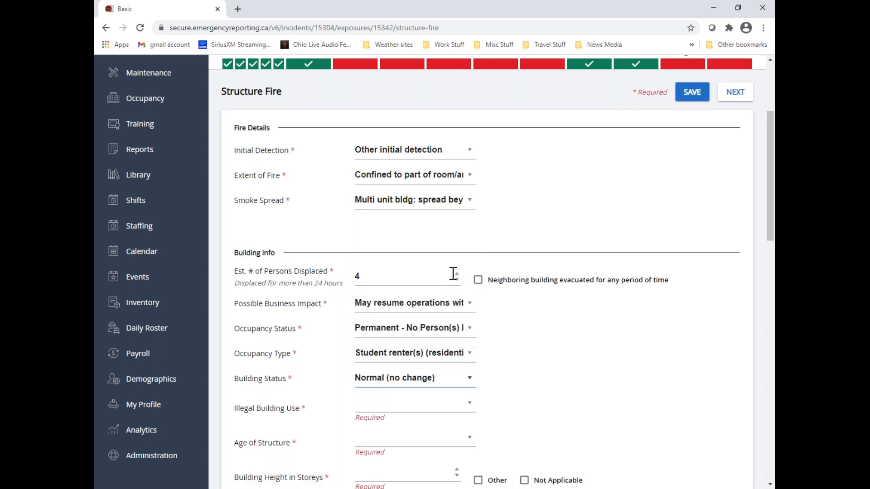
Set Illegal Building Use to Not applicable and Age of Structure to Constructed between 1946 and 1970 (old)
left_click(471, 408)
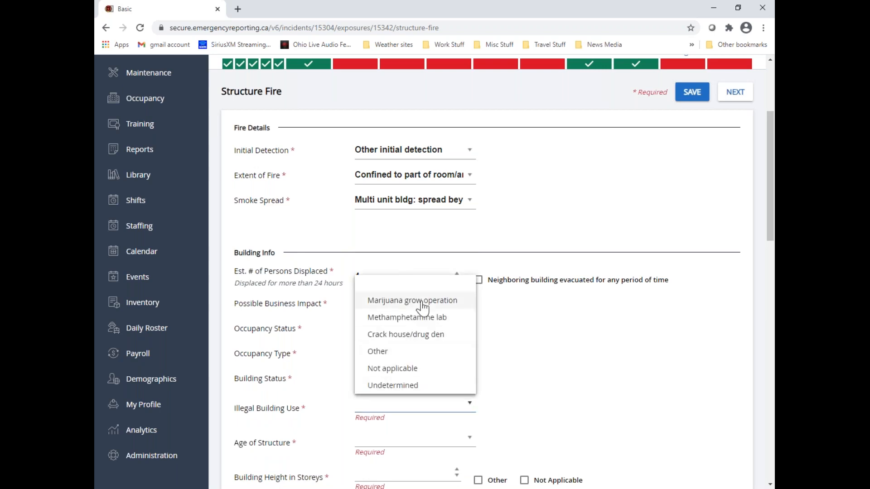
scroll(421, 303, "down", 1)
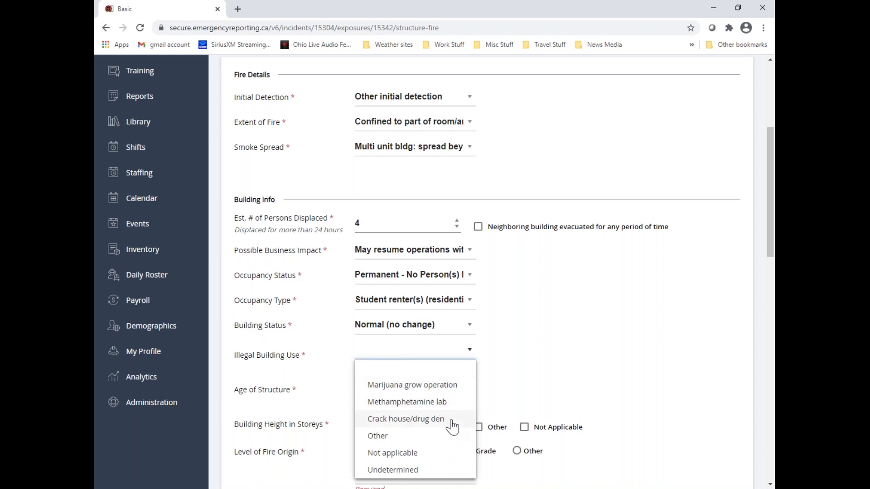
left_click(405, 453)
scroll(522, 379, "down", 1)
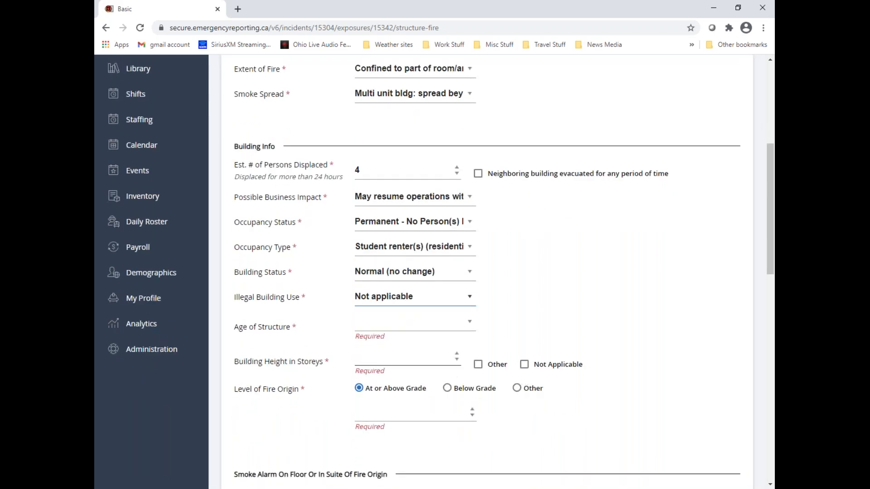
left_click(470, 323)
left_click_drag(471, 380, 470, 409)
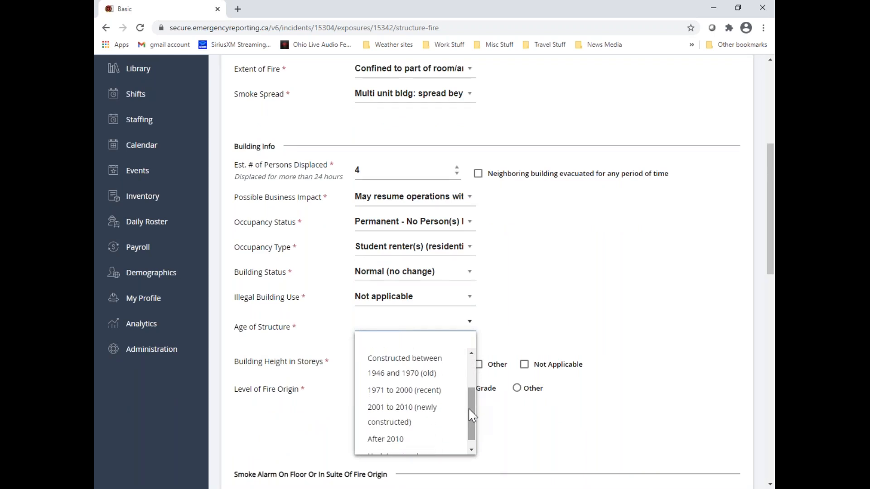
left_click(441, 377)
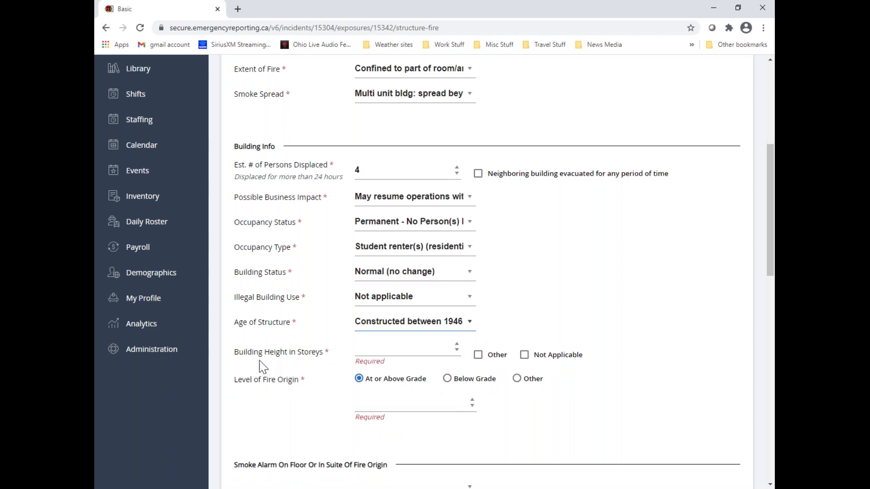
Set Building Height in Storeys to 1 and Level of Fire Origin to At or Above Grade, level 1
left_click(394, 350)
type("1")
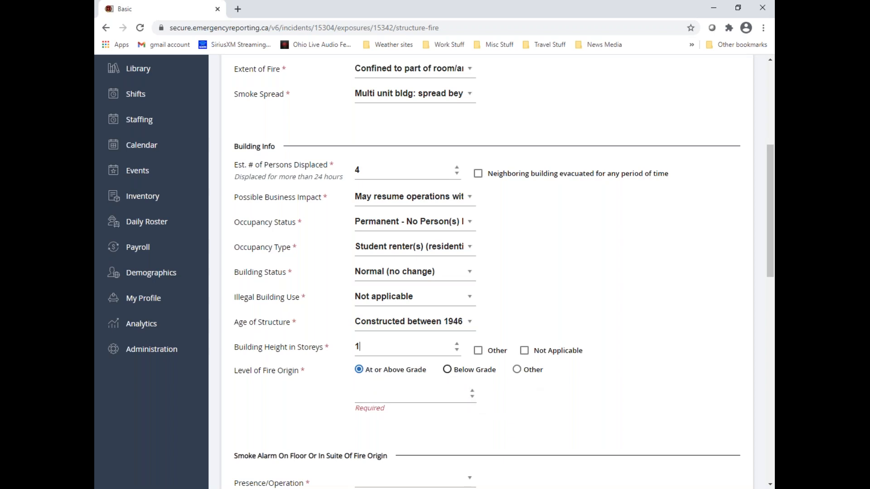
left_click(450, 372)
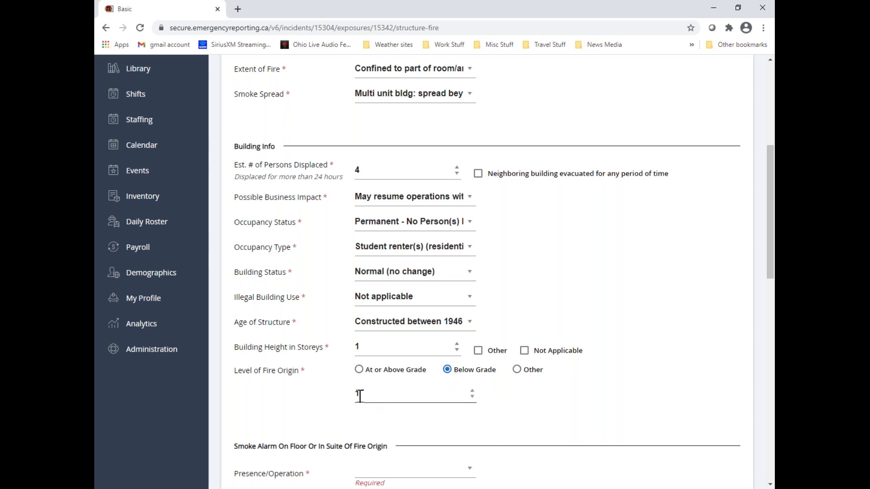
left_click(472, 392)
For the smoke alarm on the fire origin floor, set Presence/Operation to No smoke alarm and Type of Detector to Not applicable - no smoke alarm or presence undetermined
scroll(592, 401, "down", 1)
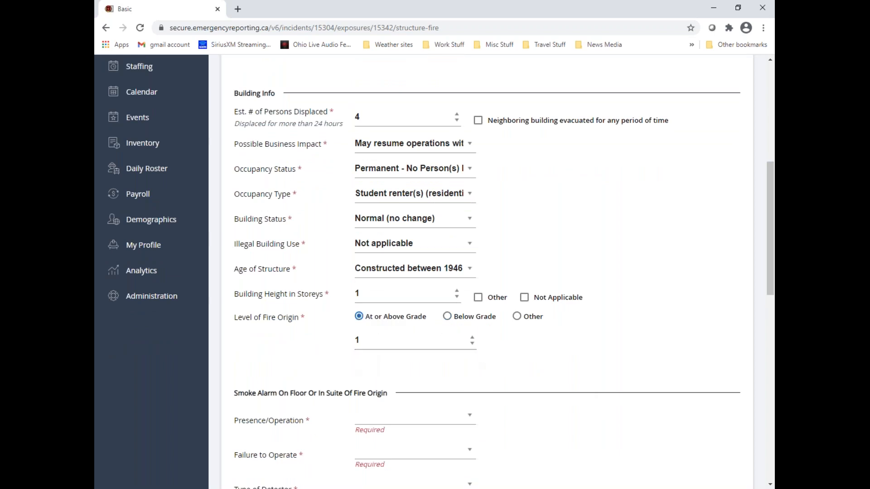
scroll(461, 373, "down", 1)
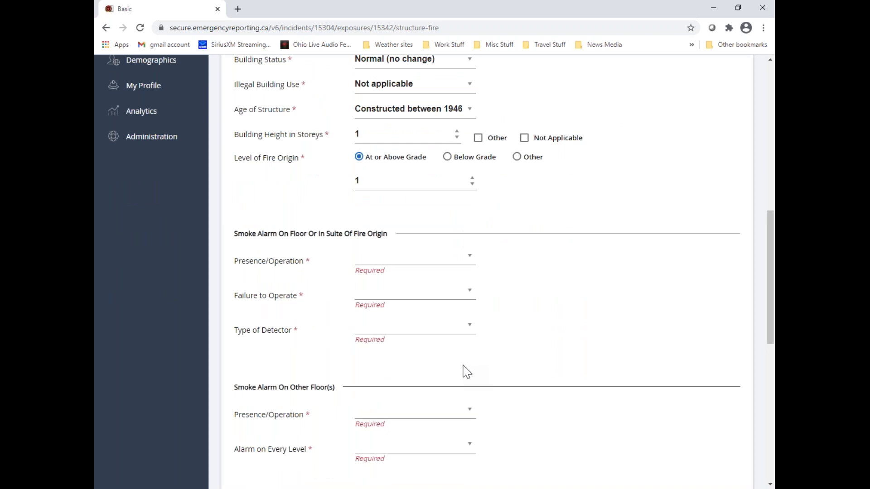
left_click(470, 257)
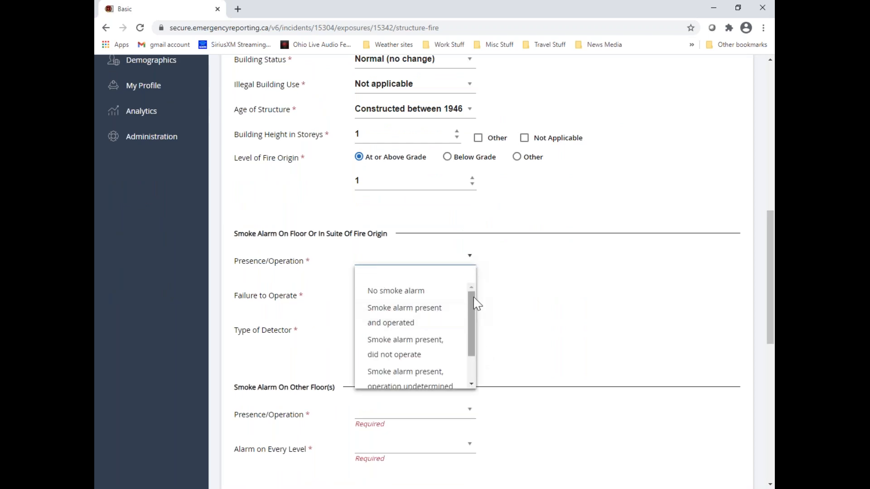
left_click_drag(472, 301, 472, 333)
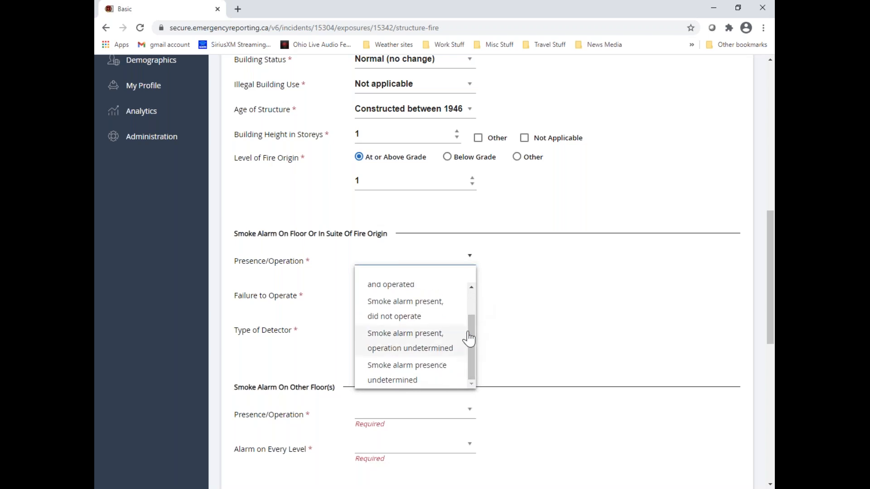
left_click_drag(474, 342, 475, 300)
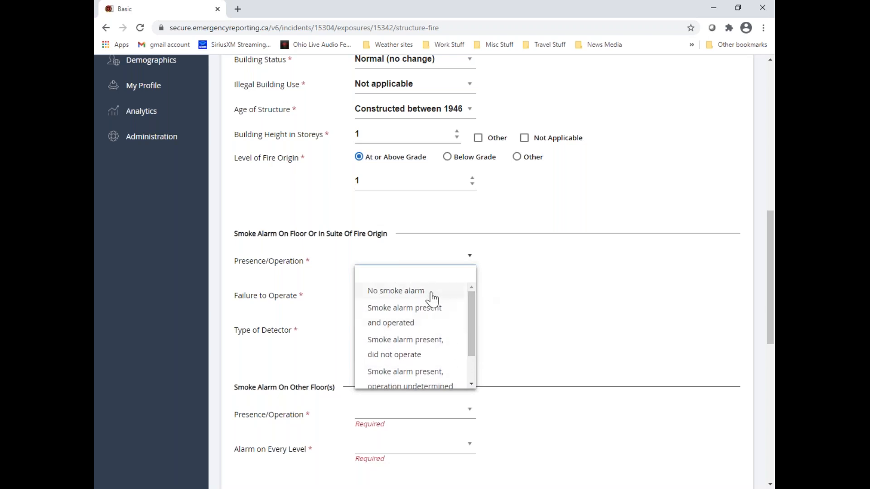
left_click(431, 295)
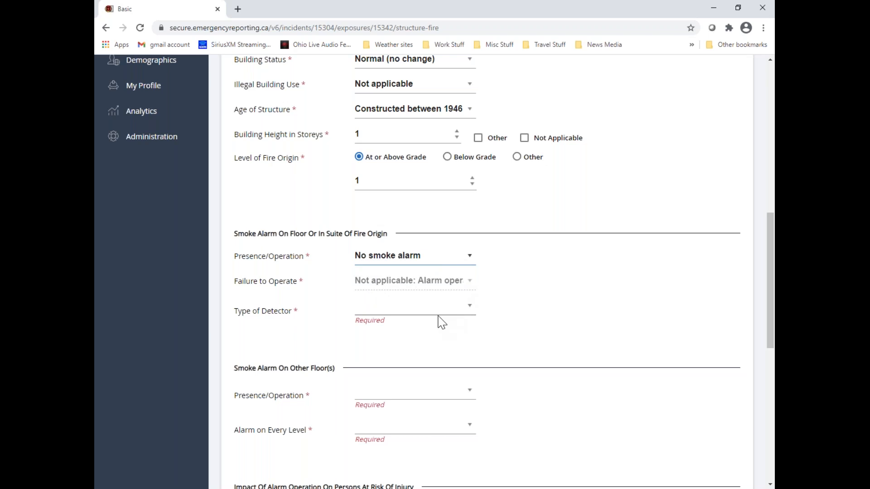
left_click(469, 311)
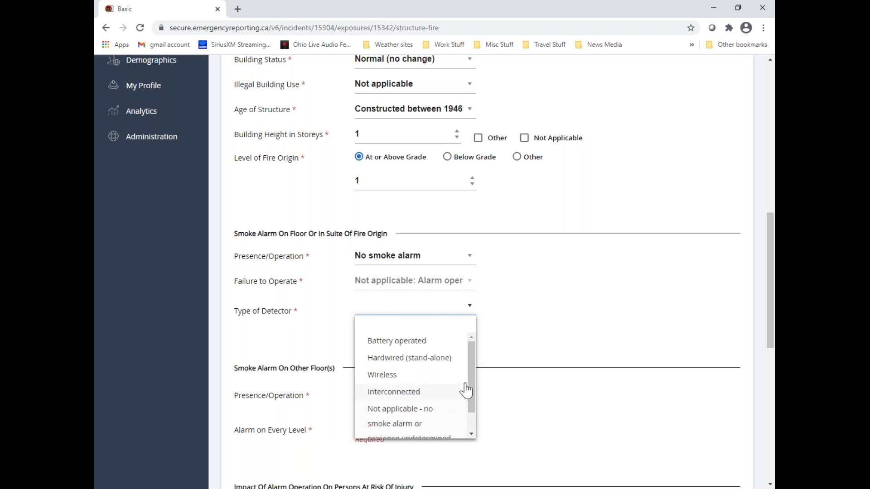
scroll(474, 404, "down", 2)
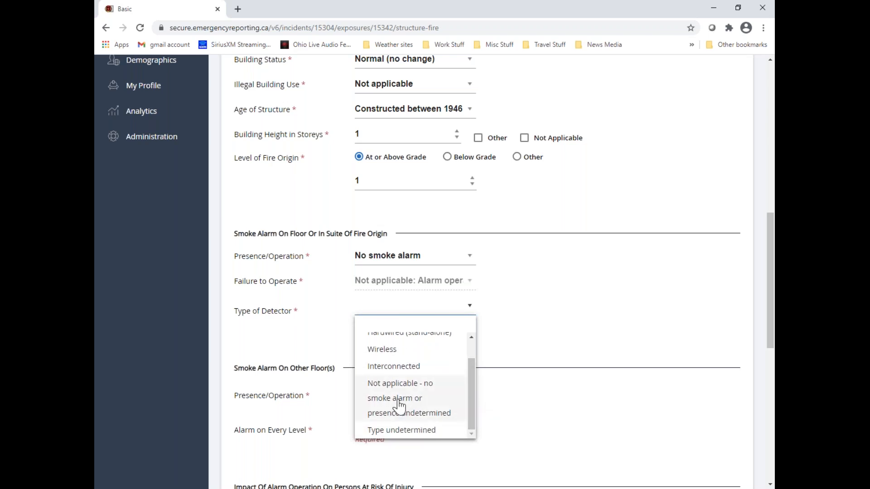
left_click(428, 403)
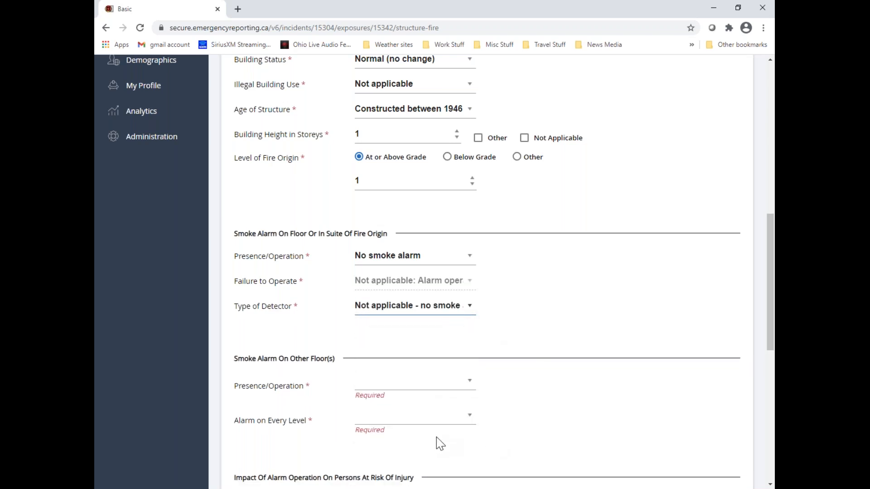
For smoke alarms on other floors, set Presence/Operation to Not applicable: Single level and Alarm on Every Level to No, alarms not present on every storey
left_click(470, 385)
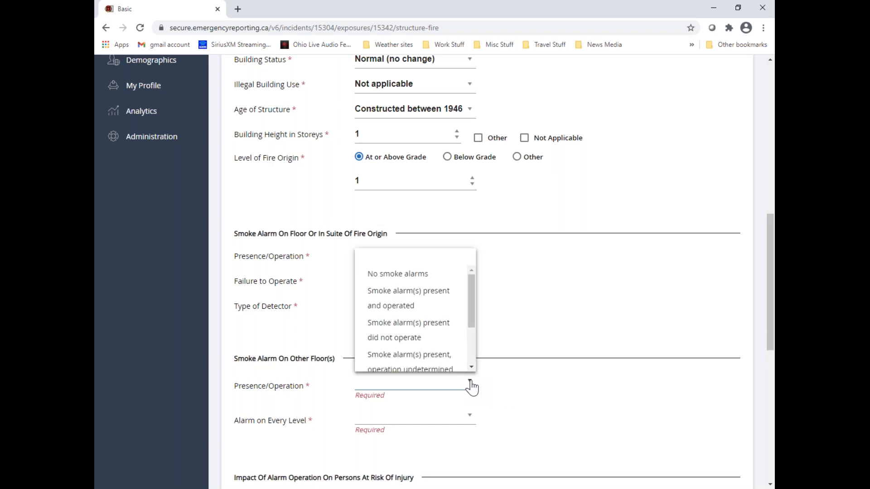
left_click_drag(473, 294, 475, 326)
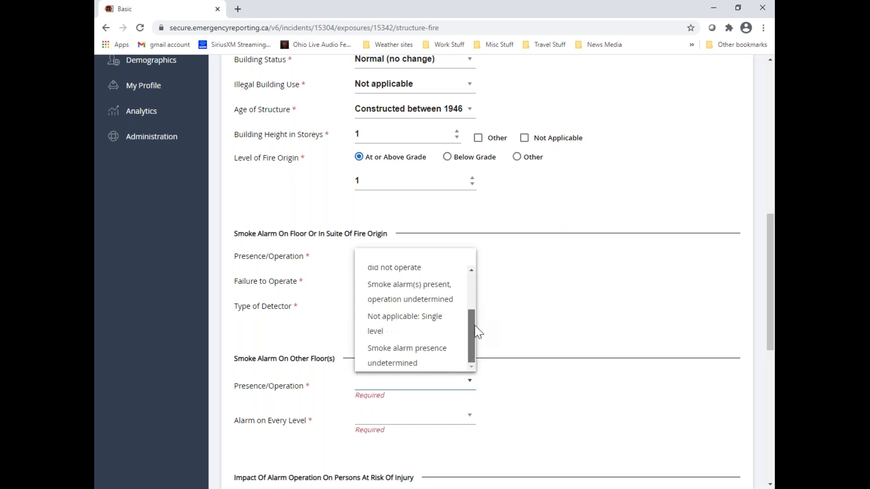
left_click(411, 329)
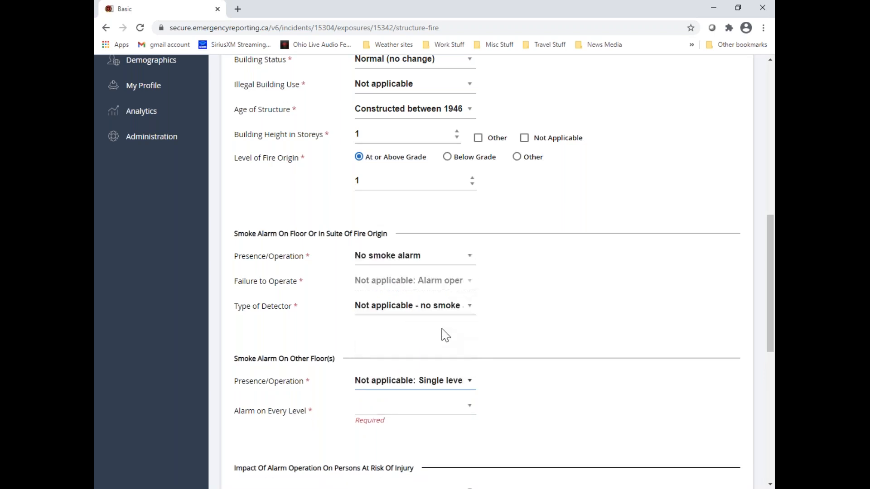
left_click(471, 412)
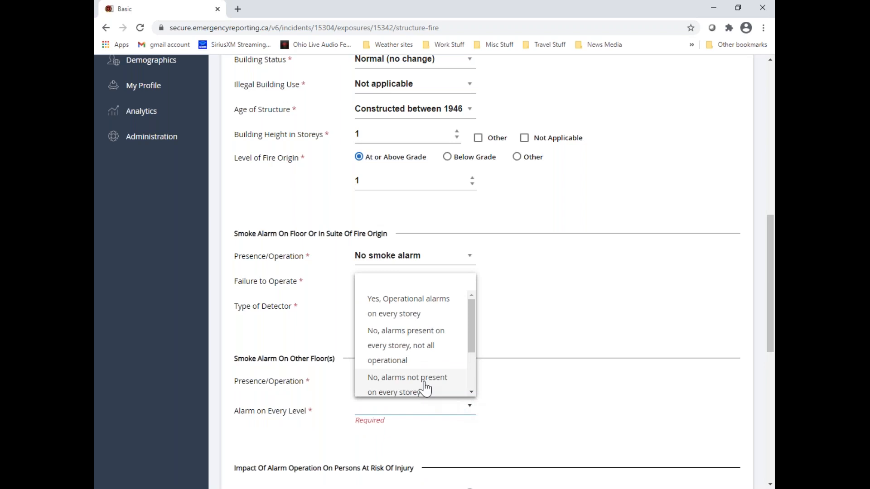
left_click_drag(472, 330, 469, 370)
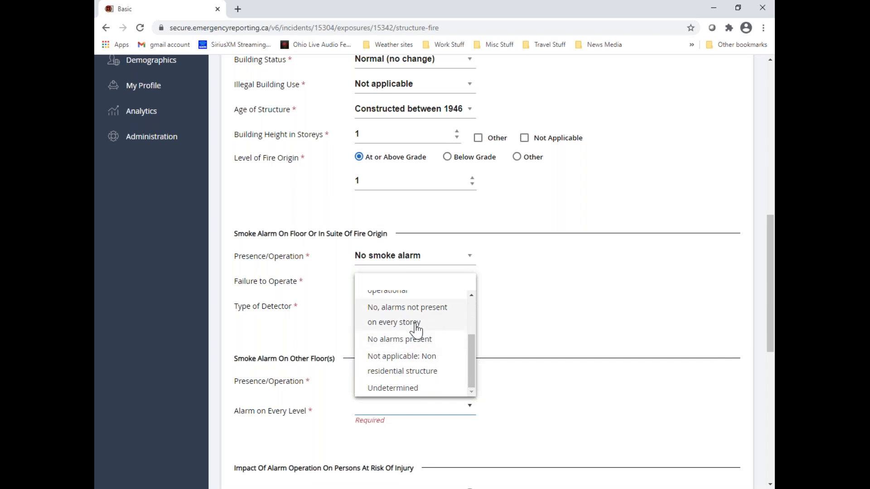
left_click(413, 323)
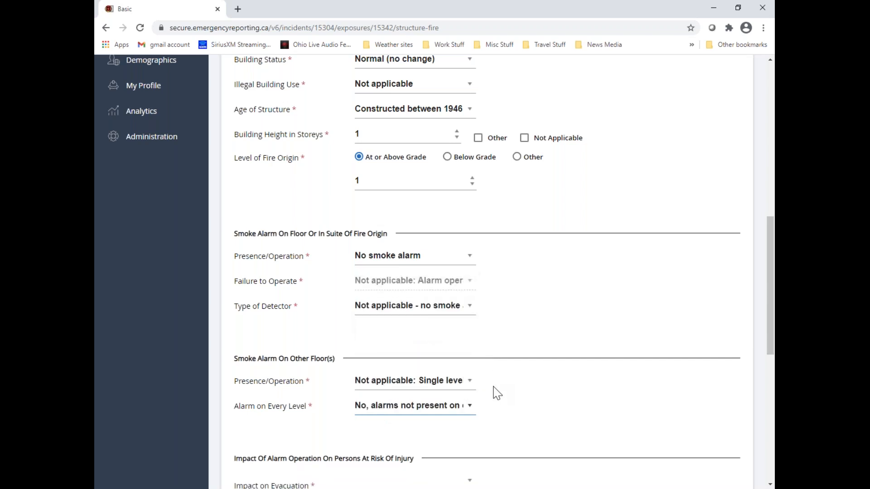
scroll(497, 393, "down", 4)
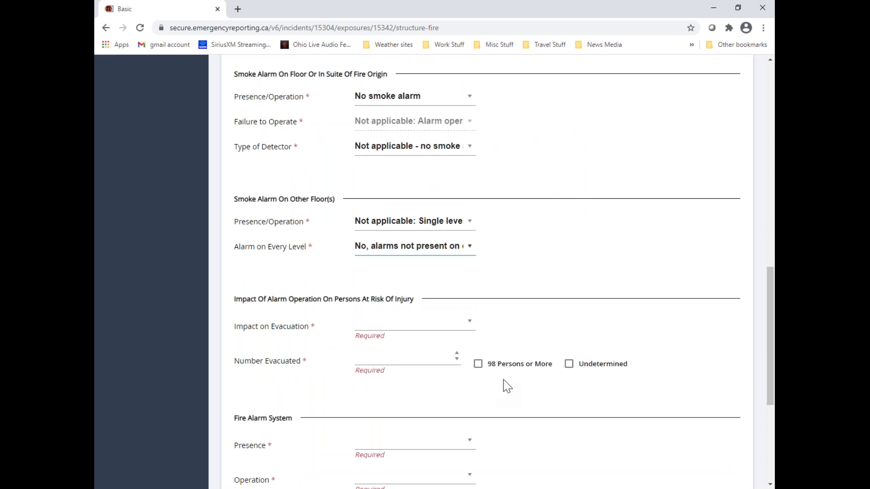
Set Impact on Evacuation to Not applicable: No alarm, no persons present
left_click(470, 330)
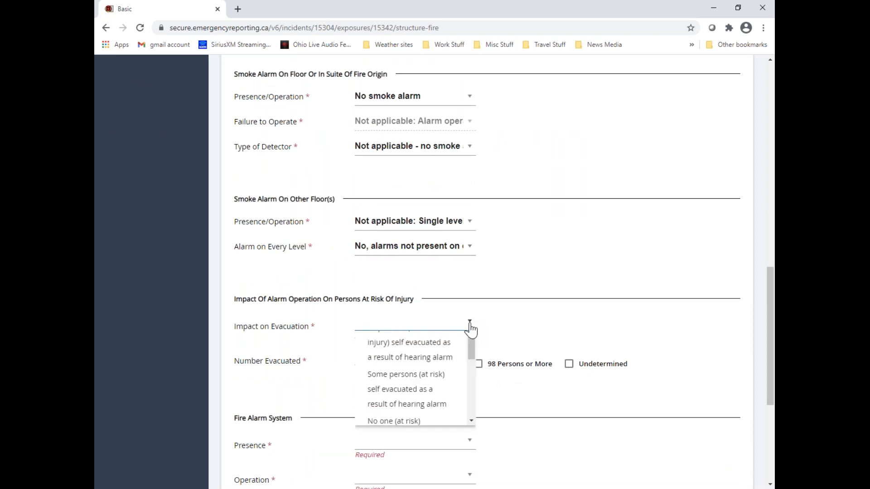
left_click_drag(473, 368, 472, 365)
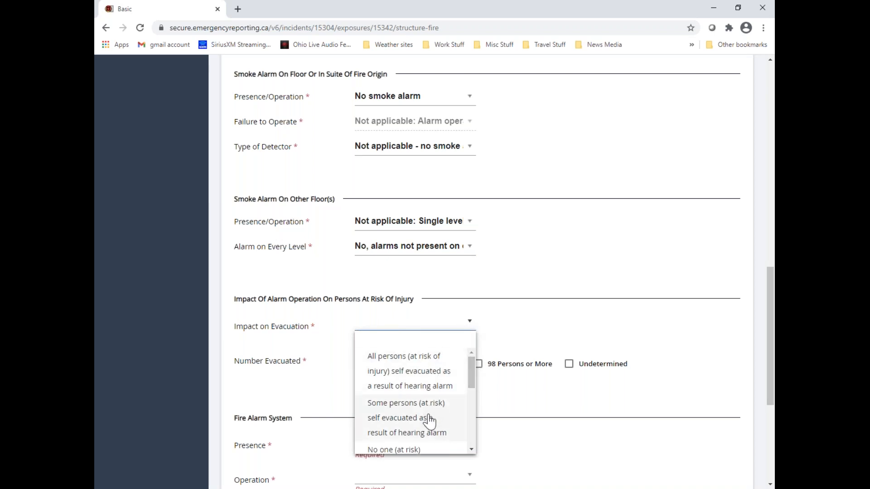
scroll(428, 419, "down", 3)
scroll(413, 369, "up", 2)
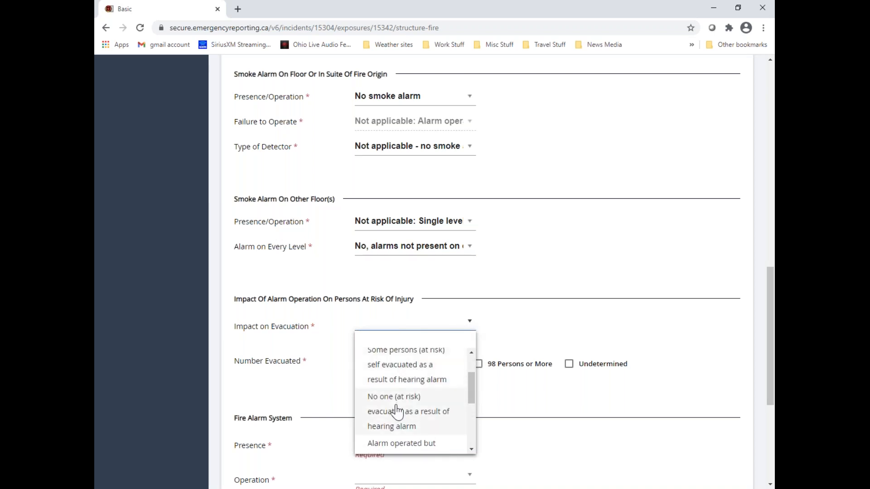
scroll(398, 412, "down", 1)
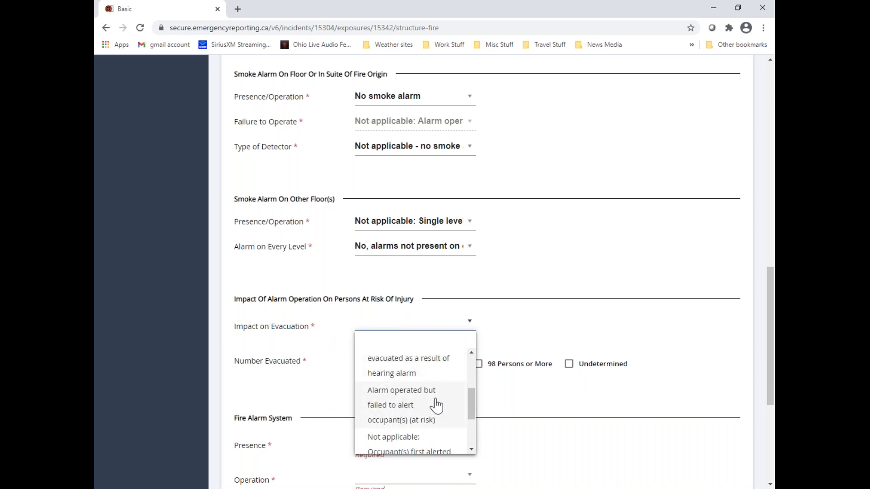
scroll(436, 406, "down", 2)
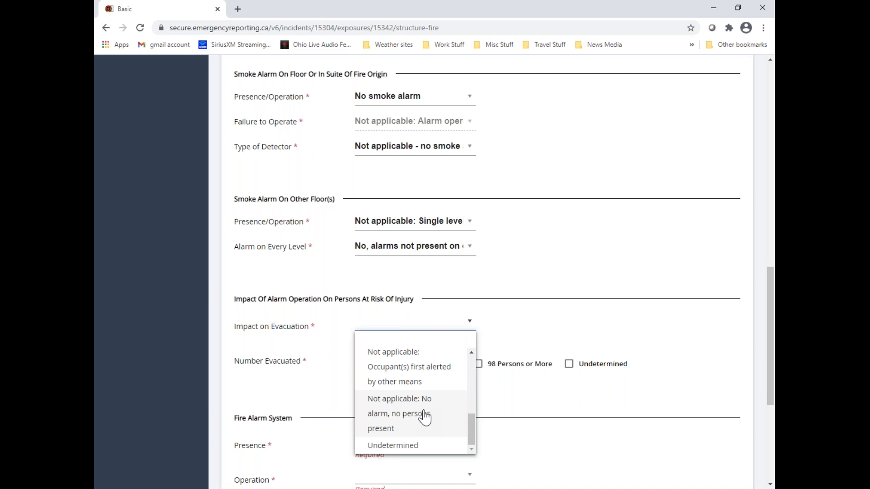
left_click(397, 417)
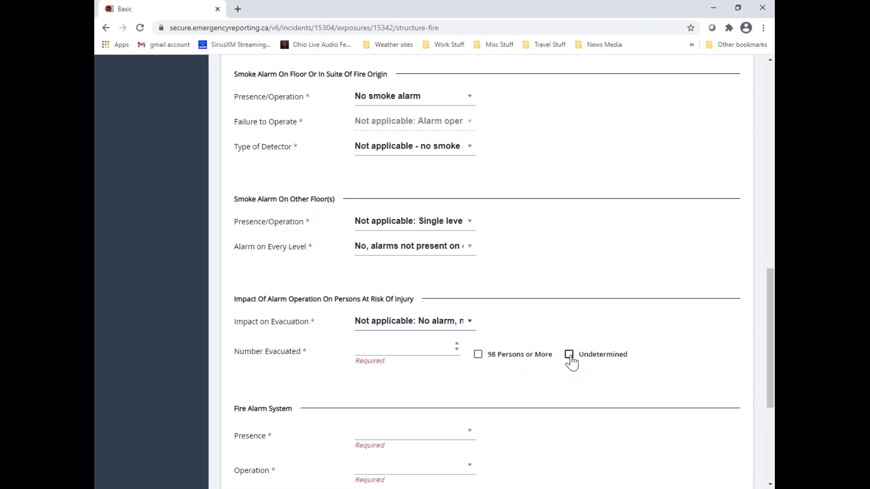
Set Number Evacuated to 0 under the impact of alarm operation on persons at risk
left_click(456, 350)
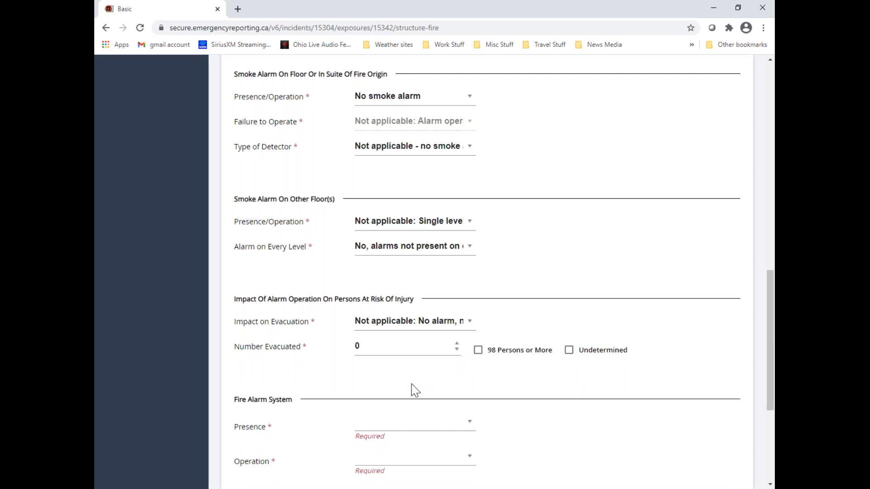
left_click(457, 344)
left_click(456, 344)
left_click(457, 344)
left_click(456, 349)
left_click(393, 345)
For the fire alarm system, set Presence to No Fire alarm system and Operation to Not applicable (no system)
scroll(453, 357, "down", 4)
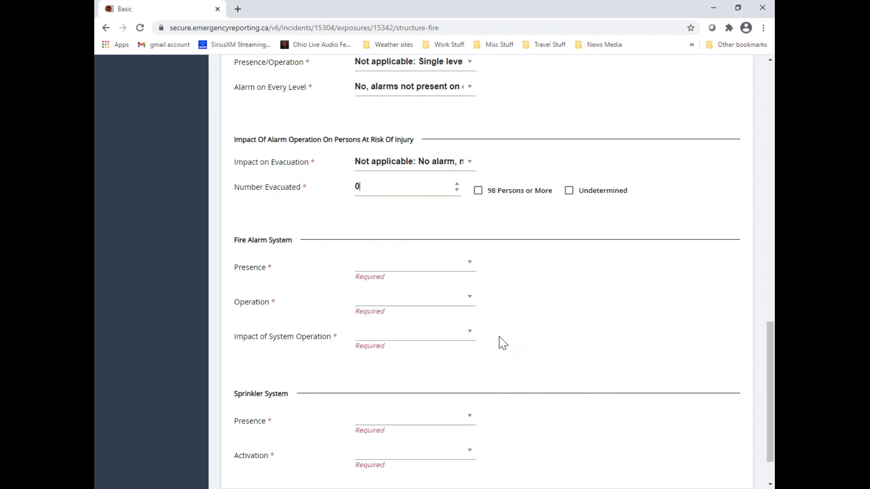
left_click(470, 269)
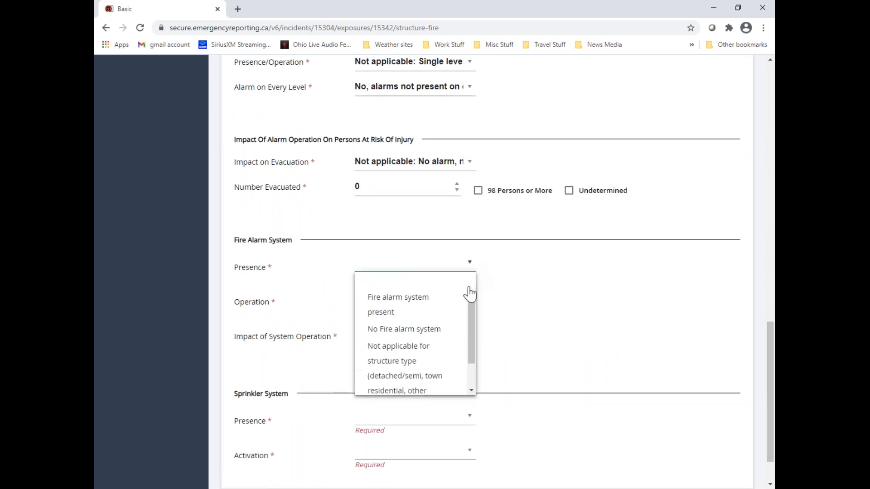
left_click_drag(471, 310, 471, 326)
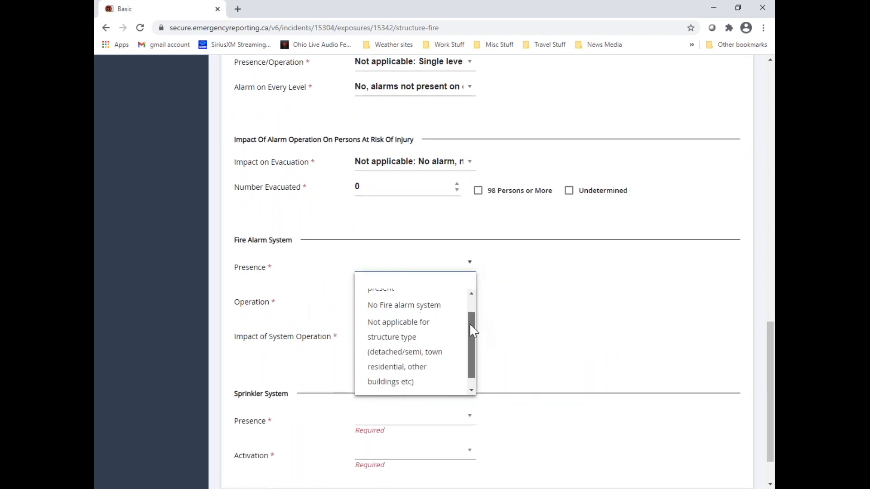
left_click(425, 312)
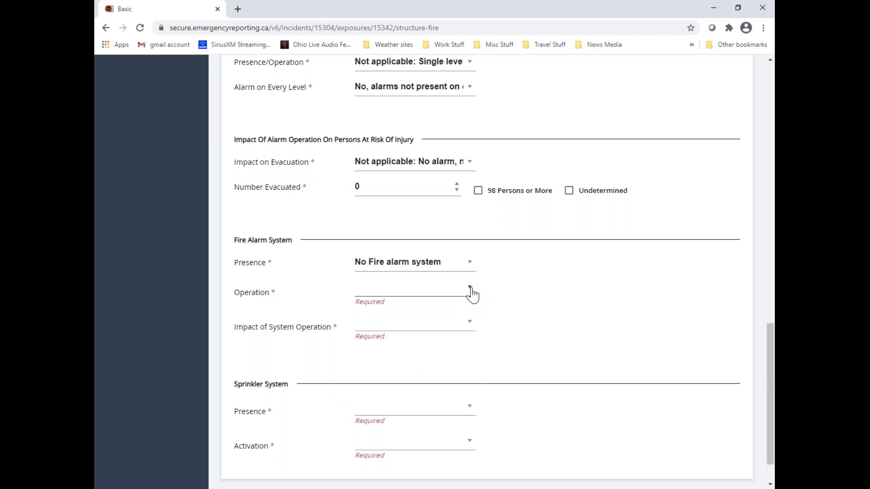
left_click(471, 295)
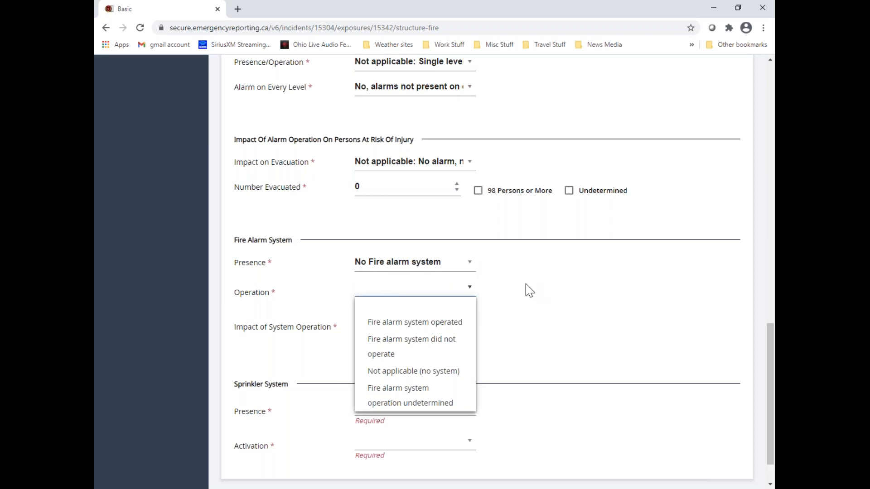
left_click(465, 377)
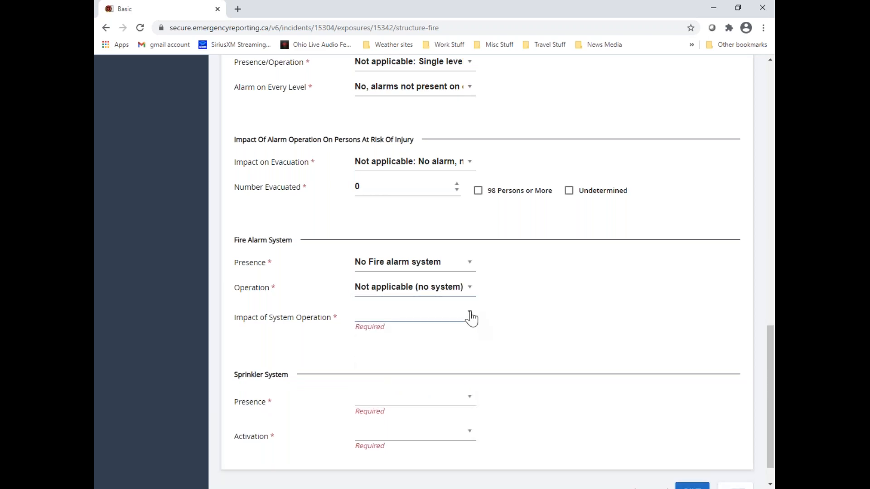
Set the fire alarm's Impact of System Operation to Not applicable: No fire alarm system, no persons present
left_click(471, 316)
left_click_drag(471, 349, 458, 422)
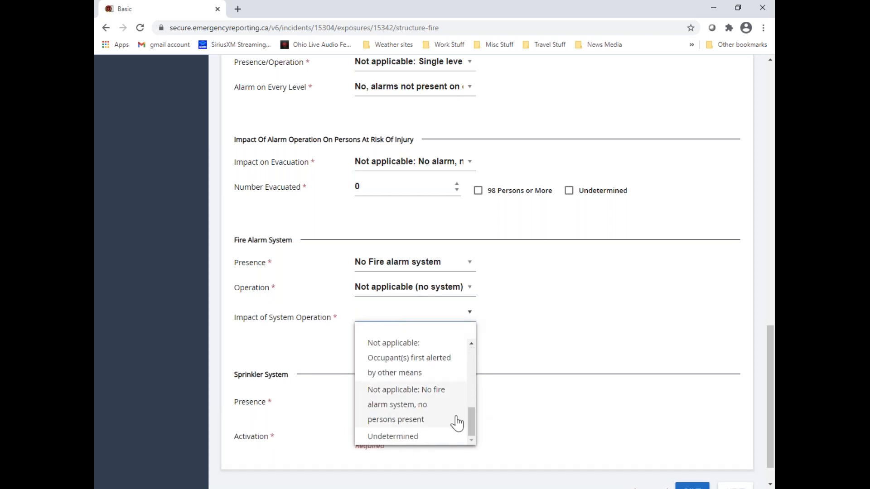
left_click(414, 406)
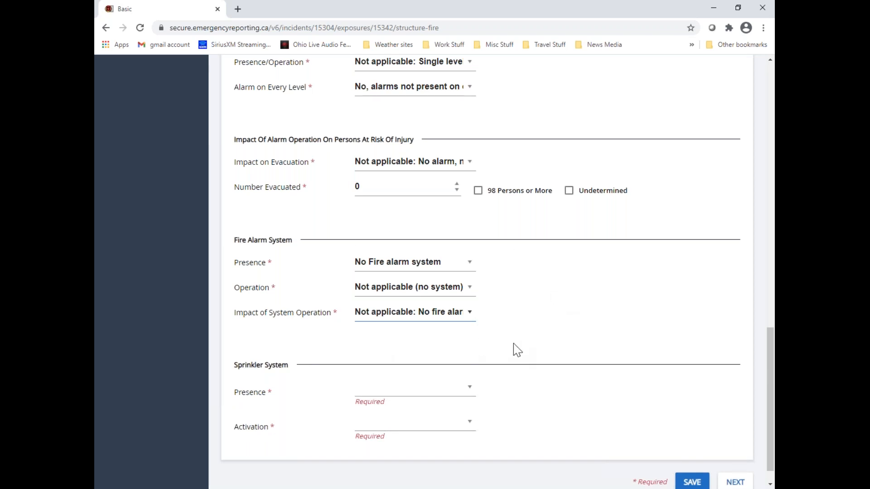
For the sprinkler system, set Presence to No sprinkler system present and Activation to the Not applicable - no sprinkler option
scroll(513, 343, "down", 1)
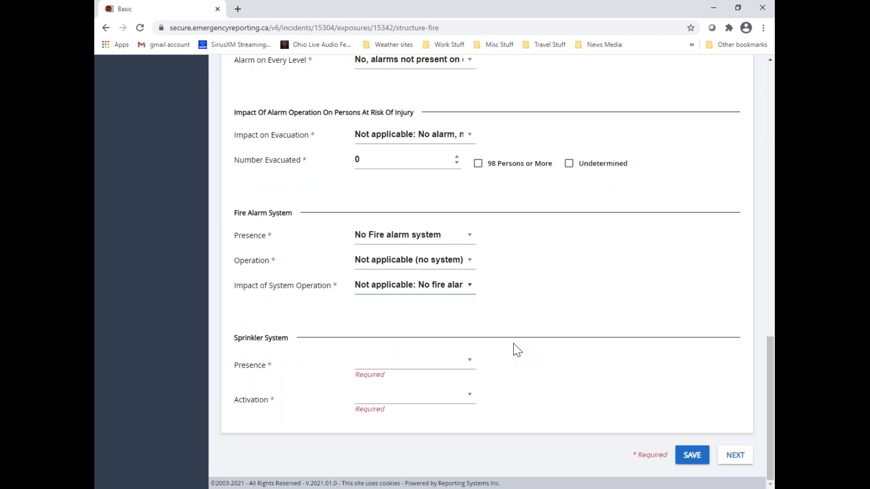
left_click(468, 365)
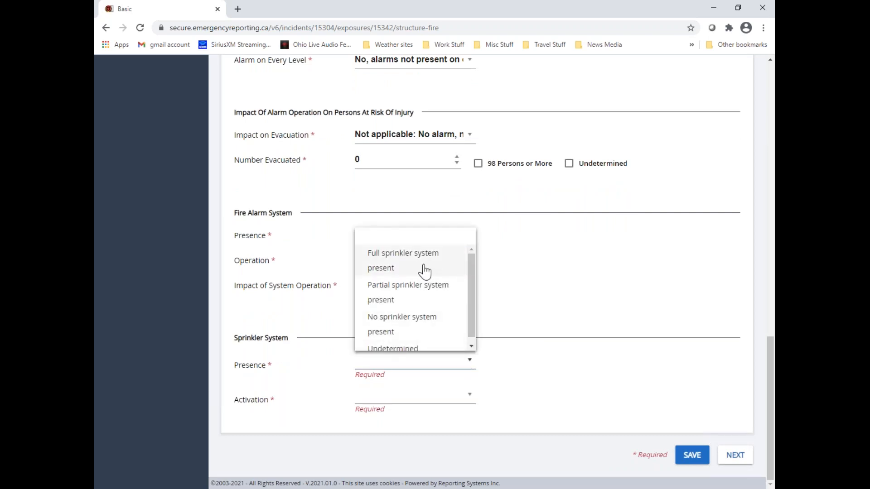
left_click(413, 321)
left_click(469, 396)
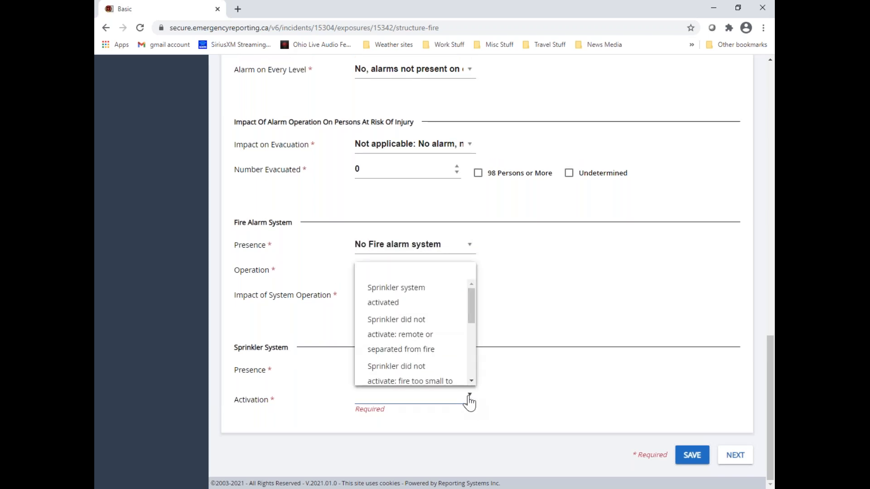
left_click_drag(471, 312, 477, 365)
left_click(413, 343)
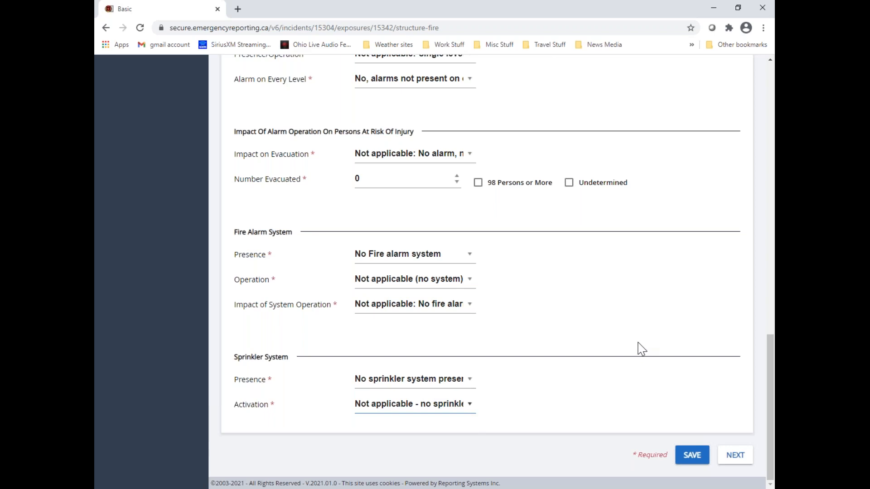
Finish the Structure Fire section and advance to Civilian Casualties
scroll(688, 364, "up", 5)
scroll(687, 364, "up", 15)
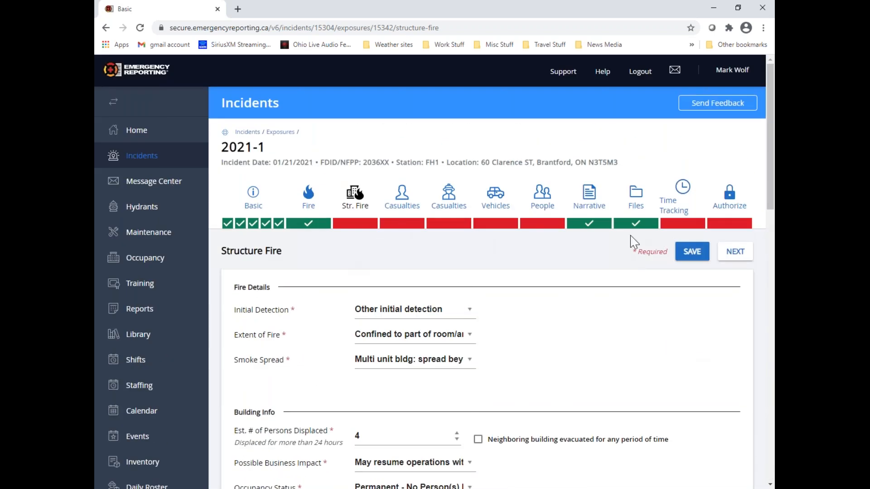
left_click(735, 252)
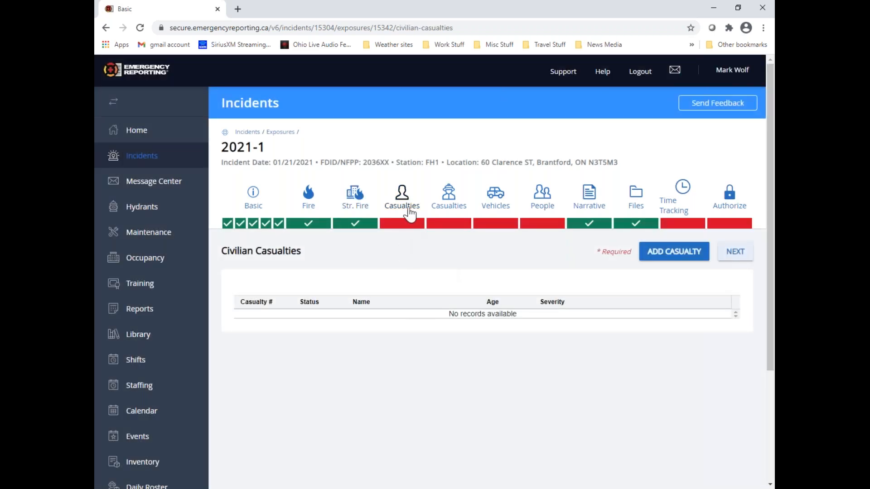
Add a civilian casualty, look over its form without filling it in, and return to the casualty list
left_click(701, 261)
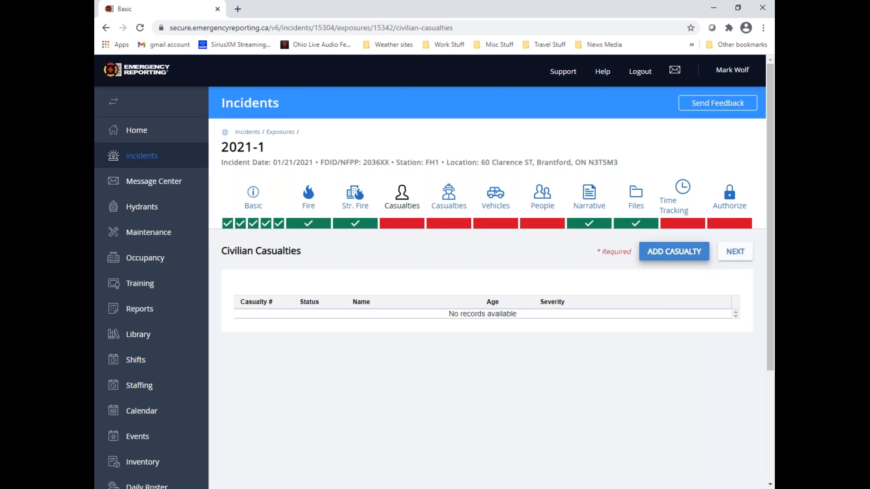
scroll(391, 308, "down", 7)
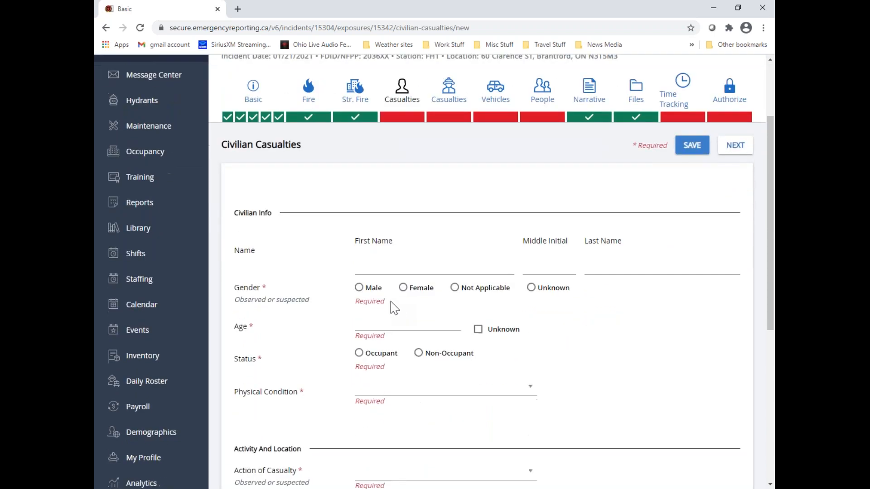
scroll(391, 302, "down", 3)
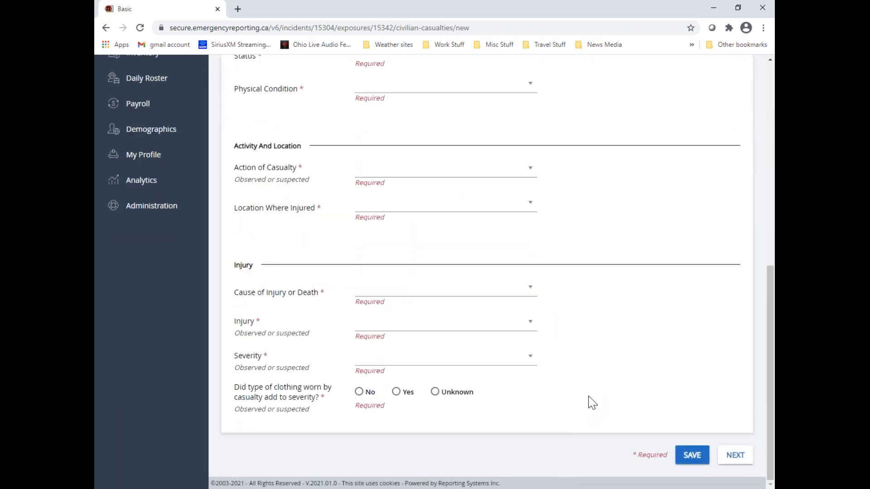
scroll(592, 402, "up", 7)
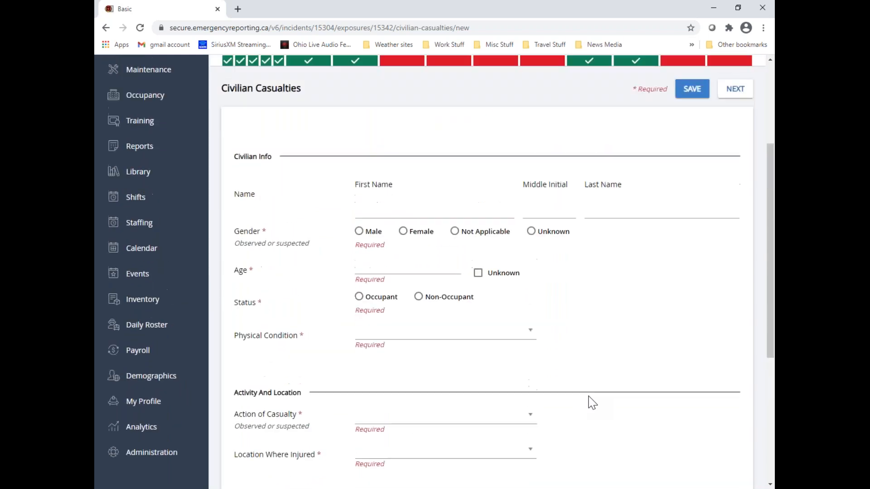
scroll(592, 402, "up", 2)
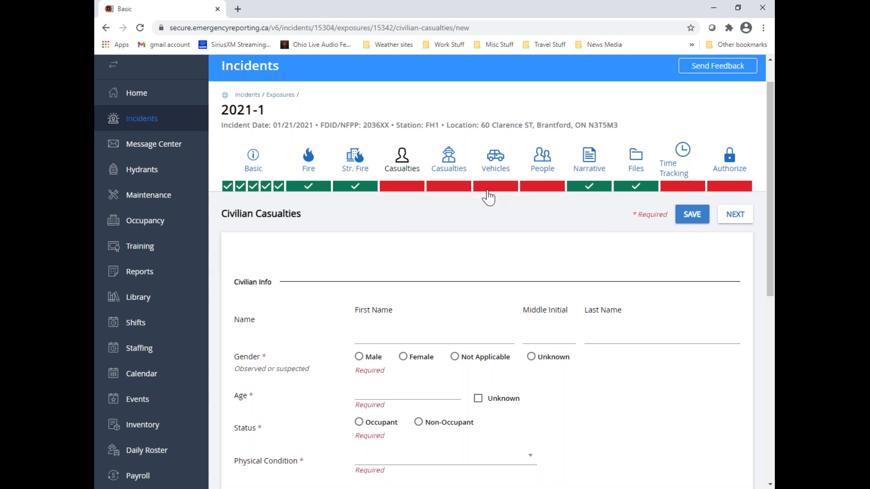
left_click(736, 215)
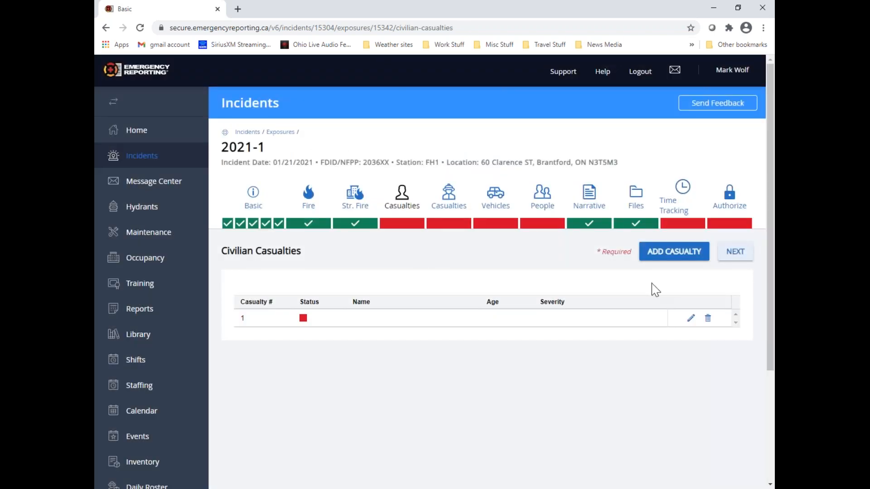
Open another new civilian casualty form and examine its civilian info fields
left_click(675, 257)
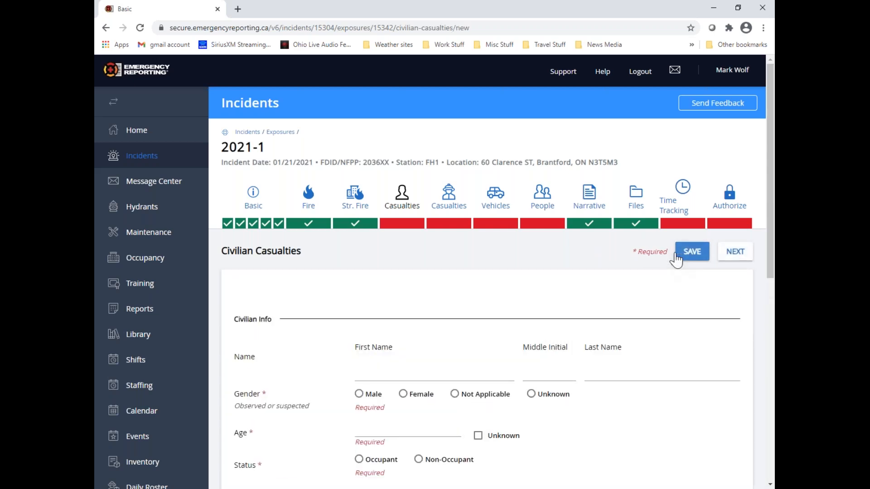
scroll(481, 347, "down", 1)
scroll(482, 347, "down", 1)
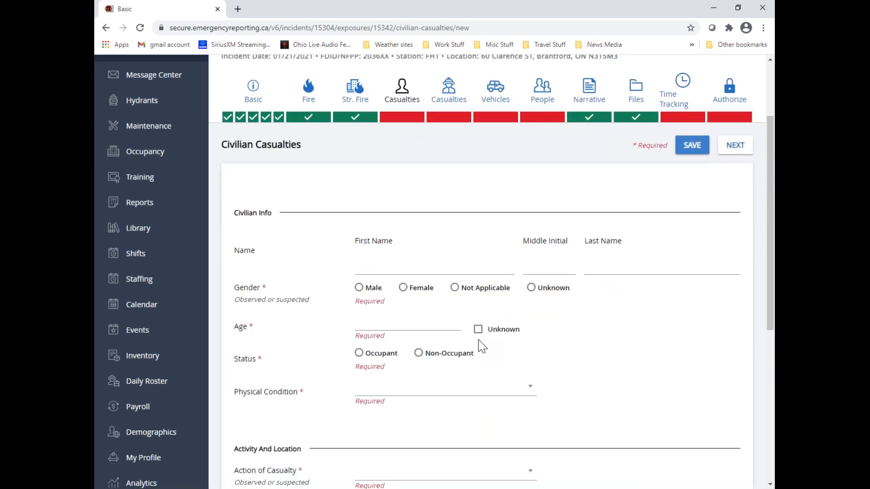
scroll(481, 347, "up", 2)
Open a new casualty form under Fire Service Casualties and examine its fields, including the options for clothing or equipment worn
left_click(452, 204)
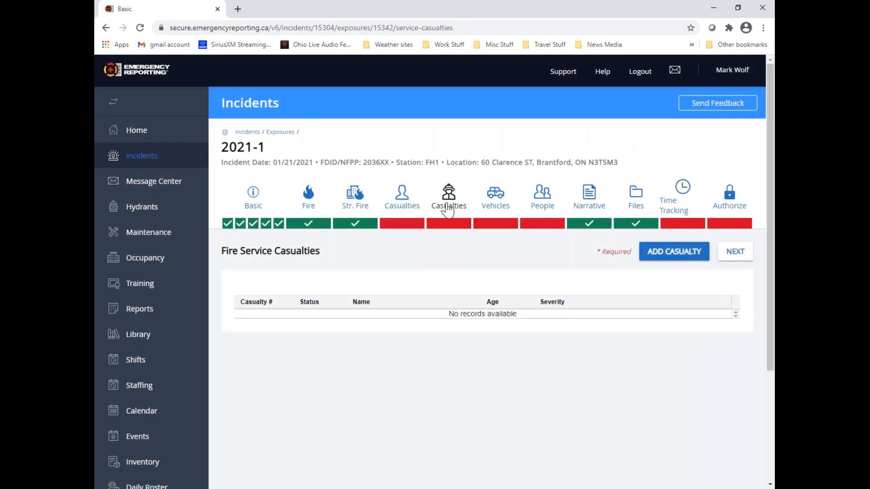
left_click(662, 257)
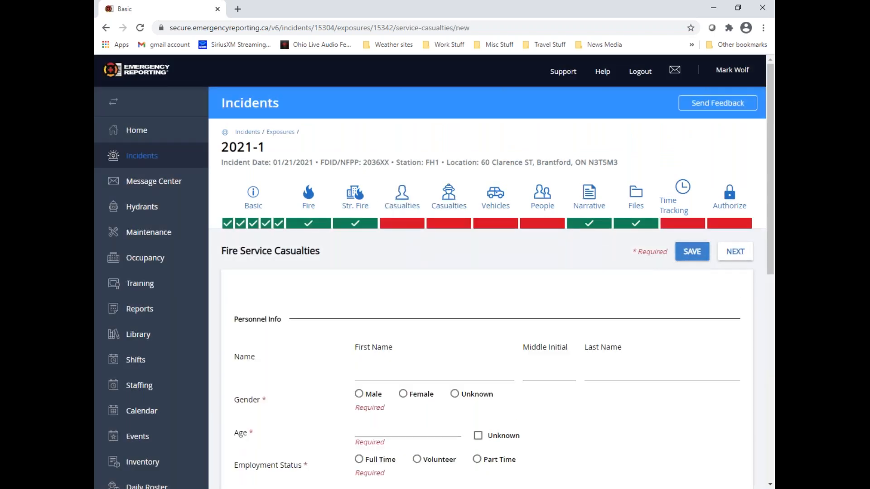
scroll(433, 314, "down", 2)
scroll(435, 315, "down", 5)
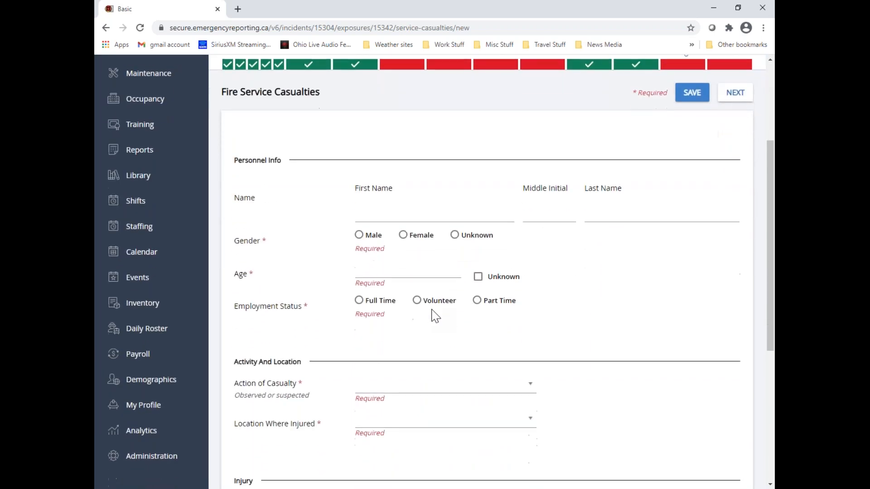
scroll(434, 316, "down", 2)
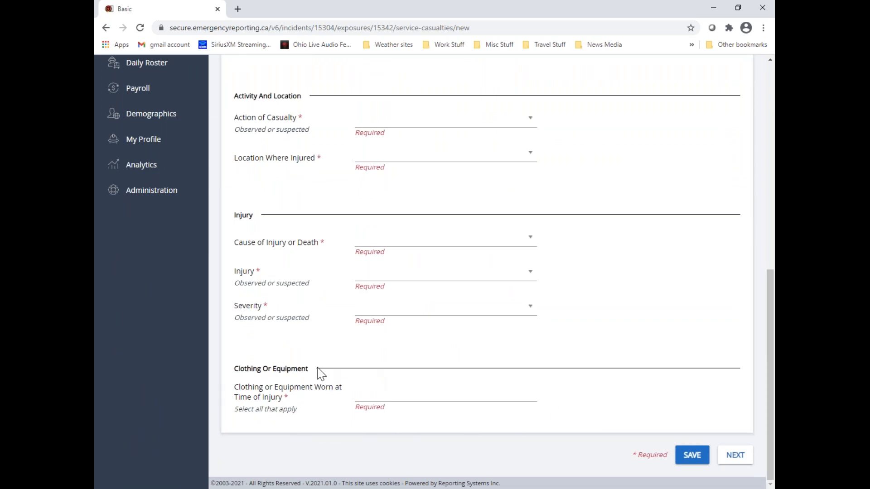
left_click(479, 399)
scroll(398, 323, "down", 2)
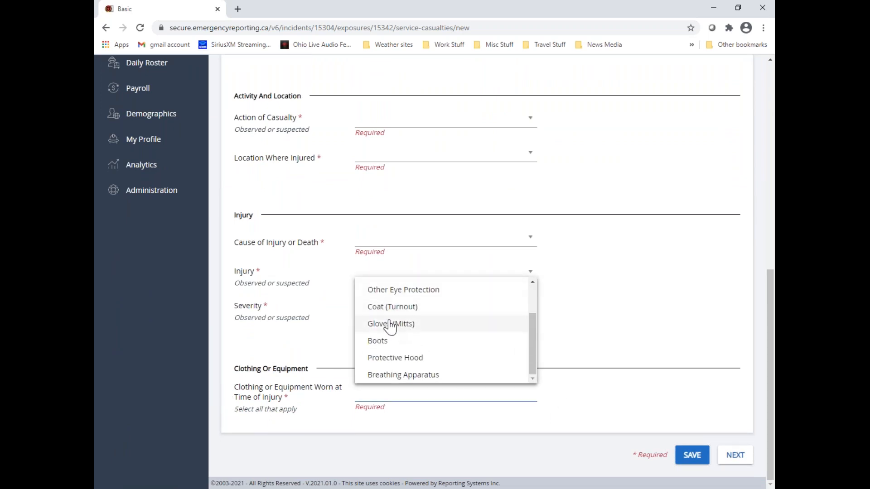
scroll(379, 350, "up", 2)
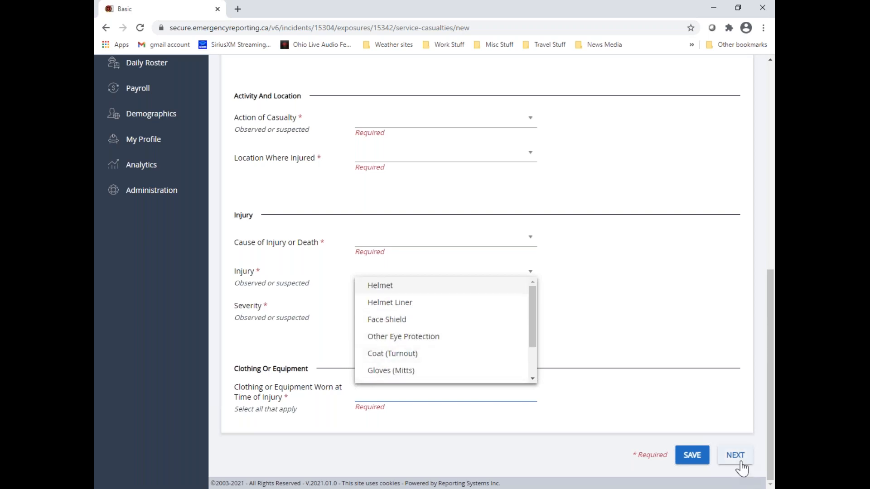
Answer No to civilian casualties and fire service casualties in the Basic questionnaire, save, and accept deletion of entered civilian casualties
left_click(691, 455)
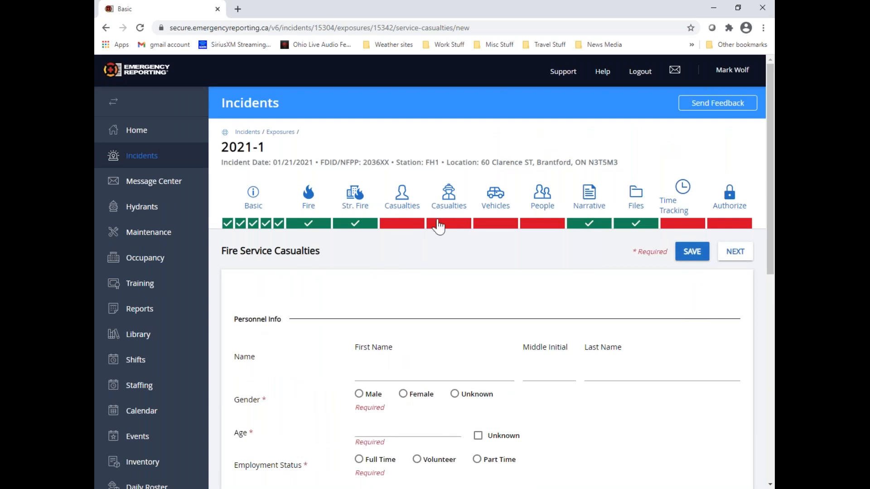
left_click(240, 224)
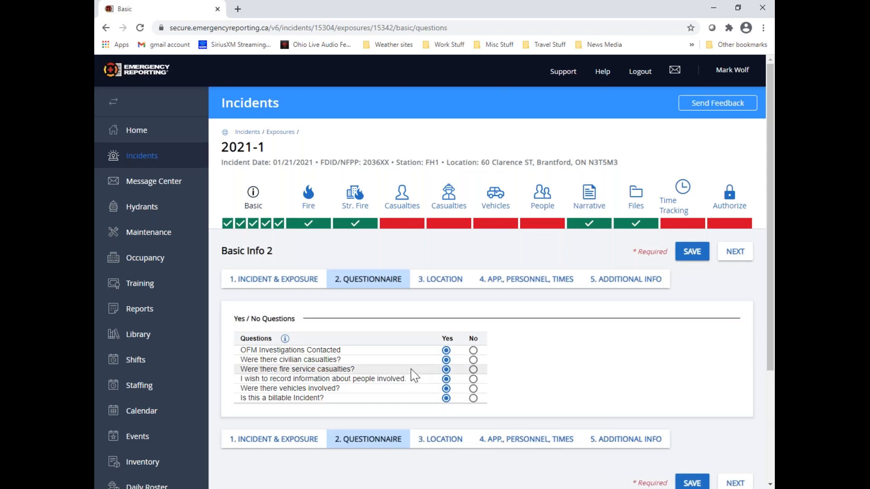
left_click(474, 360)
left_click(474, 369)
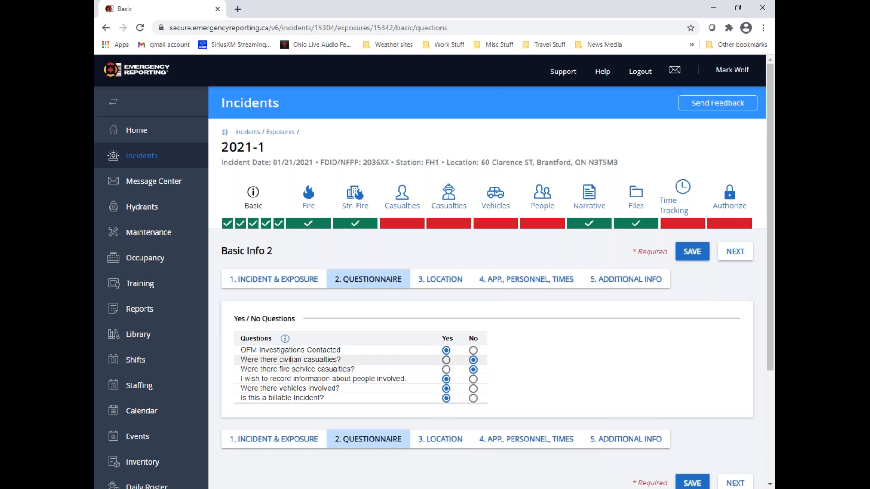
left_click(693, 257)
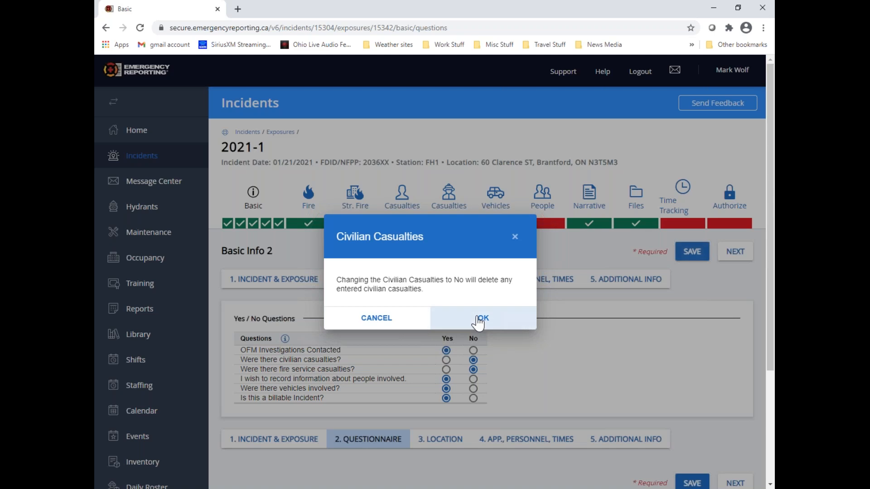
left_click(479, 319)
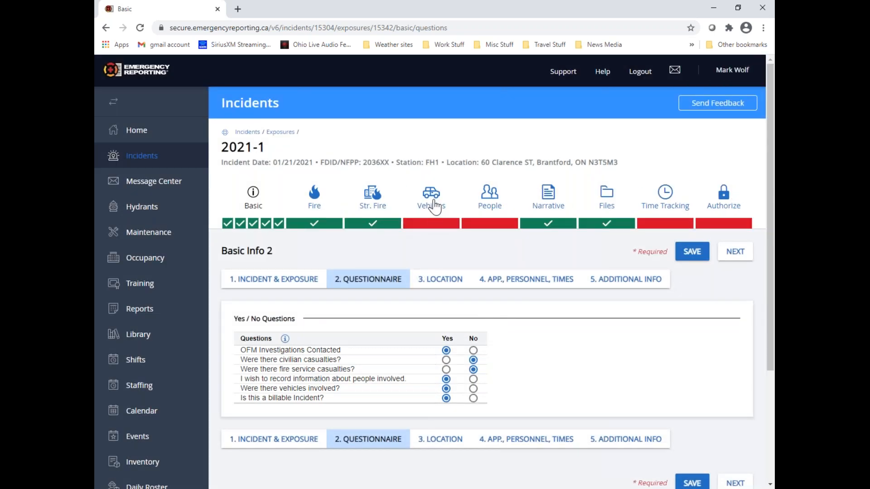
Start a new vehicle record in the Vehicles section and look through its vehicle, owner and driver fields
left_click(435, 207)
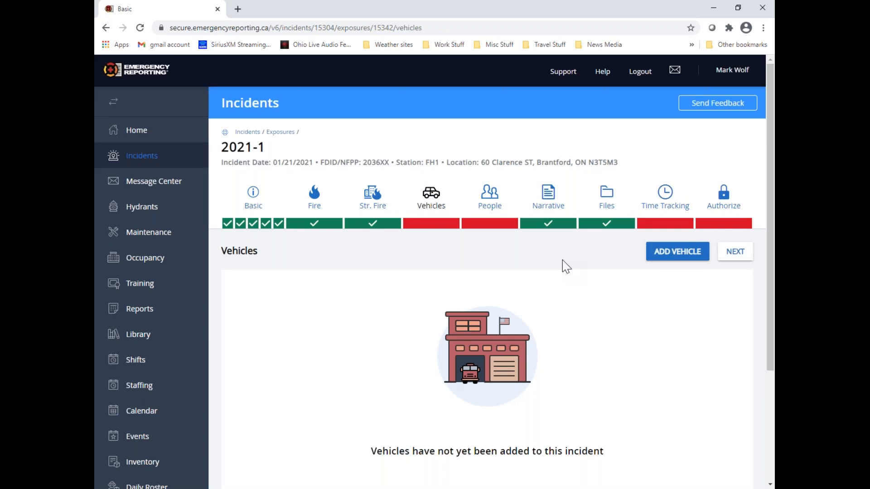
left_click(701, 256)
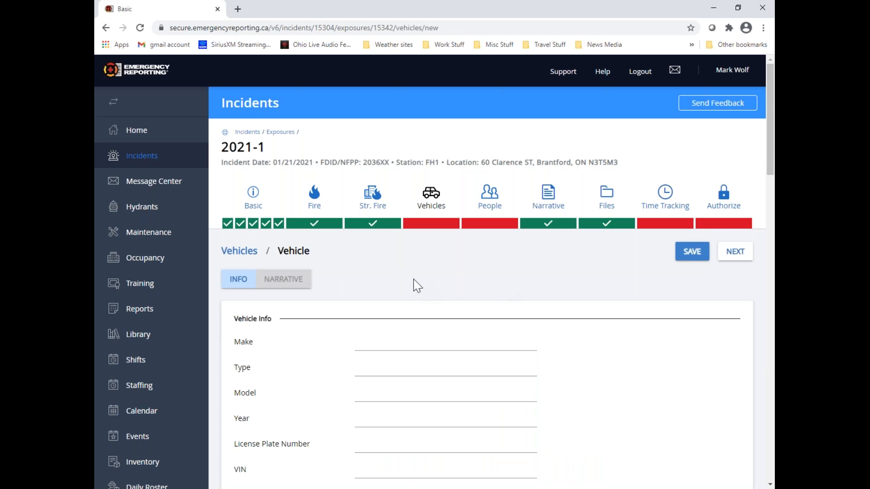
scroll(409, 271, "down", 1)
scroll(409, 271, "down", 1)
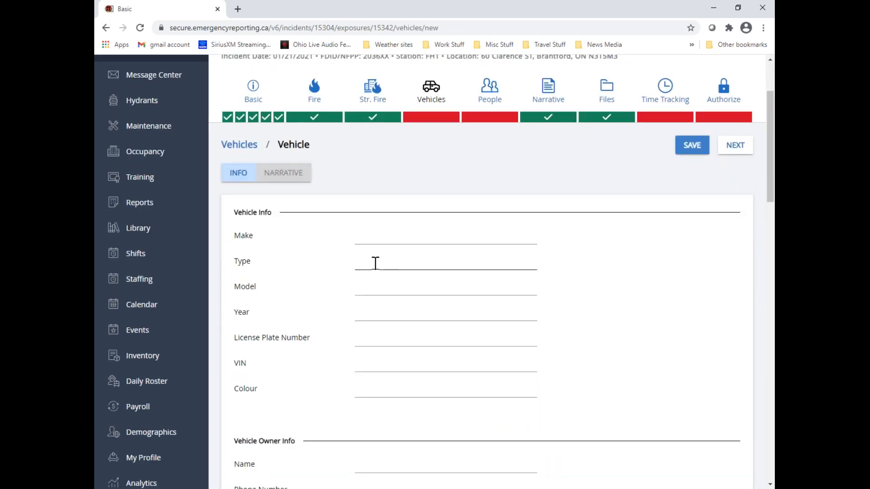
scroll(376, 262, "down", 1)
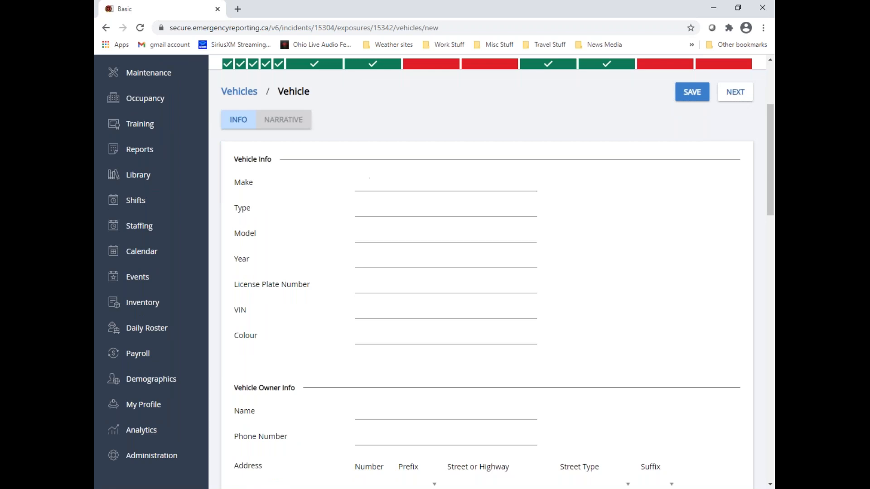
scroll(378, 222, "down", 1)
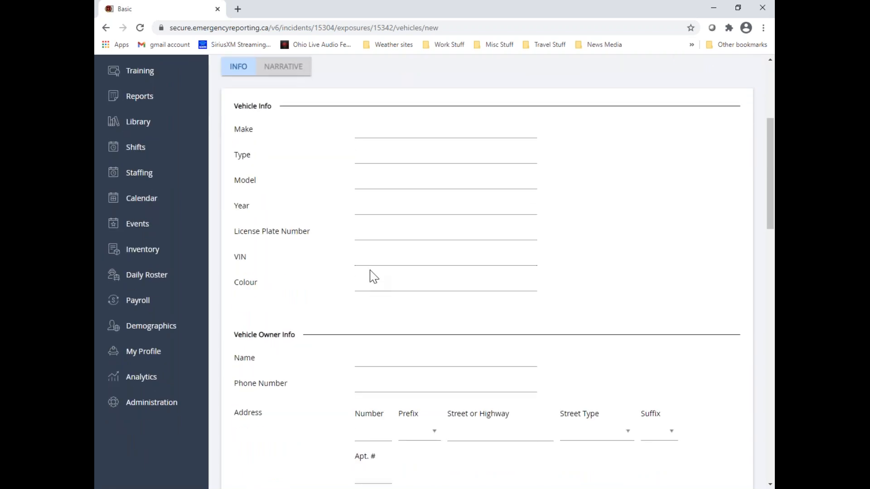
scroll(409, 283, "down", 3)
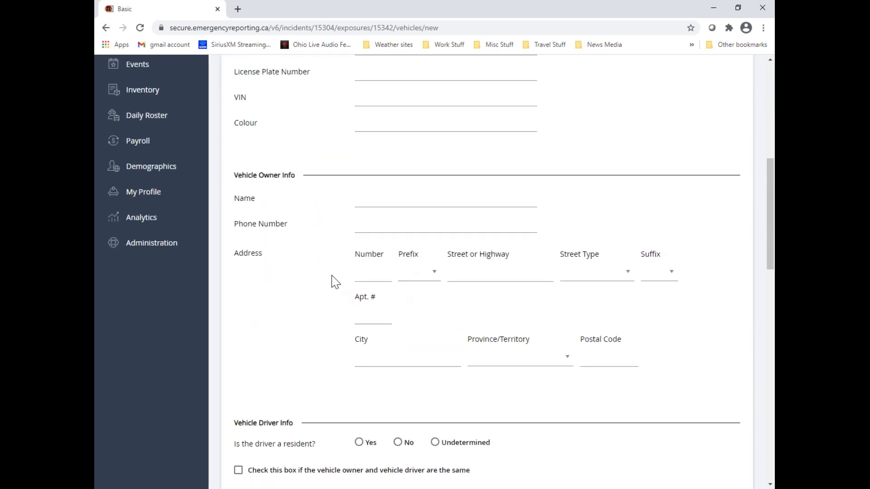
scroll(335, 282, "down", 1)
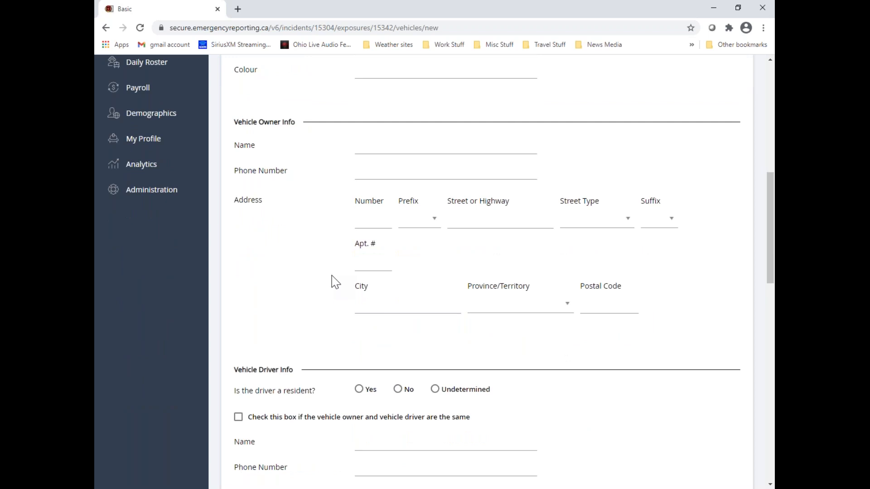
scroll(335, 282, "down", 3)
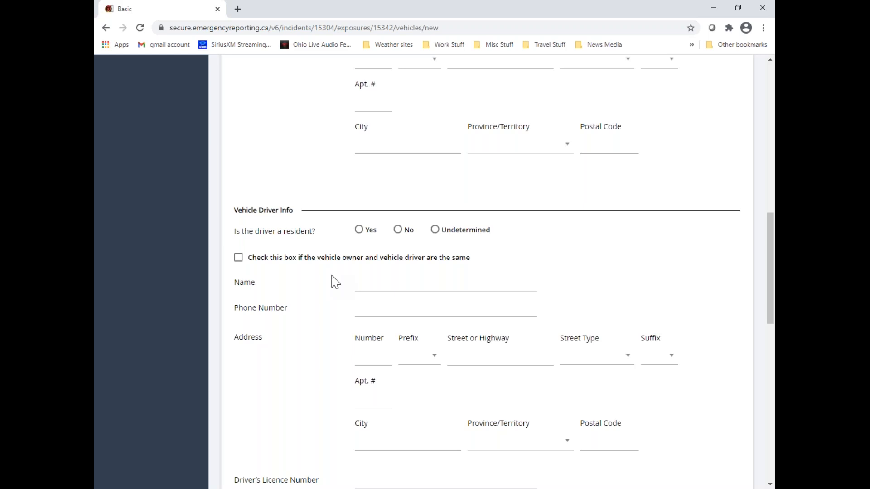
scroll(335, 281, "down", 1)
scroll(335, 281, "up", 10)
Set the vehicle's make to Ford and its type to Sedan
left_click(361, 238)
type("Ford")
left_click(369, 259)
type("Sedan")
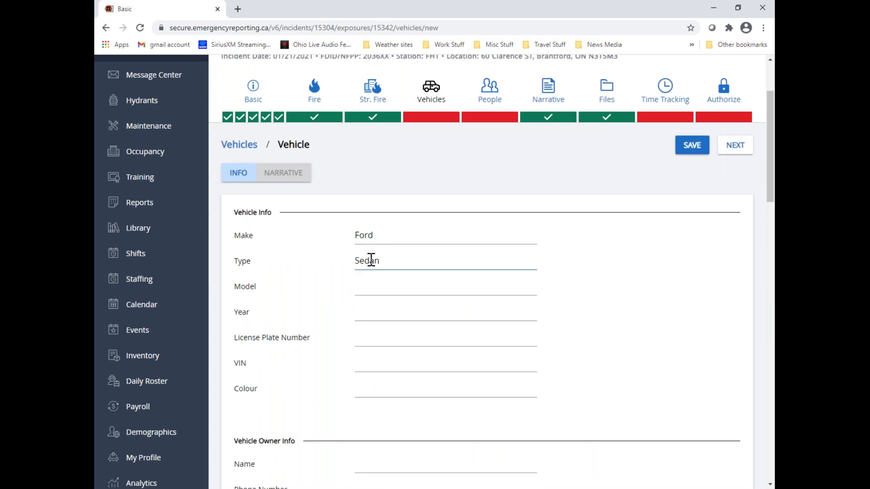
Enter the vehicle owner's name, then mark the driver as a resident and the same person as the owner
scroll(381, 307, "down", 3)
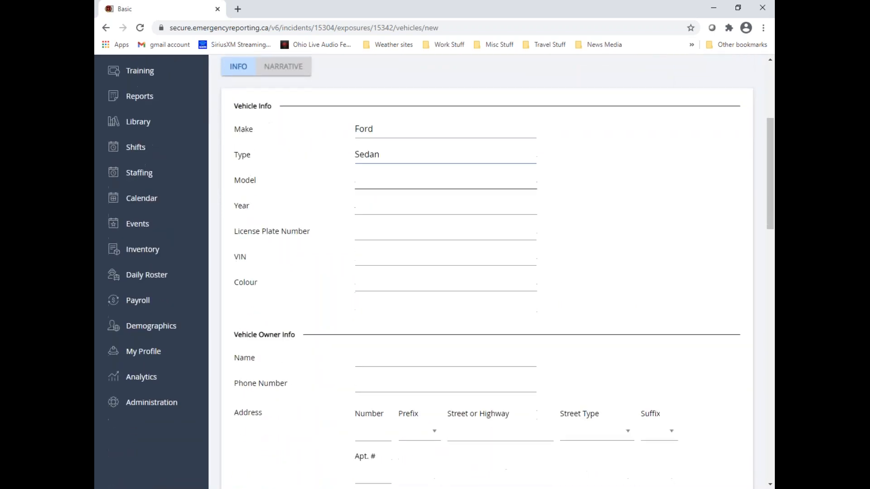
left_click(381, 307)
type("Bob Smith")
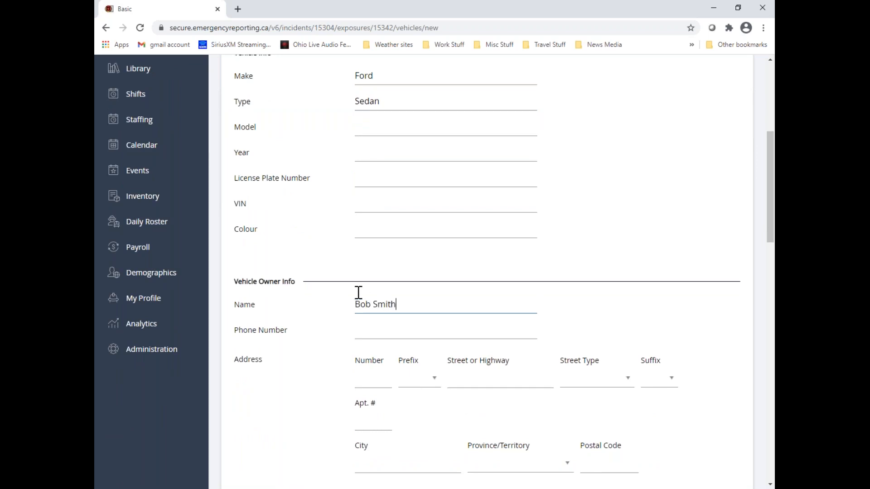
scroll(393, 330, "down", 2)
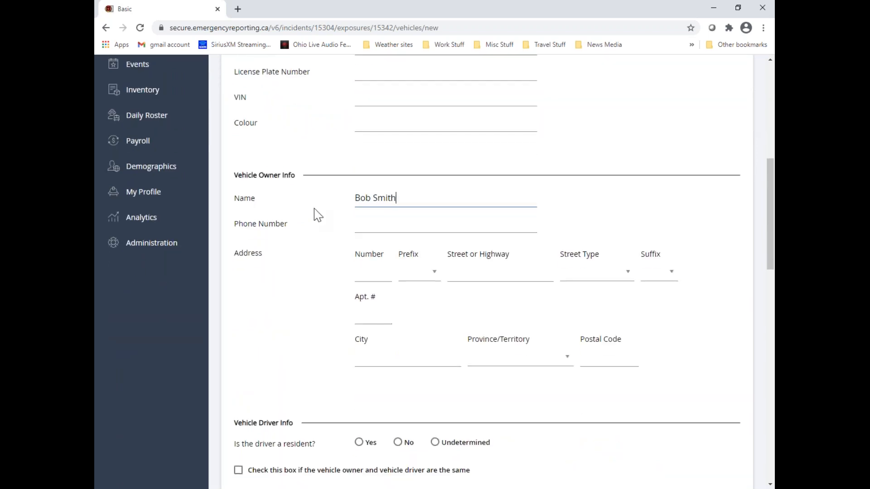
scroll(392, 356, "down", 4)
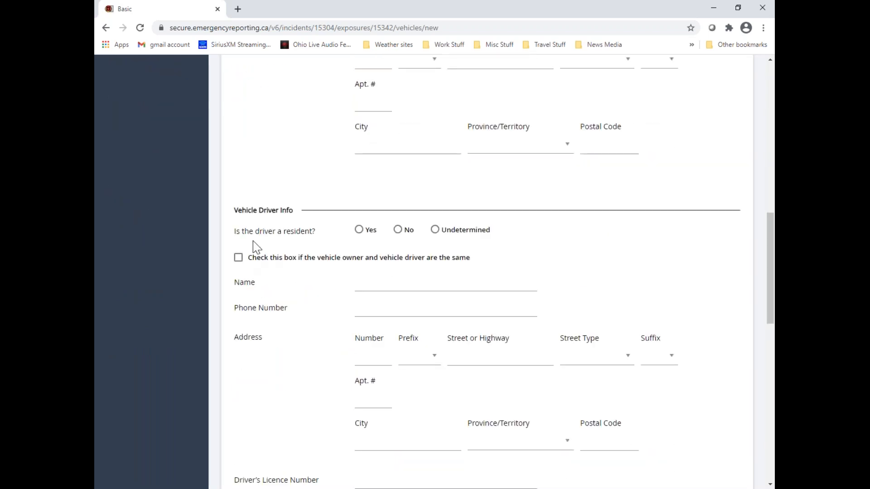
left_click(359, 230)
left_click(239, 257)
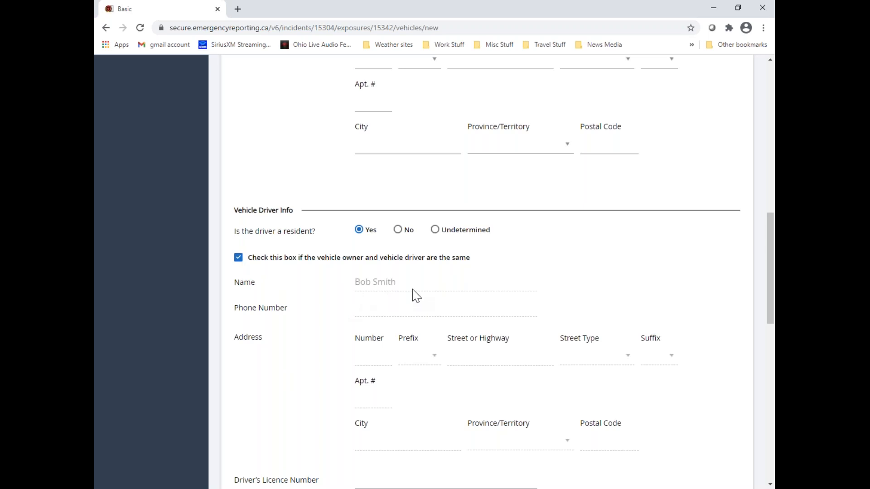
Enter Local Ins. as the vehicle's insurance company name
scroll(412, 289, "down", 6)
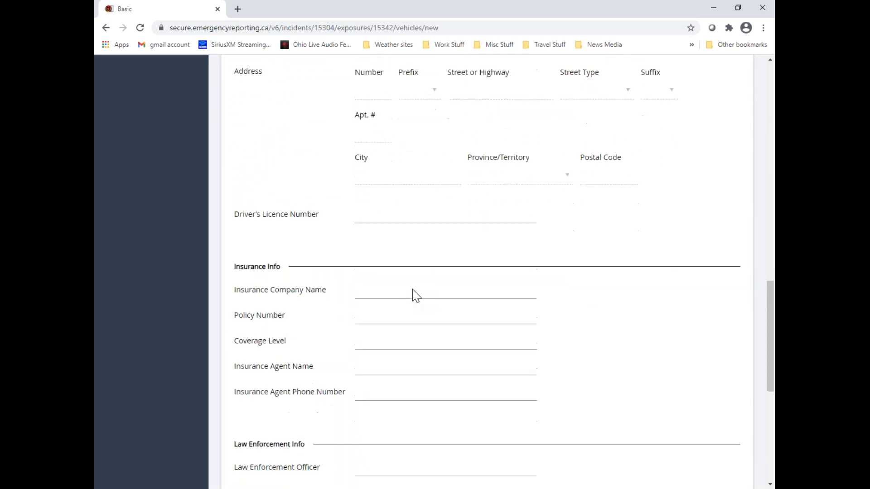
scroll(413, 293, "down", 1)
left_click(368, 243)
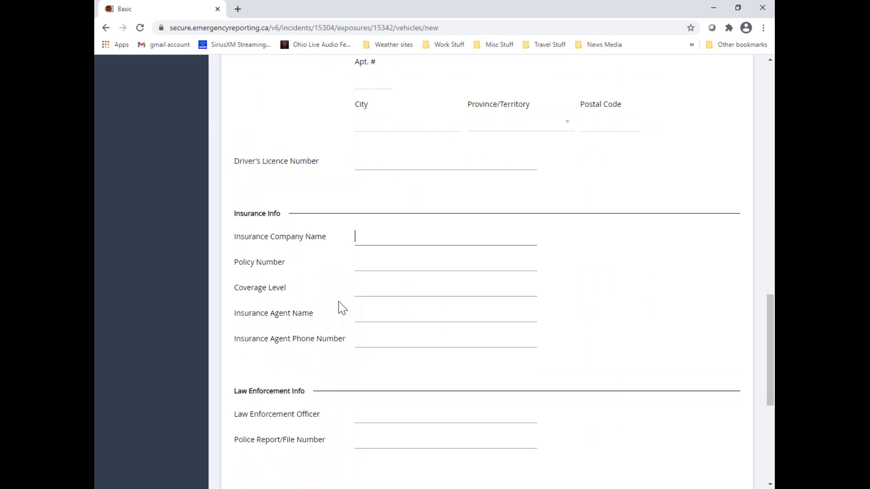
type("Local Ins.")
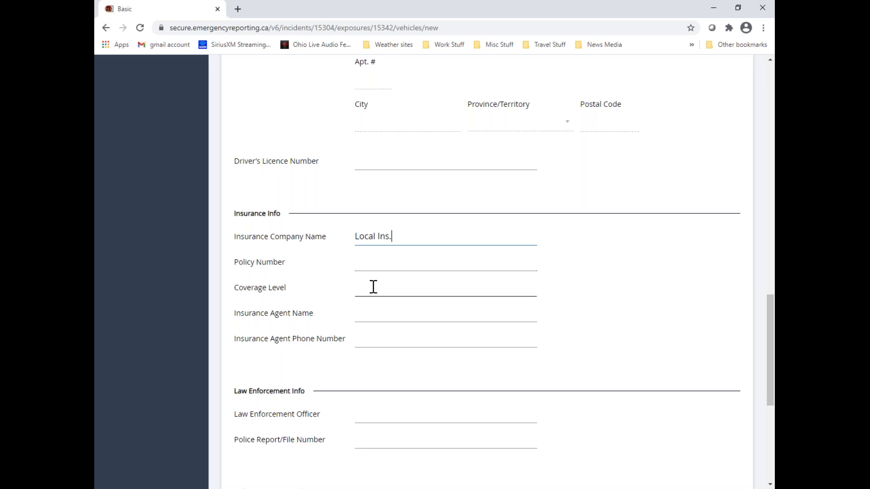
Set the vehicle occupants info to 2 occupants, 1 injured occupant and 0 fatalities
scroll(372, 341, "down", 2)
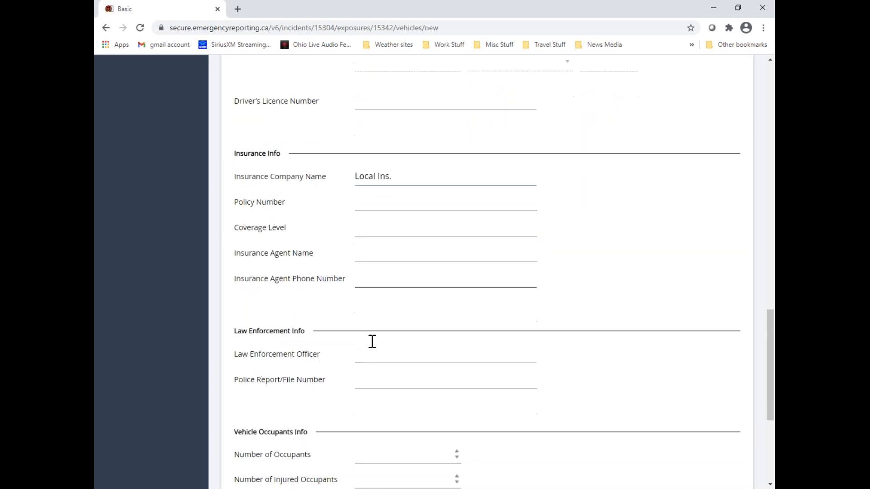
scroll(371, 341, "down", 1)
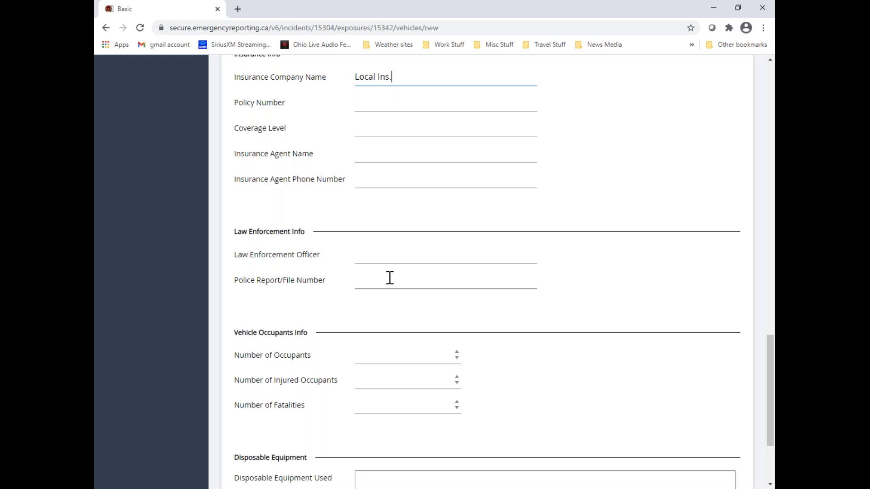
scroll(389, 277, "down", 2)
left_click(458, 253)
type("1")
left_click(457, 271)
left_click(457, 247)
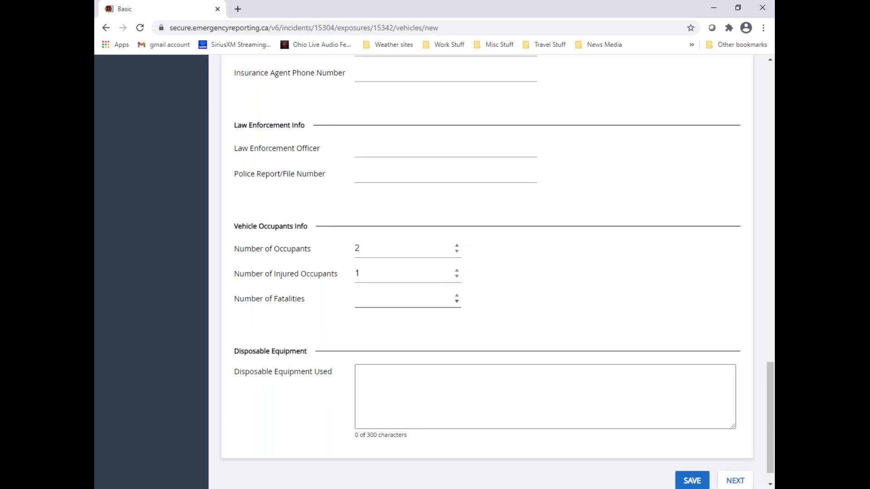
left_click(457, 302)
left_click(457, 295)
Enter "33 absorment boom" as the disposable equipment used and correct the misspelled word with a spelling suggestion
scroll(582, 323, "down", 1)
left_click(370, 348)
left_click(370, 347)
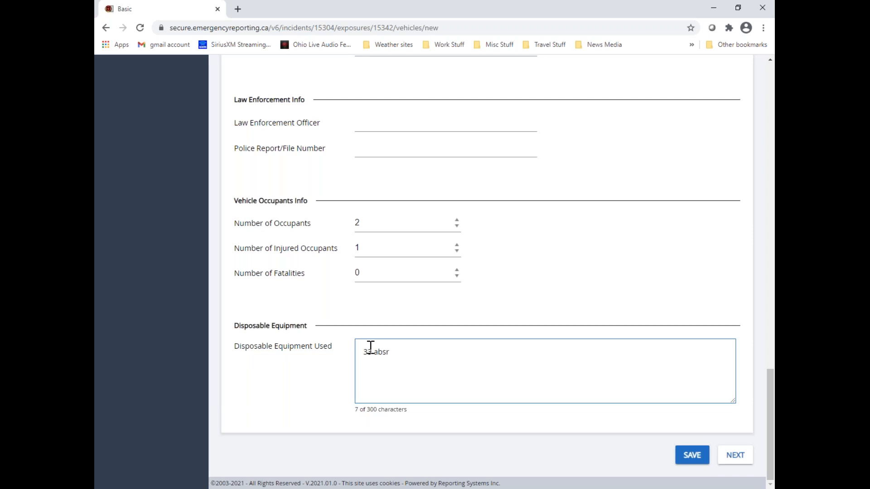
type("33 absorment booms")
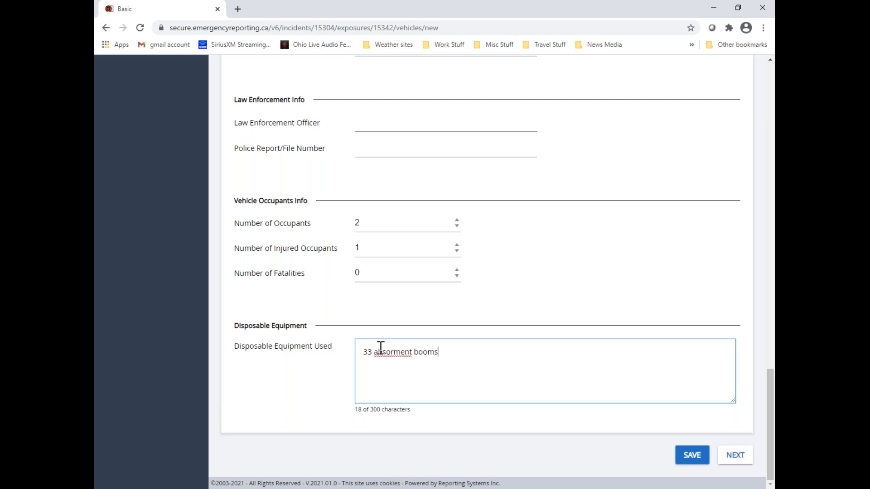
double_click(383, 352)
right_click(388, 353)
left_click(426, 208)
Save the vehicle info, write "This is my vehicle narrative" followed by a row of dots as its narrative, and return to the vehicle list
left_click(736, 459)
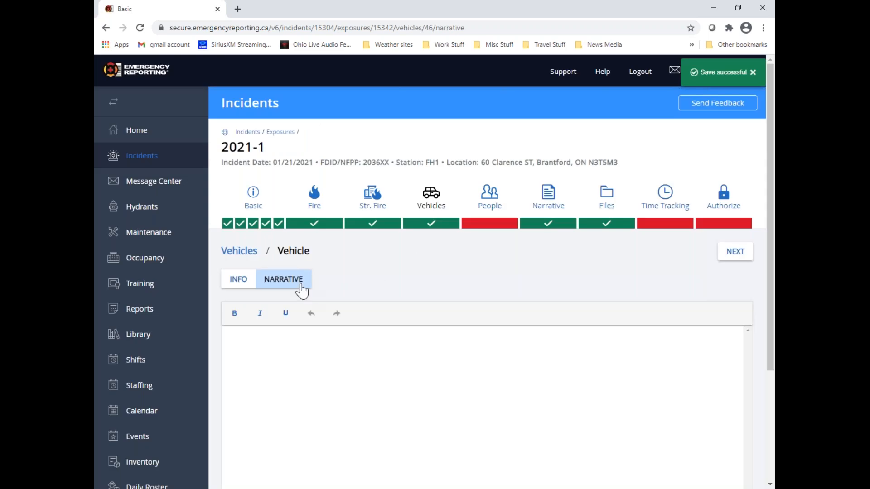
left_click(248, 338)
type("This is my ve")
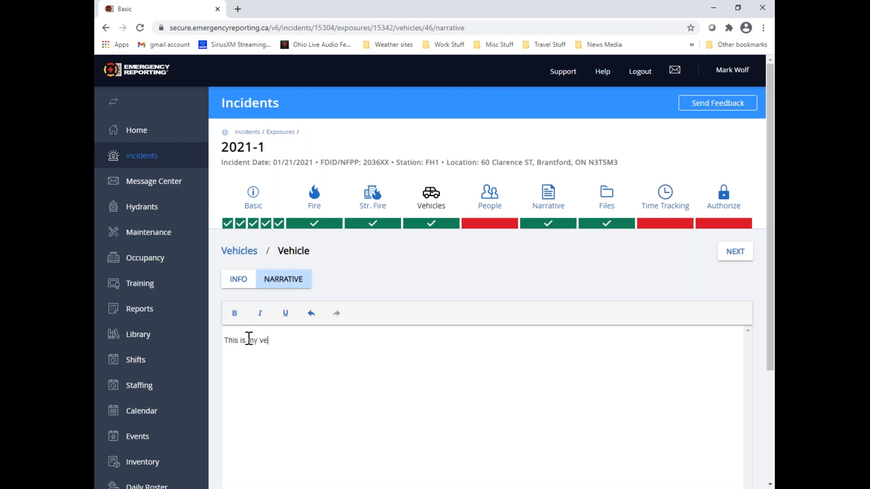
type("hicle narrative......................................")
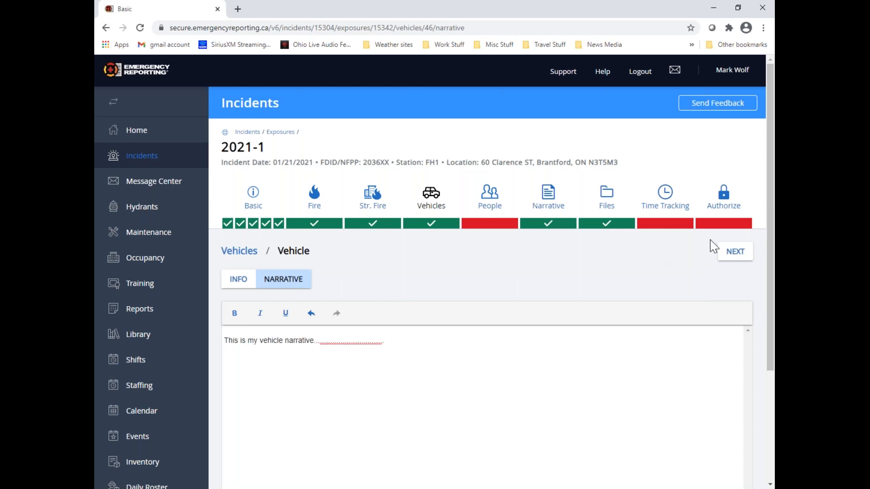
left_click(735, 253)
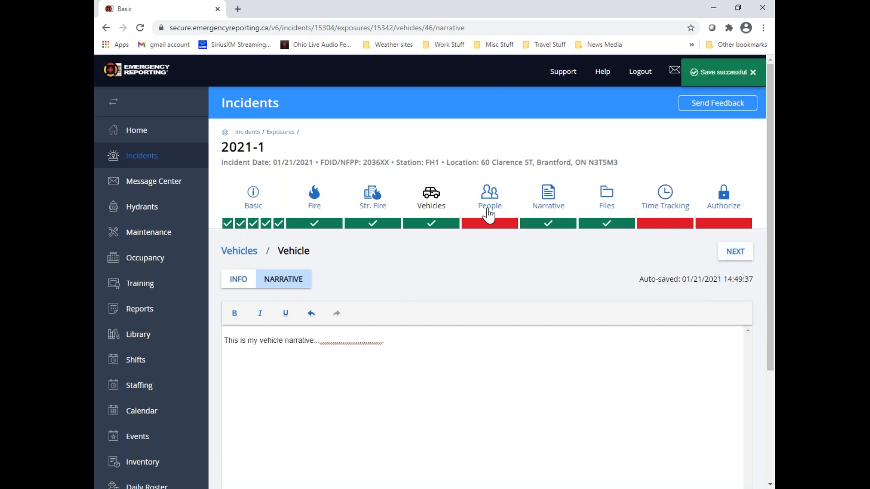
left_click(737, 256)
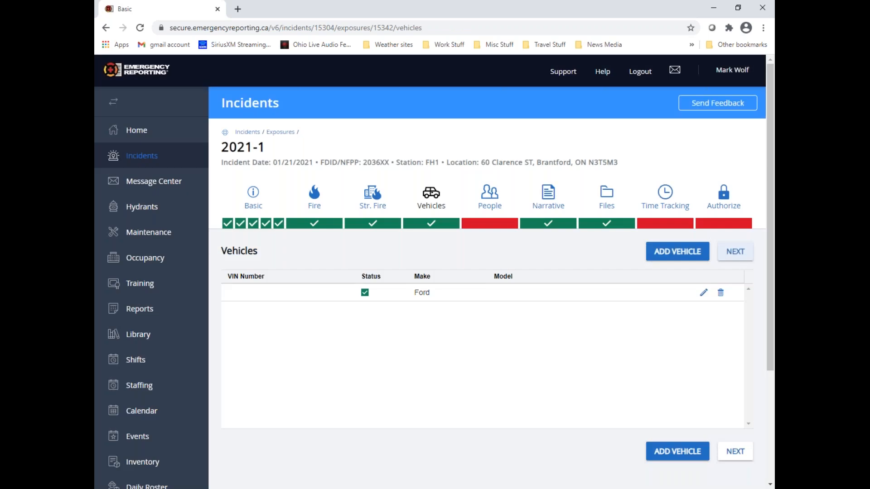
Advance to People Involved and open a new person form, bringing its person fields into view
left_click(735, 252)
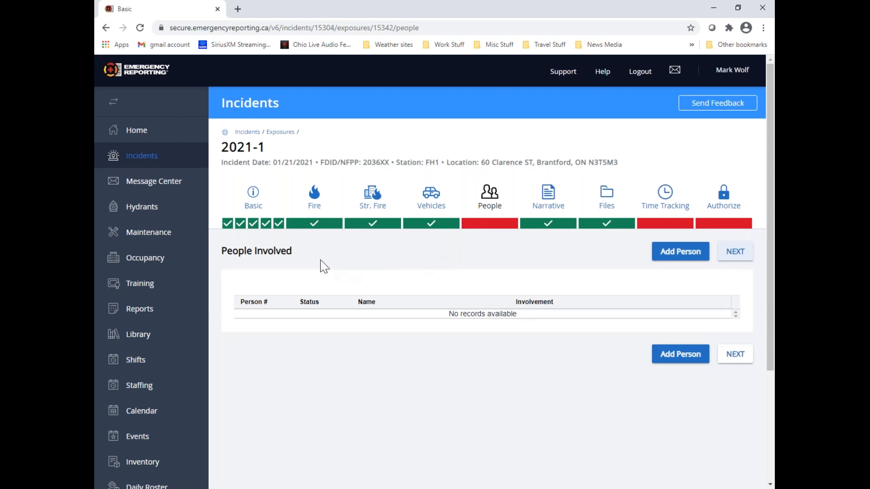
left_click(694, 257)
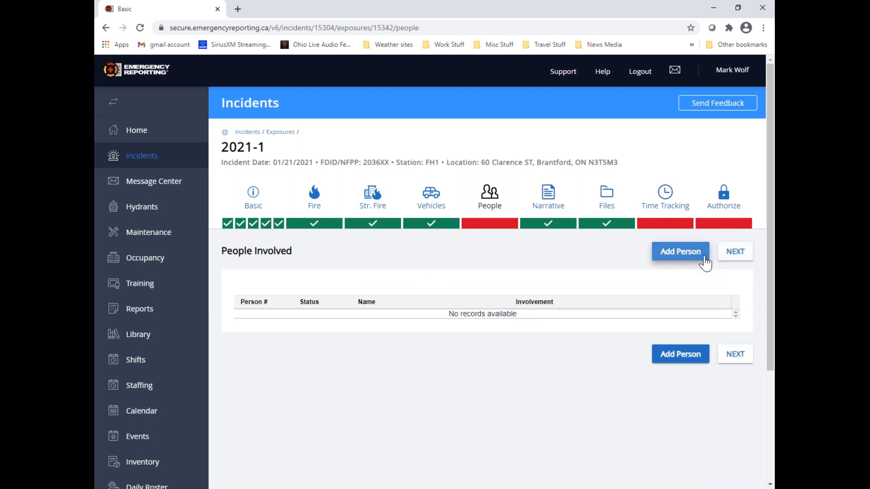
scroll(418, 299, "down", 2)
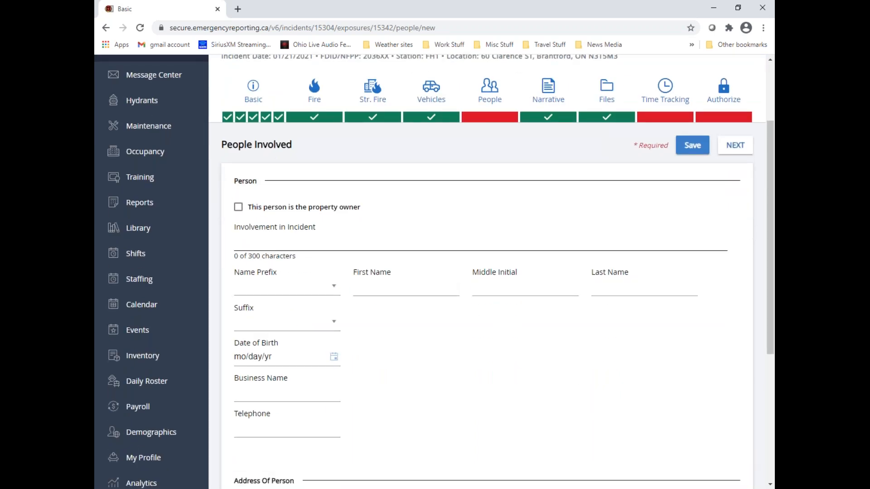
Enter "manager" as the person's involvement in the incident and fill in the person's first and last name
left_click(239, 208)
left_click(238, 208)
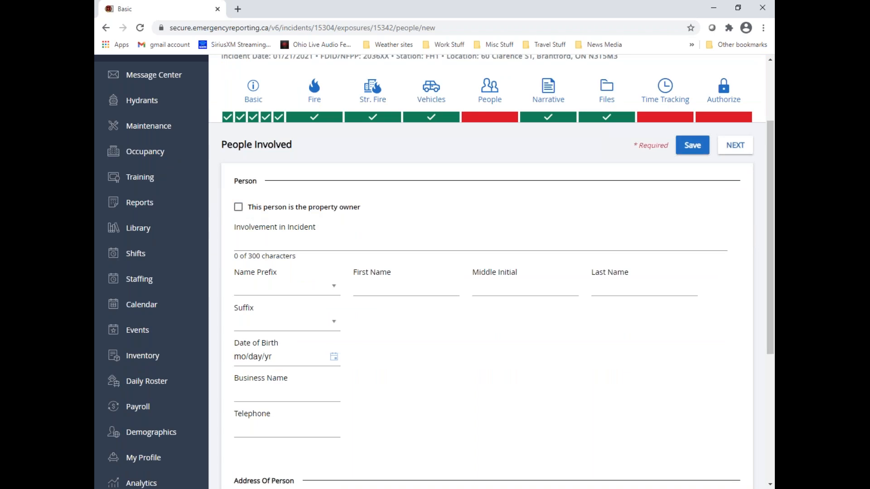
type("manager")
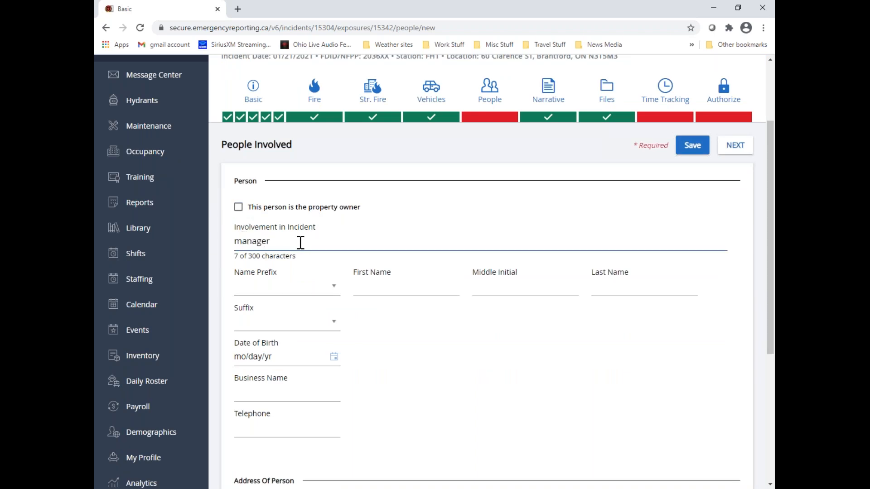
left_click(394, 287)
type("Gym")
key("Tab")
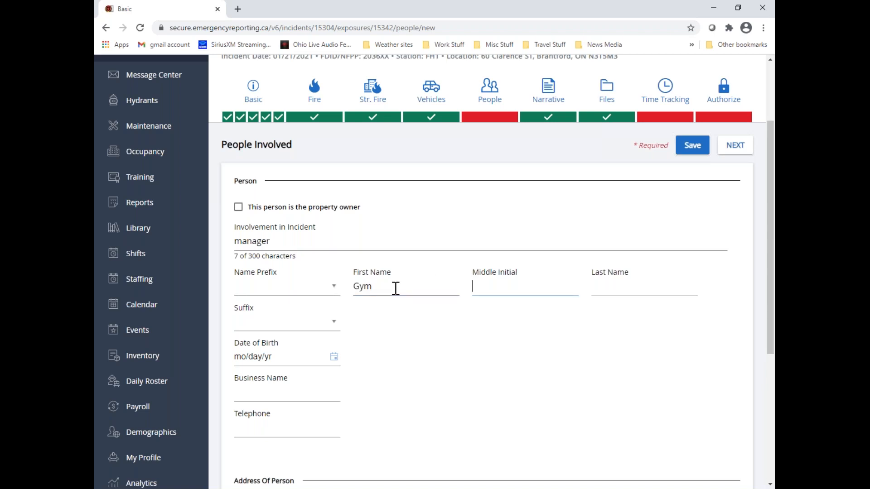
key("Tab")
type("Shoe")
Set the person's address to the same address as the incident location and save the person
scroll(395, 288, "down", 1)
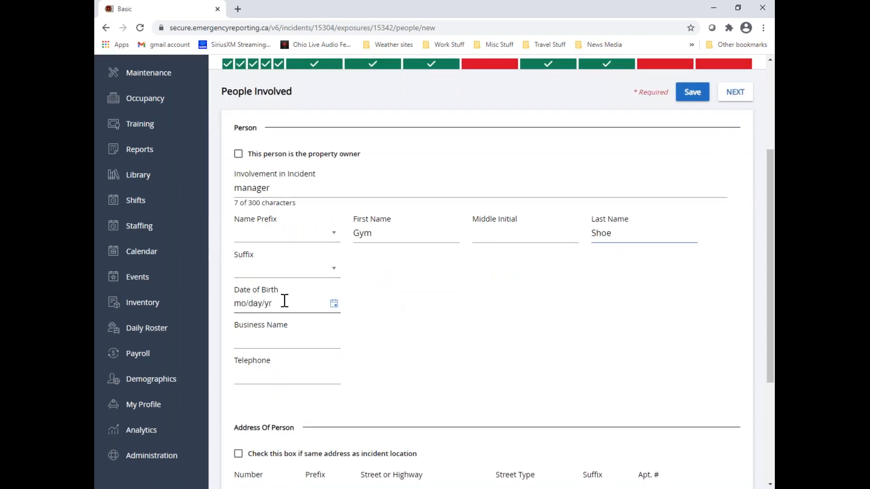
scroll(297, 272, "down", 2)
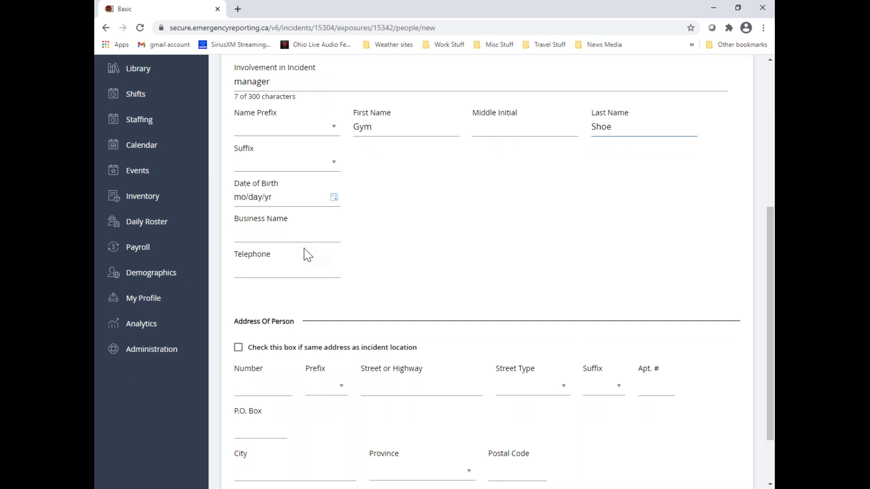
scroll(308, 253, "down", 2)
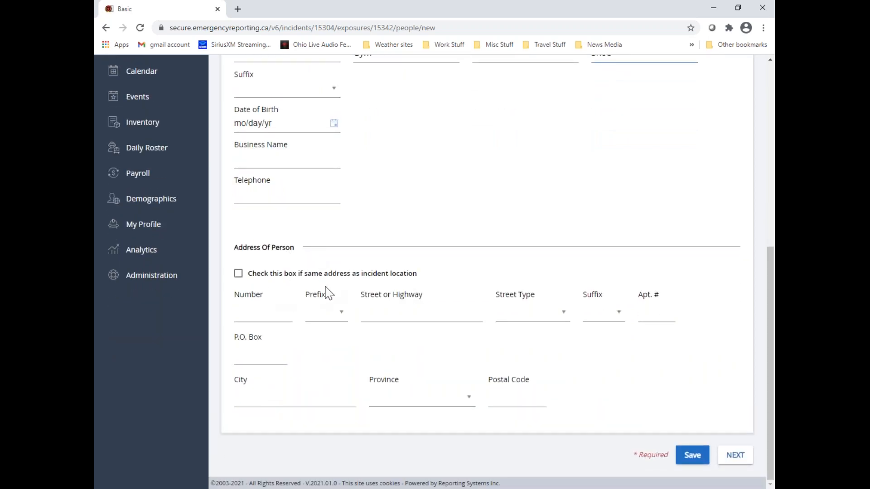
left_click(239, 275)
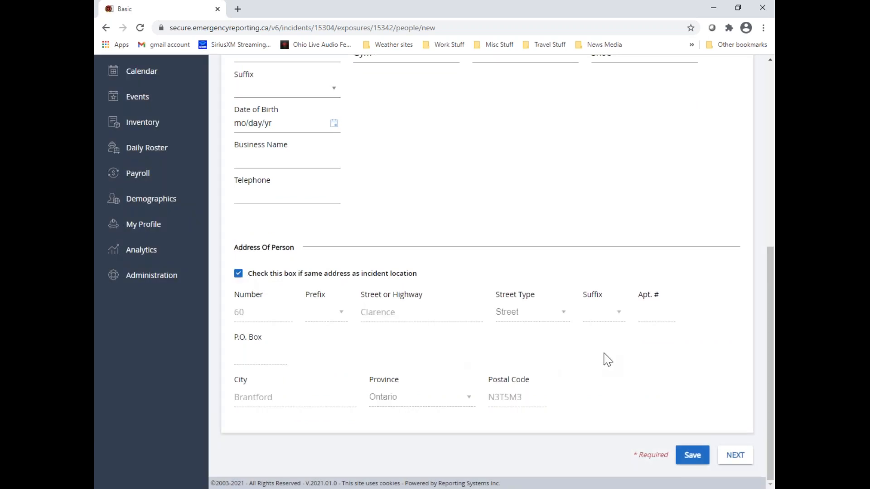
scroll(672, 338, "up", 7)
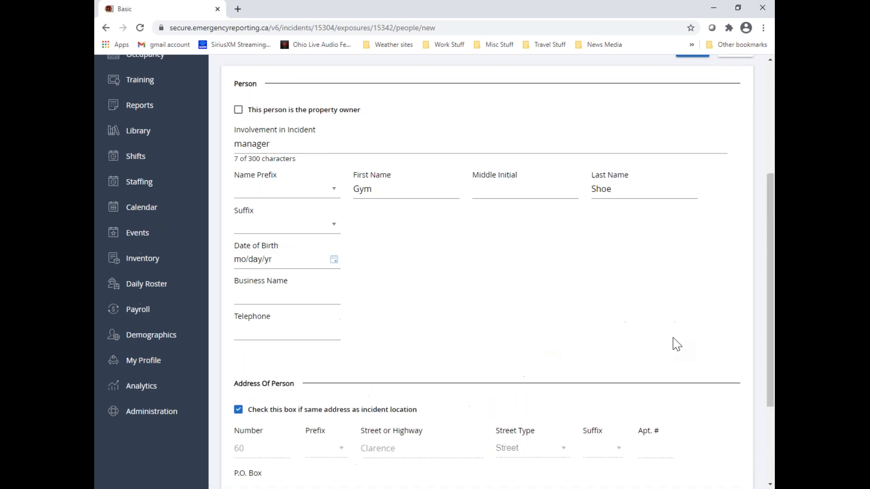
left_click(736, 232)
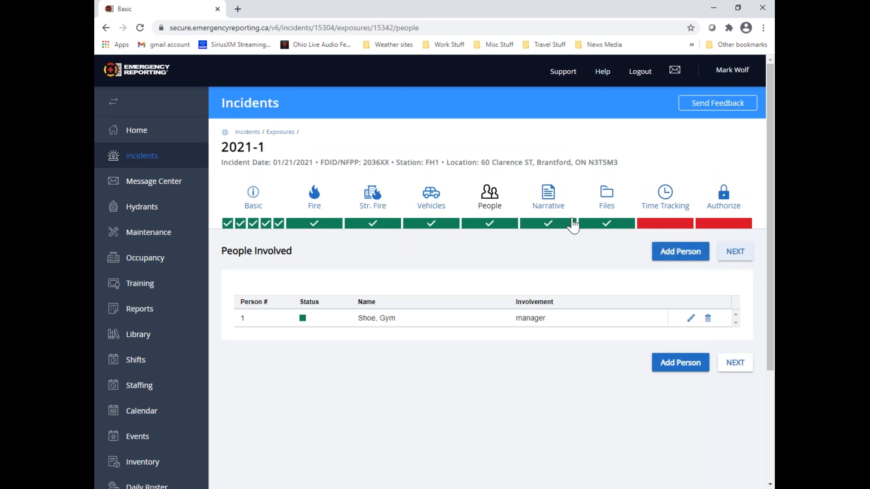
Advance to the Narrative section and add a narrative titled "Optional" for apparatus T-20
left_click(747, 257)
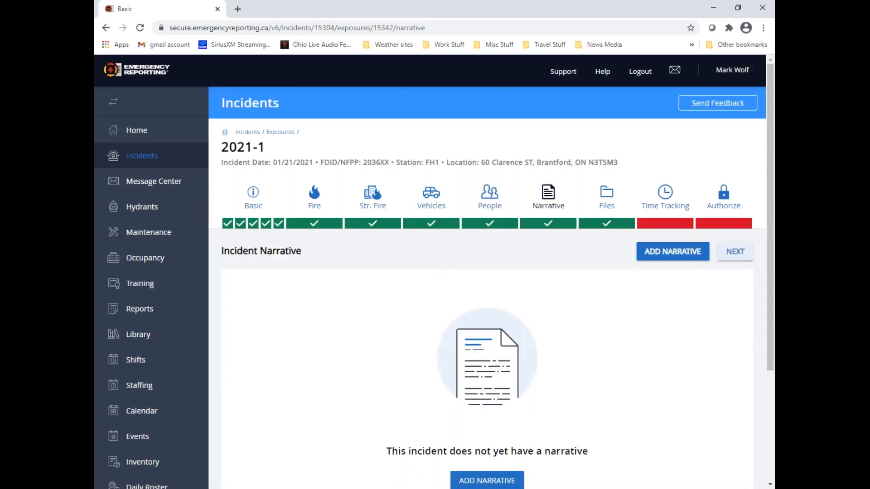
scroll(624, 381, "down", 2)
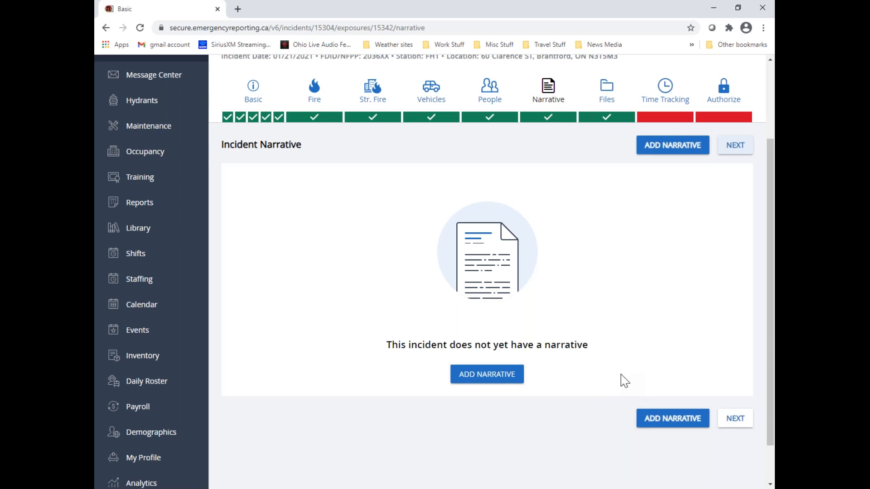
left_click(495, 381)
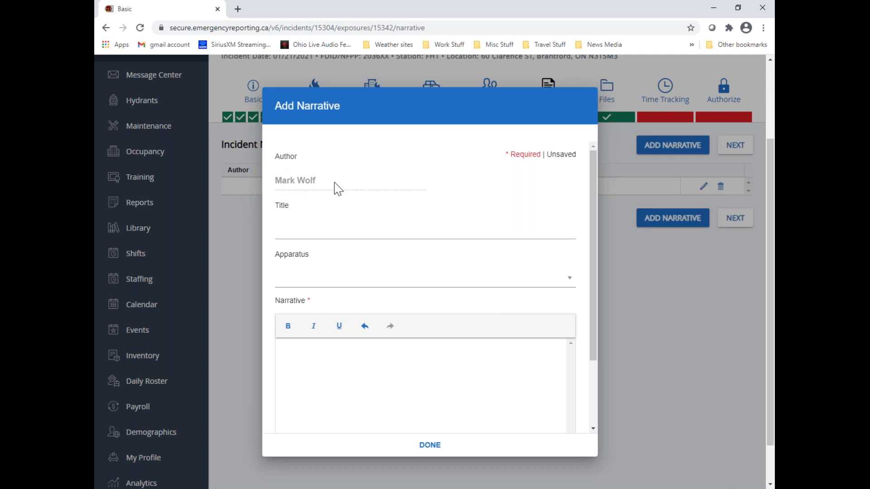
left_click(282, 227)
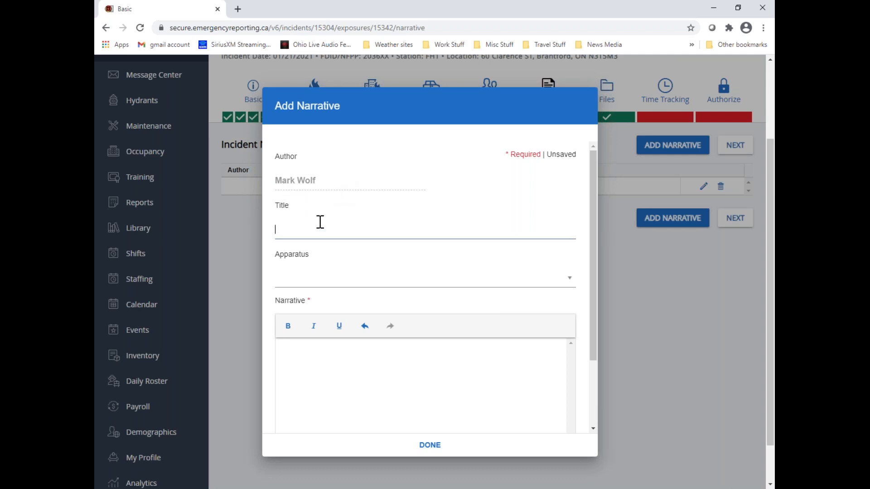
type("Optional")
left_click(301, 283)
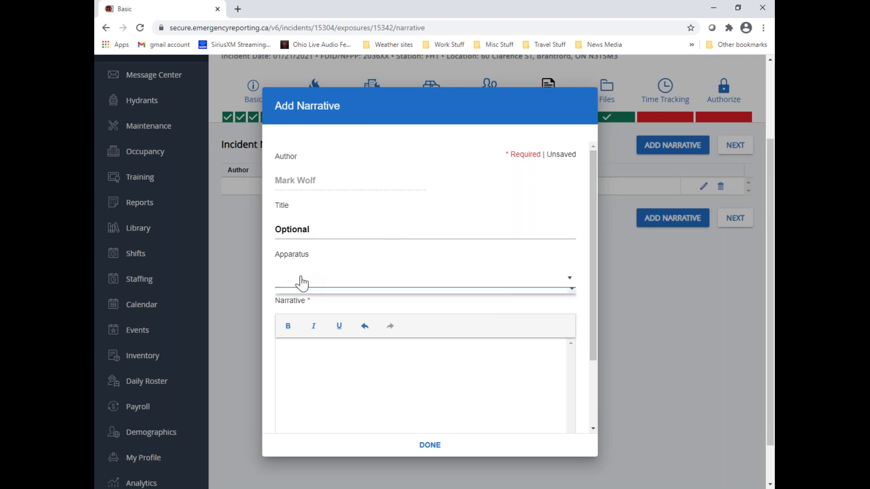
scroll(309, 390, "down", 1)
left_click(309, 390)
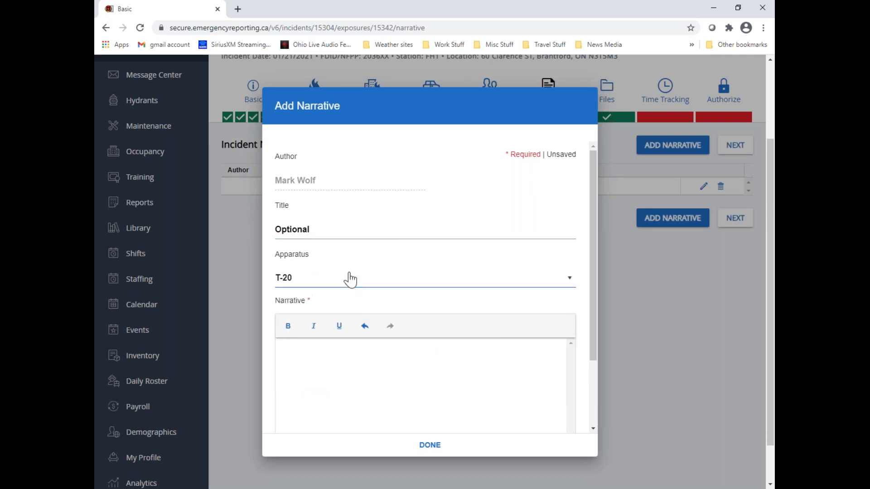
Write "This is my narrative" followed by a row of dots as the narrative text and finish the narrative
left_click(288, 347)
type("Tie is my ")
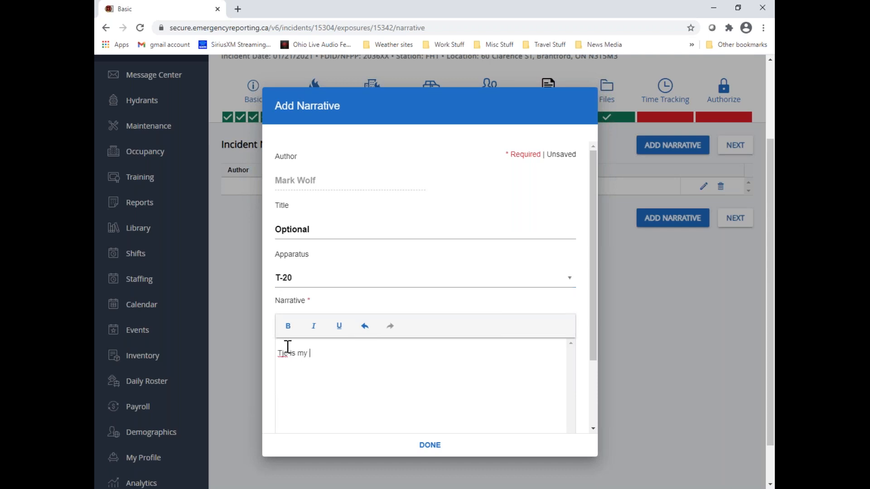
type("narrative..........................................")
scroll(286, 351, "up", 1)
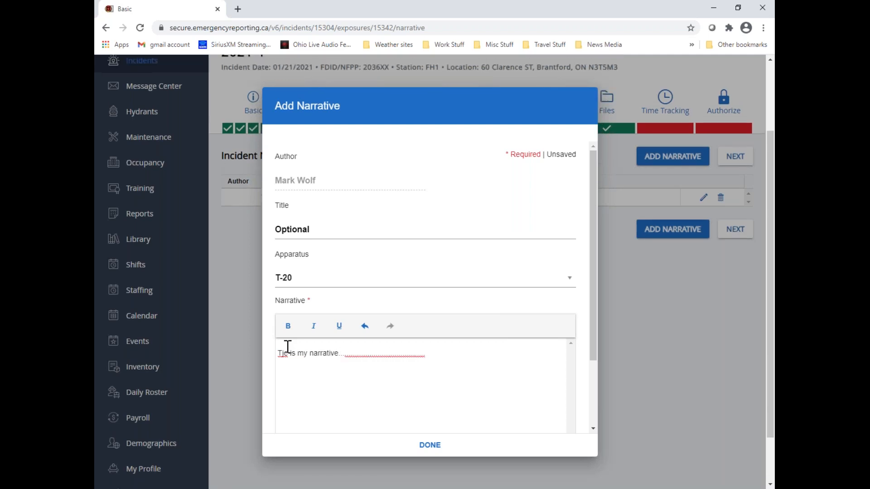
left_click(284, 353)
type("h")
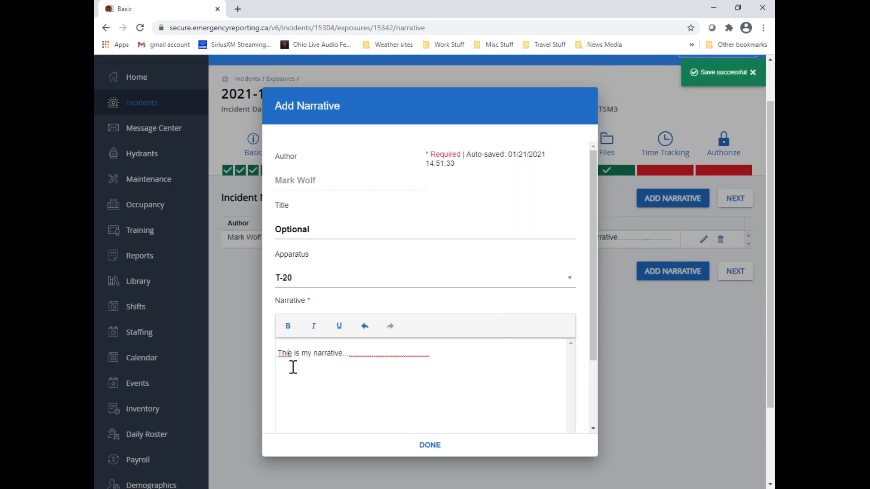
key("BackSpace")
type("s")
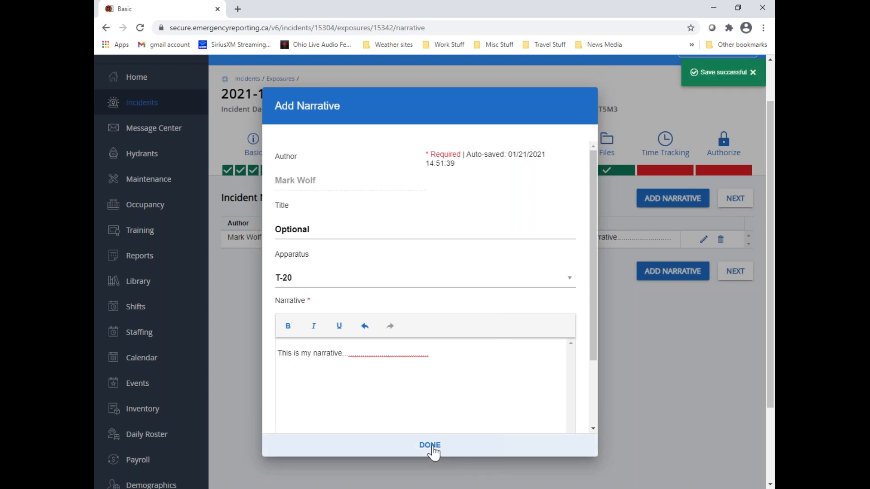
left_click_drag(278, 353, 472, 359)
left_click(458, 376)
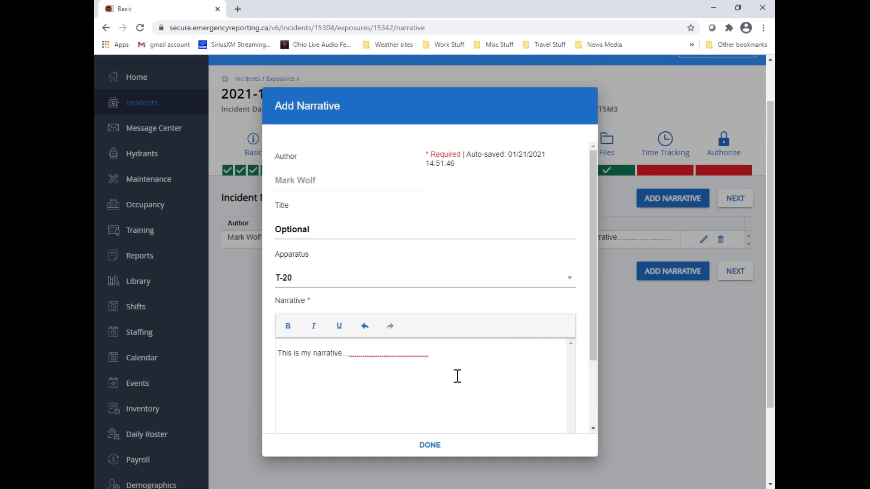
left_click(437, 454)
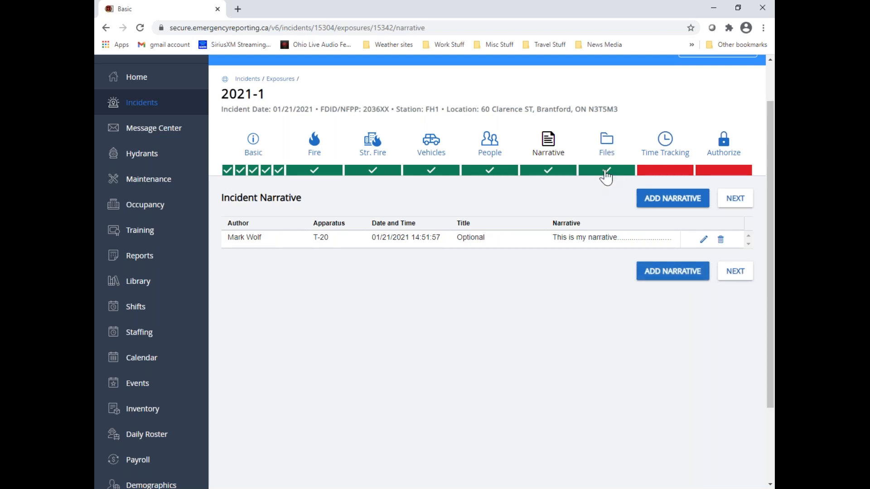
Advance to the Files section, start selecting files and browse to the Demo Documents folder
left_click(734, 198)
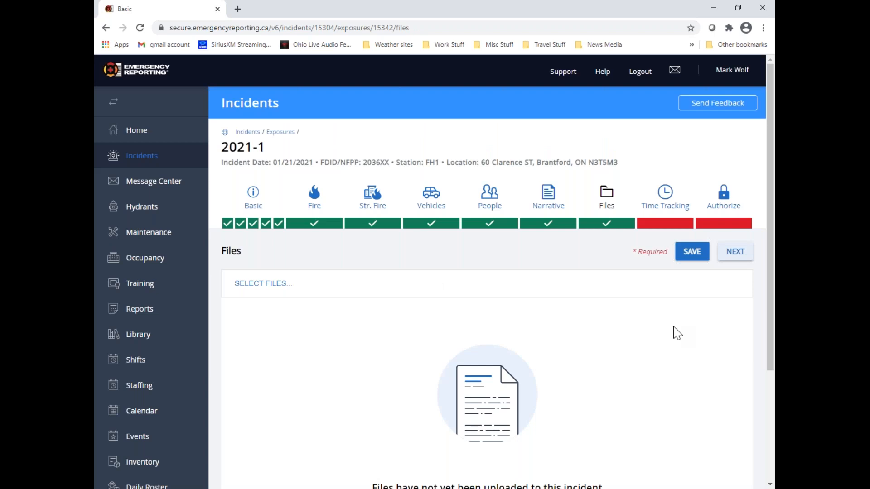
scroll(674, 332, "down", 2)
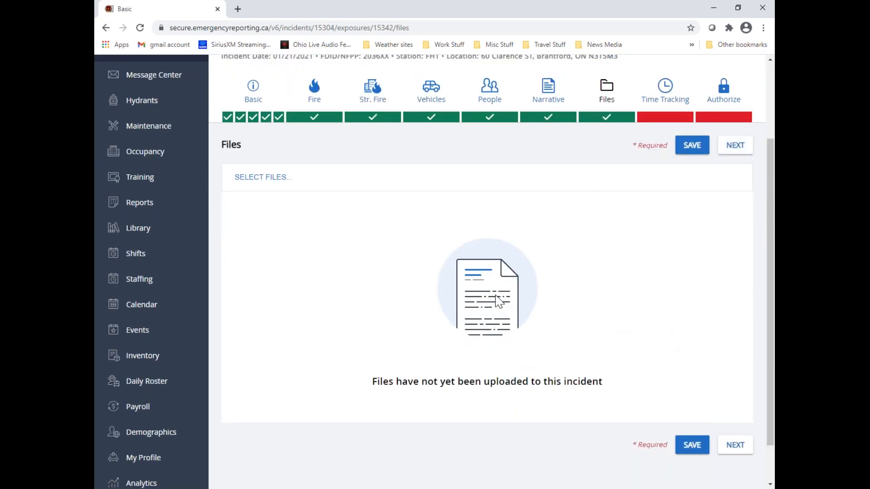
left_click(277, 182)
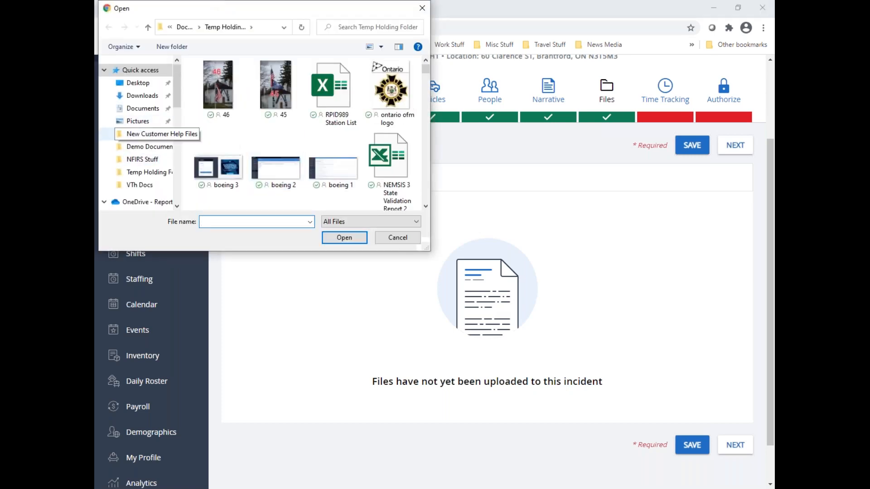
scroll(134, 206, "down", 2)
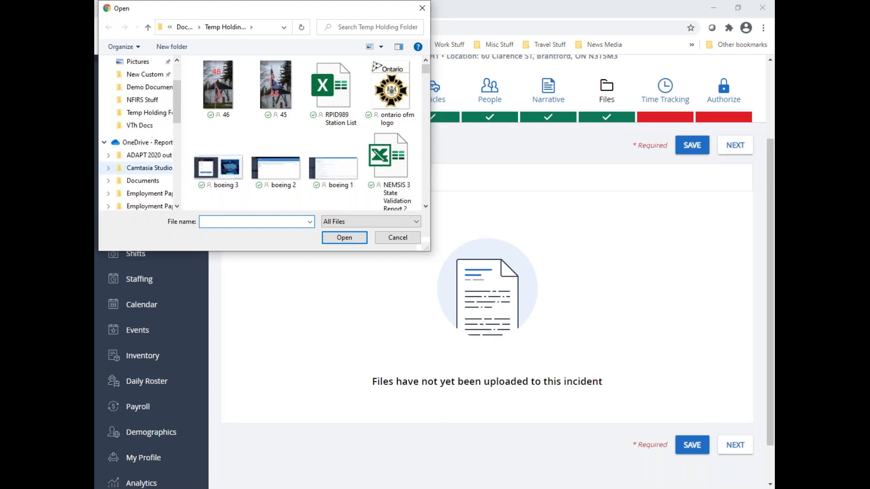
left_click(109, 179)
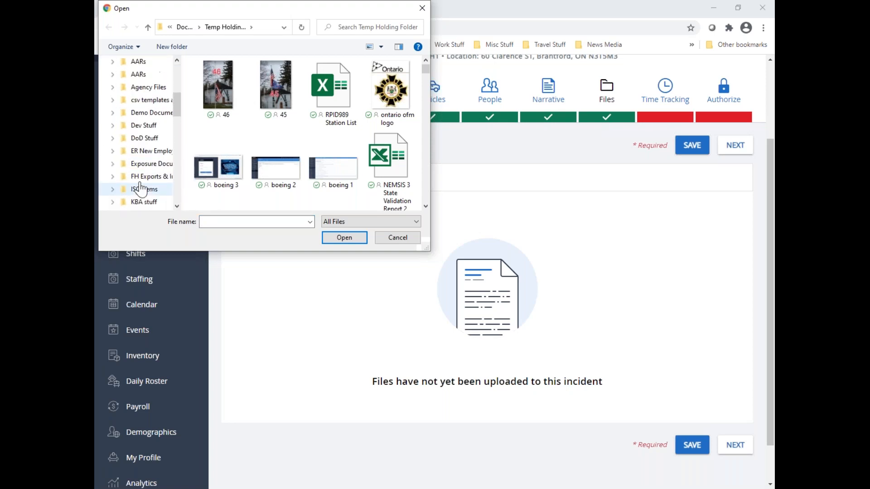
left_click(135, 113)
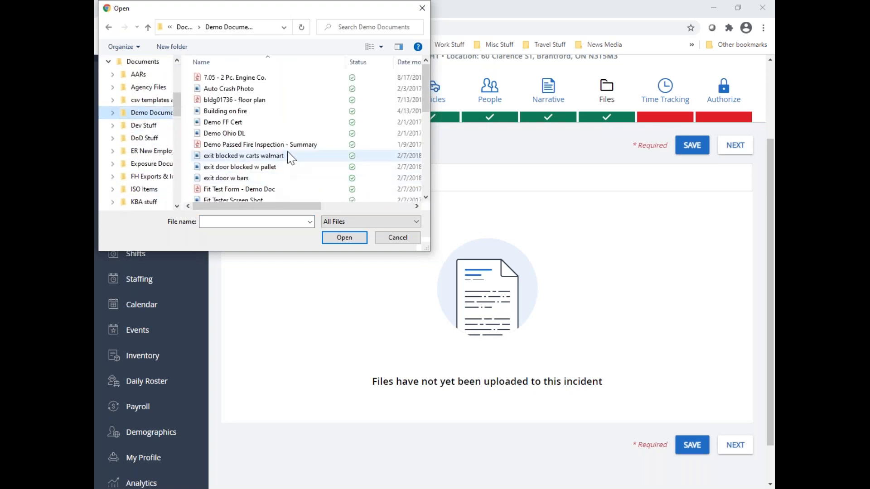
Upload the files Building on fire, exit door w bars, Fit Tester Screen Shot, gasoline pump display and Incident to the incident
left_click(242, 111)
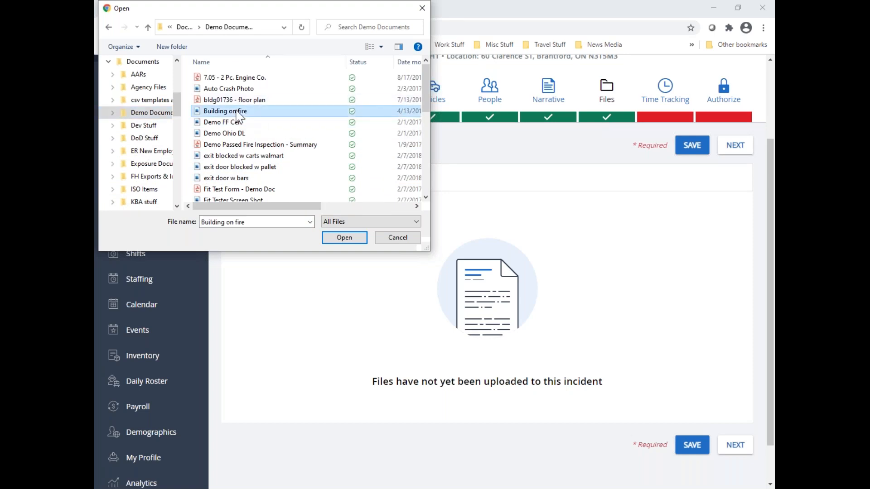
left_click(259, 181, "ctrl")
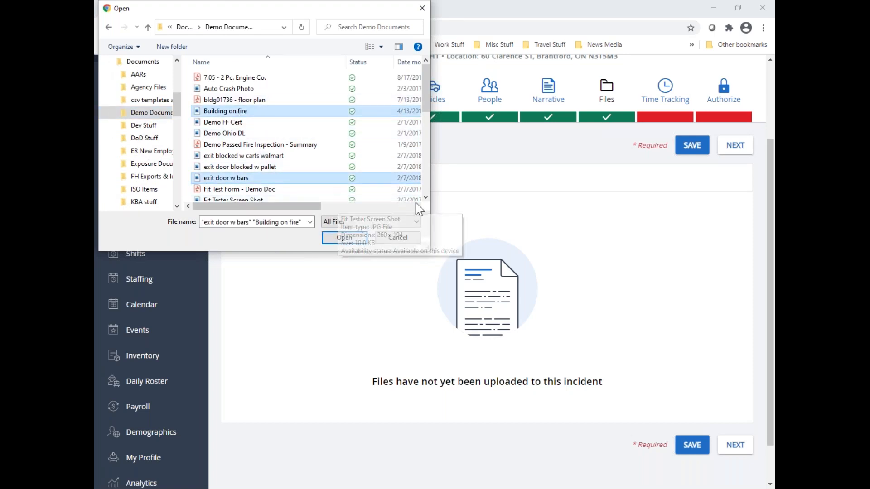
left_click(425, 198)
left_click(426, 197)
left_click(426, 197)
left_click(425, 198)
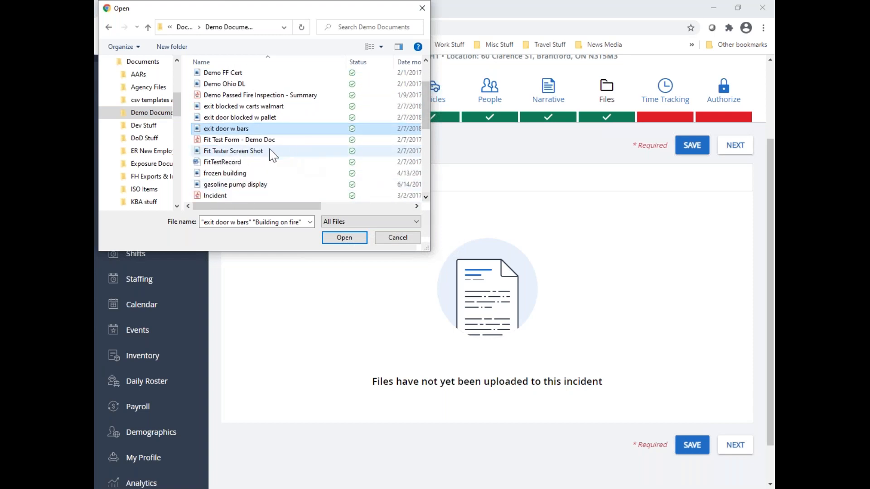
left_click(263, 152, "ctrl")
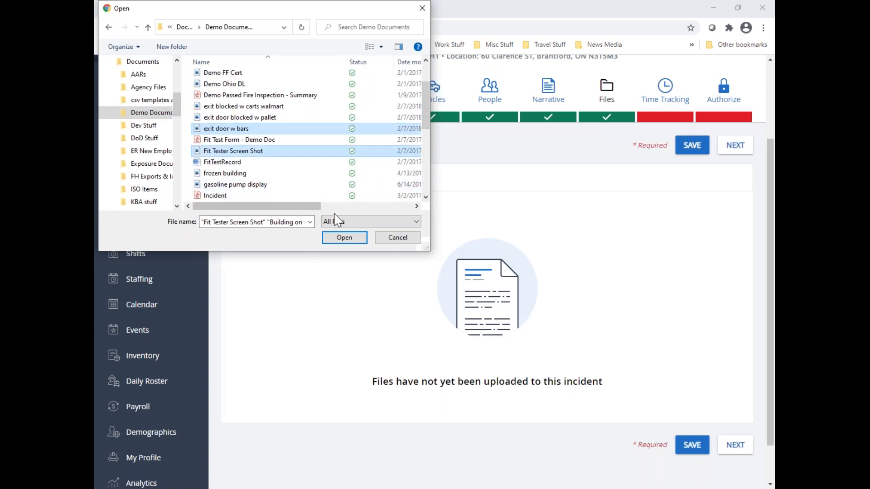
left_click(247, 184, "ctrl")
left_click(196, 198, "ctrl")
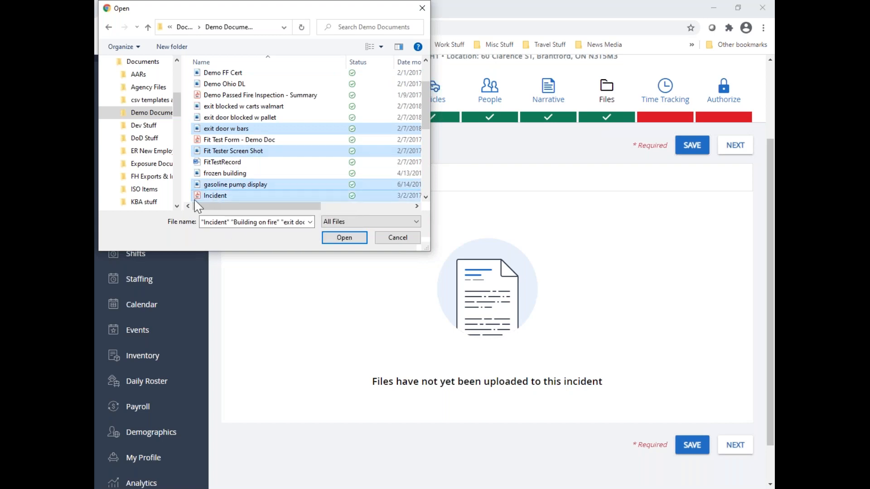
left_click(345, 238)
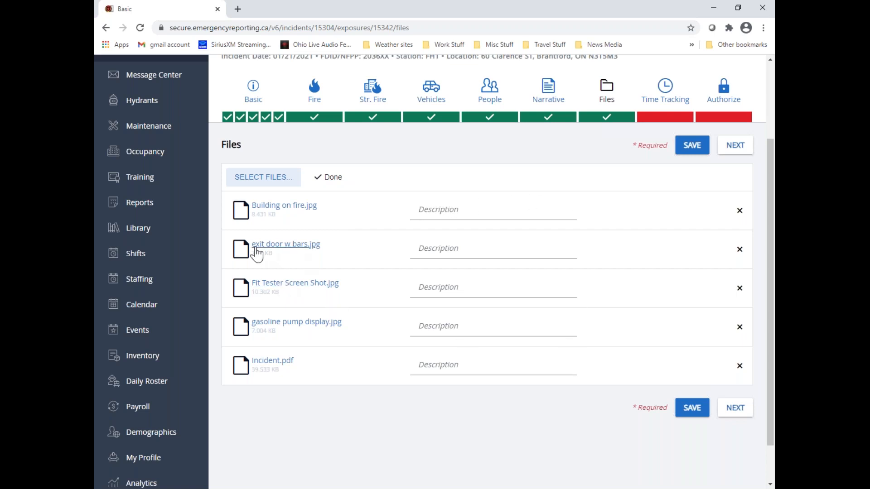
View the uploaded file exit door w bars.jpg and return to the incident's file list
left_click(312, 250)
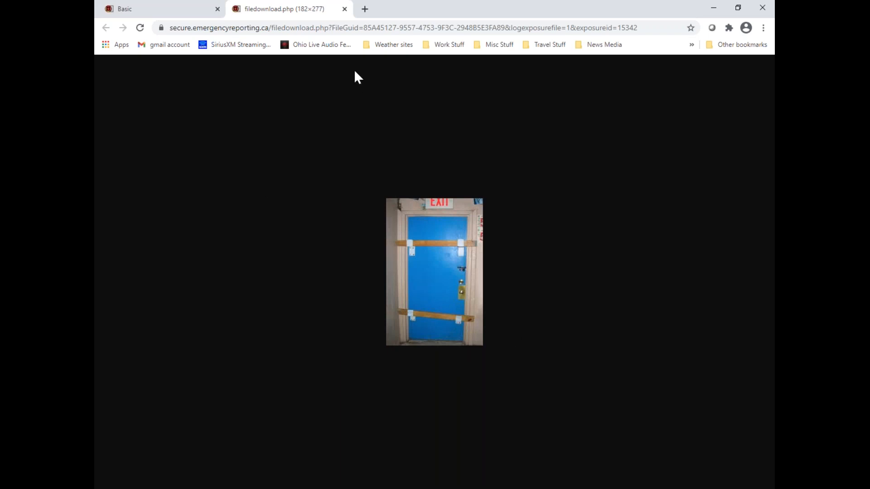
left_click(344, 9)
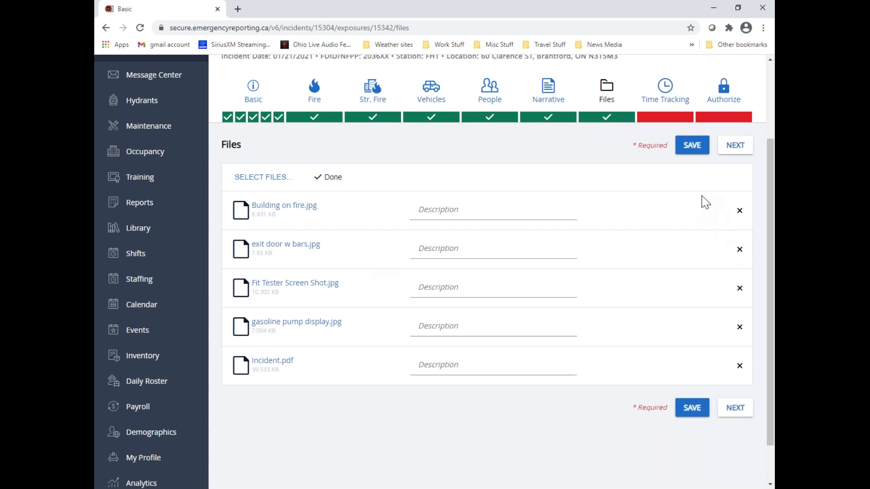
Advance to the Time Tracking section and set the pay grade of the last person listed to Default $0.00
left_click(745, 154)
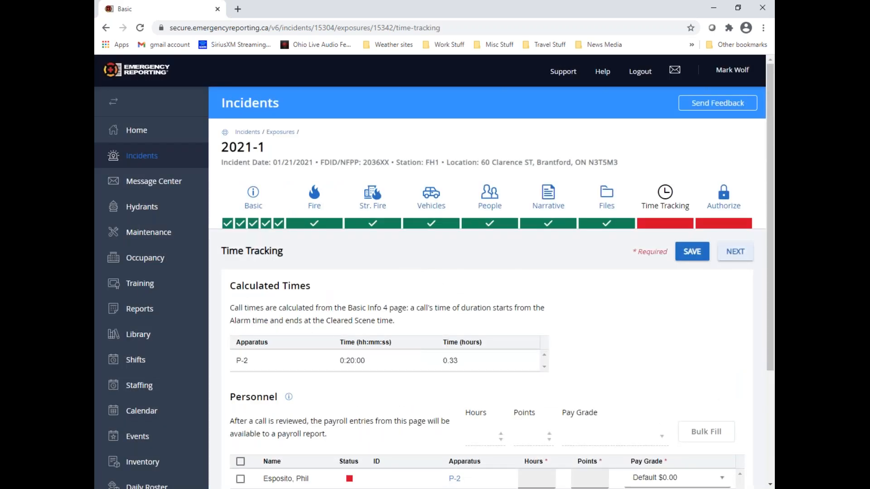
scroll(718, 242, "down", 2)
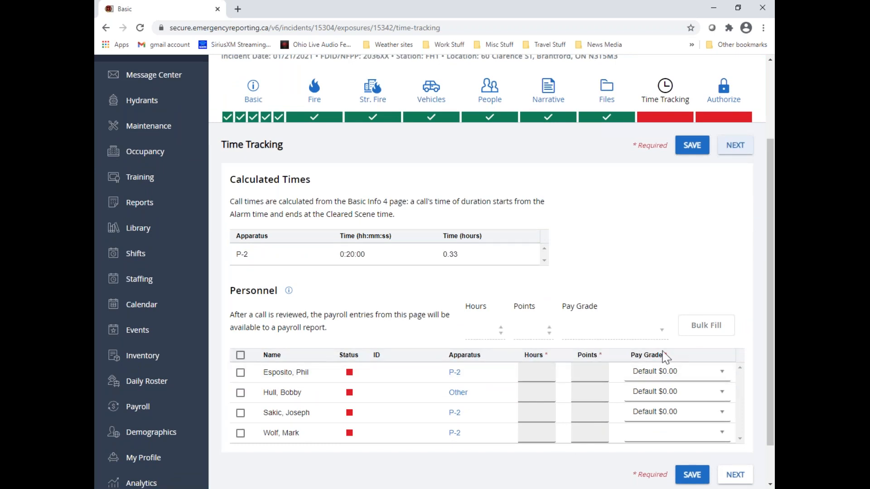
left_click(723, 442)
left_click(663, 453)
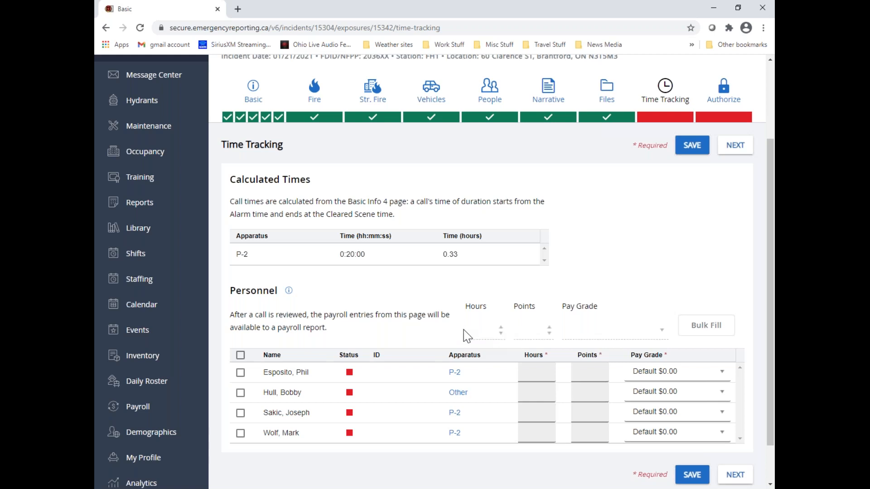
Select all personnel and bulk fill their time entries with 3.5 hours and 1 point
left_click(240, 355)
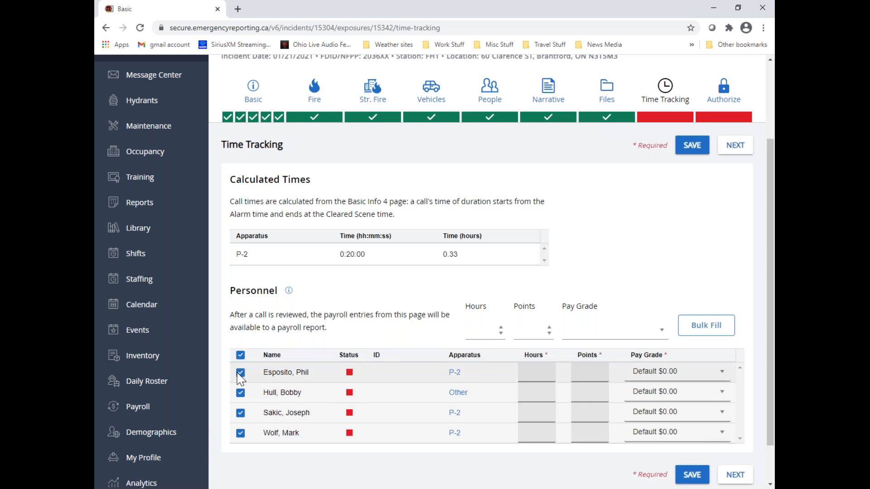
left_click(481, 330)
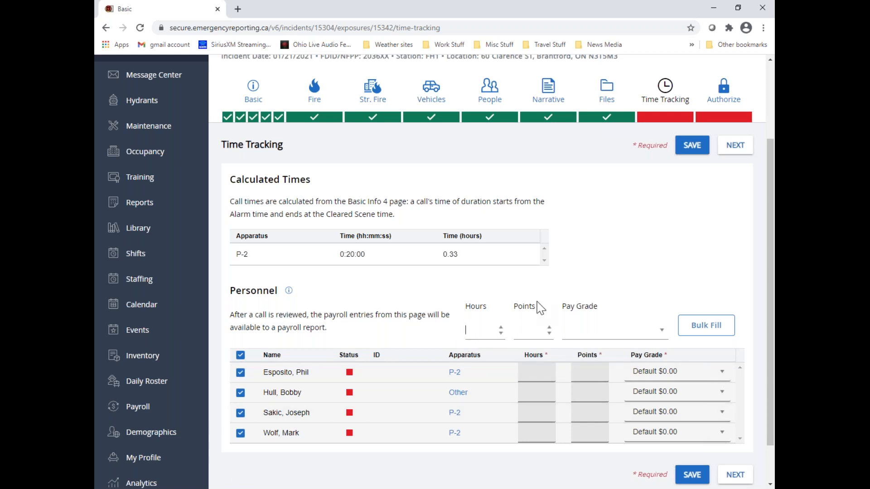
type("3")
type(".5")
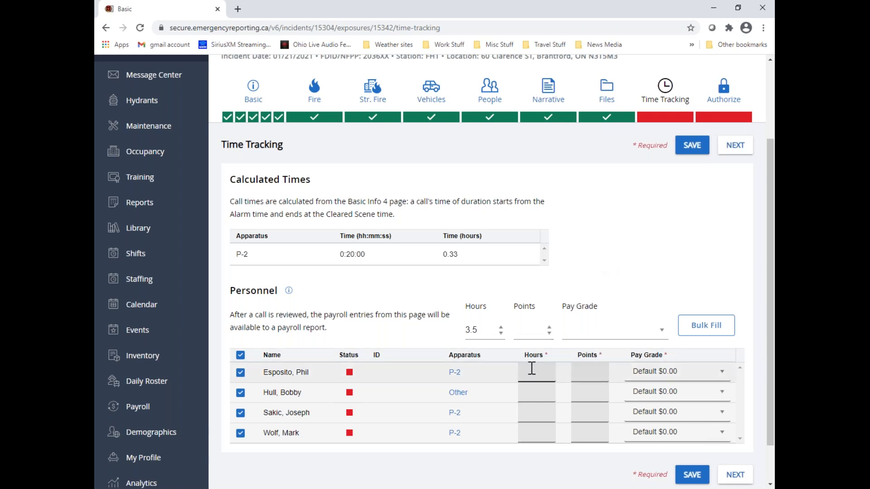
key("Tab")
type("1")
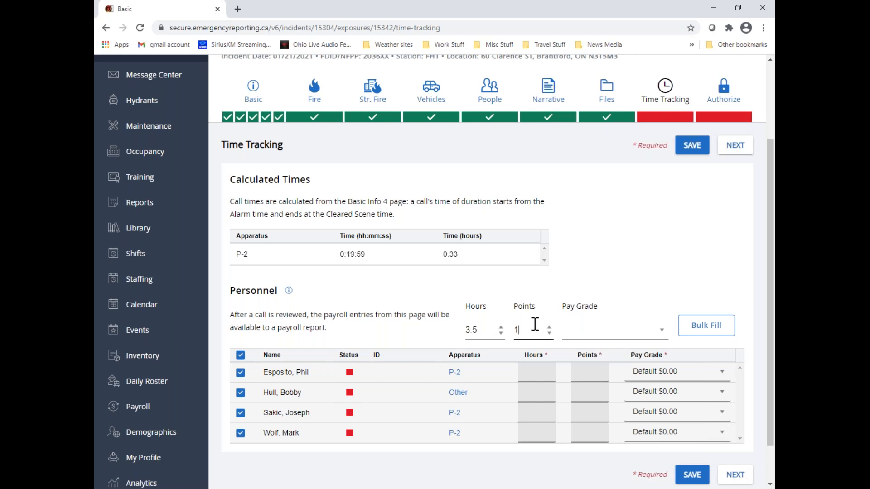
left_click(710, 335)
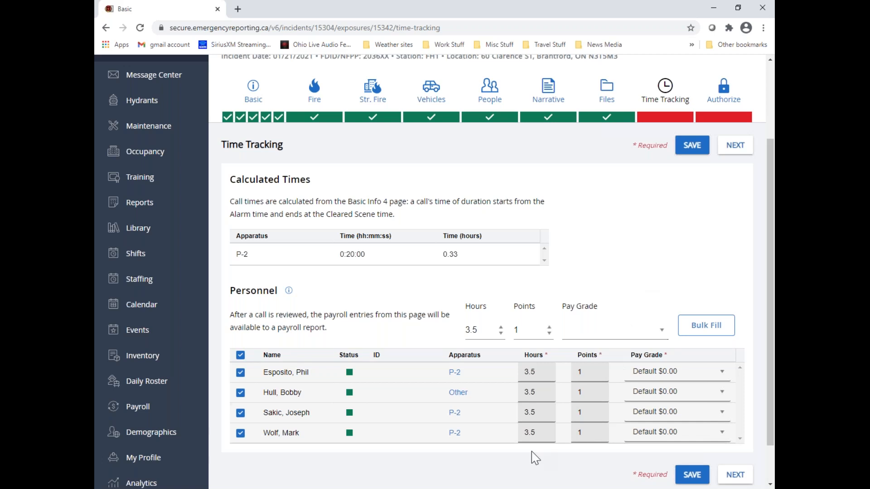
Clear the hours and points of the last person listed and deselect that row
left_click_drag(536, 432, 521, 435)
left_click(547, 434)
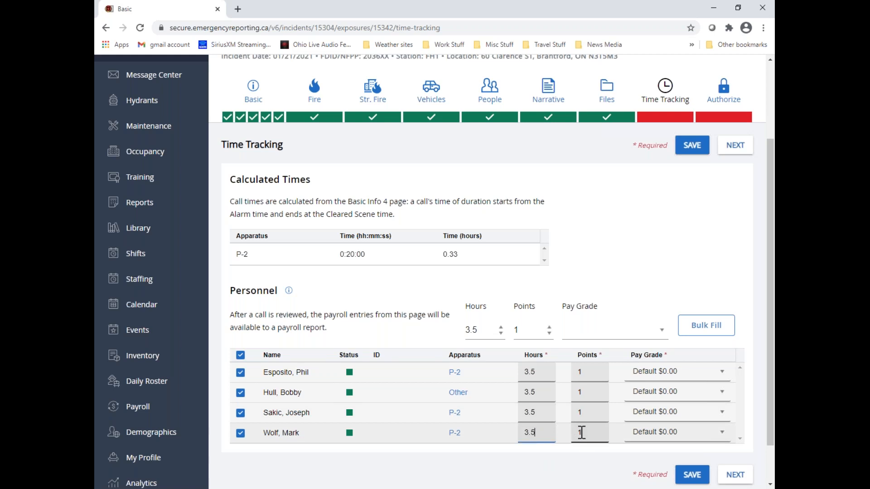
key("BackSpace")
key("BackSpace")
key("BackSpace")
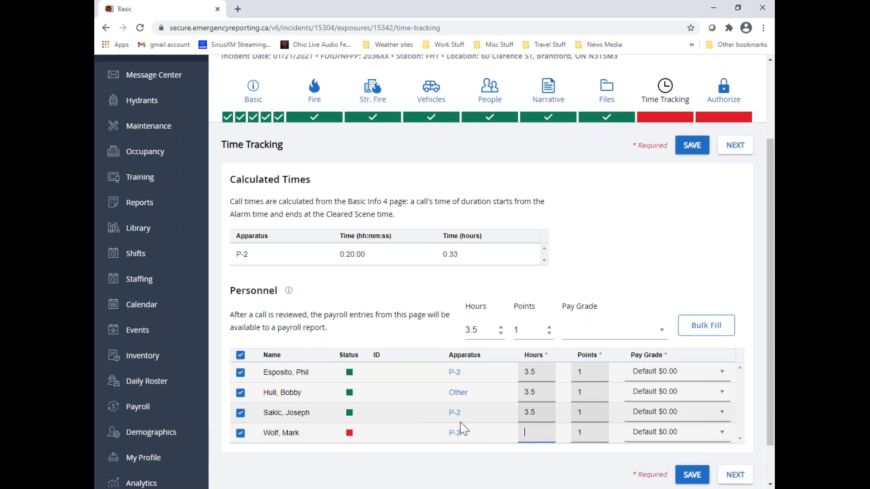
left_click_drag(592, 433, 576, 437)
key("BackSpace")
left_click(240, 433)
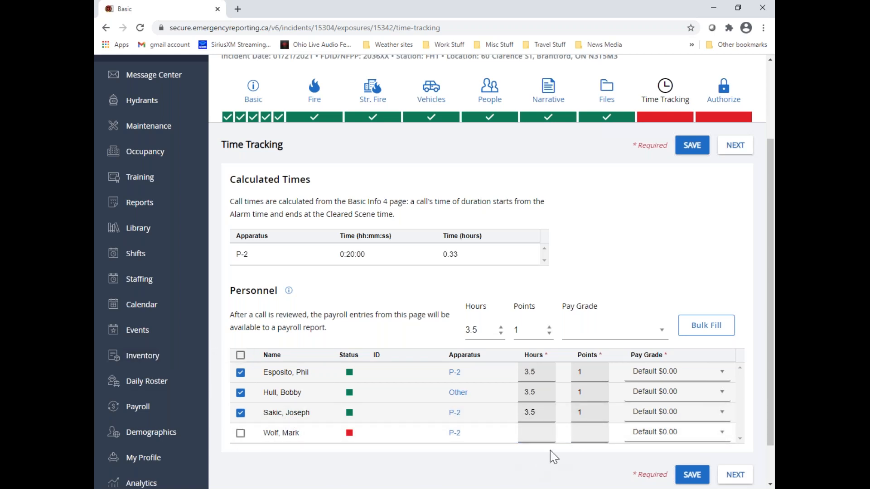
Reselect the last person's row and try entering 1 for its points and hours individually
left_click(240, 433)
left_click(528, 435)
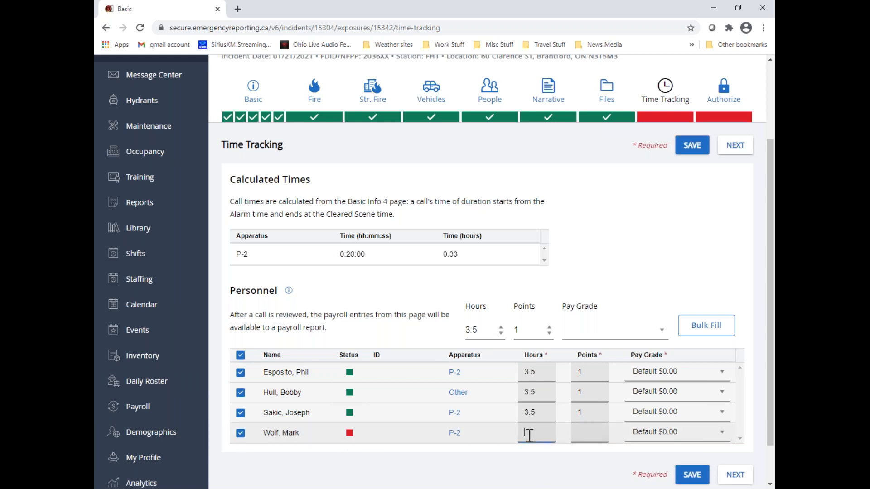
left_click(584, 432)
type("11")
left_click(525, 434)
type("1")
key("BackSpace")
type("1")
key("BackSpace")
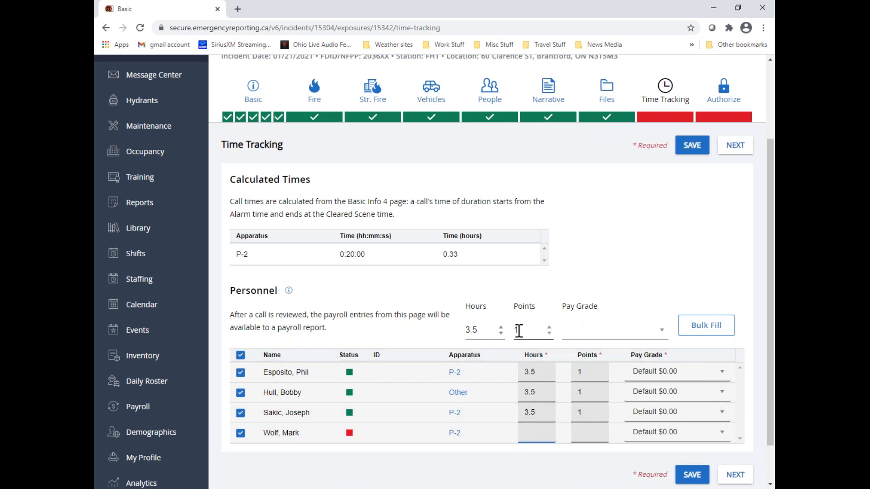
Reapply the bulk fill of 3.5 hours and 1 point to the selected personnel and advance to the Authorize section
left_click(692, 327)
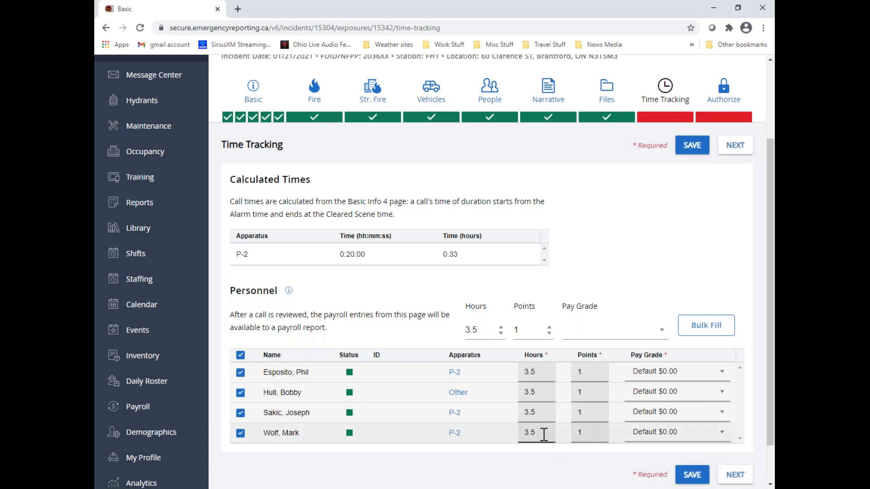
left_click(743, 482)
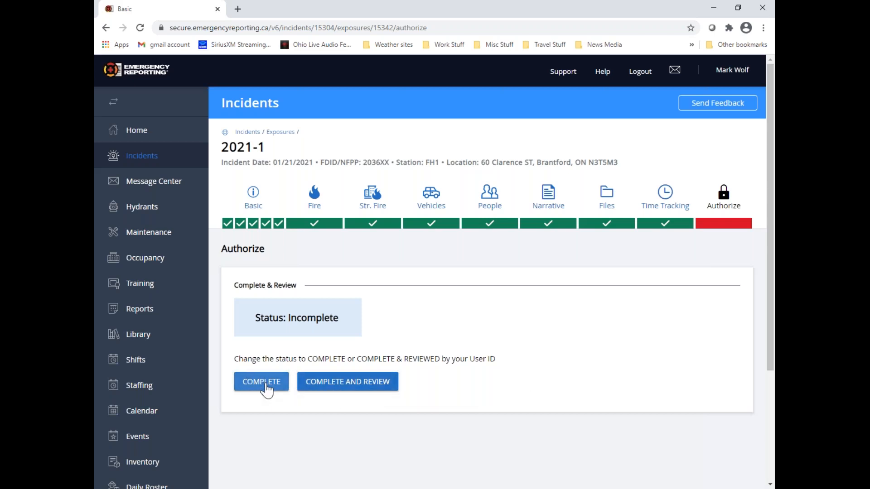
Change the incident's status to complete, entering the account password to reauthorize
left_click(262, 382)
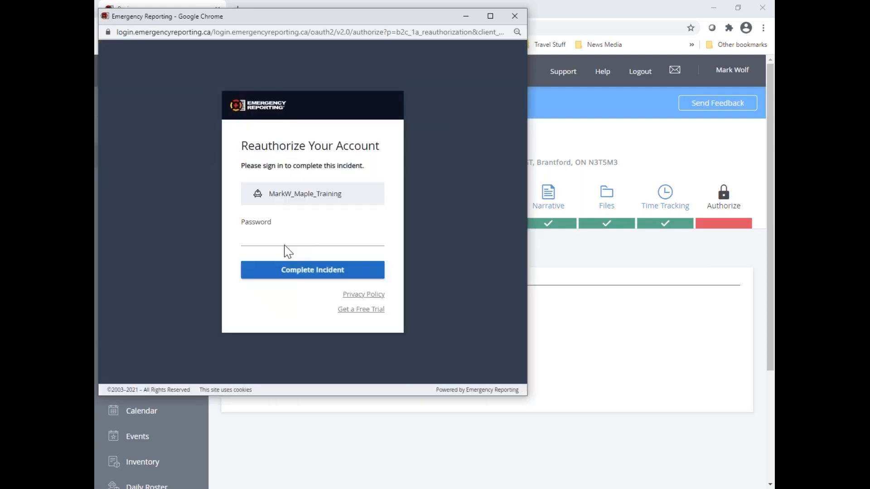
left_click(264, 236)
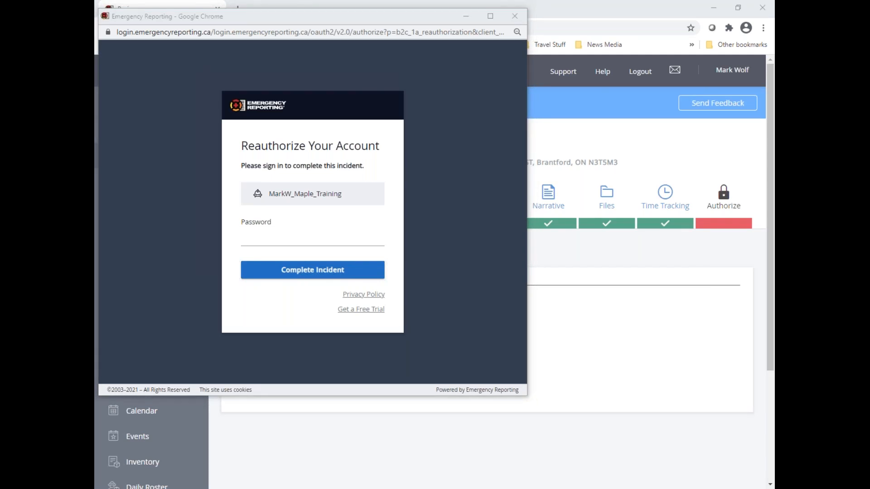
right_click(255, 237)
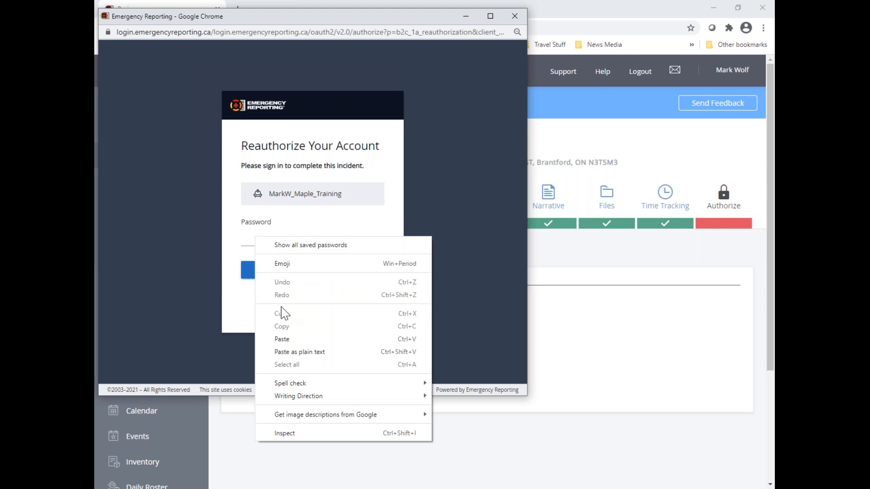
left_click(282, 339)
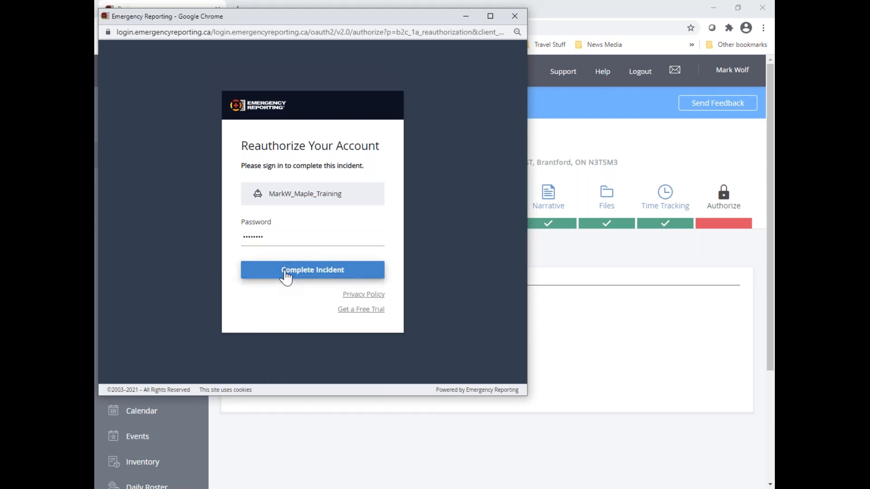
left_click(286, 274)
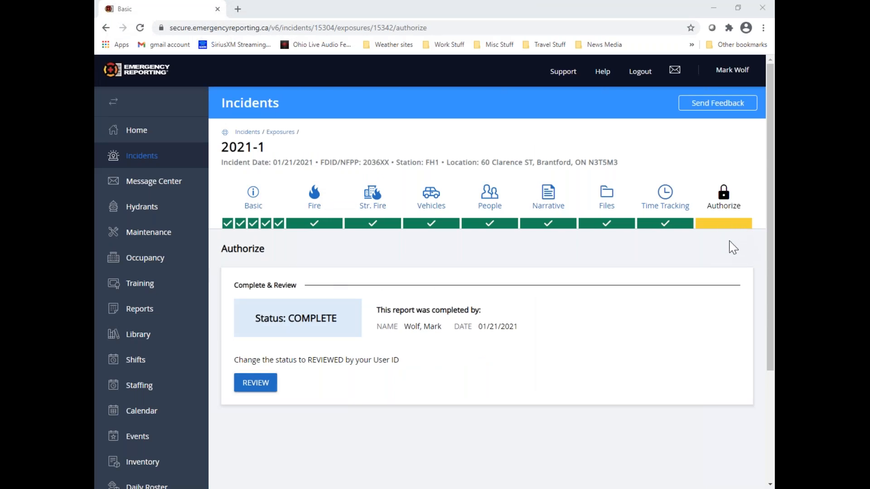
Go to the incident's exposures overview, look through the form for adding an exposure and return without adding one
left_click(280, 132)
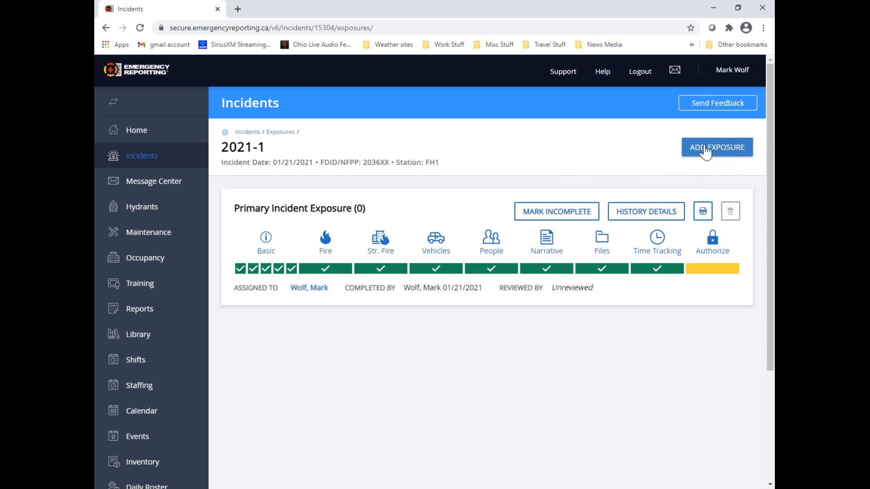
left_click(743, 155)
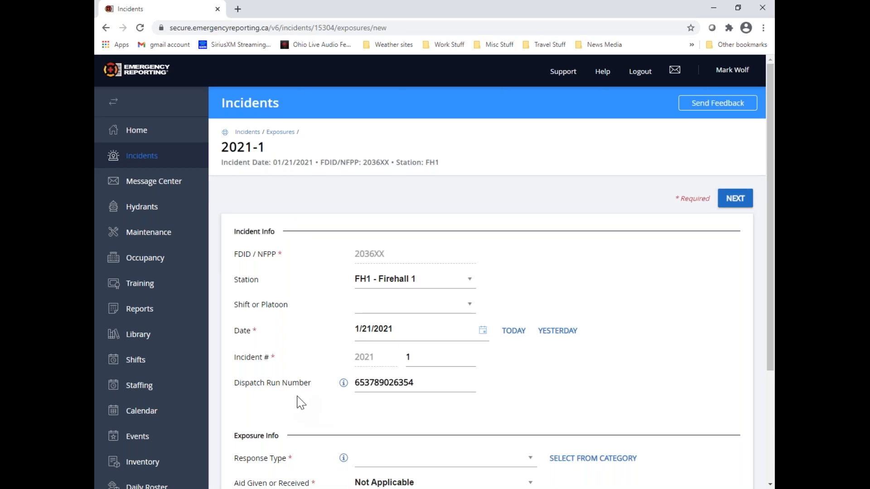
scroll(335, 412, "down", 1)
scroll(336, 413, "down", 1)
scroll(335, 412, "up", 2)
left_click(106, 28)
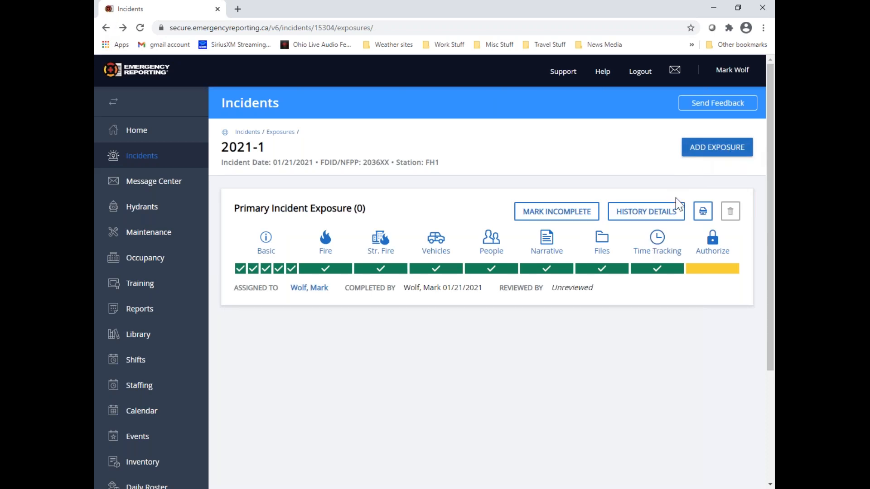
Examine the history details of the primary incident exposure and close them
left_click(679, 222)
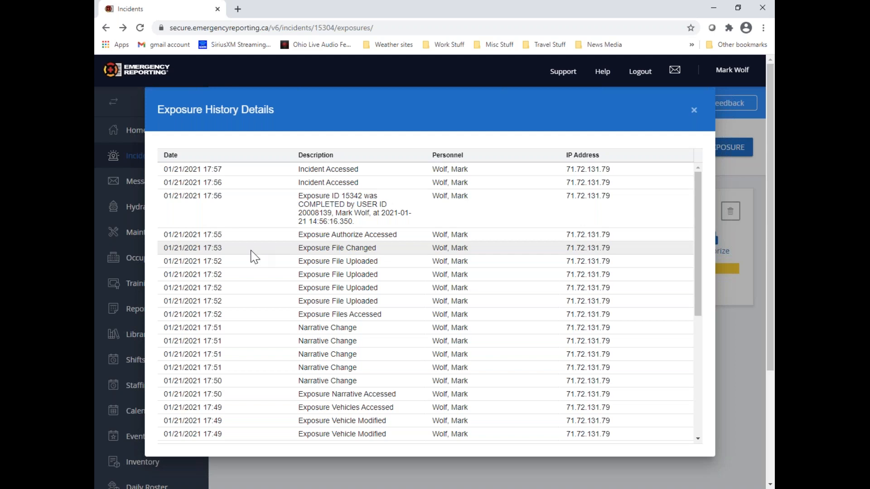
scroll(255, 256, "down", 5)
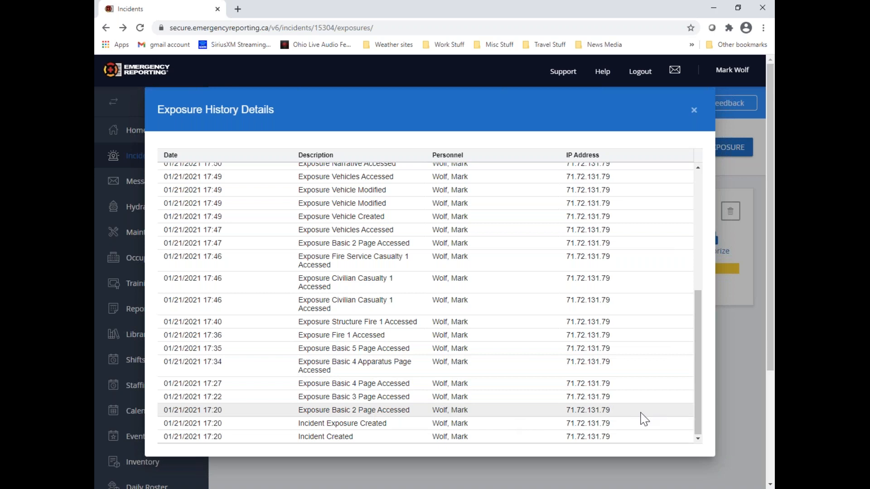
scroll(643, 419, "up", 5)
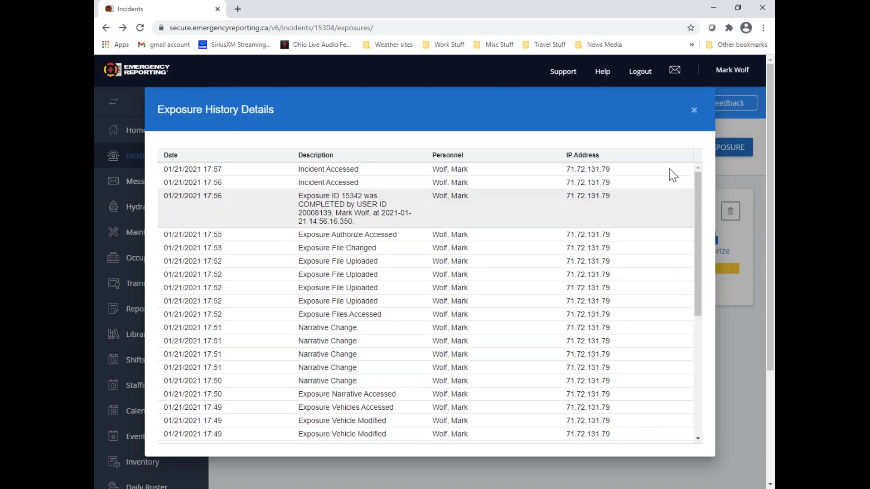
left_click(693, 110)
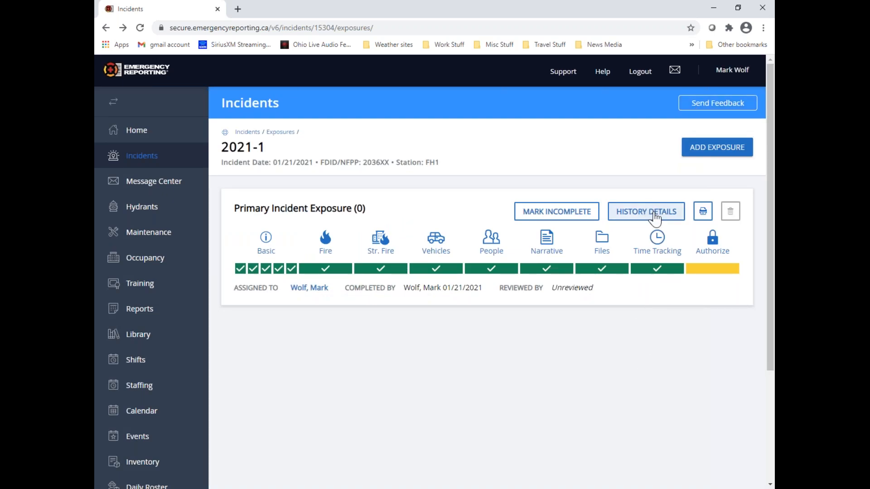
Print the primary exposure's report with Apparatus, Data, Images and Vehicles sections, Time Tracking personnel, and all options checked
left_click(703, 211)
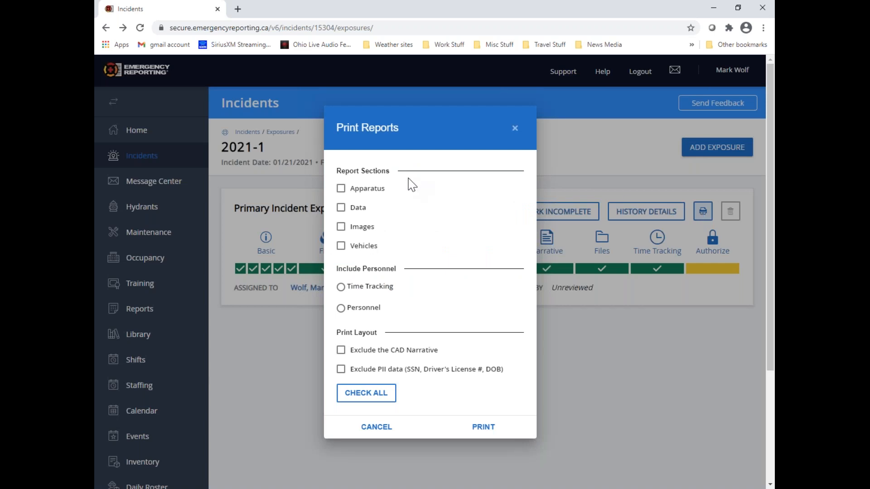
left_click(341, 189)
left_click(341, 207)
left_click(343, 227)
left_click(341, 246)
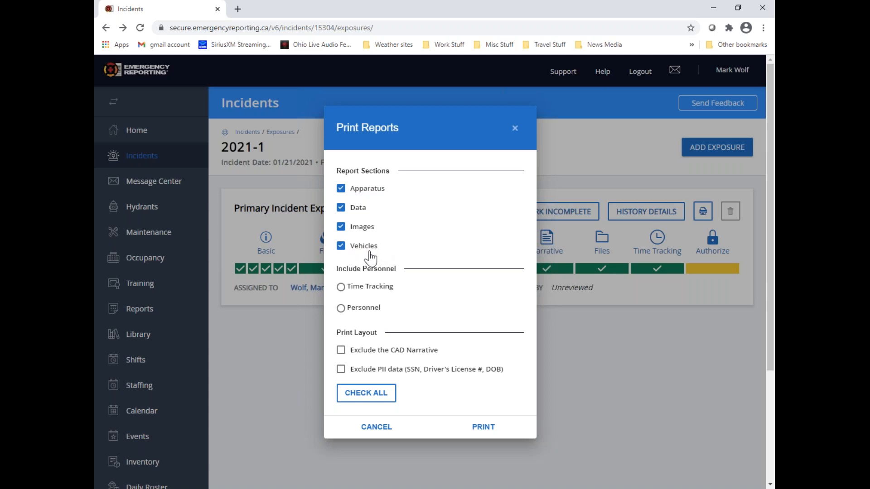
left_click(340, 287)
left_click(341, 309)
left_click(340, 289)
left_click(369, 393)
left_click(497, 428)
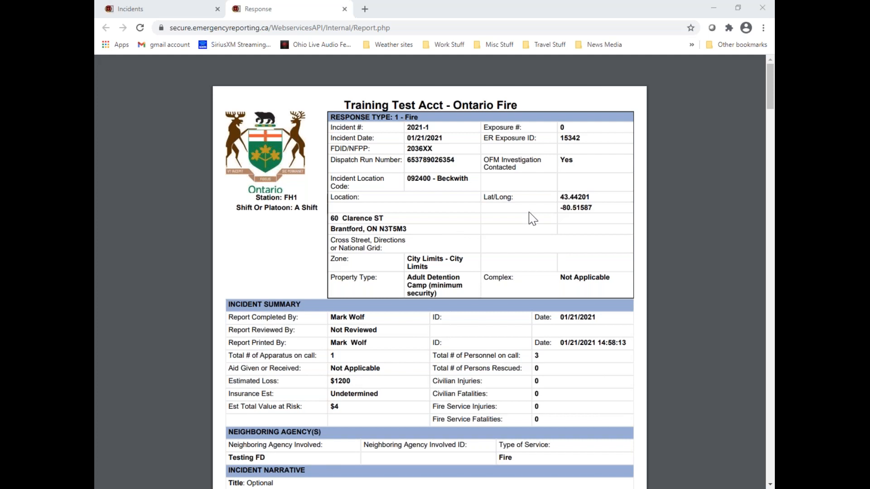
Review the printed report's incident summary, neighboring agency, narrative, apparatus and vehicle sections
scroll(529, 212, "down", 7)
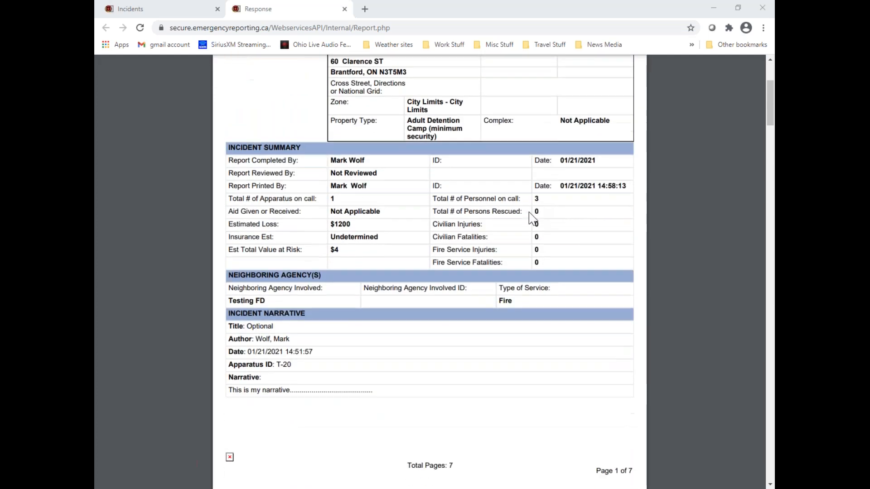
scroll(528, 212, "down", 5)
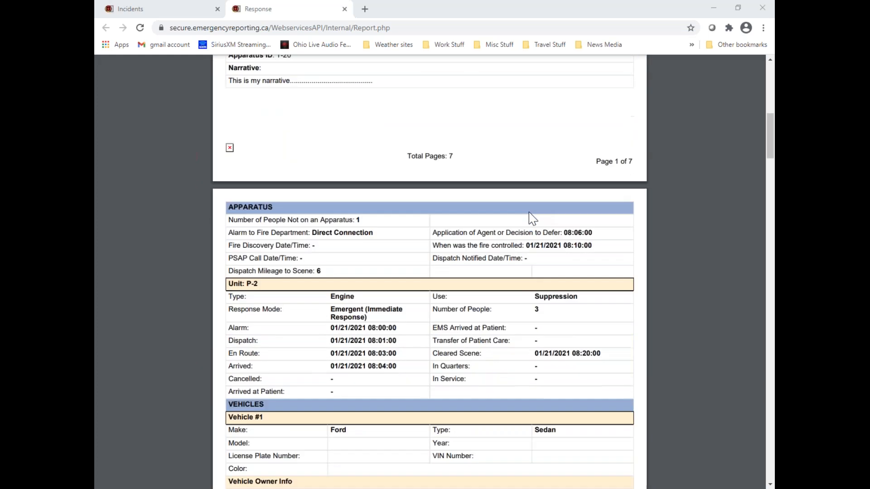
scroll(529, 211, "down", 1)
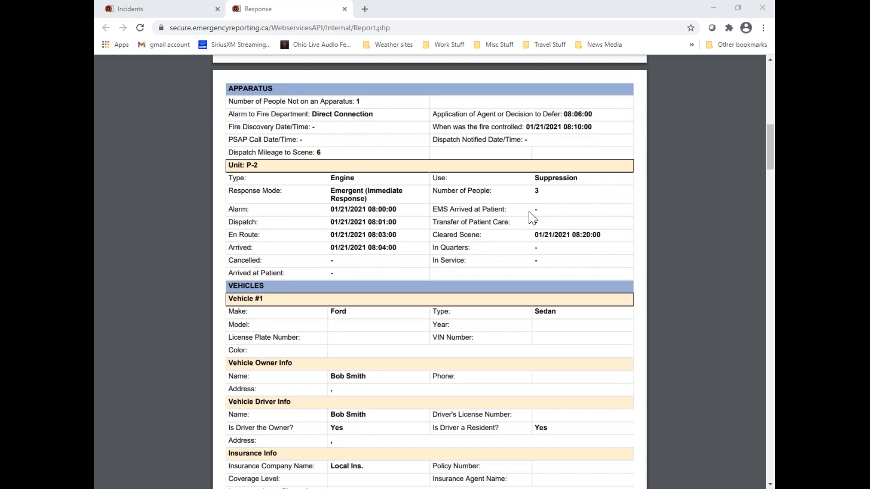
scroll(532, 218, "down", 1)
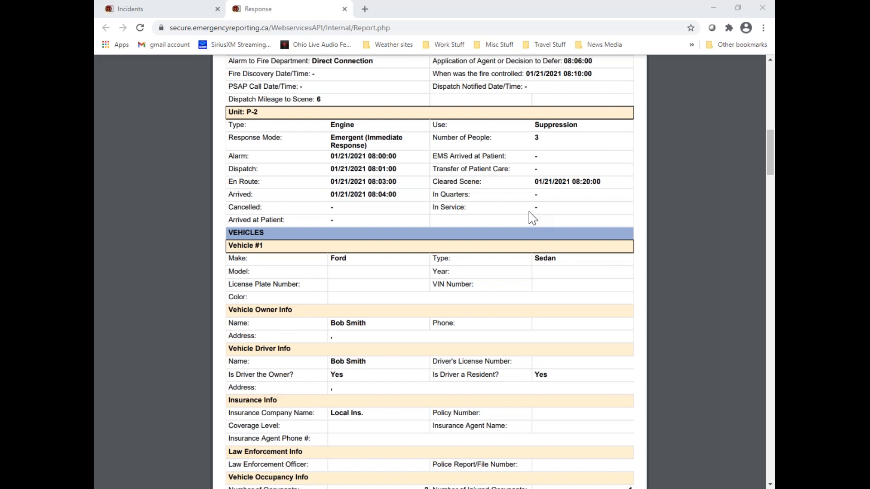
scroll(532, 218, "down", 1)
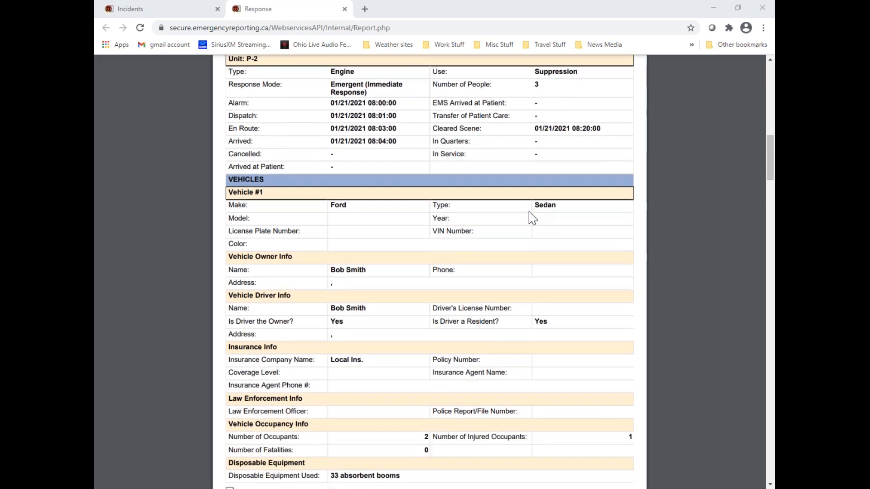
scroll(530, 217, "down", 1)
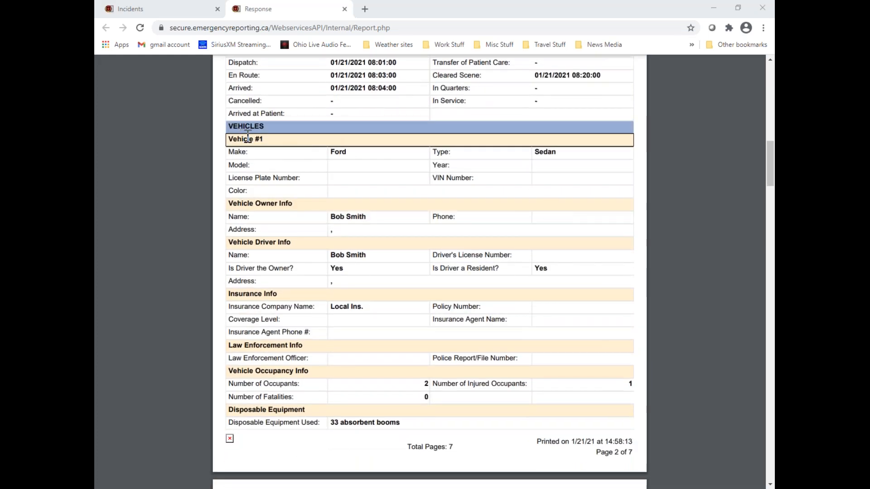
scroll(394, 156, "down", 3)
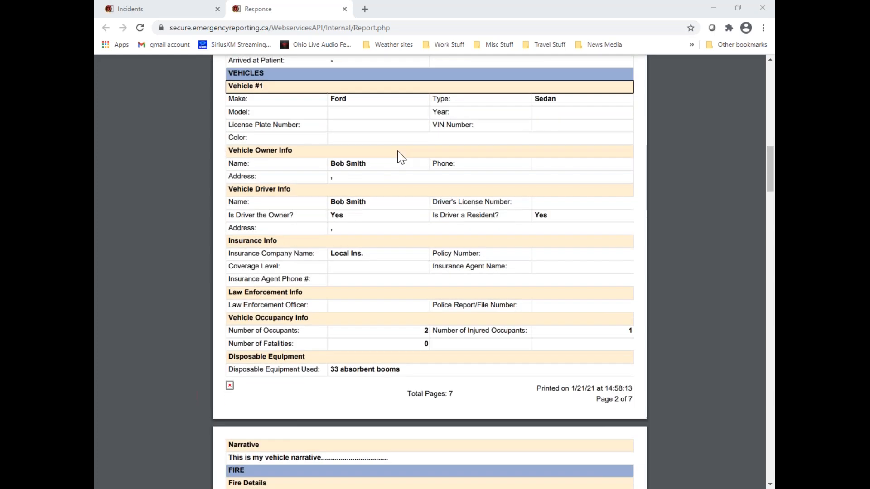
scroll(398, 156, "down", 1)
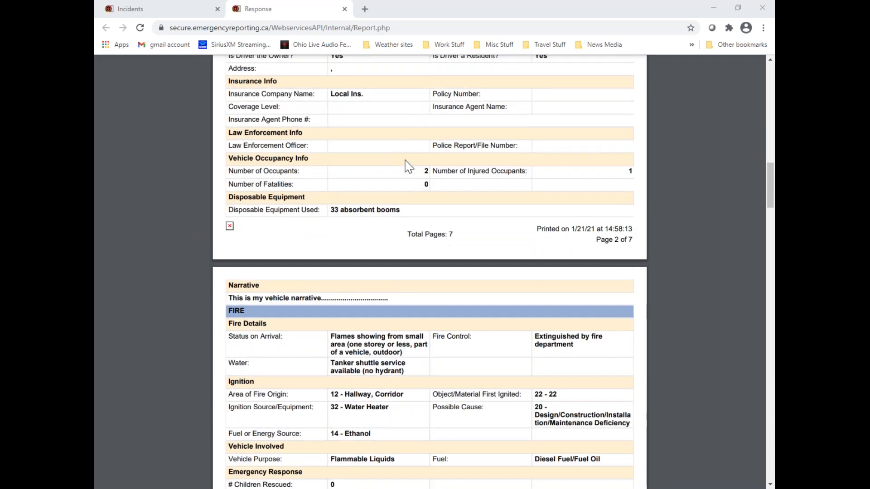
Review the report's fire, structure fire, people and incident files sections
scroll(406, 172, "down", 3)
scroll(410, 179, "down", 1)
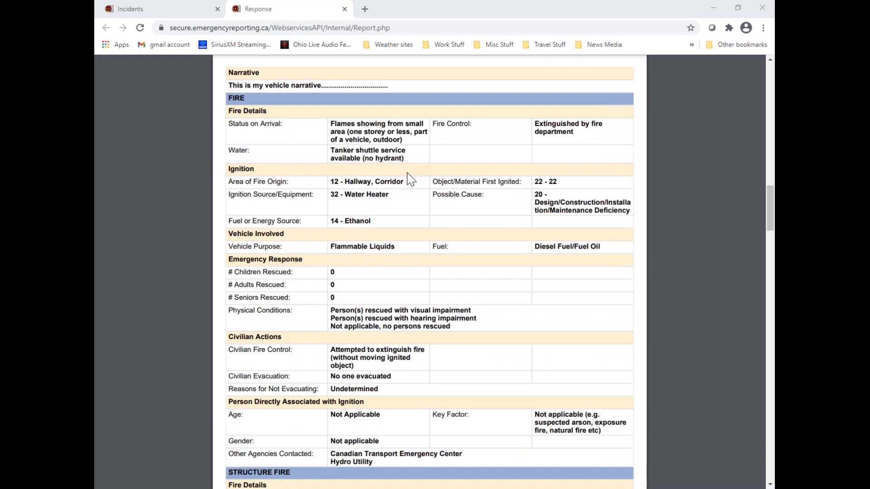
scroll(410, 179, "down", 7)
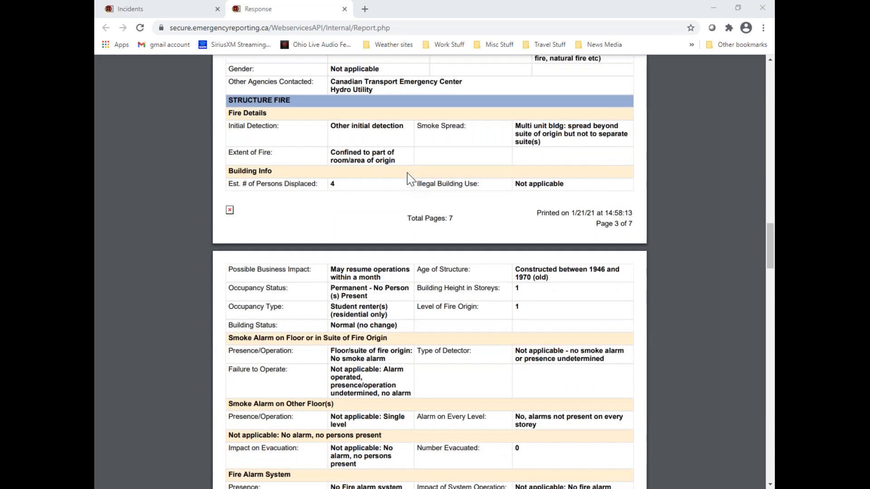
scroll(409, 179, "down", 4)
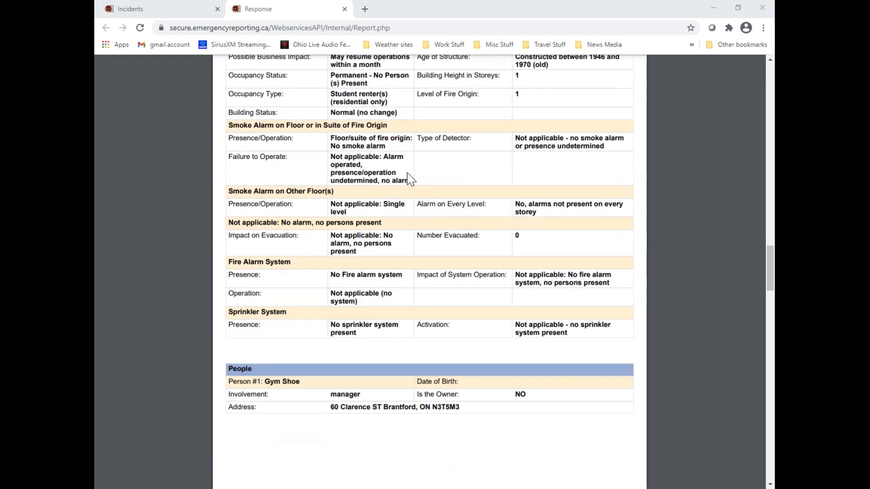
scroll(410, 179, "down", 11)
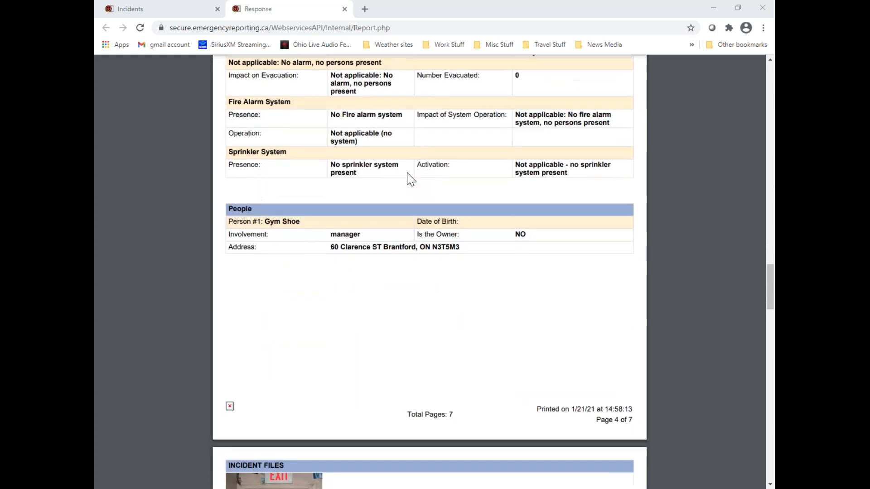
scroll(410, 179, "down", 8)
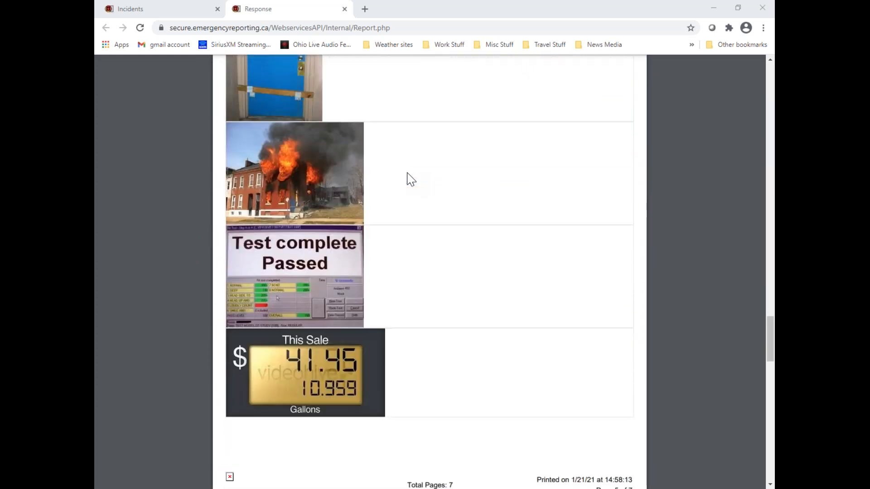
scroll(409, 179, "down", 1)
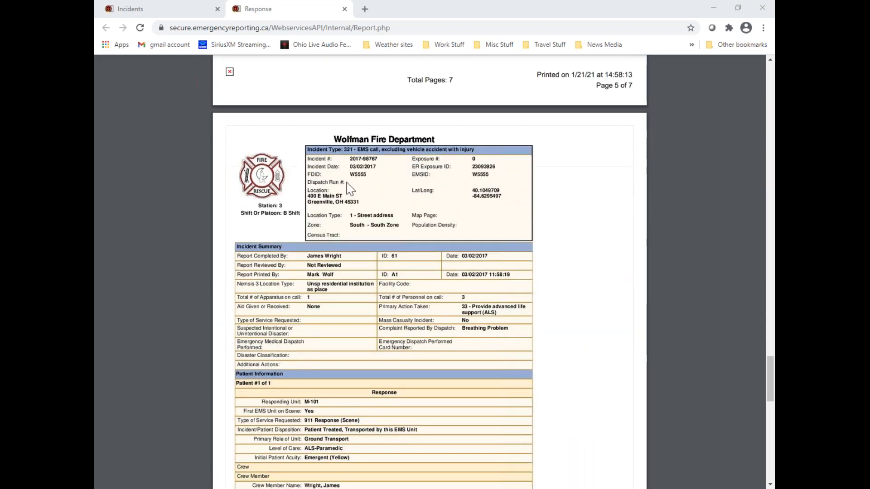
Examine the report's payroll table and the signature lines for the reporting member and incident reviewer
scroll(446, 238, "down", 2)
scroll(448, 244, "down", 6)
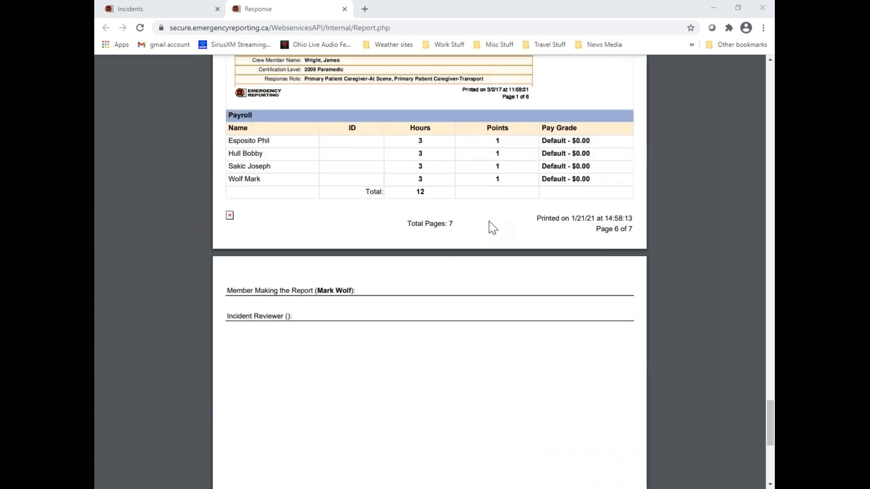
scroll(492, 227, "down", 2)
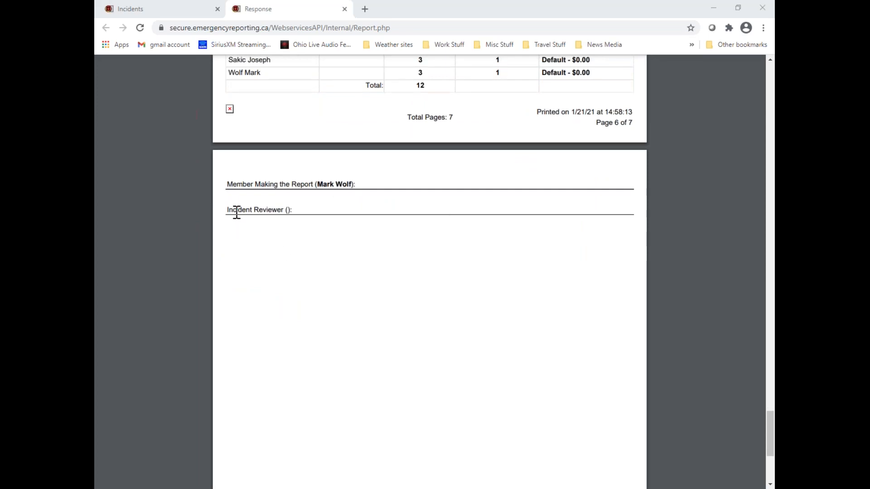
left_click_drag(228, 210, 298, 206)
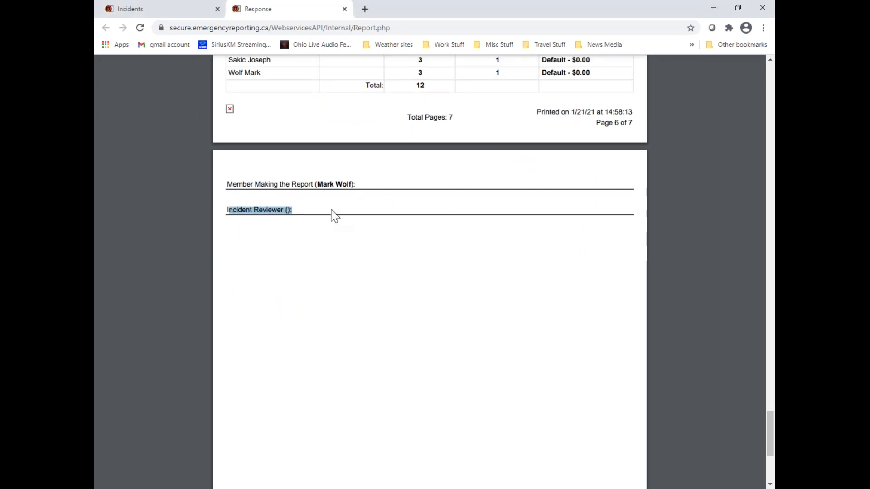
left_click(332, 216)
scroll(431, 241, "up", 20)
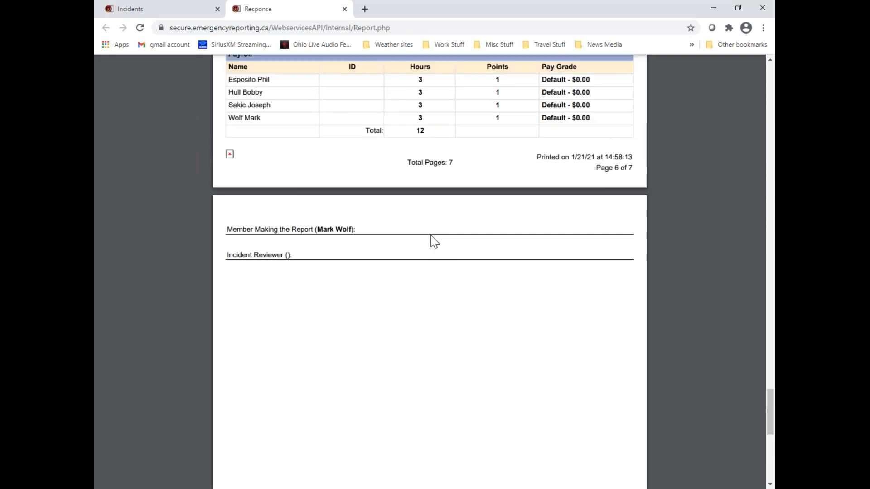
scroll(434, 240, "up", 15)
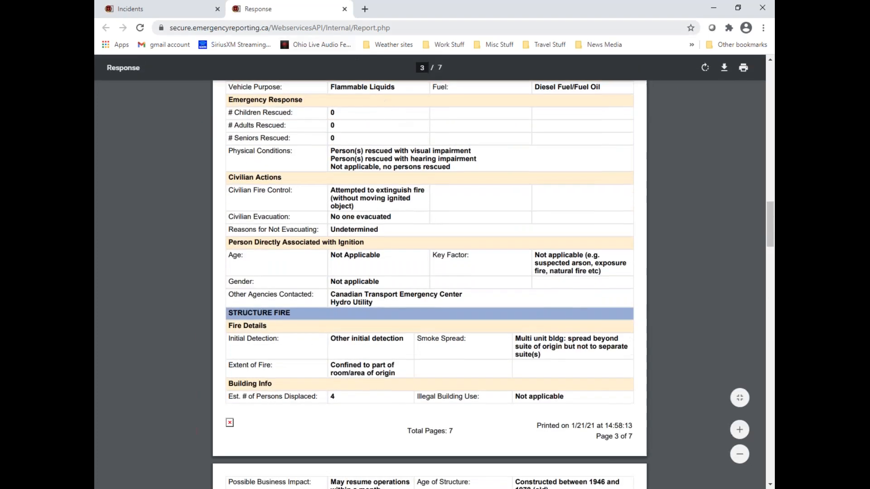
Close the printed report and mark the primary incident exposure as incomplete
left_click(344, 9)
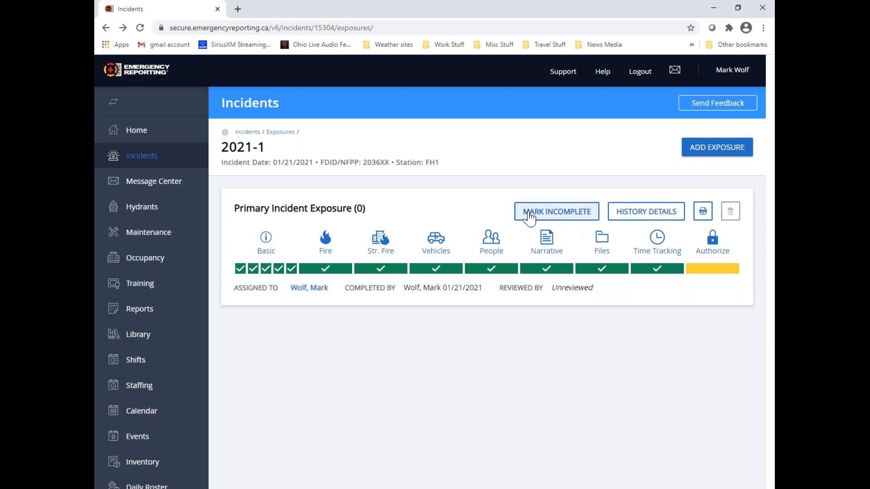
left_click(589, 221)
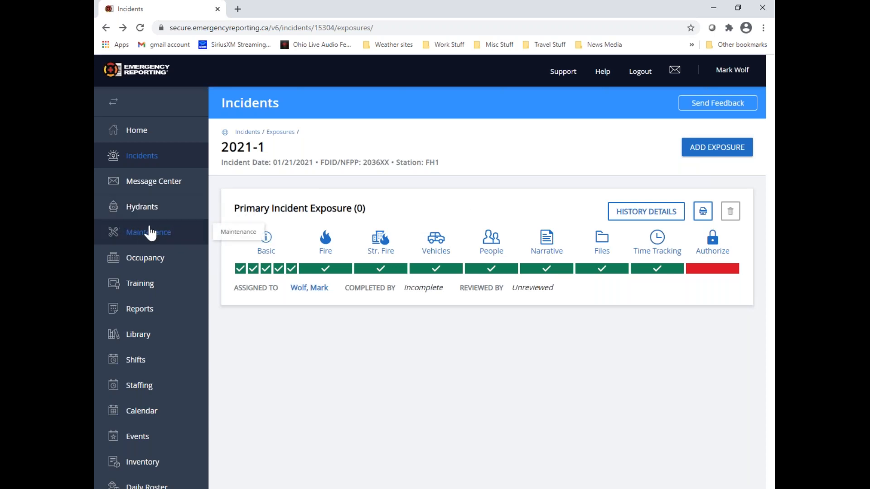
Go to the security roles in Administration and examine the Pretend Batt. Chief role's International Incidents permissions
scroll(150, 234, "down", 3)
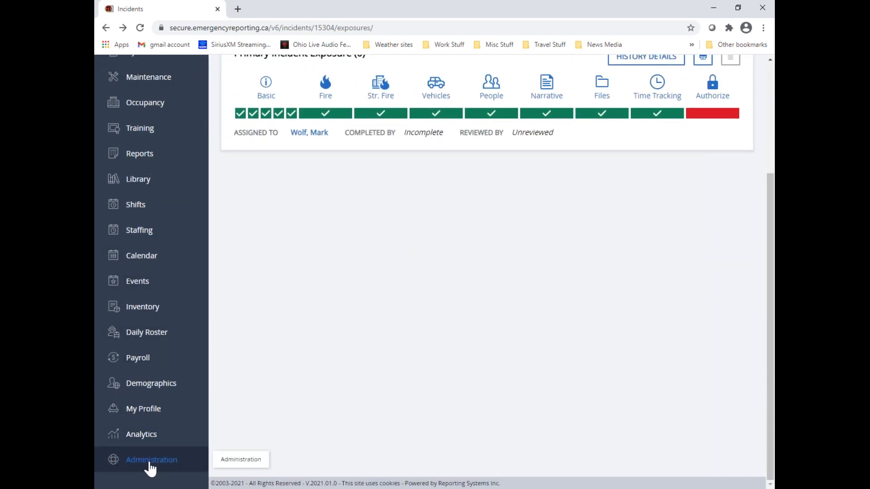
left_click(175, 466)
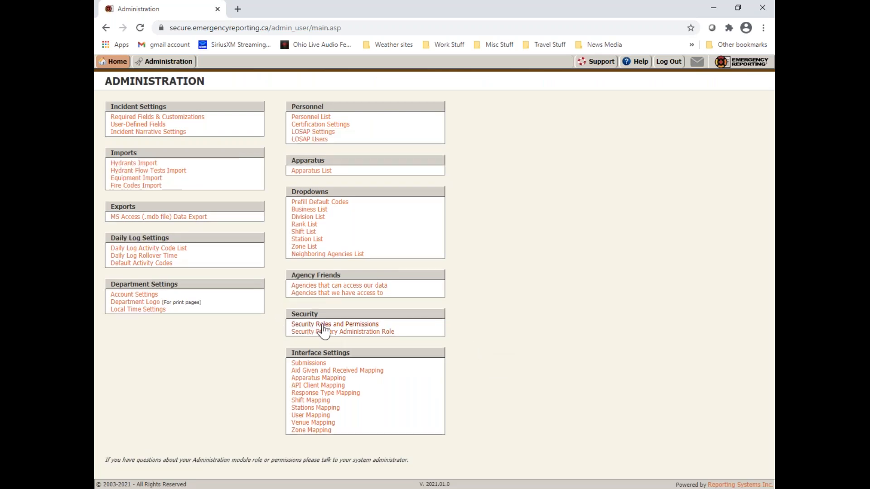
left_click(374, 325)
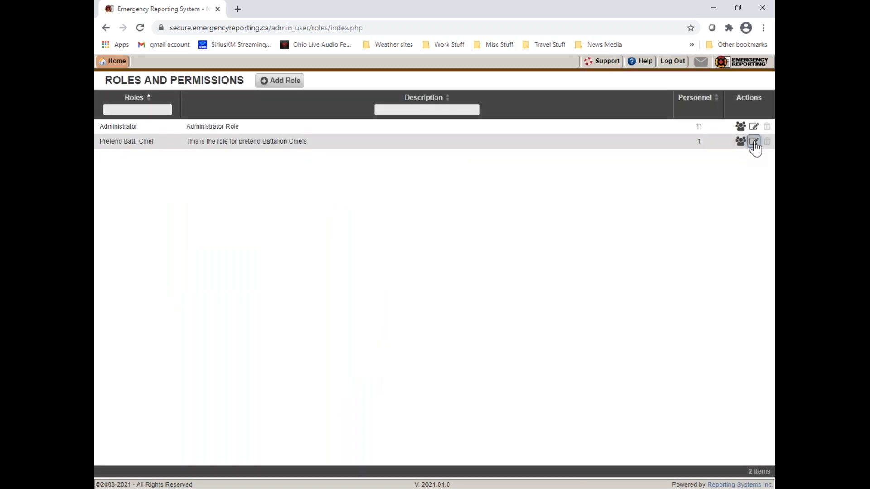
left_click(753, 142)
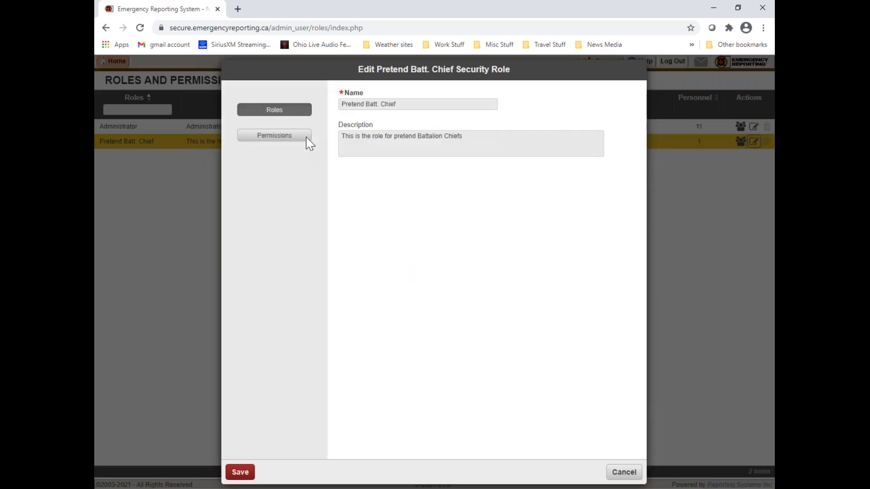
left_click(306, 138)
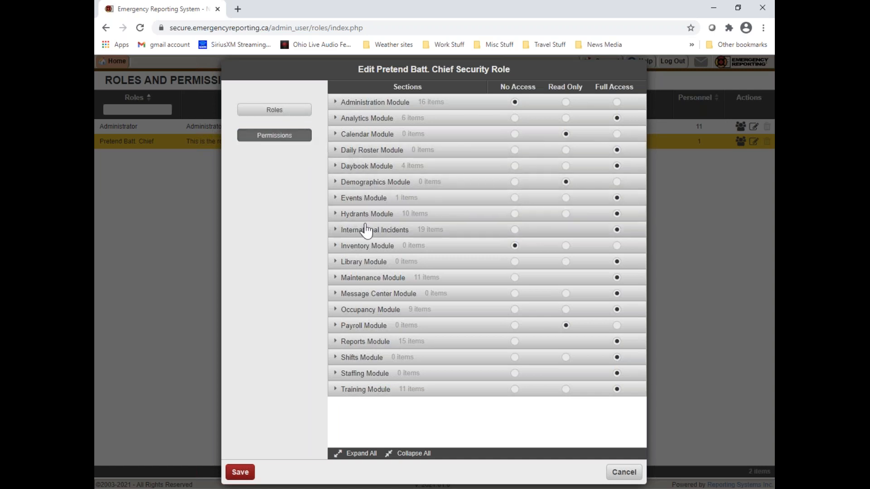
left_click(336, 231)
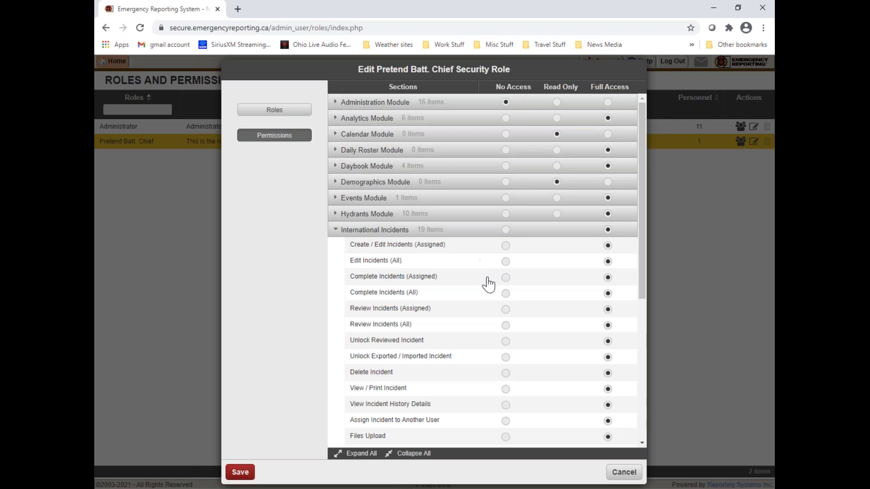
left_click_drag(642, 243, 645, 303)
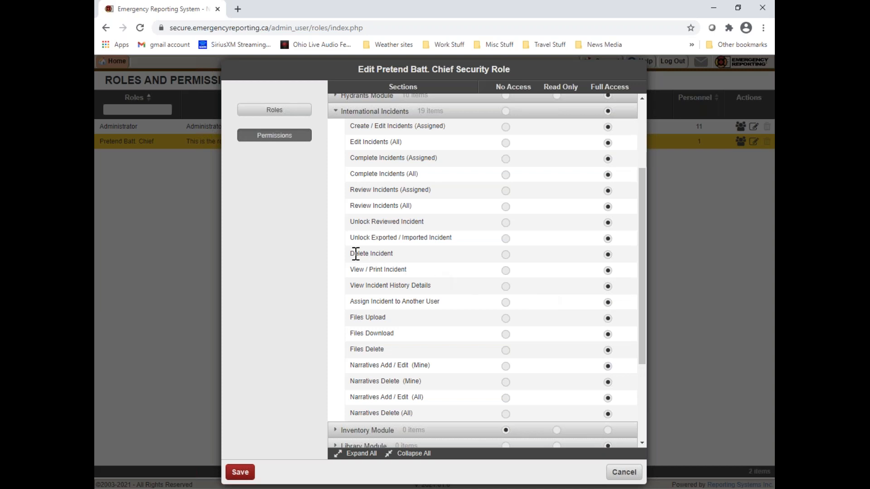
Try No Access for the Delete Incident permission, restore Full Access, and look over the file upload, download and delete permissions
left_click_drag(351, 254, 404, 252)
left_click(505, 255)
left_click(608, 255)
left_click_drag(351, 318, 402, 335)
left_click_drag(353, 350, 386, 351)
left_click(339, 346)
Try No Access for Unlock Exported / Imported Incident, restore Full Access, and leave the role without saving
left_click_drag(352, 237, 456, 240)
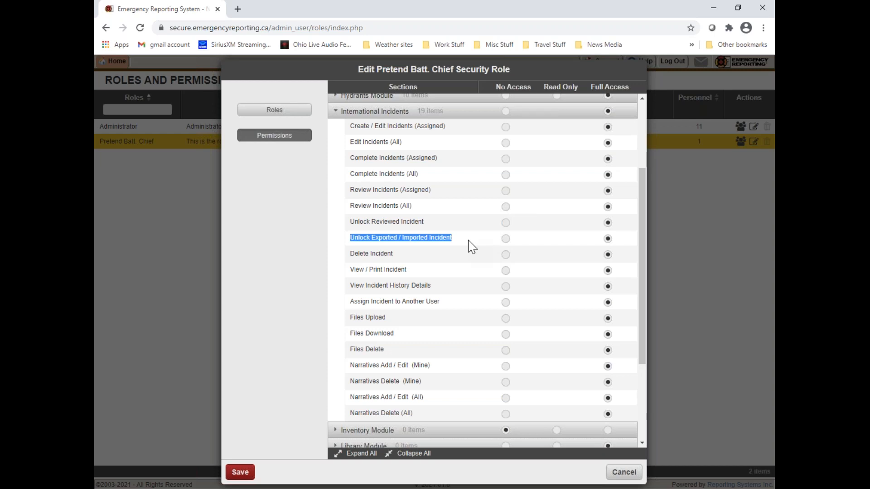
left_click(506, 238)
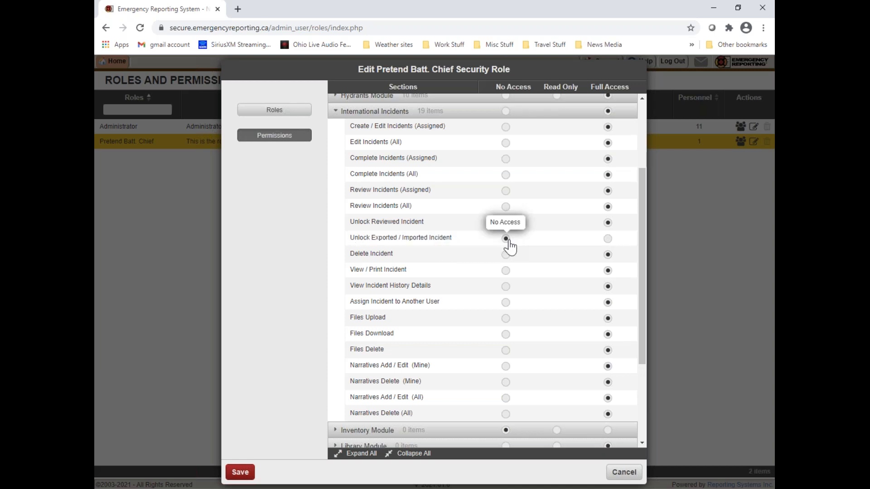
left_click(606, 240)
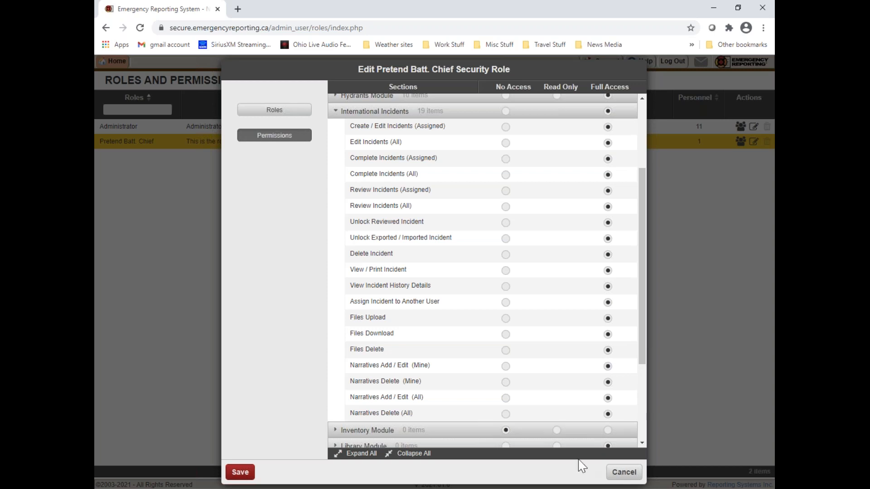
left_click(632, 478)
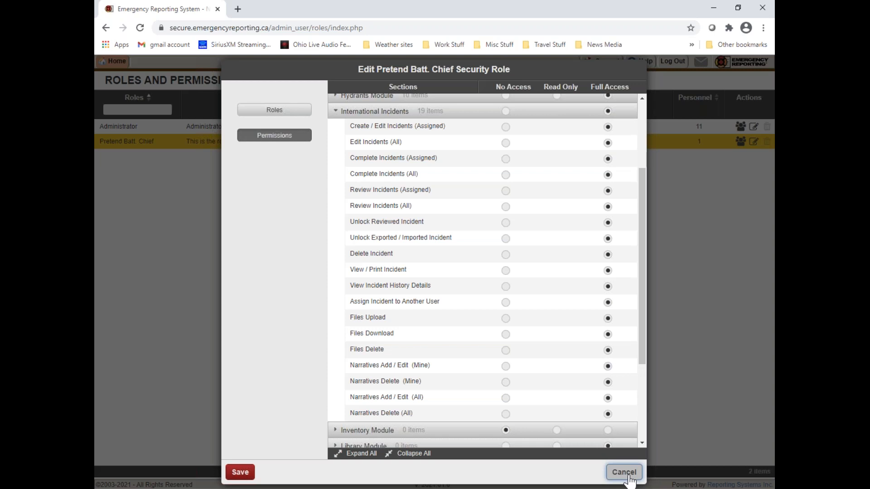
left_click(629, 480)
Return to the incidents list and open incident 2021-1 for editing
left_click(114, 62)
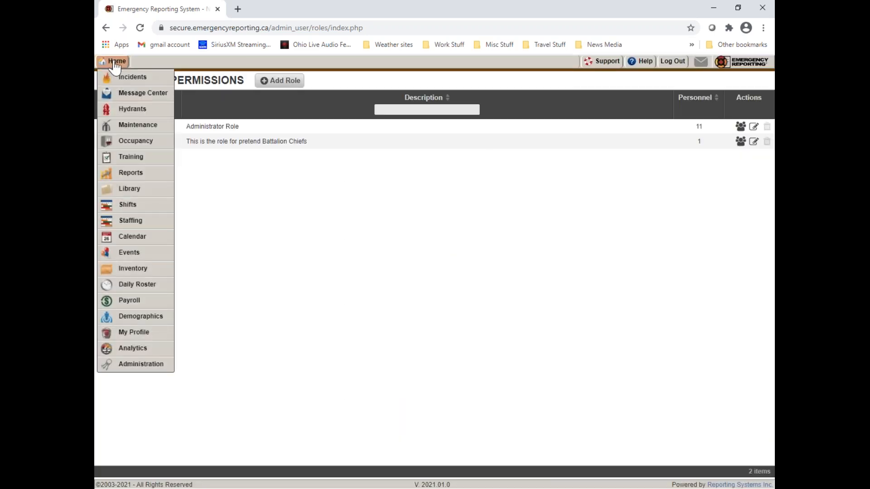
left_click(131, 79)
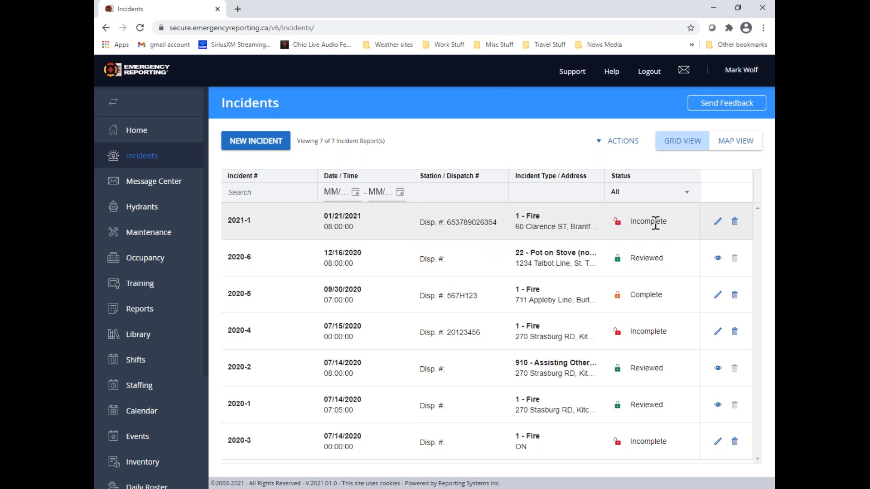
left_click(718, 226)
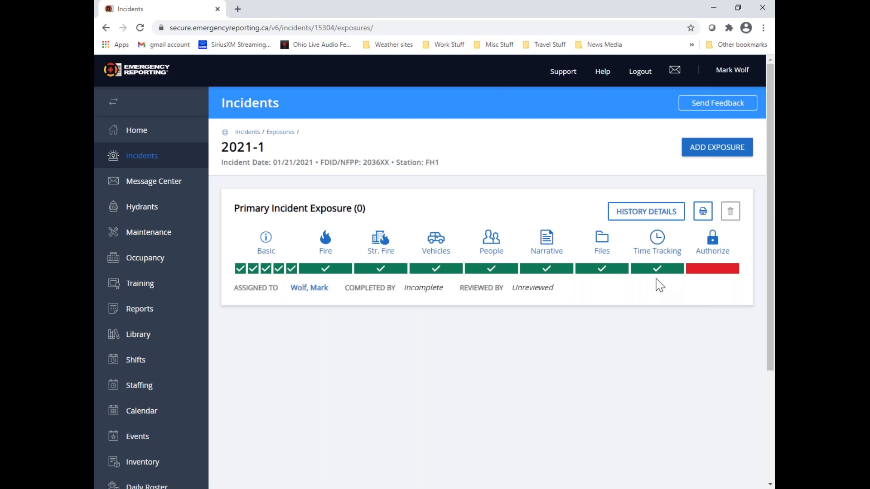
Open incident 2021-1's Time Tracking and clear the hours of the crew member whose apparatus is Other
left_click(659, 255)
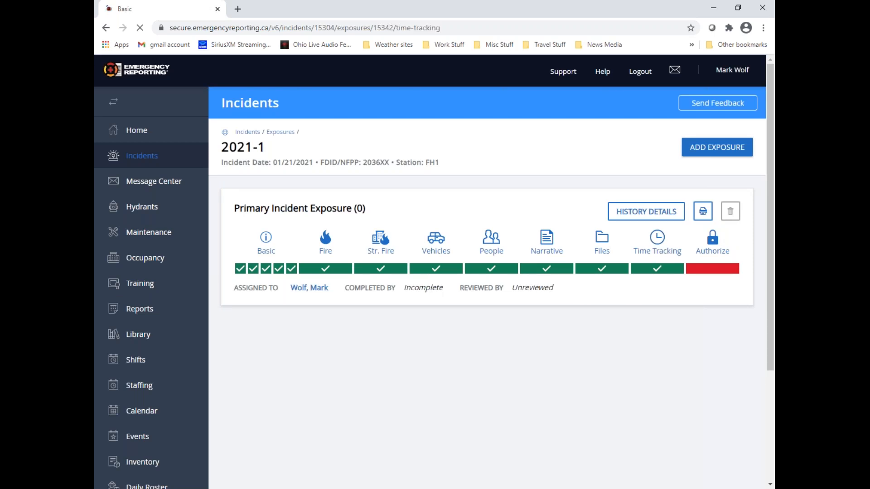
scroll(628, 328, "down", 4)
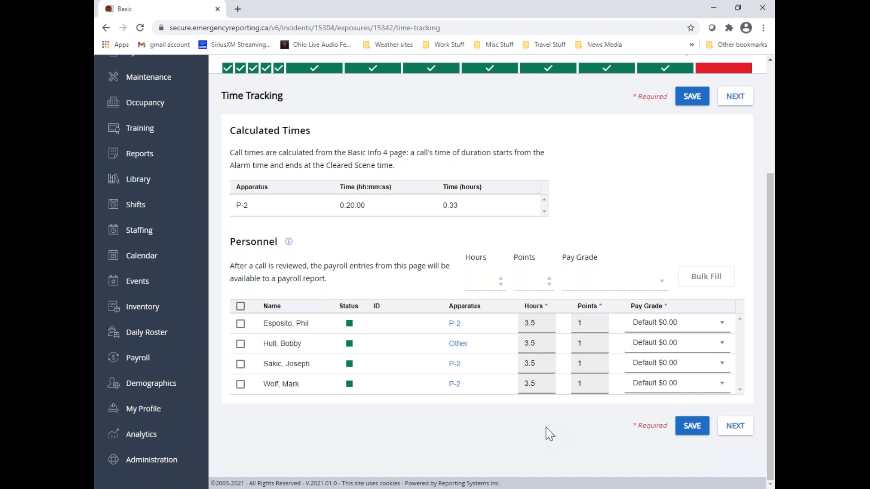
left_click(544, 342)
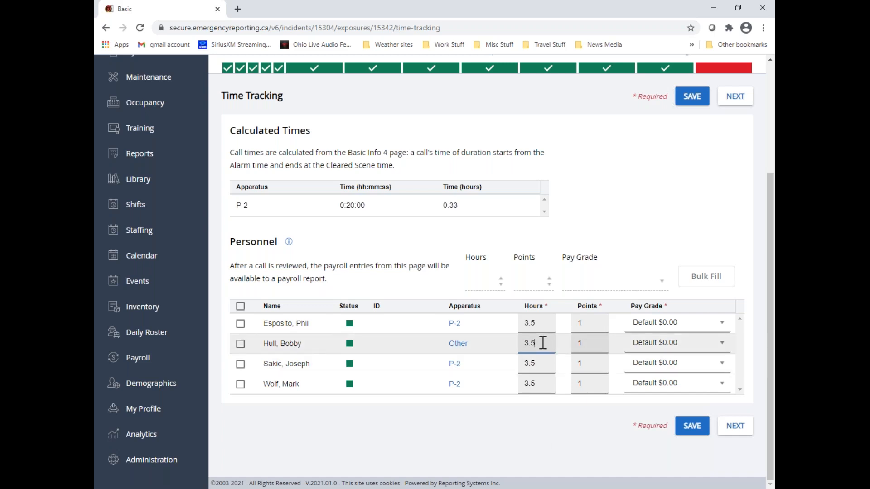
left_click_drag(548, 343, 521, 344)
key("BackSpace")
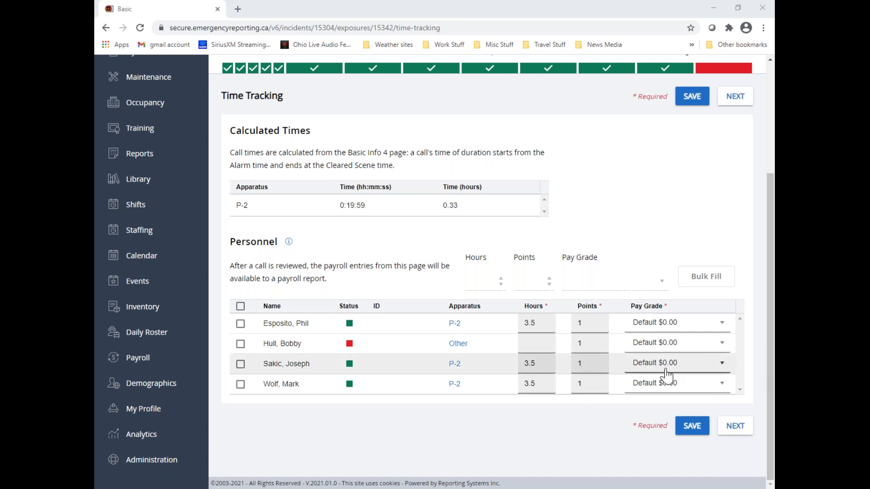
Set the hours of the crew member with apparatus Other to 3.5 and save the time tracking
left_click(722, 385)
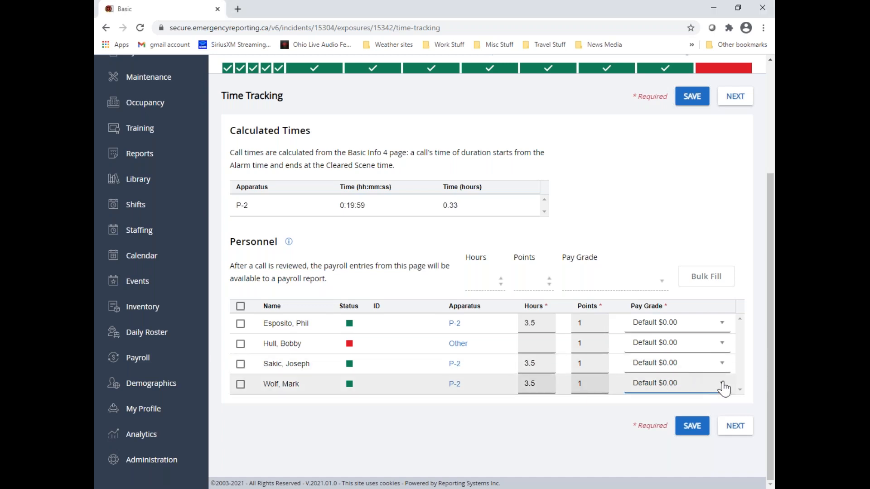
left_click(665, 401)
left_click(535, 345)
type("3.5")
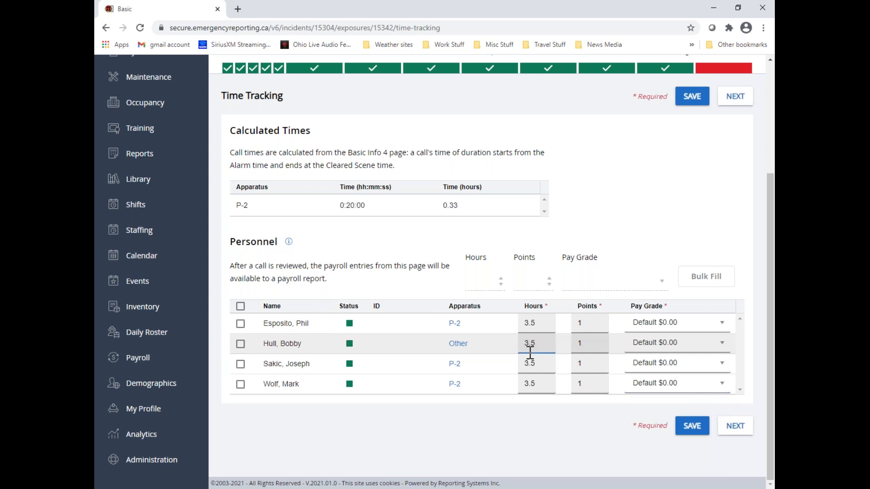
left_click(580, 427)
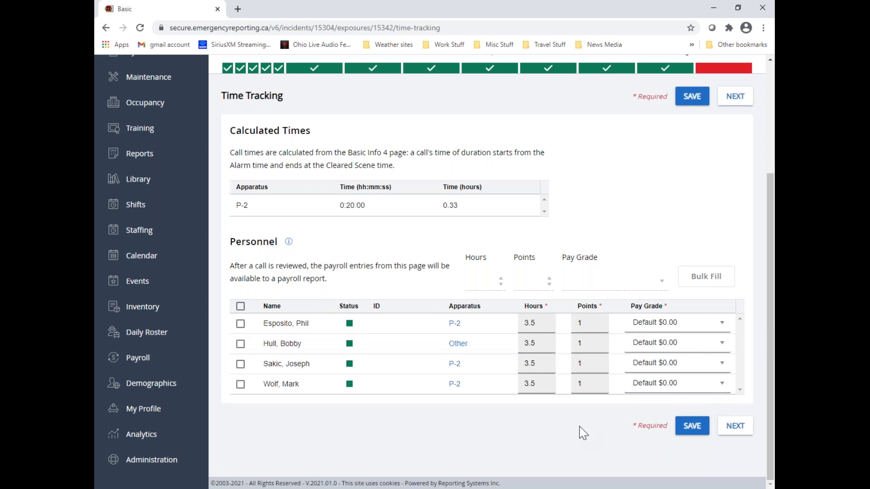
left_click(693, 103)
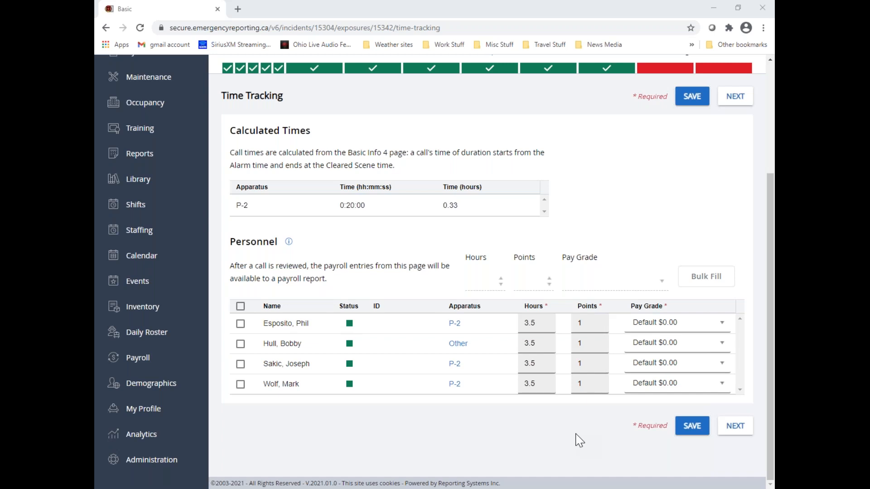
Go to the security roles in Administration and open the Pretend Batt. Chief role's permissions for editing
scroll(633, 262, "up", 4)
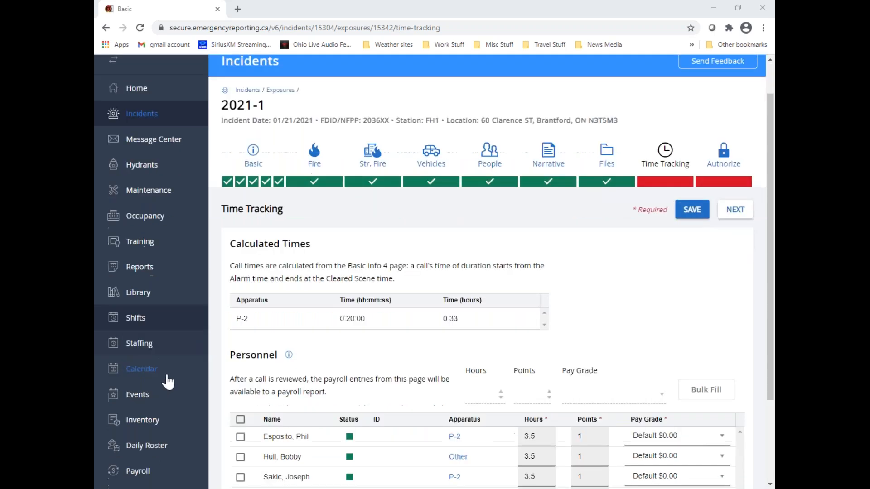
scroll(171, 381, "down", 3)
left_click(162, 461)
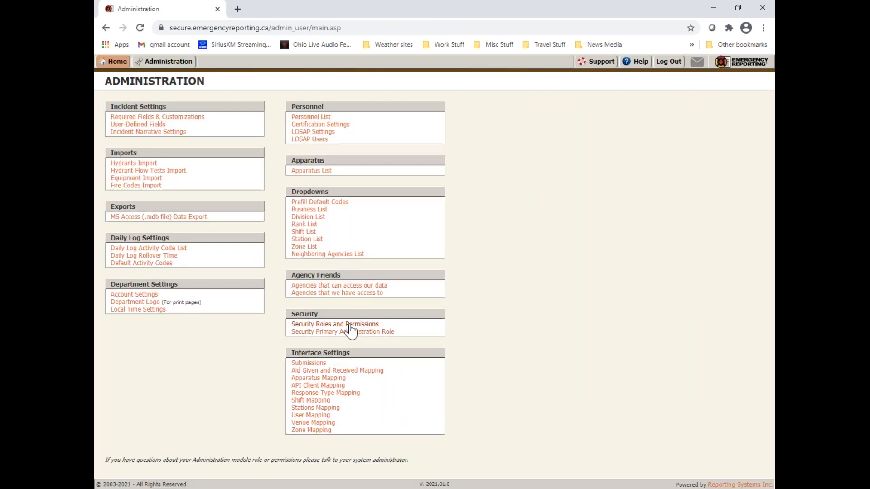
left_click(350, 325)
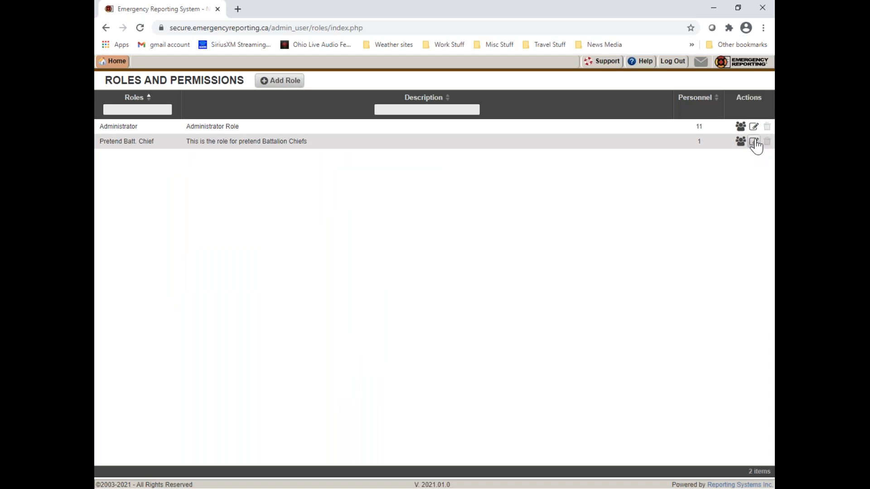
left_click(753, 142)
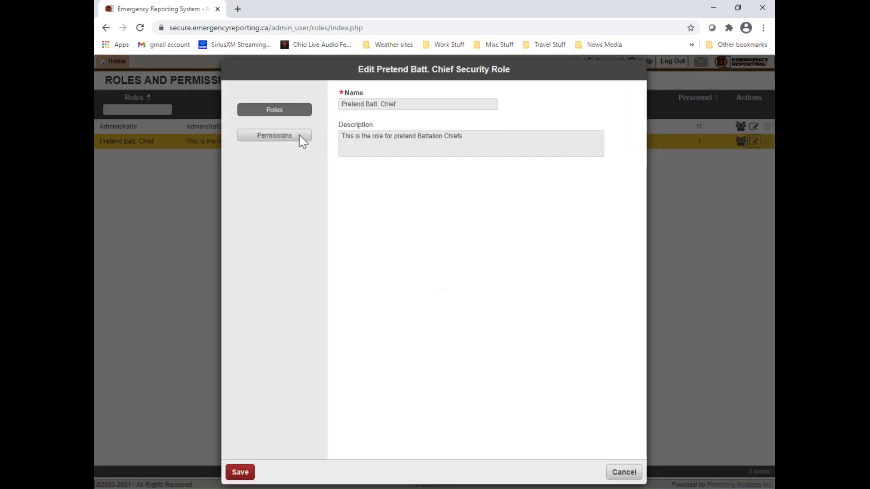
left_click(300, 141)
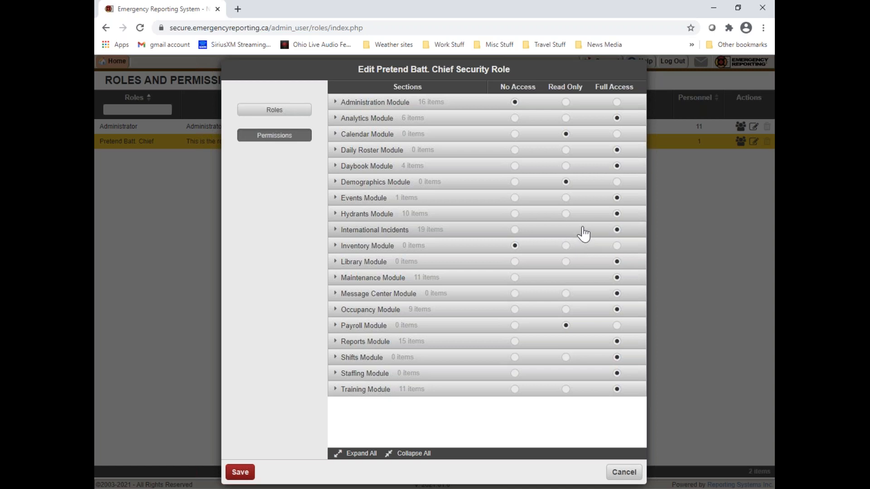
Try Read Only for the Hydrants Module, restore Full Access, and expand the International Incidents permissions down to View / Print Incident
left_click(566, 214)
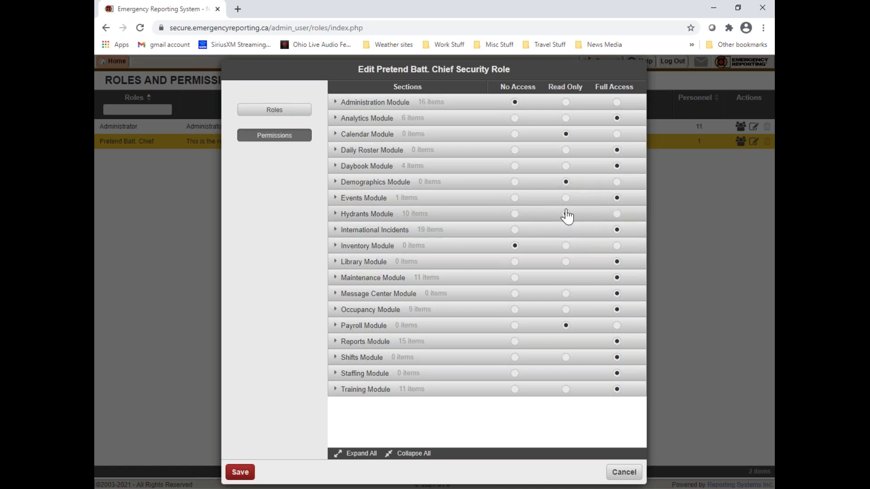
left_click(619, 214)
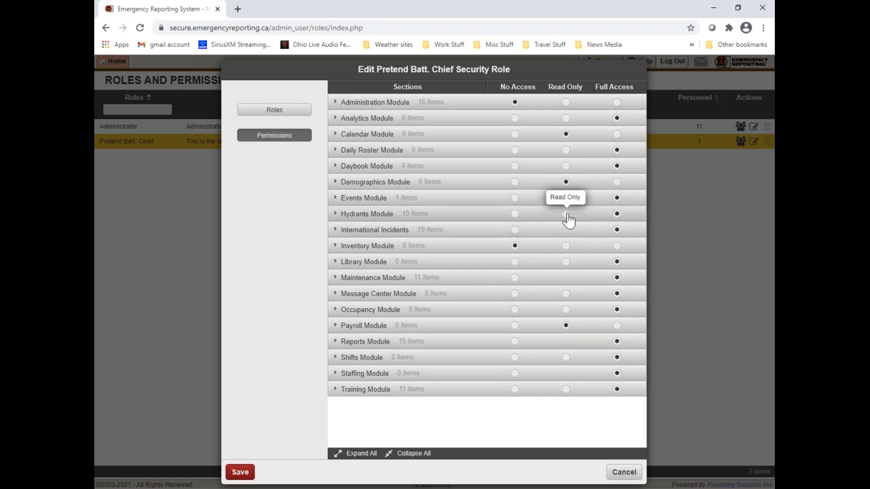
left_click(335, 230)
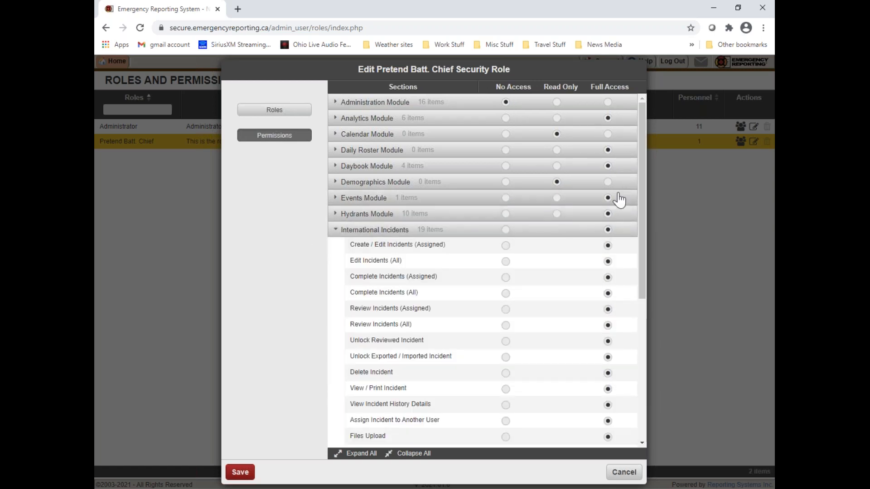
left_click_drag(643, 178, 639, 232)
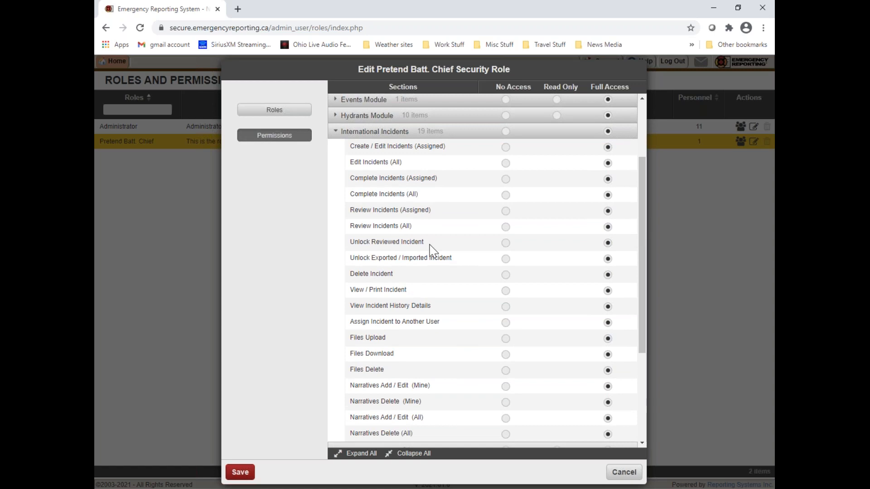
left_click_drag(350, 290, 417, 297)
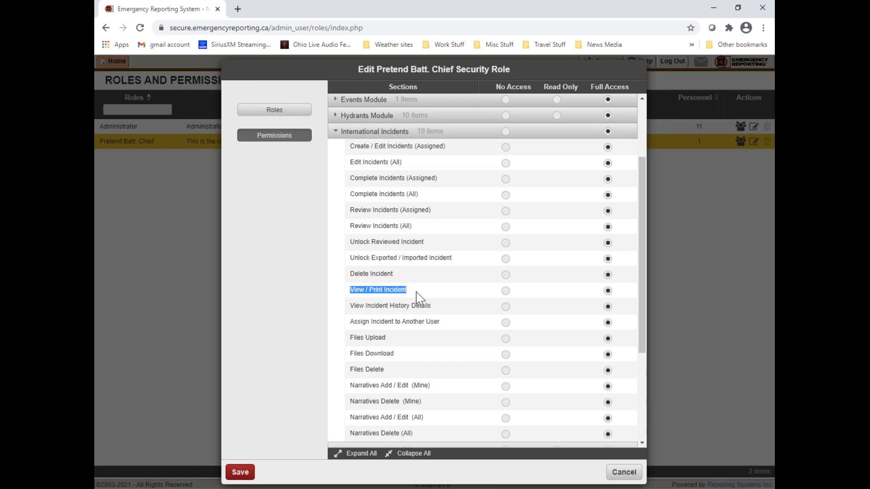
Try No Access for the whole International Incidents section and restore Full Access
left_click(506, 132)
left_click(506, 132)
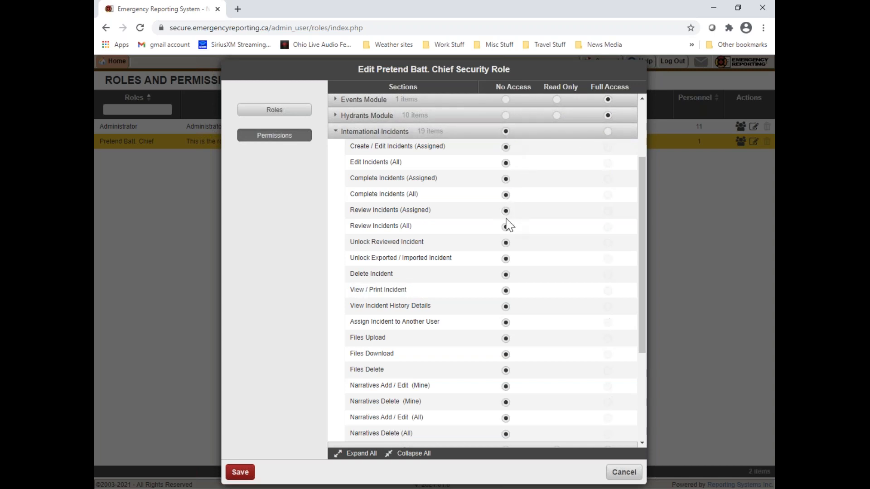
left_click(607, 131)
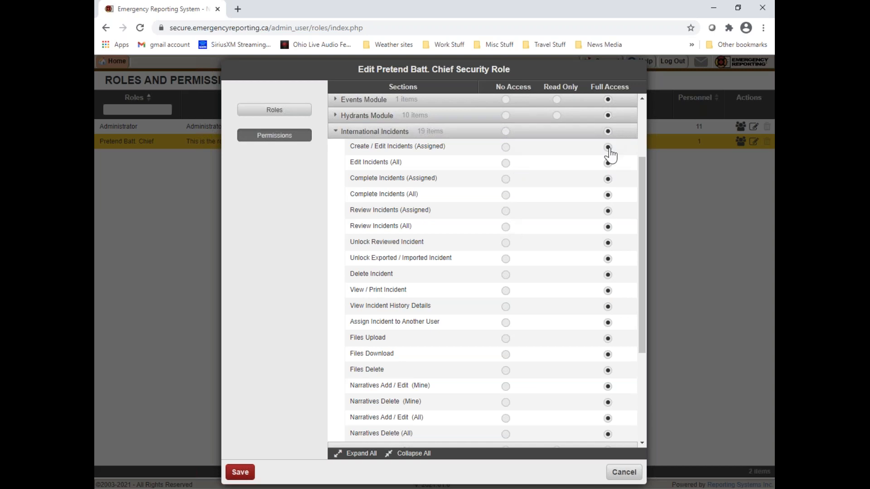
Set the nine International Incidents permissions from Create / Edit Incidents (Assigned) through Delete Incident to No Access
left_click(505, 147)
left_click(506, 163)
left_click(506, 179)
left_click(506, 195)
left_click(505, 210)
left_click(506, 227)
left_click(506, 243)
left_click(506, 259)
left_click(505, 275)
left_click_drag(351, 291, 409, 289)
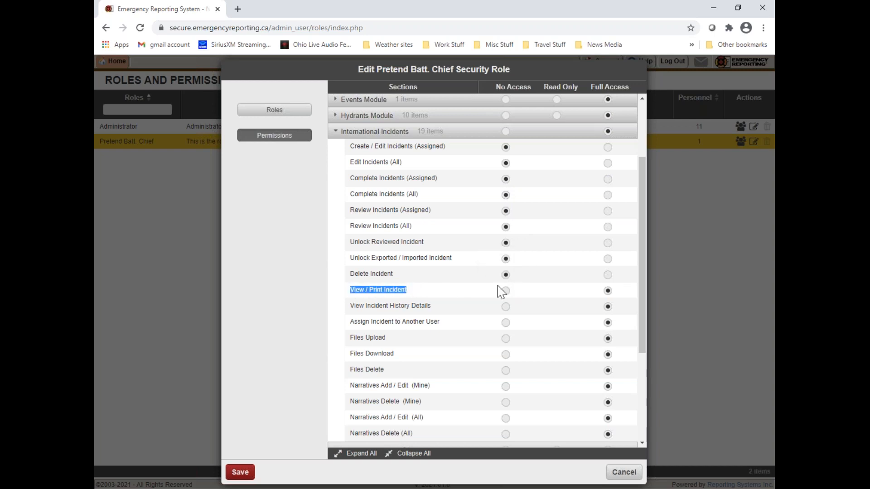
Set the permissions from View Incident History Details through Narratives Delete (All) to No Access and save the role
left_click(506, 306)
left_click(506, 323)
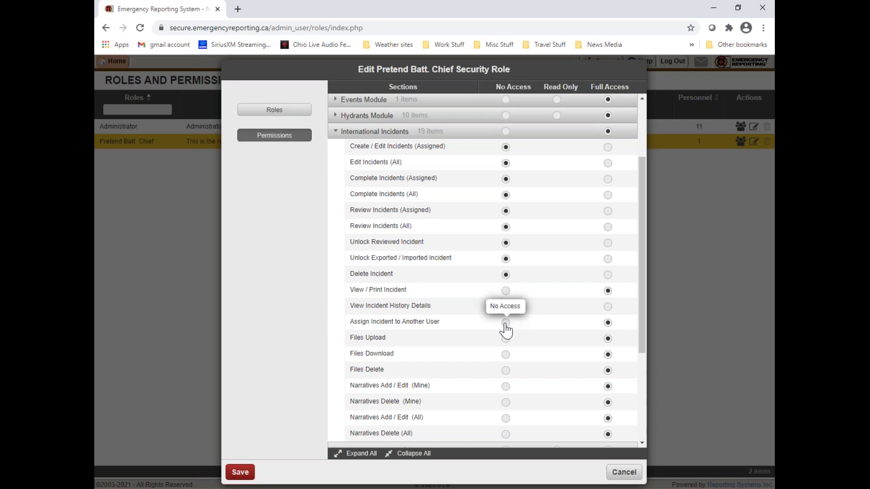
left_click(506, 338)
left_click(506, 354)
left_click(505, 371)
left_click(505, 386)
left_click(505, 418)
left_click(506, 402)
left_click(506, 434)
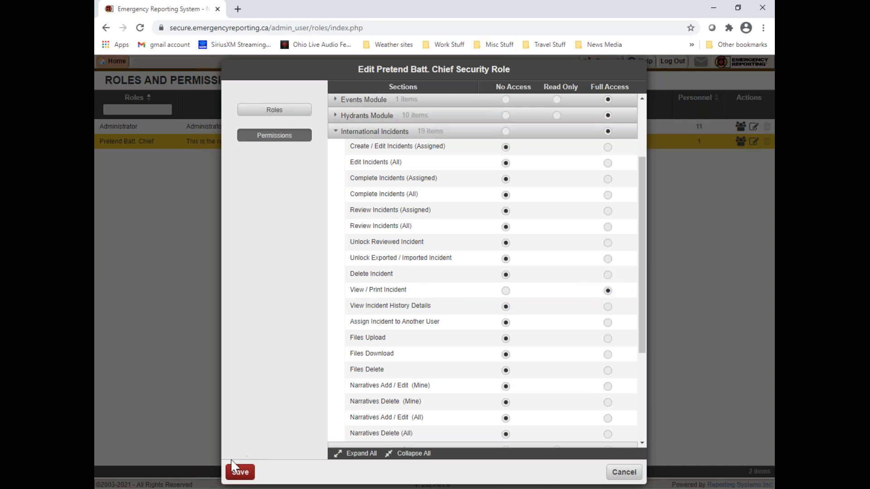
left_click(240, 472)
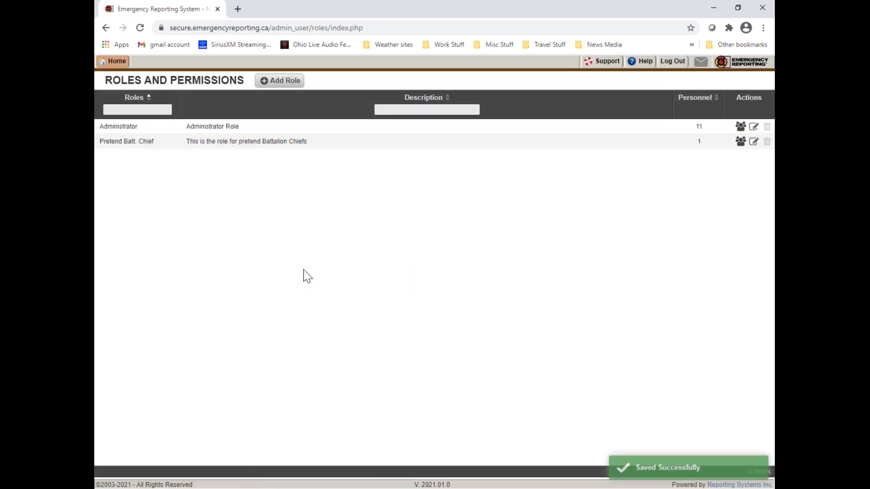
Look over the personnel assigned to the Pretend Batt. Chief role and close the list without saving
left_click(740, 142)
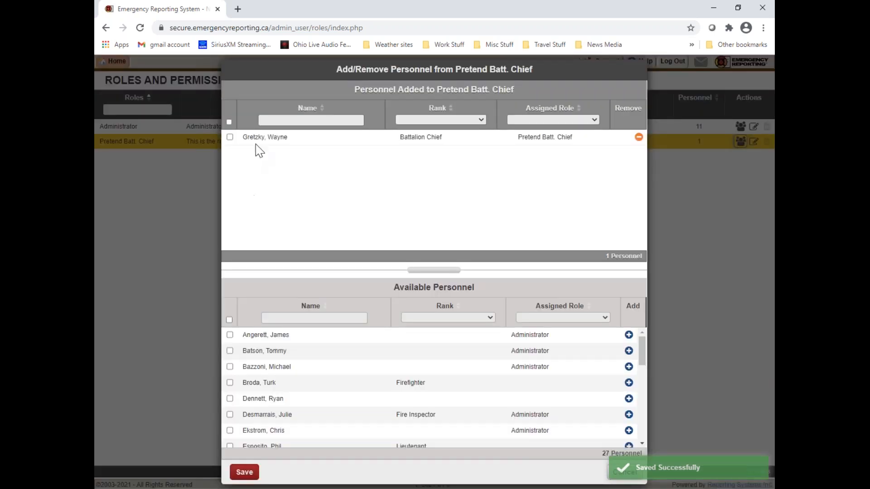
left_click(624, 472)
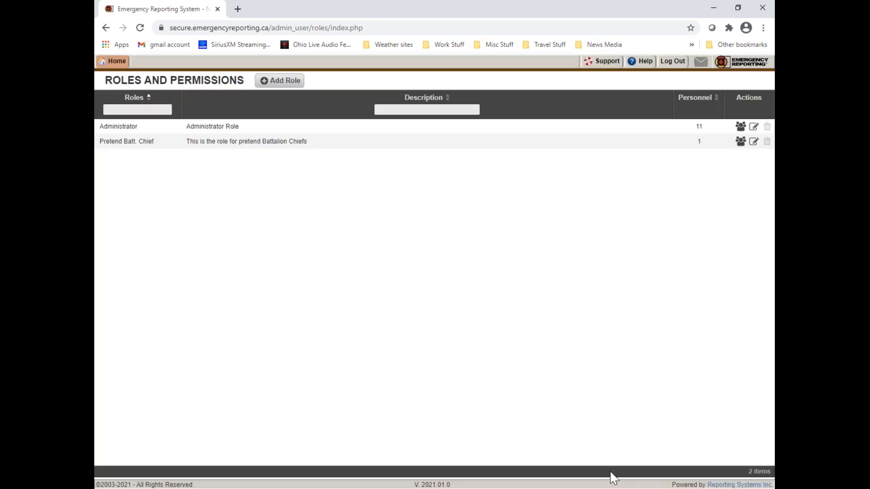